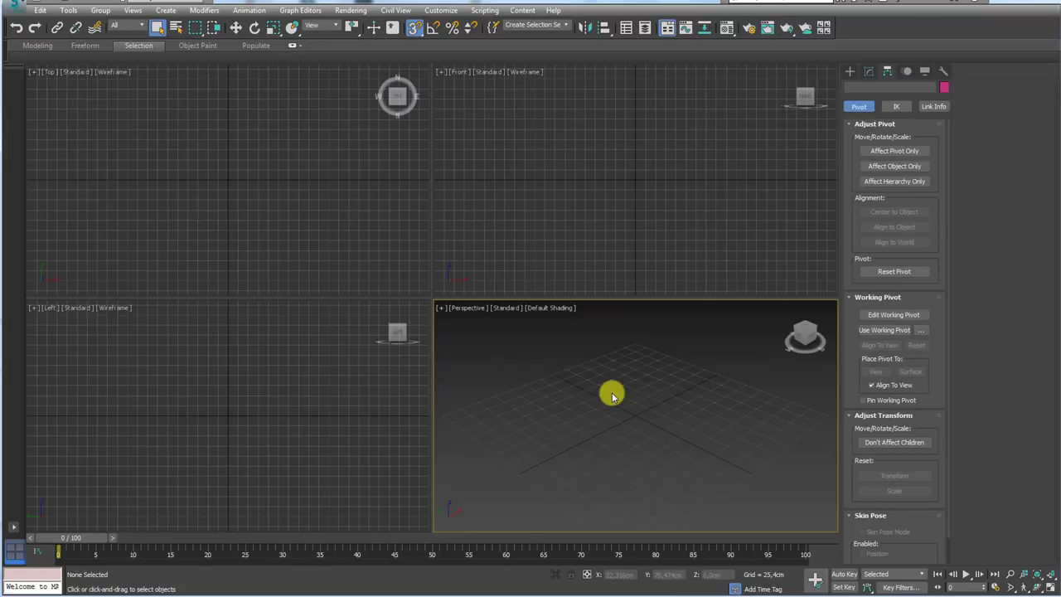
- Show the Create panel's spline shape types and orbit the Perspective view of the empty grid
click(850, 71)
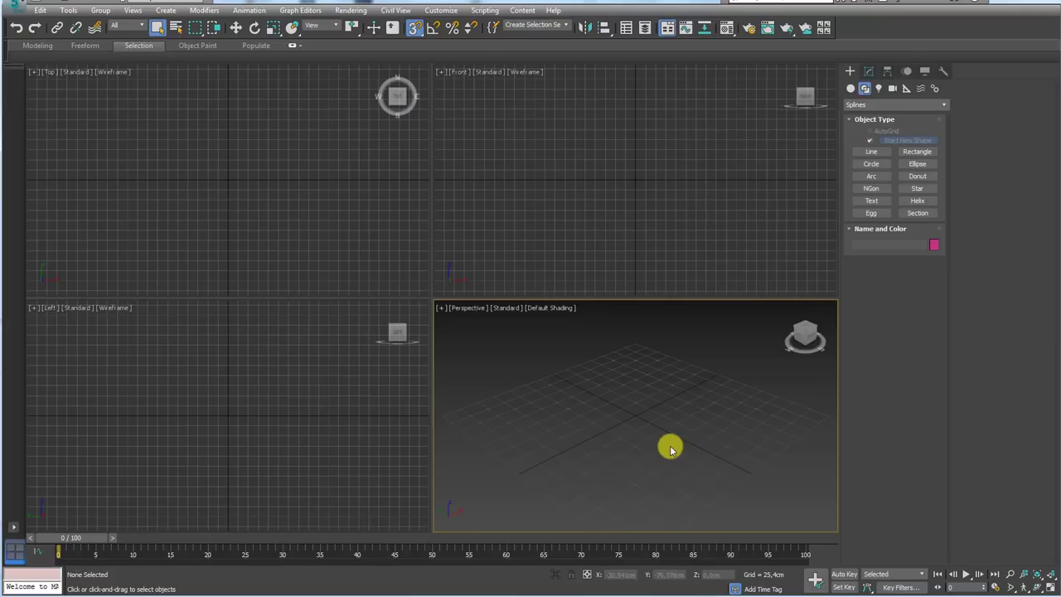
mouse_move(589, 393)
alt+middle_down()
mouse_move(619, 428)
mouse_move(505, 528)
alt+middle_up()
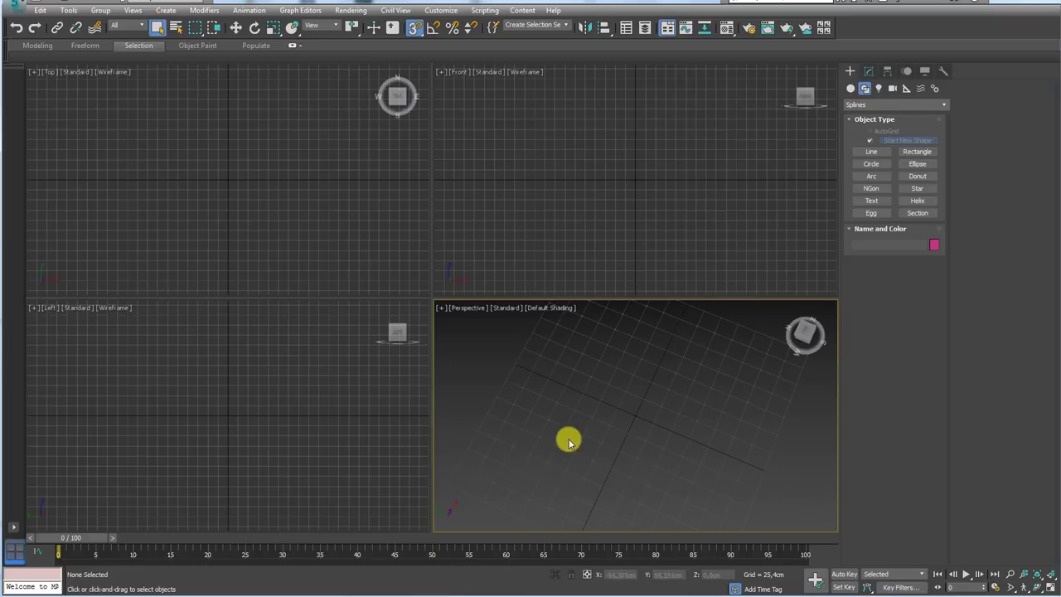
mouse_move(568, 438)
alt+middle_down()
mouse_move(611, 414)
mouse_move(582, 409)
mouse_move(634, 396)
alt+middle_up()
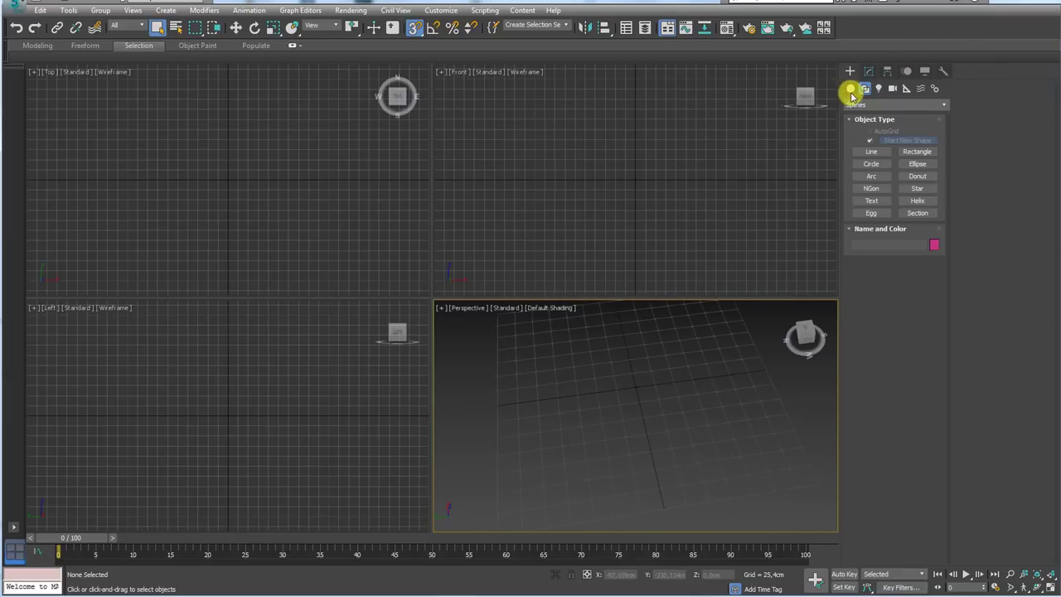
- Draw a square Plane about 316 cm across from the grid origin
click(850, 89)
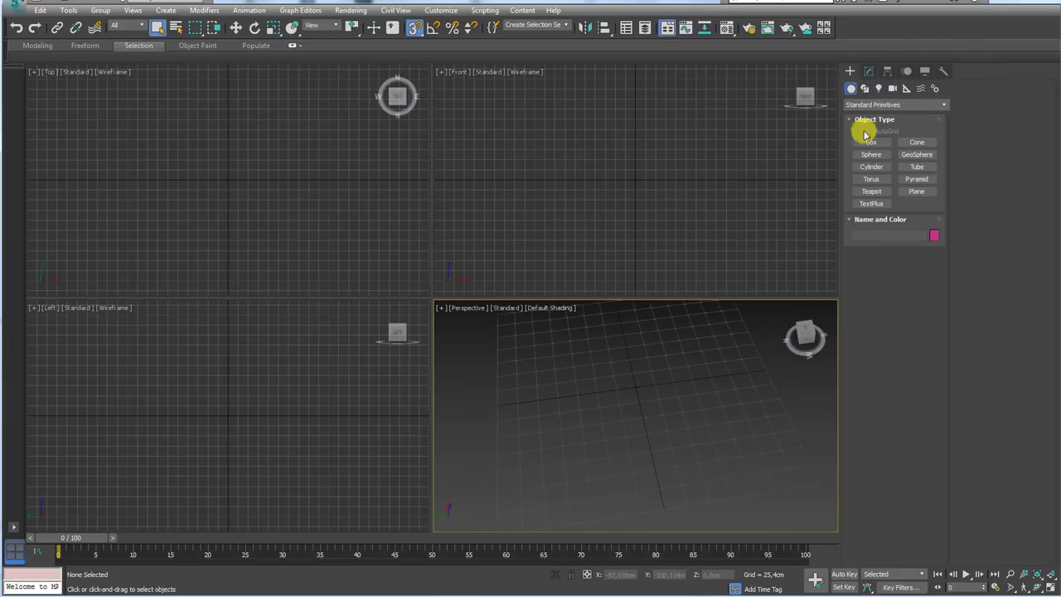
click(916, 191)
drag(635, 387, 616, 425)
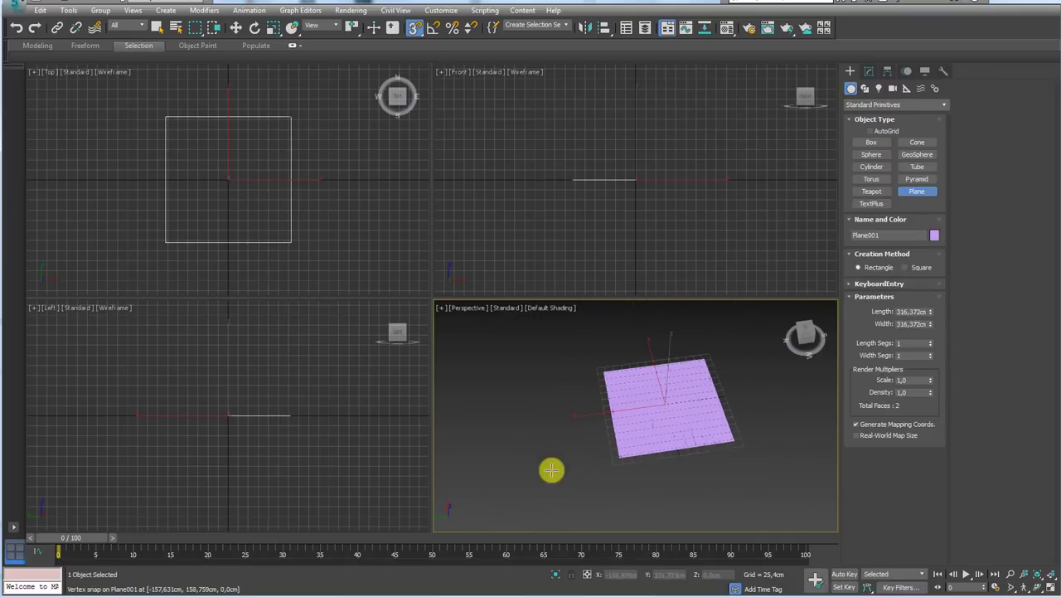
- Drag quebra cabeça recortes.jpg from the file browser onto the plane as its texture
key(alt+Tab)
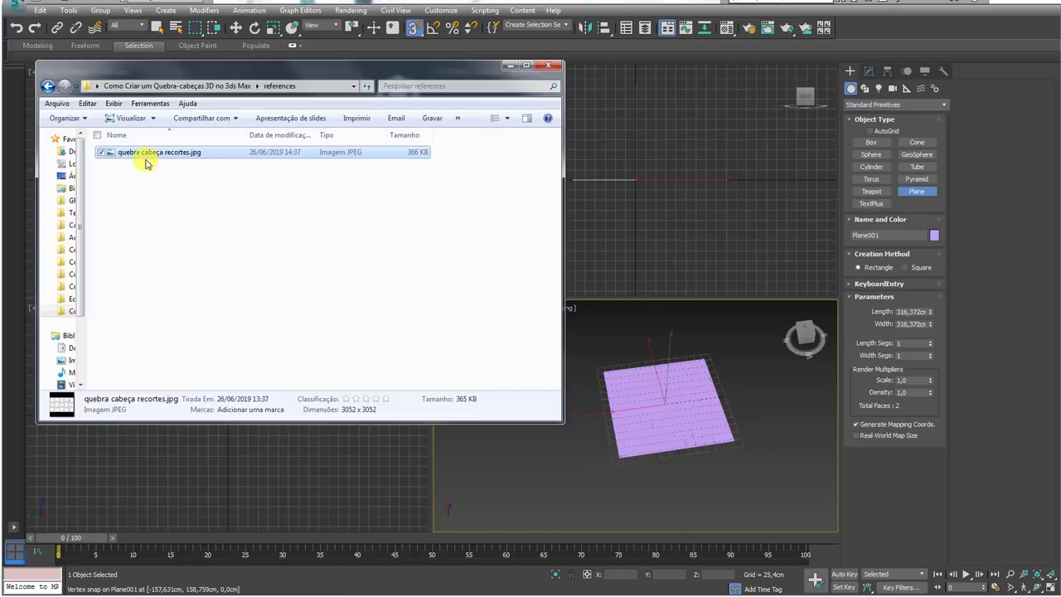
drag(138, 154, 673, 413)
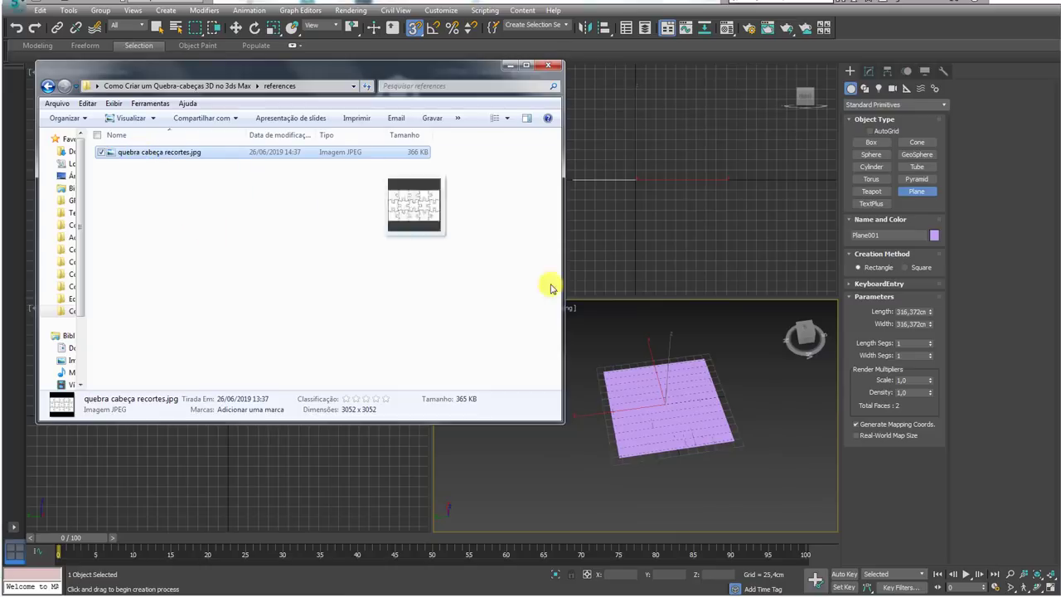
click(510, 66)
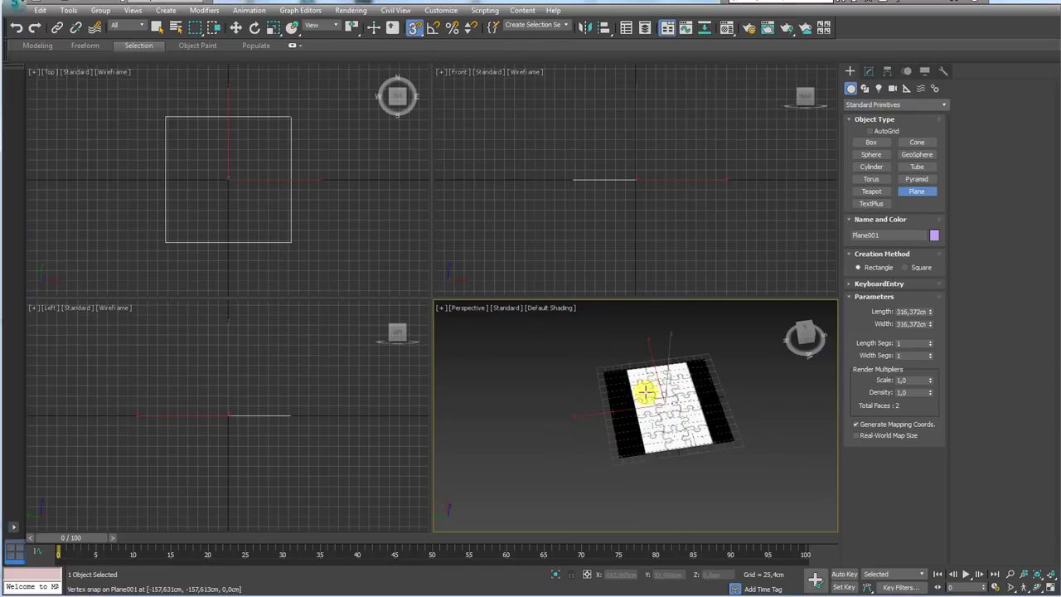
- Pick the plane's puzzle material in the Material Editor and set its Opacity to 10
click(724, 28)
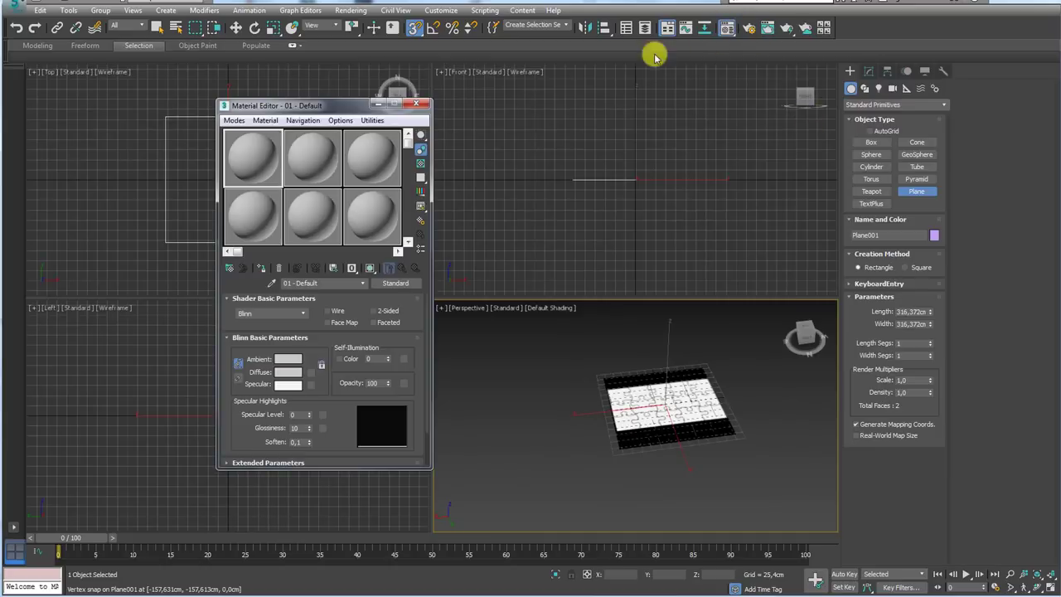
drag(280, 106, 338, 94)
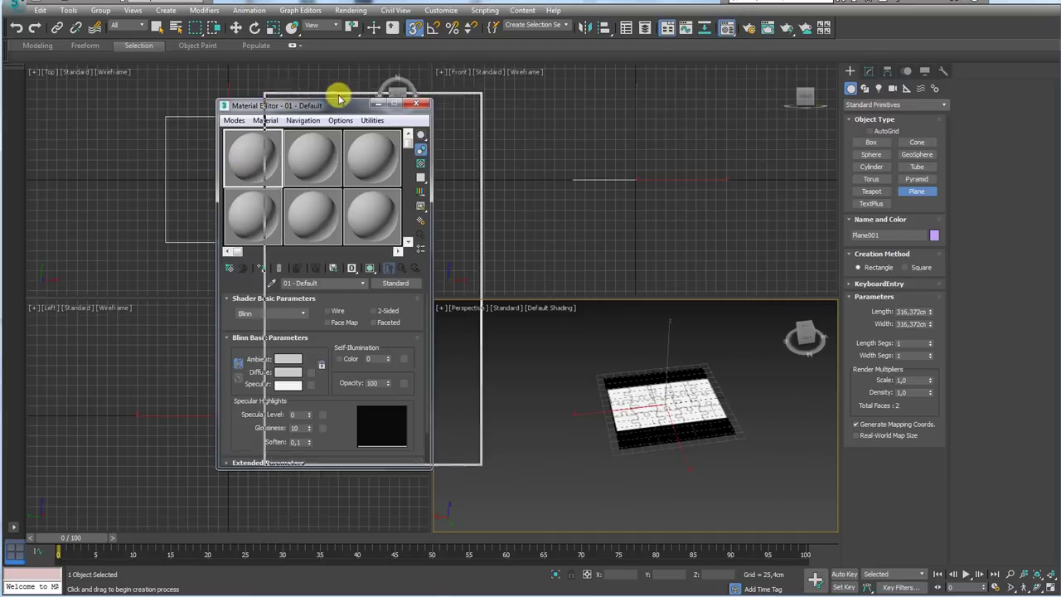
click(329, 274)
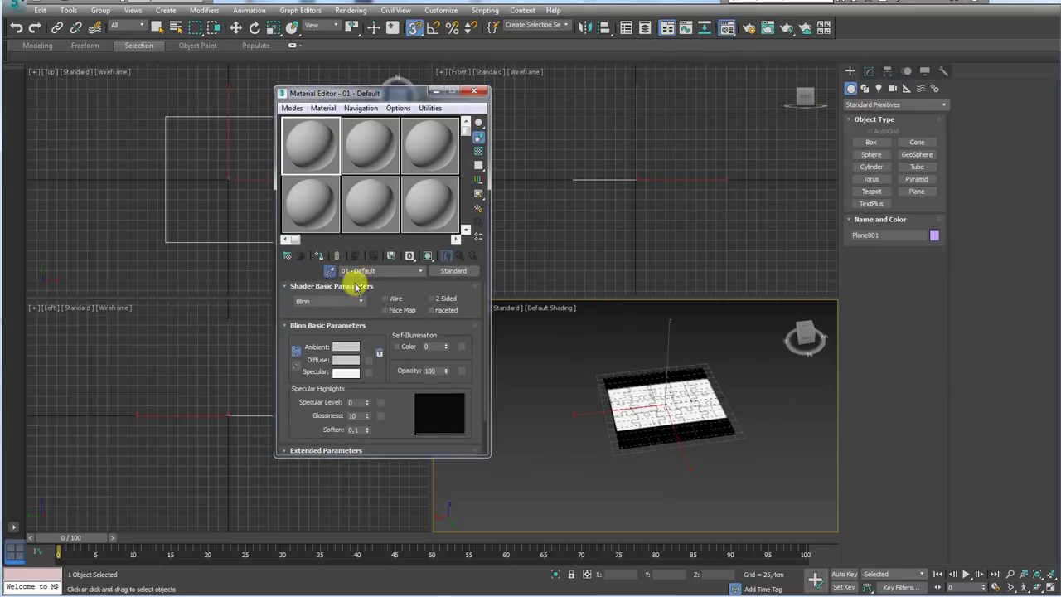
click(642, 375)
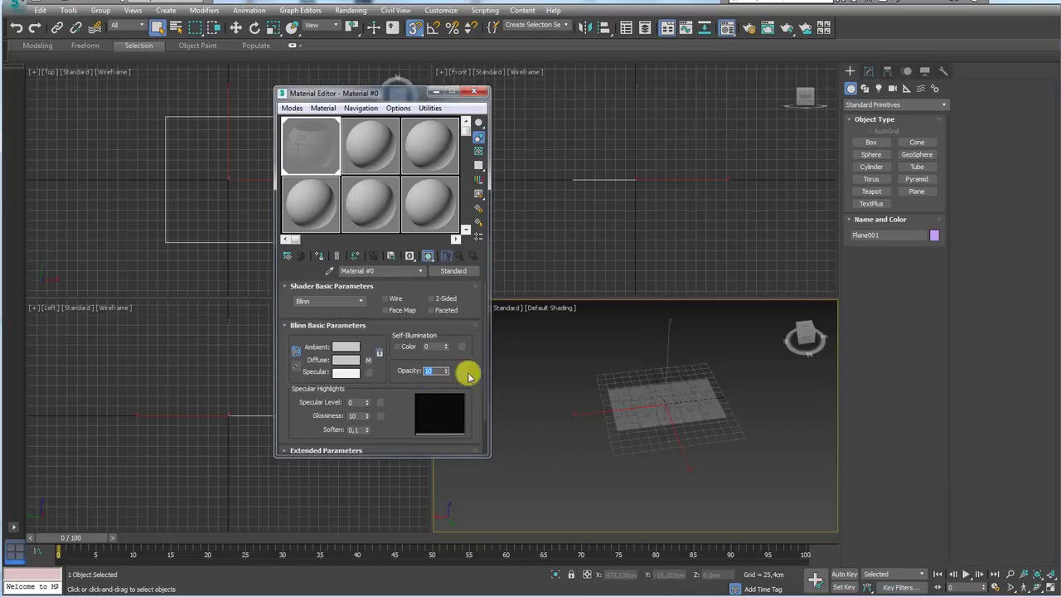
click(473, 90)
mouse_move(607, 426)
alt+middle_down()
mouse_move(675, 489)
mouse_move(561, 397)
mouse_move(629, 367)
mouse_move(611, 371)
alt+middle_up()
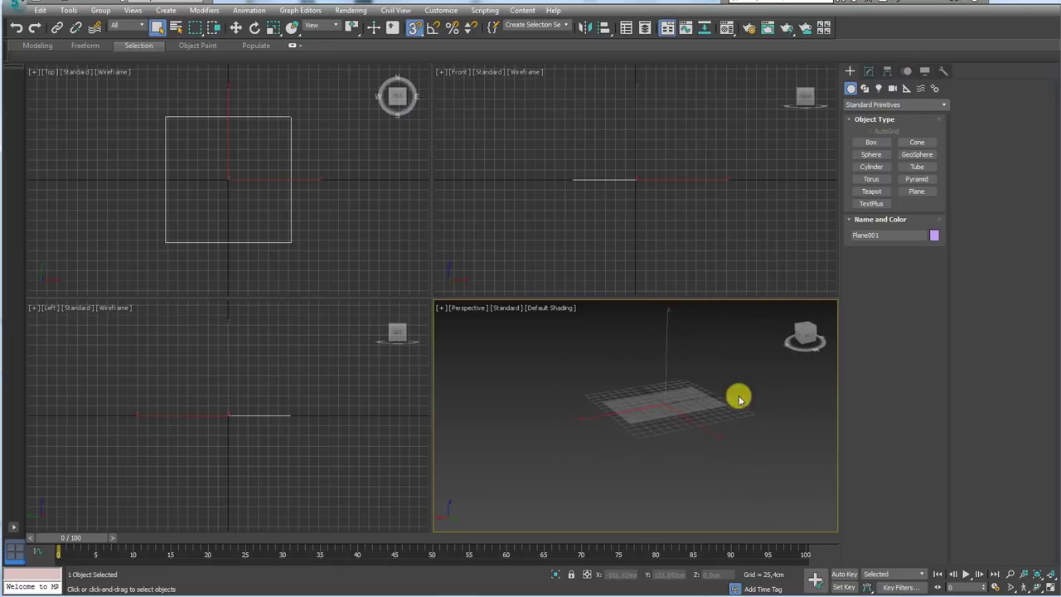
- Lower the puzzle plane to about Z -60 cm below the grid
key(w)
mouse_move(674, 348)
mouse_down()
mouse_move(663, 377)
mouse_move(675, 390)
mouse_move(670, 350)
mouse_move(670, 379)
mouse_up()
mouse_move(670, 379)
alt+middle_down()
mouse_move(646, 540)
mouse_move(571, 408)
mouse_move(680, 407)
mouse_move(644, 476)
mouse_move(657, 401)
alt+middle_up()
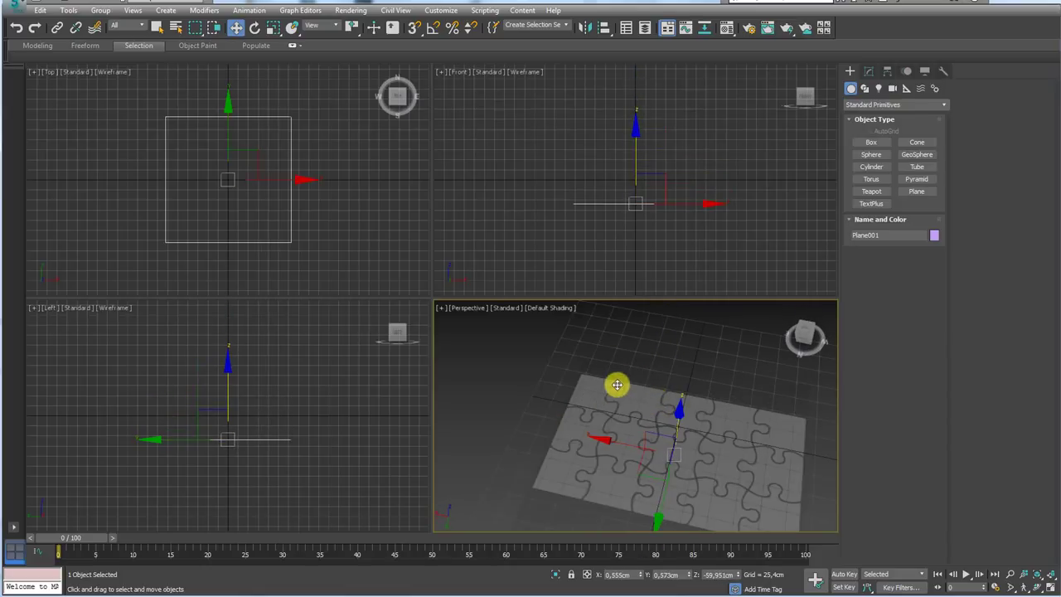
mouse_move(588, 372)
mouse_down()
mouse_move(752, 390)
mouse_move(630, 391)
mouse_up()
scroll(614, 351, down, 3)
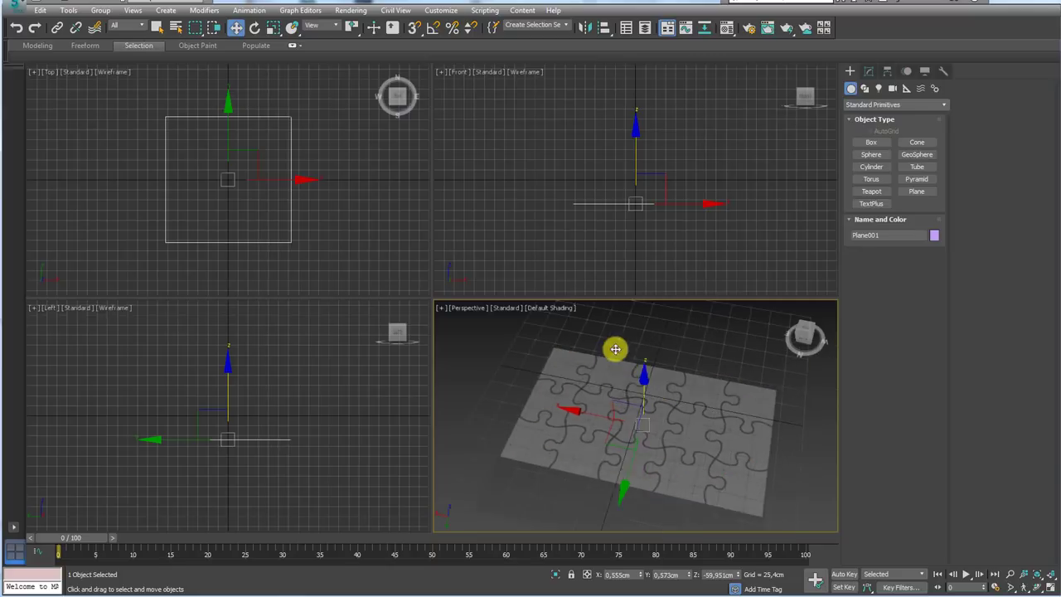
scroll(655, 387, down, 2)
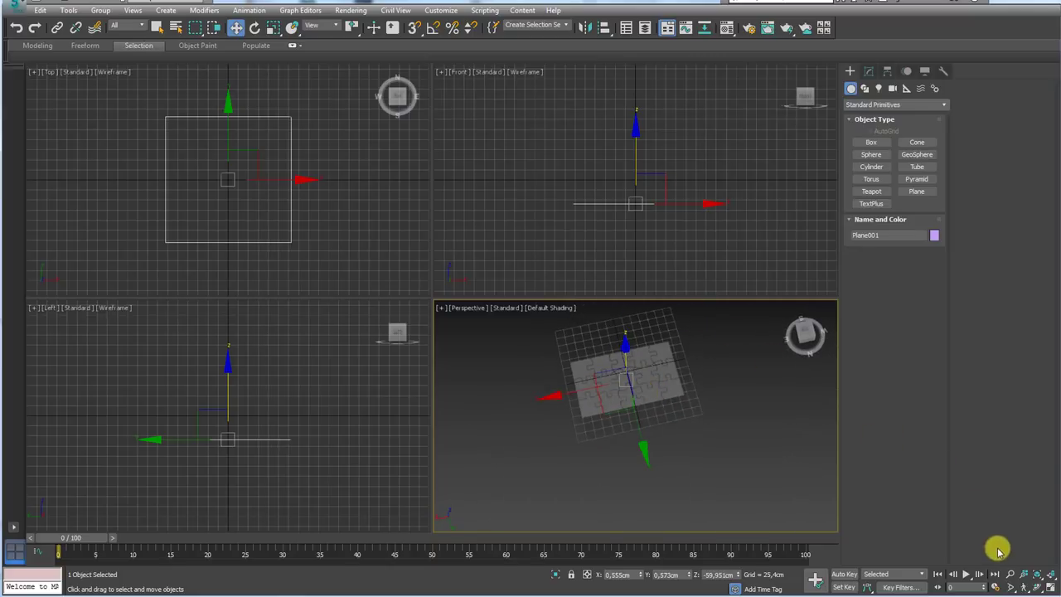
- Maximize the viewport as a shaded Top view zoomed in on the puzzle plane
click(1050, 587)
middle_drag(592, 301, 616, 363)
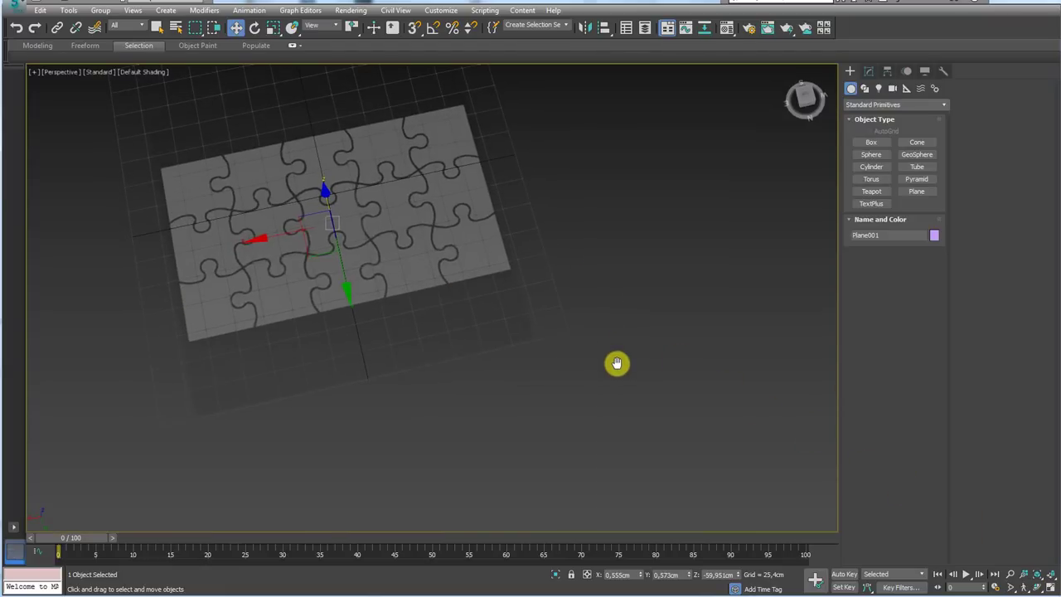
key(t)
middle_drag(556, 344, 647, 362)
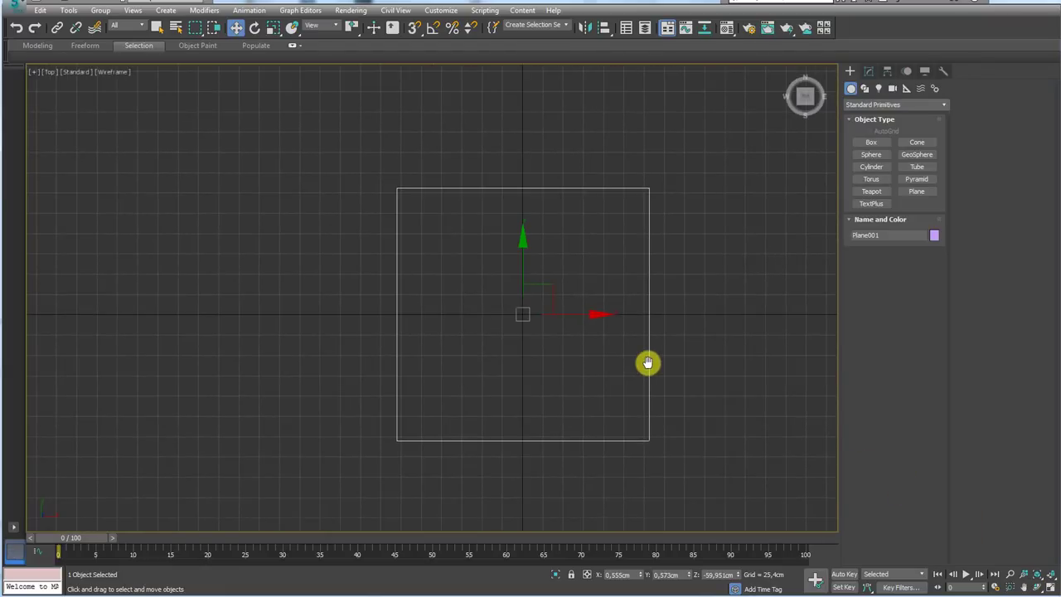
key(F3)
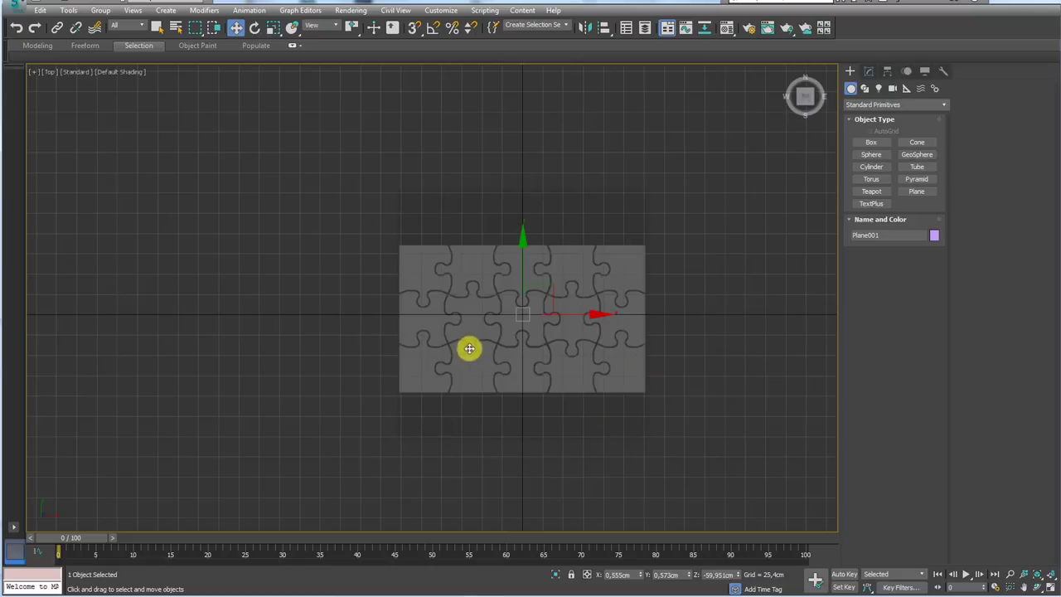
middle_drag(469, 348, 474, 329)
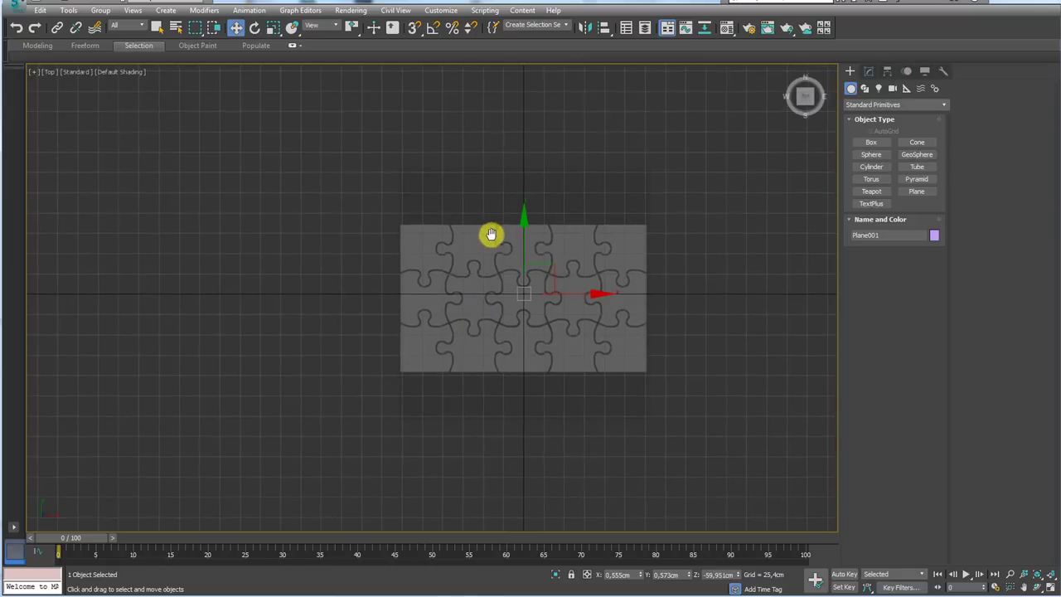
scroll(492, 226, up, 3)
scroll(511, 285, up, 1)
middle_drag(511, 284, 438, 264)
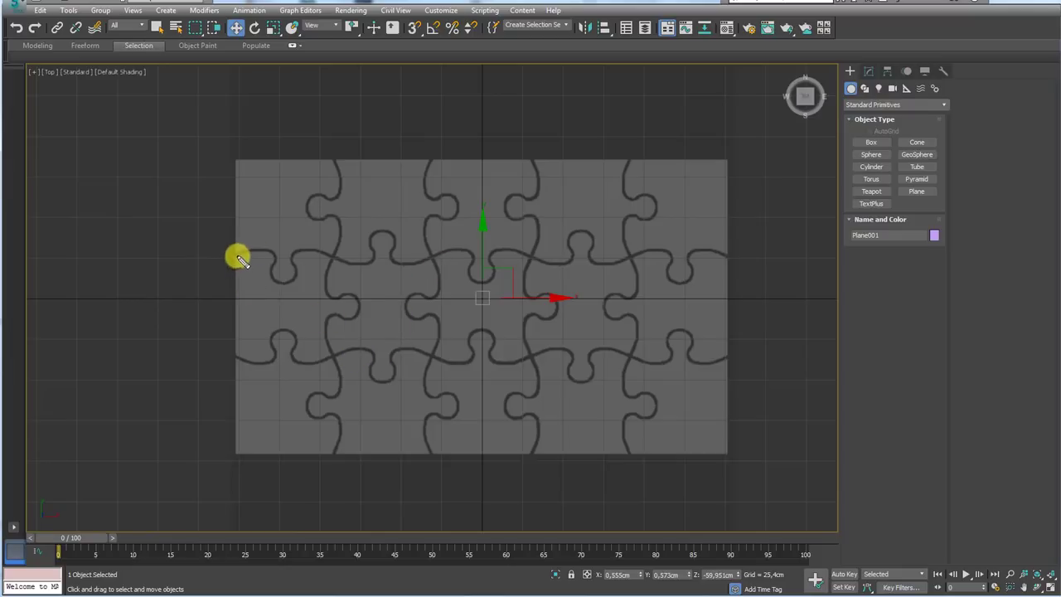
mouse_move(238, 253)
mouse_down()
mouse_move(284, 277)
mouse_move(390, 233)
mouse_move(483, 265)
mouse_move(614, 254)
mouse_up()
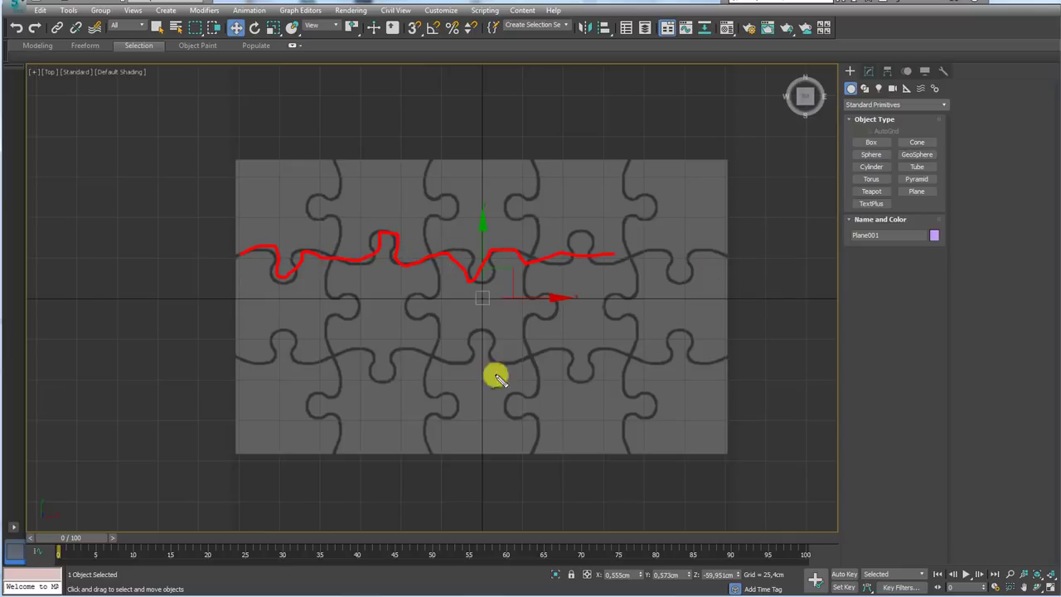
mouse_move(723, 181)
mouse_down()
mouse_move(414, 154)
mouse_move(239, 230)
mouse_move(238, 444)
mouse_up()
key(Escape)
middle_drag(232, 222, 289, 230)
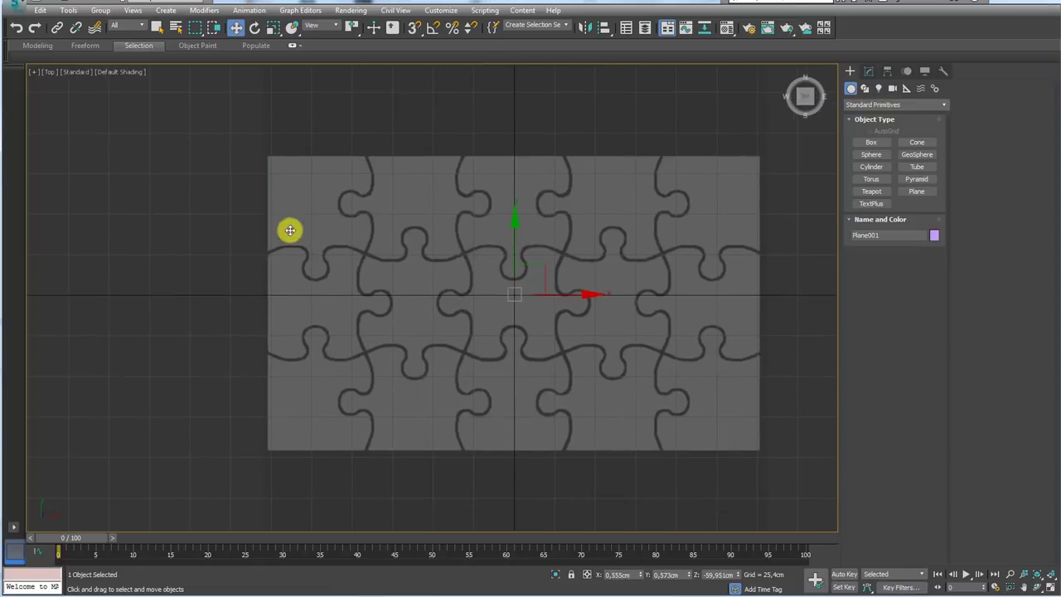
scroll(315, 259, up, 2)
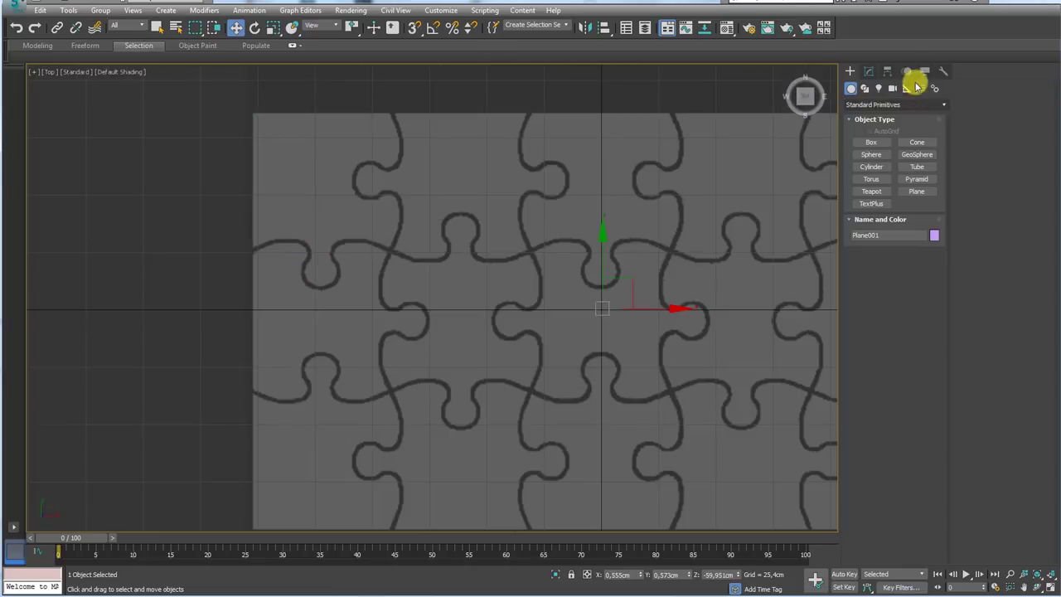
- Draw a two-point straight line, Line001, across the top edge of one puzzle piece
click(864, 88)
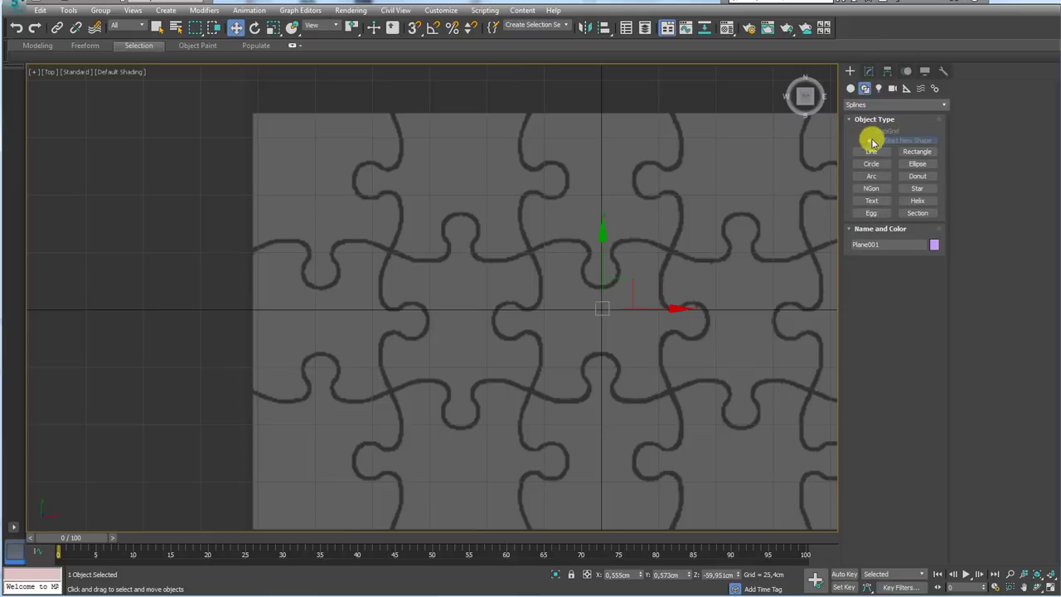
click(871, 151)
scroll(590, 248, up, 3)
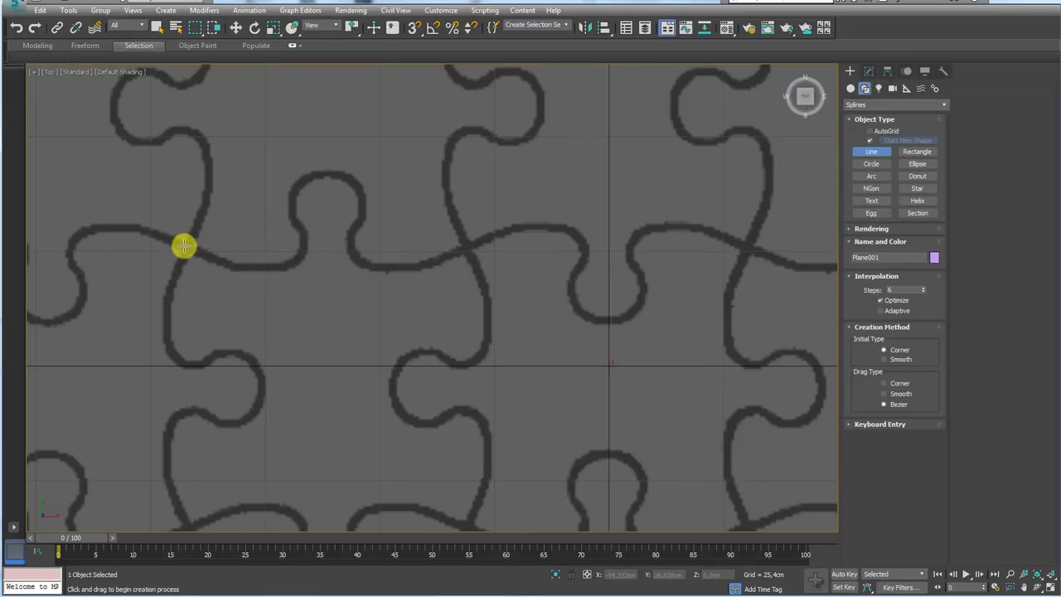
click(184, 247)
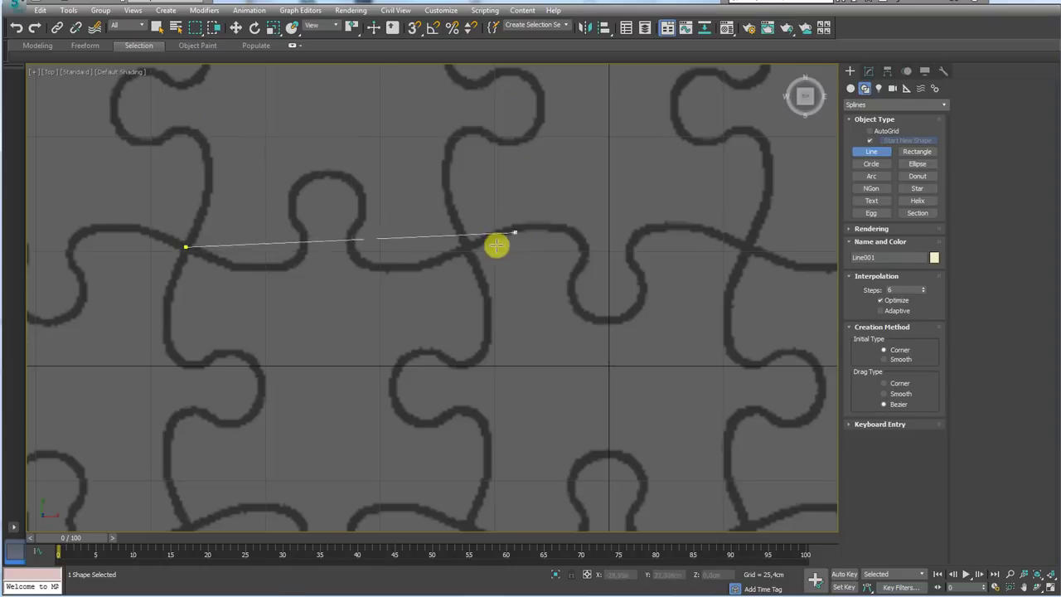
click(461, 247)
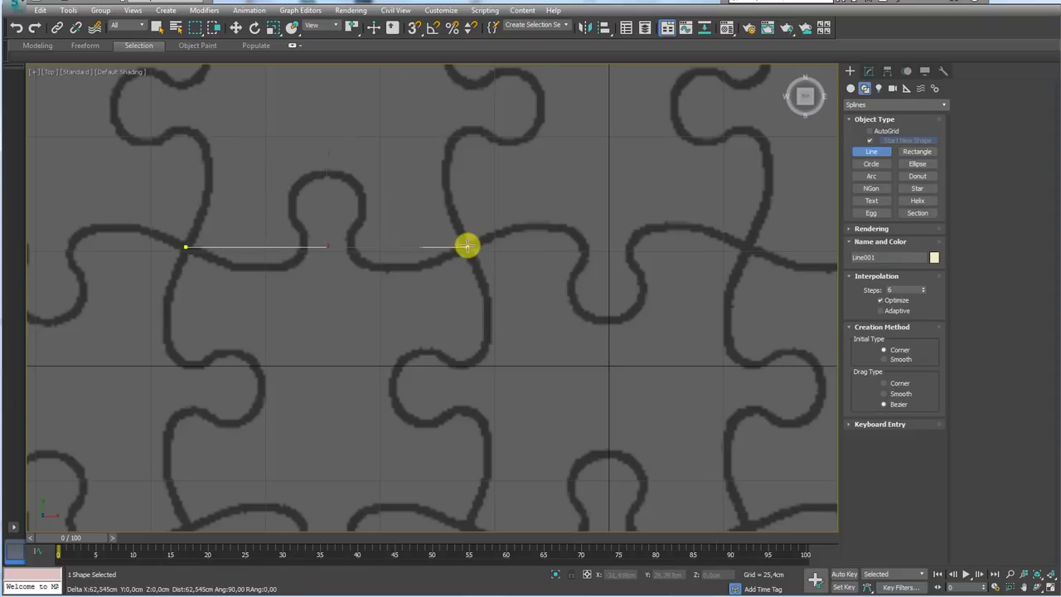
right_click(372, 265)
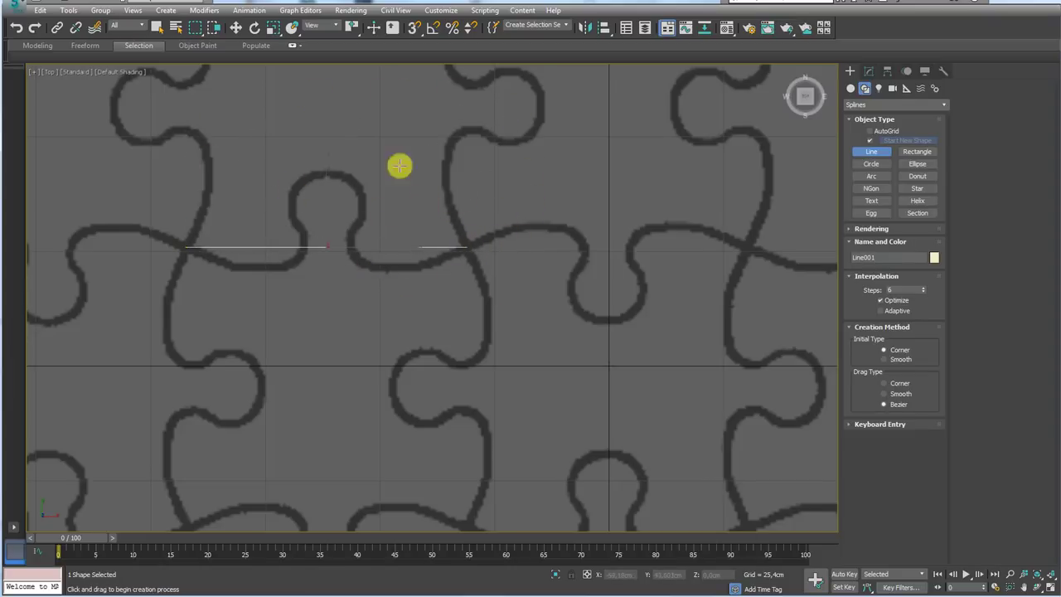
middle_drag(343, 230, 478, 239)
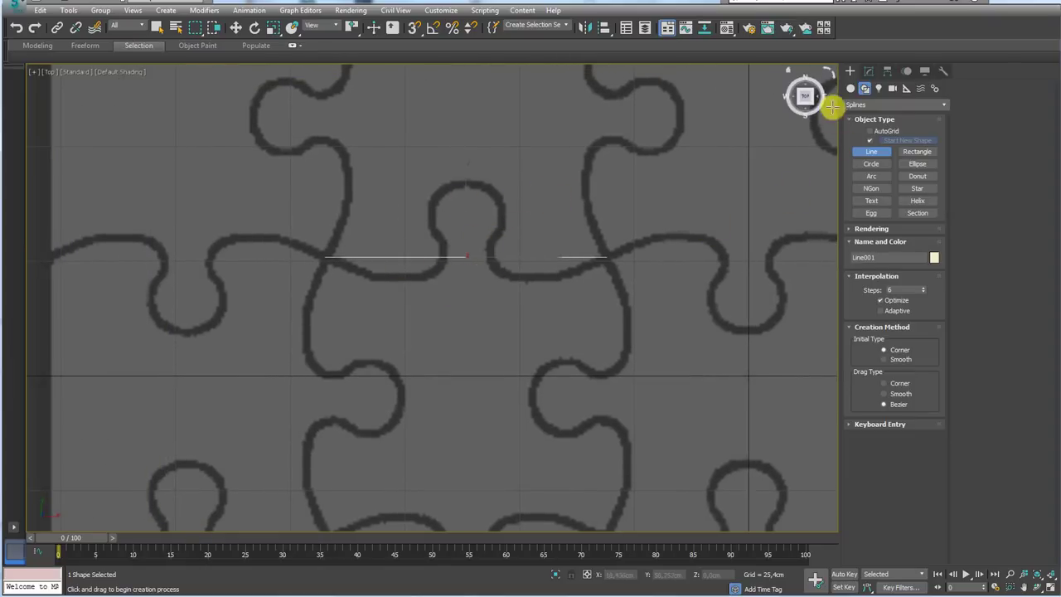
click(868, 71)
- Subdivide Line001's segment with Divide to add extra vertices
click(852, 181)
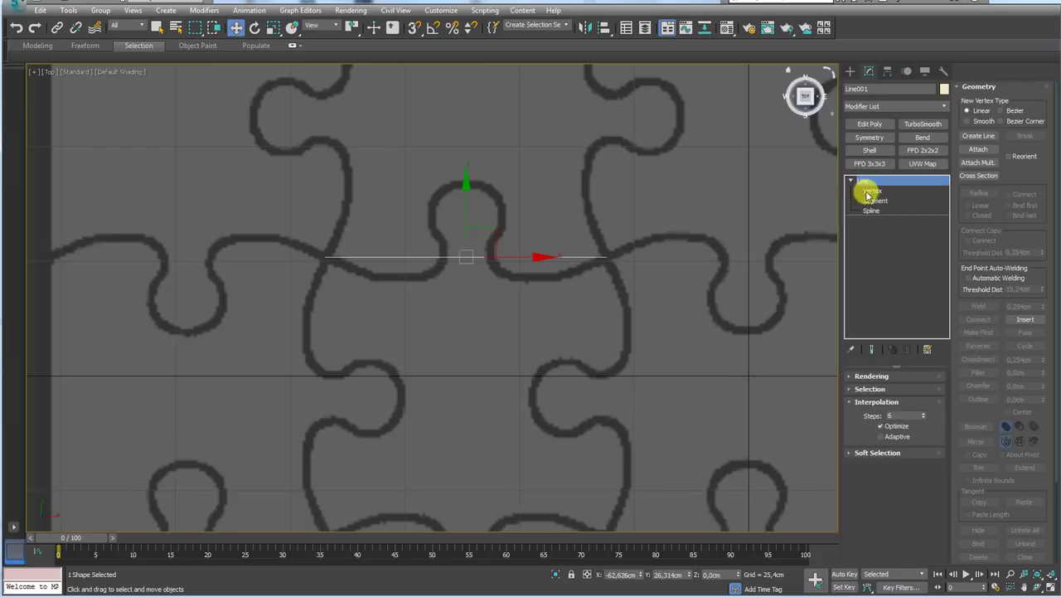
click(874, 200)
click(490, 258)
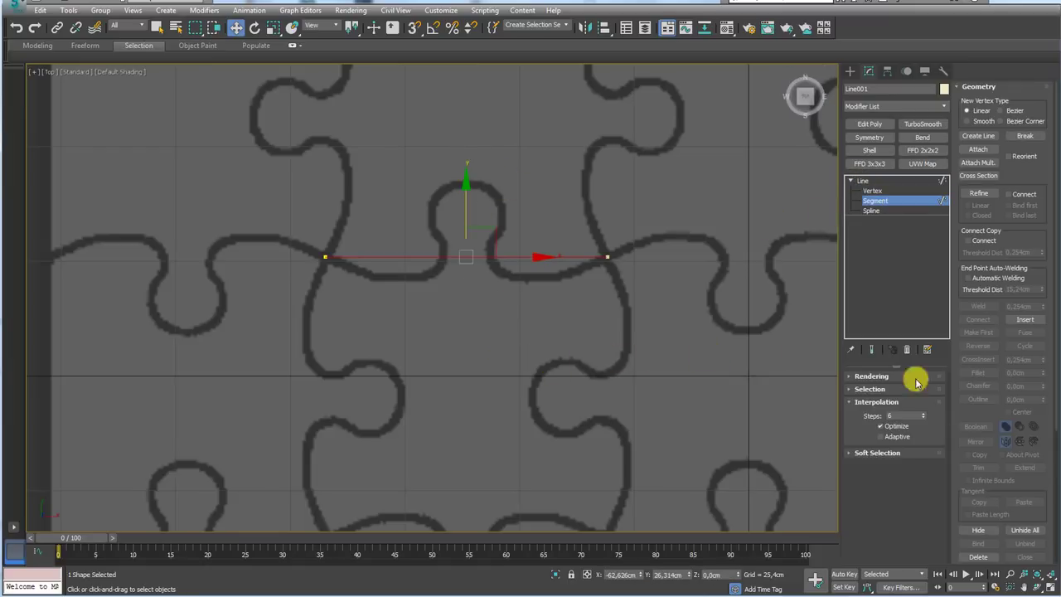
drag(982, 418, 978, 164)
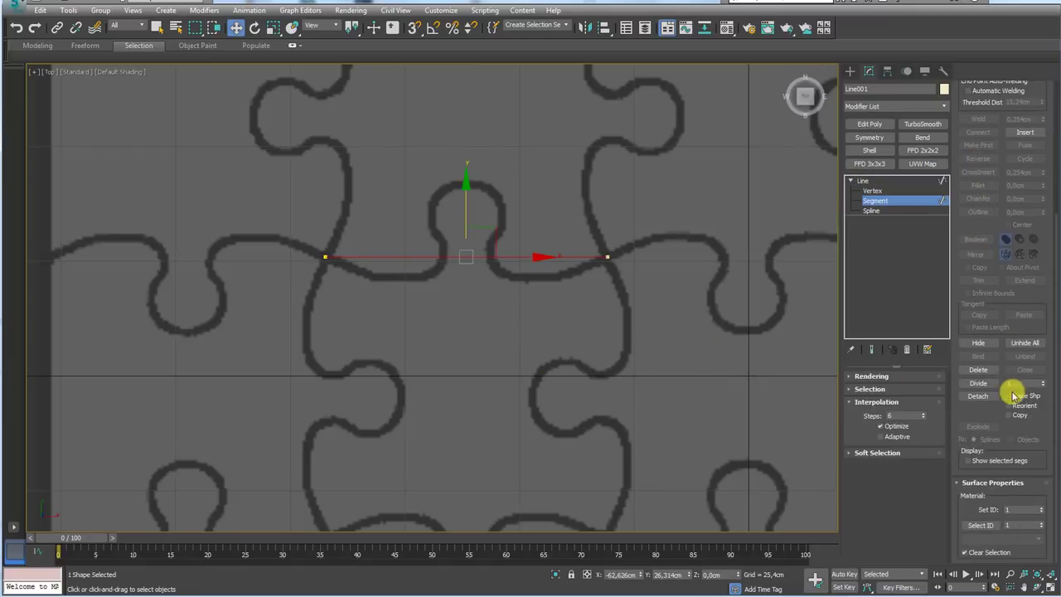
click(982, 385)
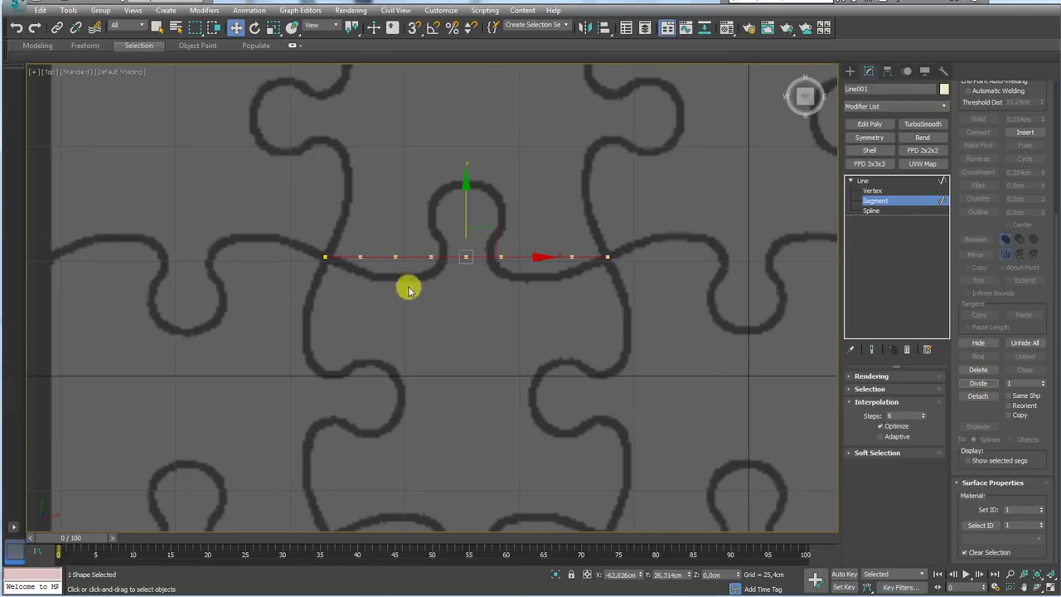
- Scale the inner vertices together and pull the middle ones up into a tab
click(872, 190)
drag(603, 284, 351, 220)
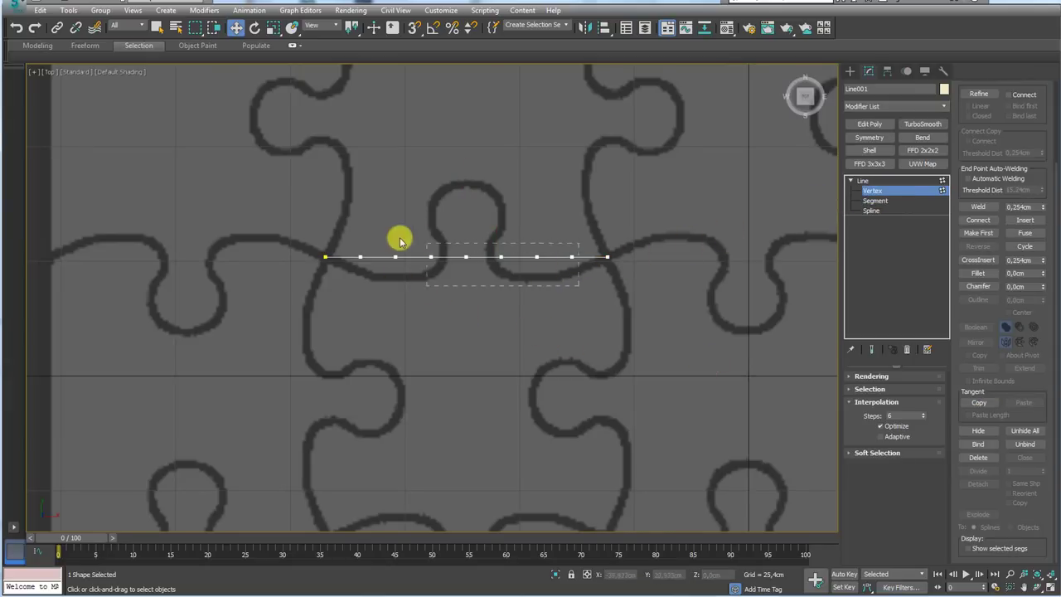
key(r)
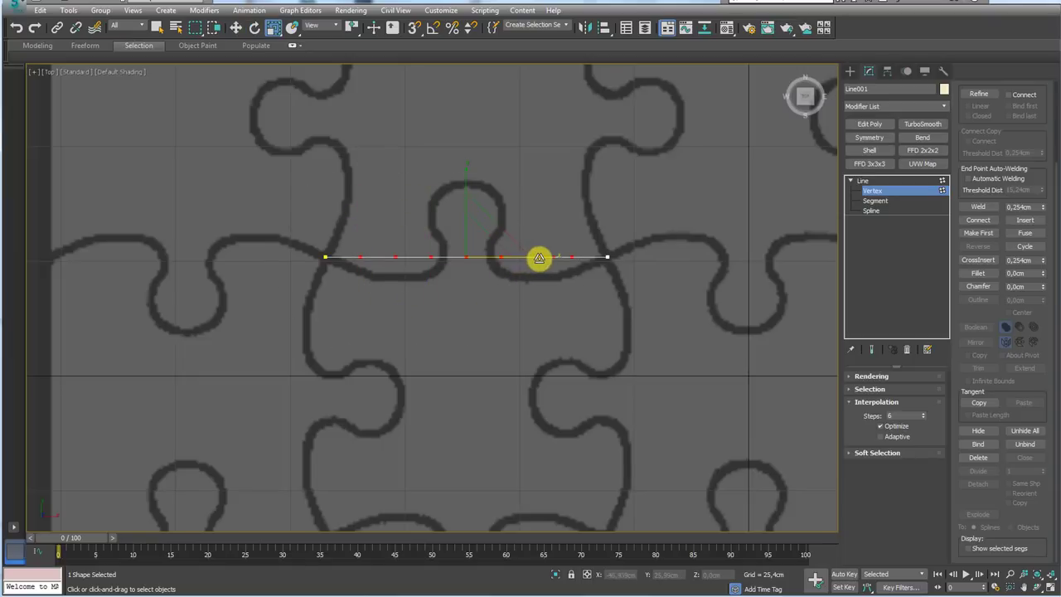
mouse_move(538, 258)
mouse_down()
mouse_move(479, 296)
mouse_move(439, 237)
mouse_up()
click(485, 287)
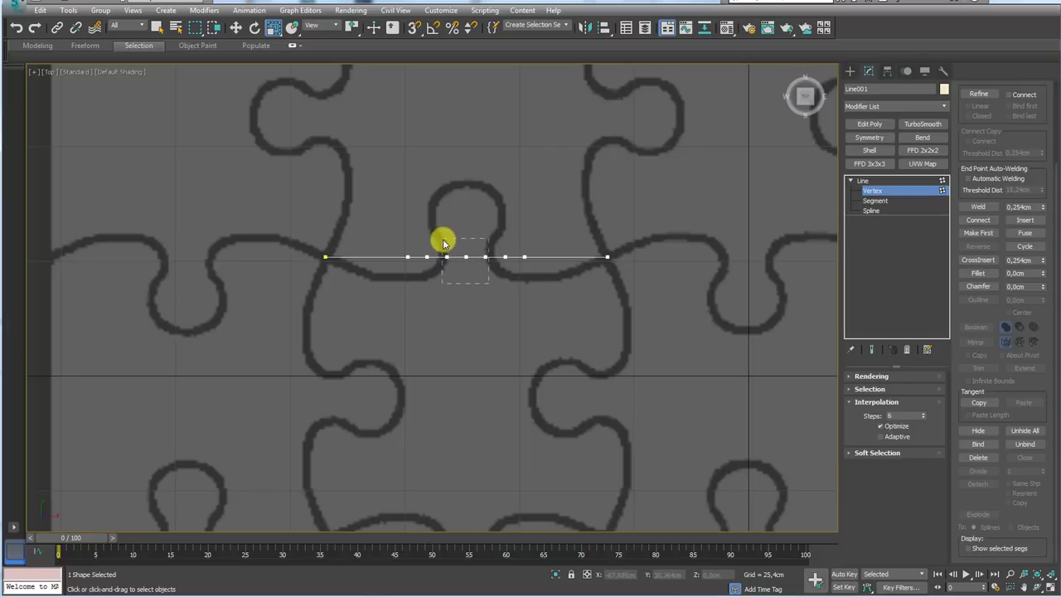
key(w)
drag(481, 208, 488, 139)
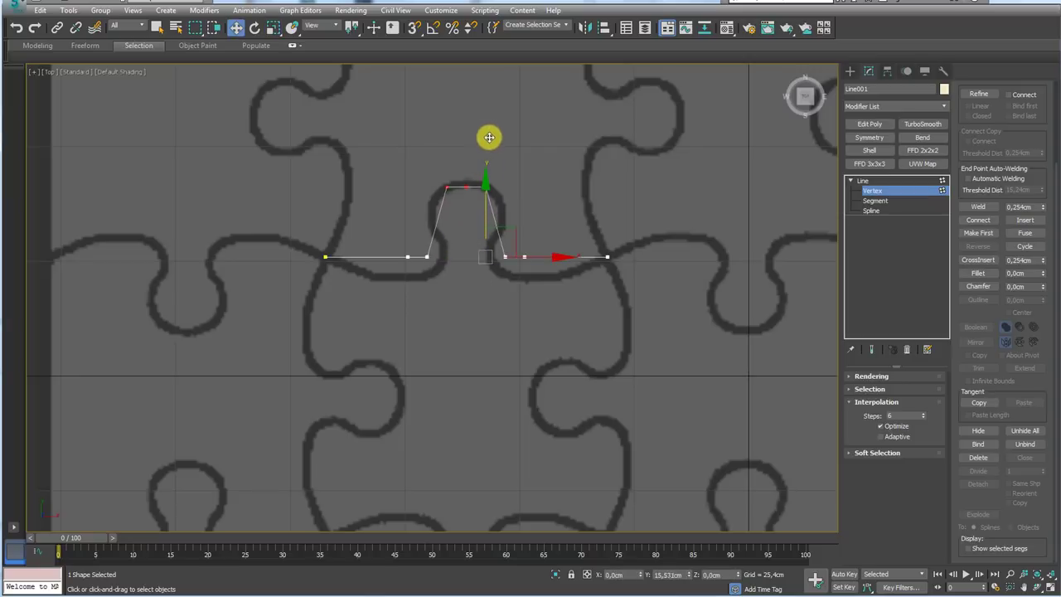
key(r)
drag(553, 189, 568, 185)
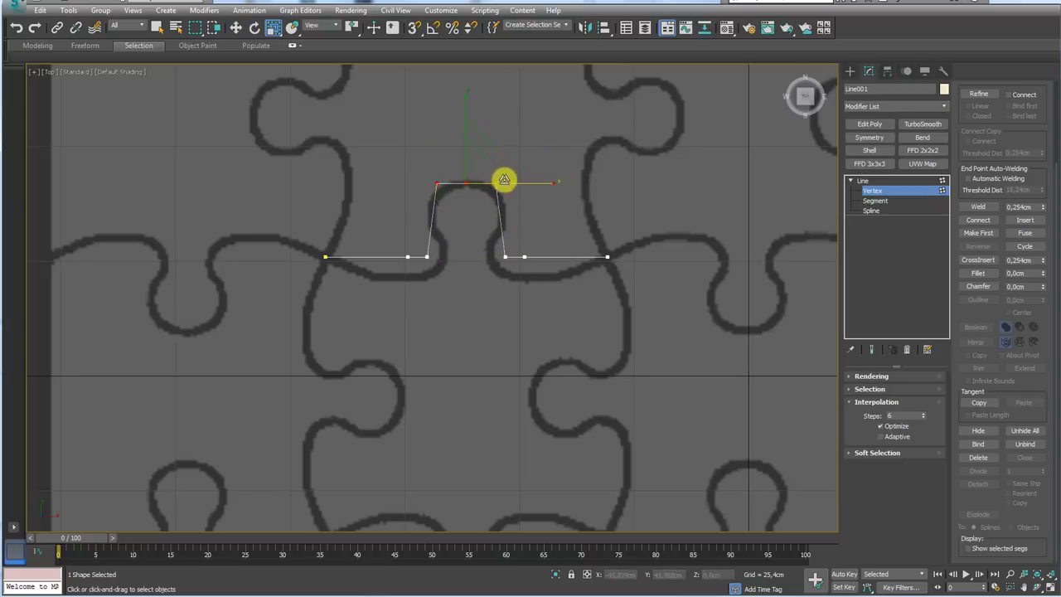
key(w)
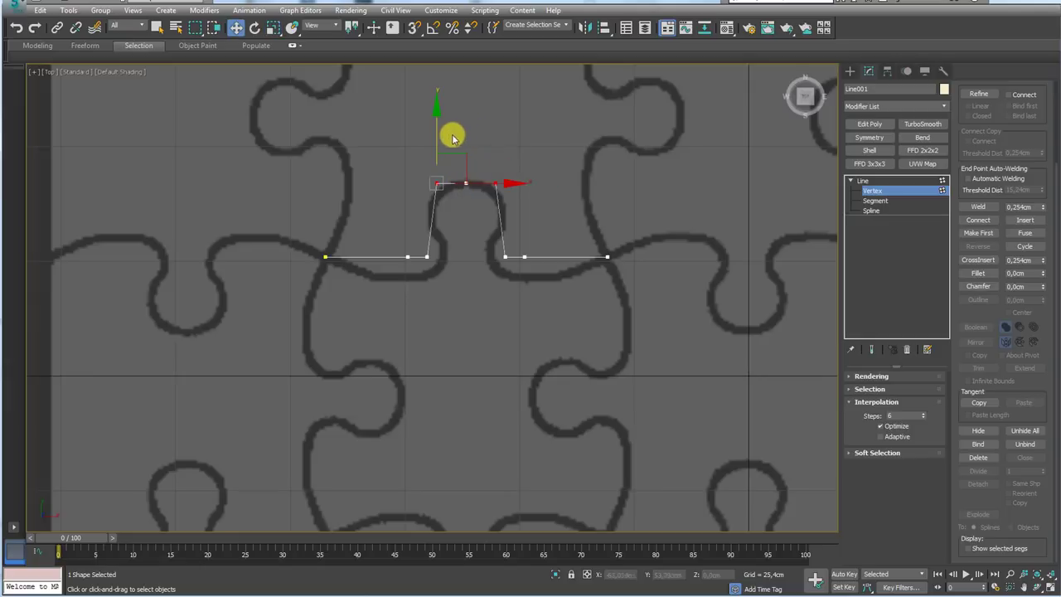
drag(437, 140, 437, 154)
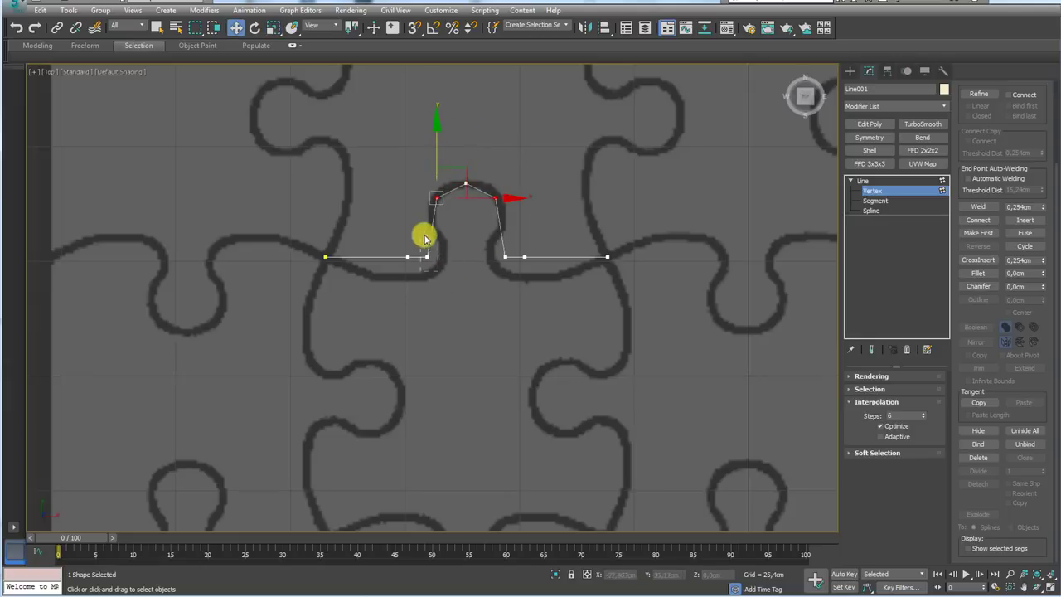
- Narrow the neck vertices and lower the outer base vertices onto the puzzle outline
mouse_move(424, 237)
mouse_down()
mouse_move(508, 276)
mouse_move(531, 255)
mouse_up()
key(e)
key(r)
key(w)
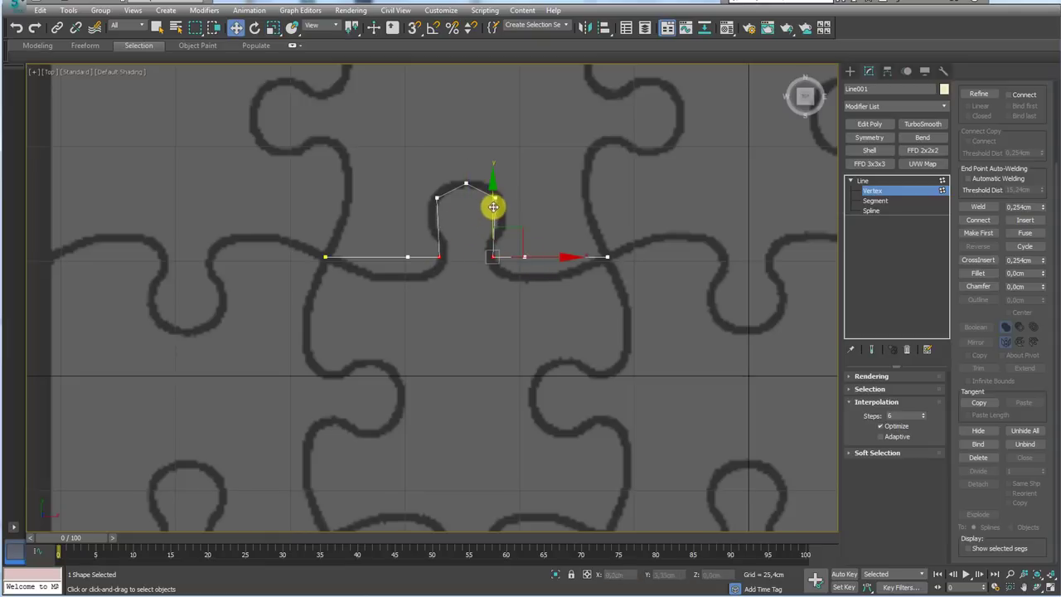
drag(492, 206, 492, 199)
drag(401, 247, 399, 245)
ctrl+drag(530, 281, 511, 241)
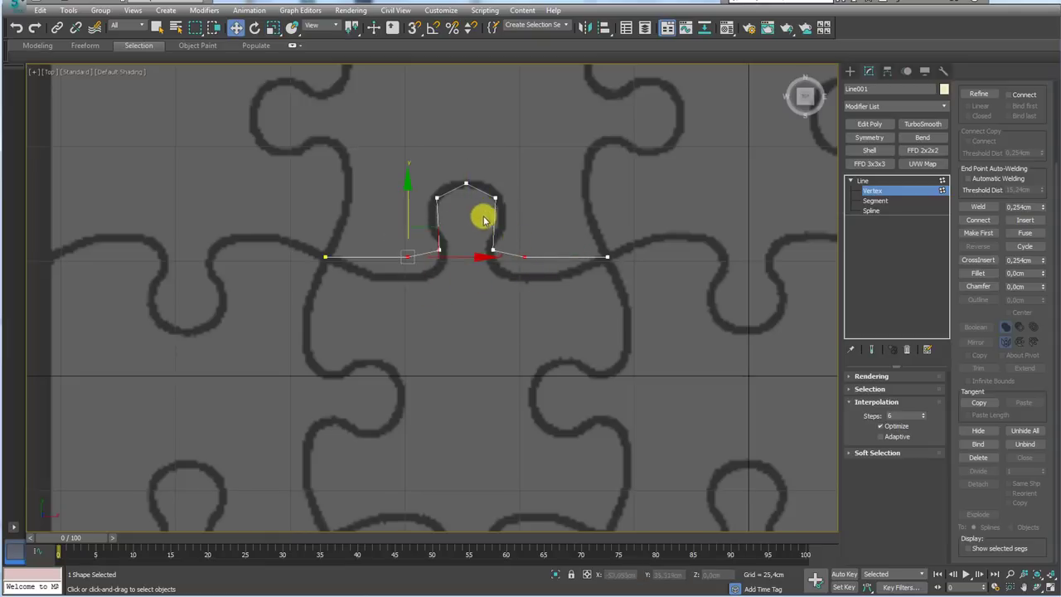
drag(407, 207, 408, 228)
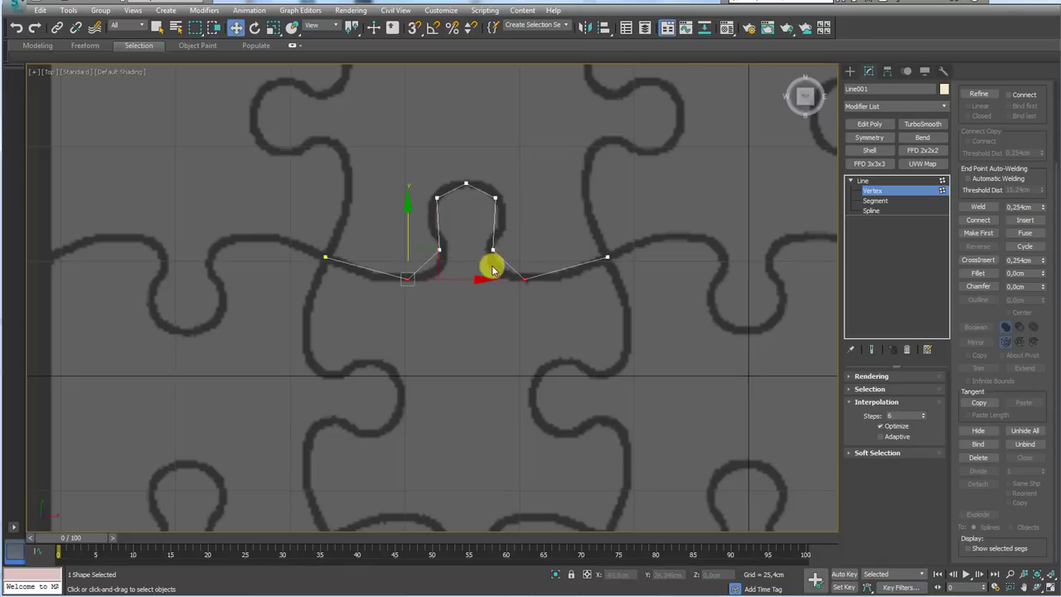
drag(556, 318, 390, 155)
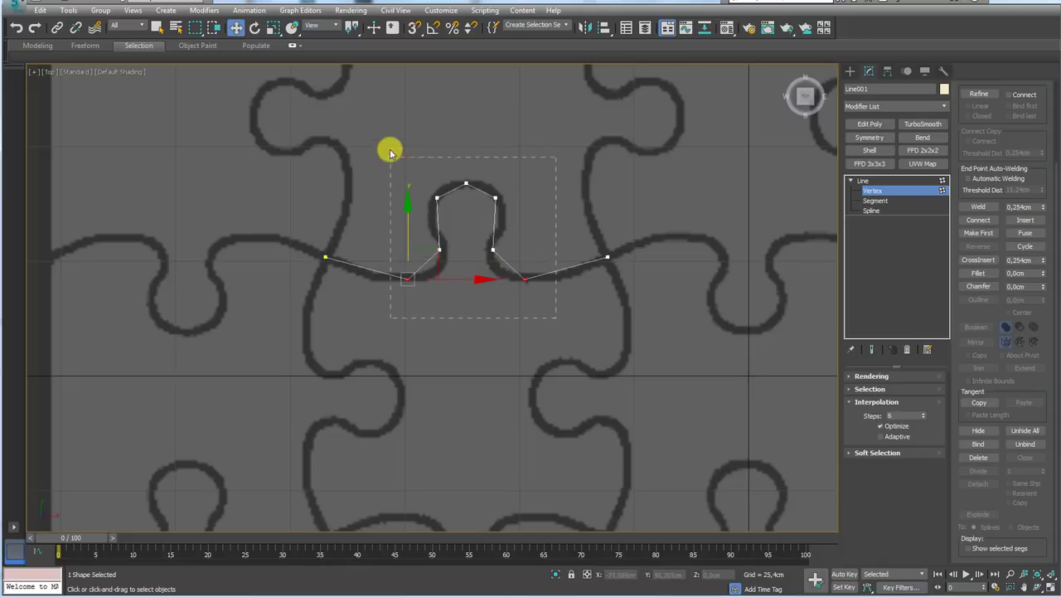
click(463, 183)
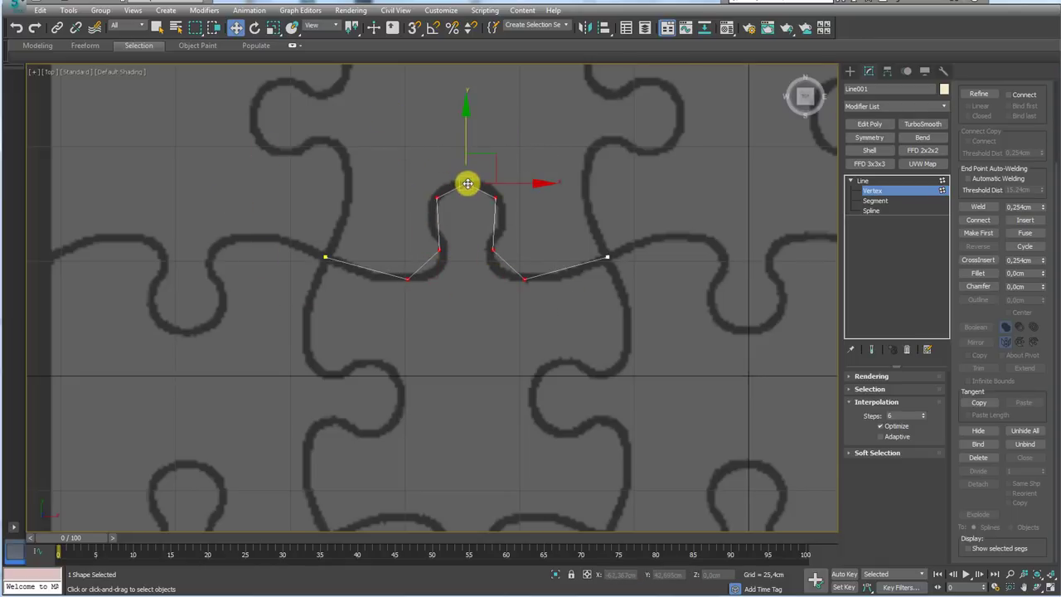
- Convert the selected vertices to Smooth and widen the knob's loop horizontally
right_click(467, 184)
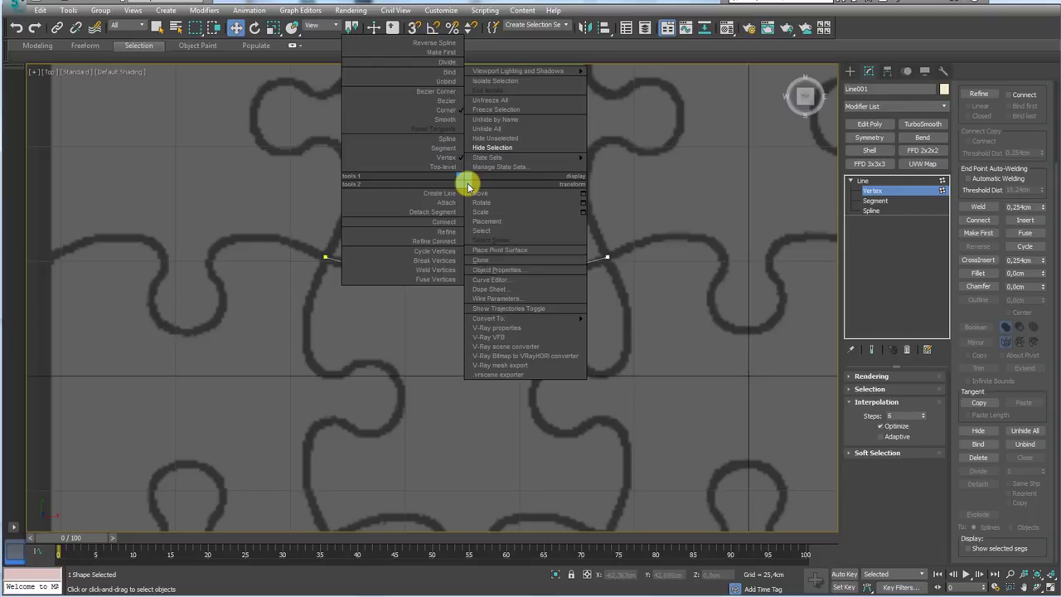
click(448, 122)
click(407, 279)
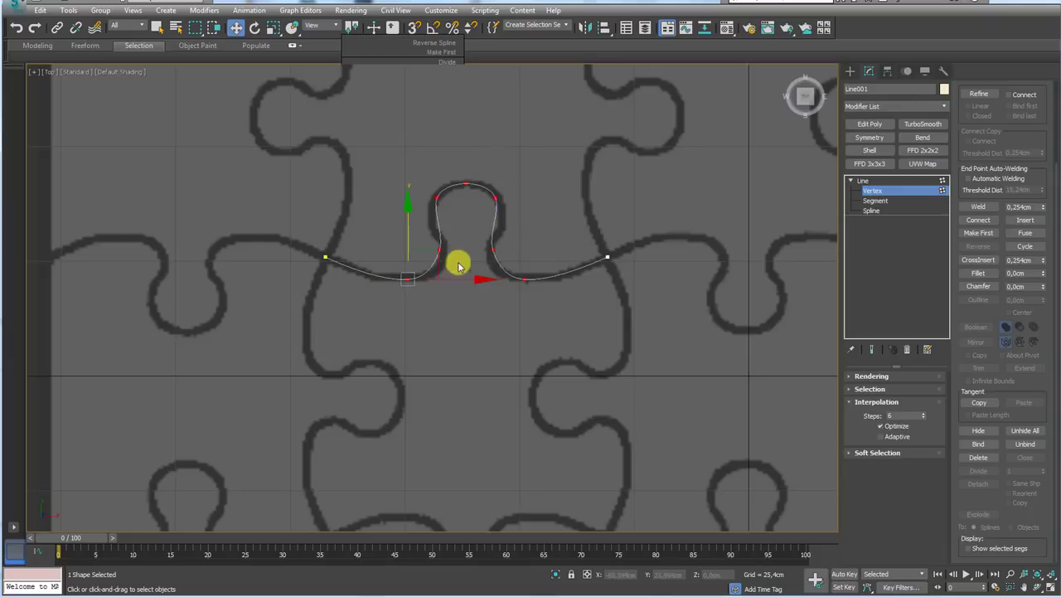
click(436, 196)
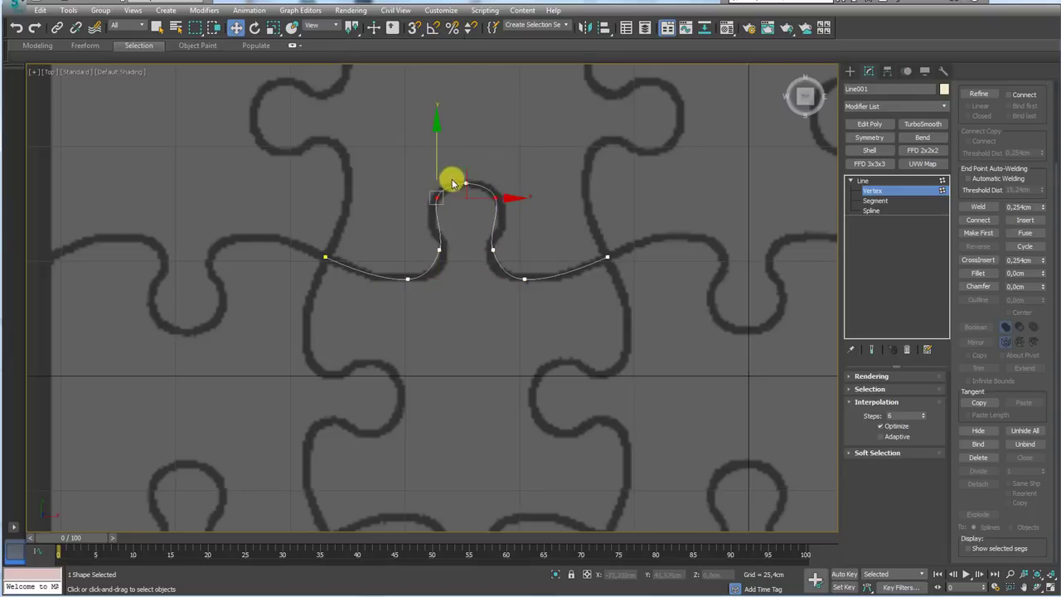
key(e)
key(r)
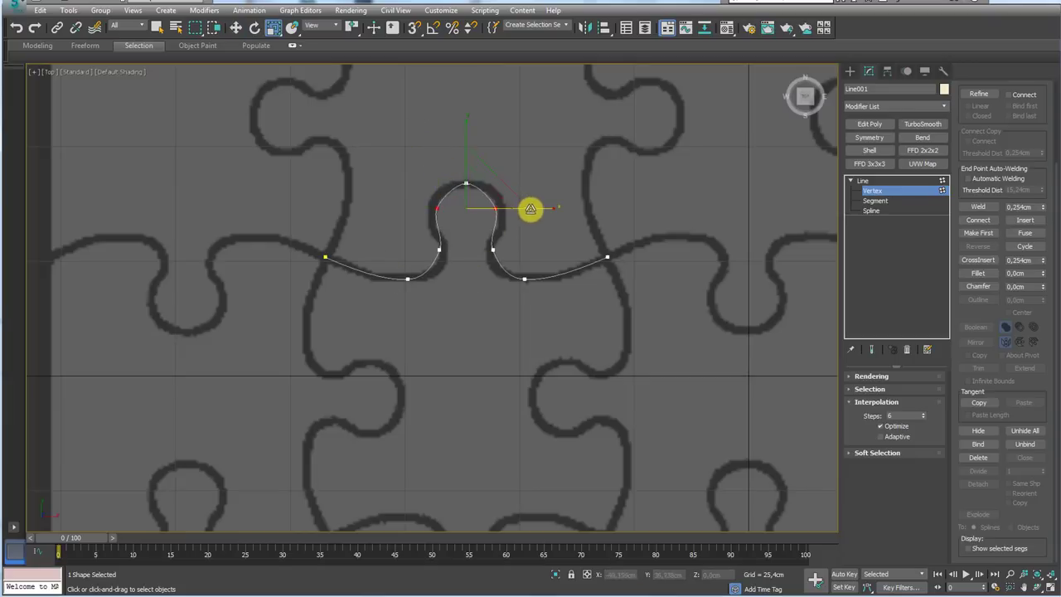
drag(528, 208, 541, 207)
- Pull the base curve and loop side vertices onto the puzzle outline
scroll(459, 238, up, 2)
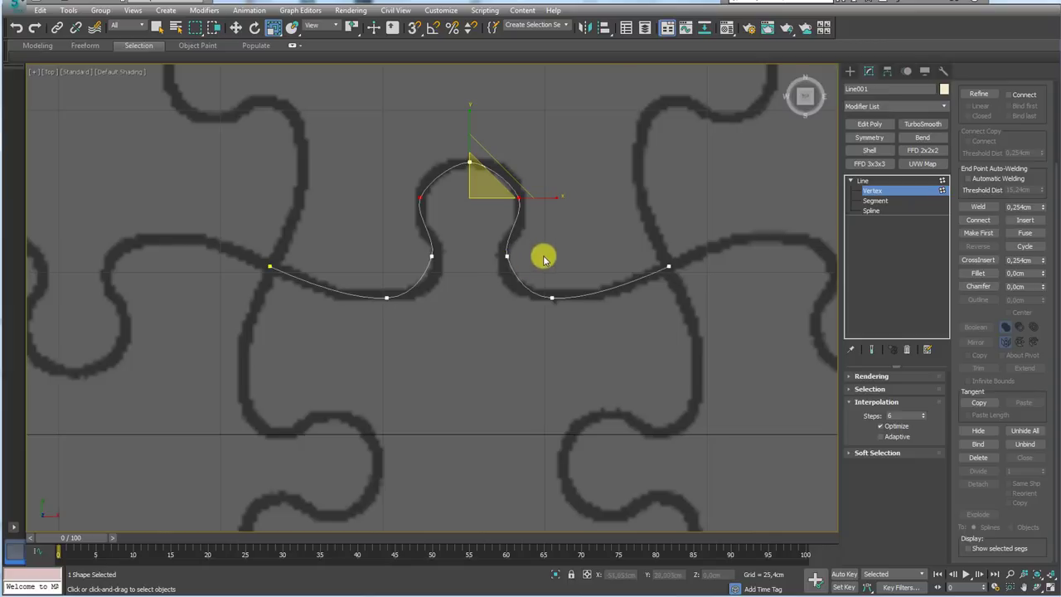
drag(431, 249, 433, 251)
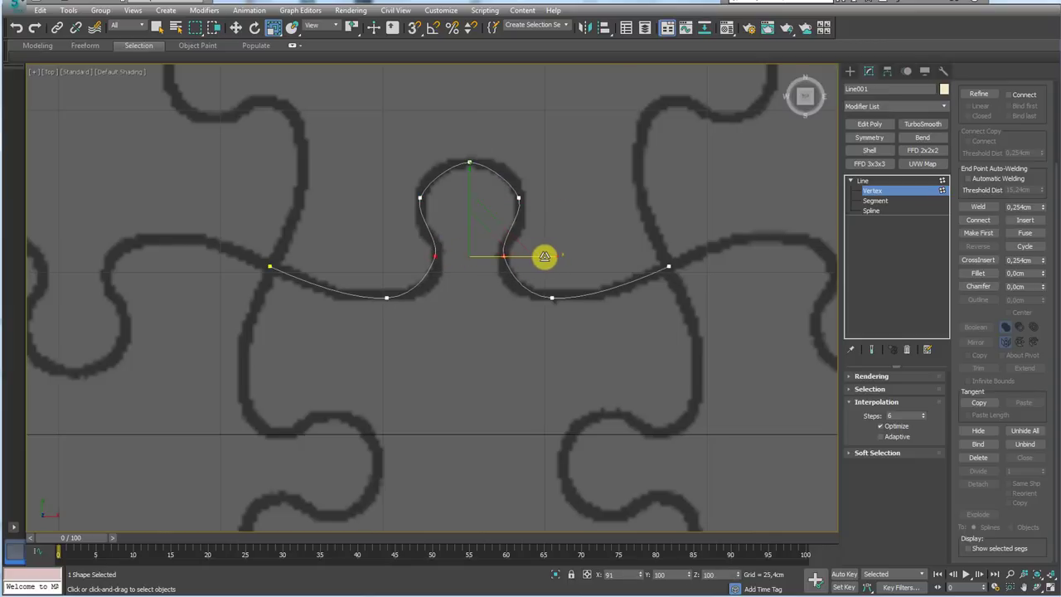
drag(568, 288, 360, 315)
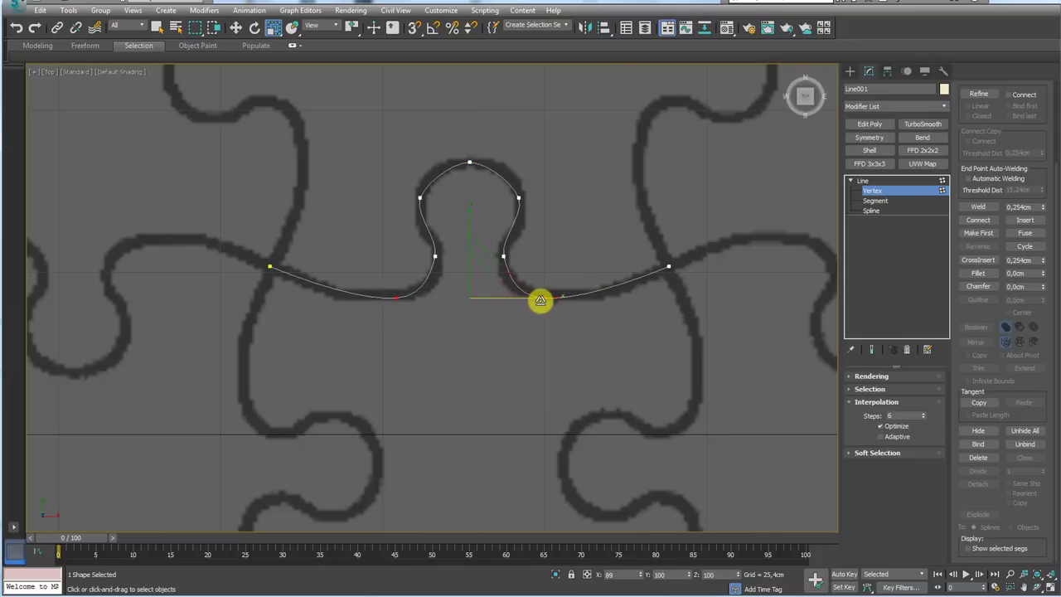
click(541, 333)
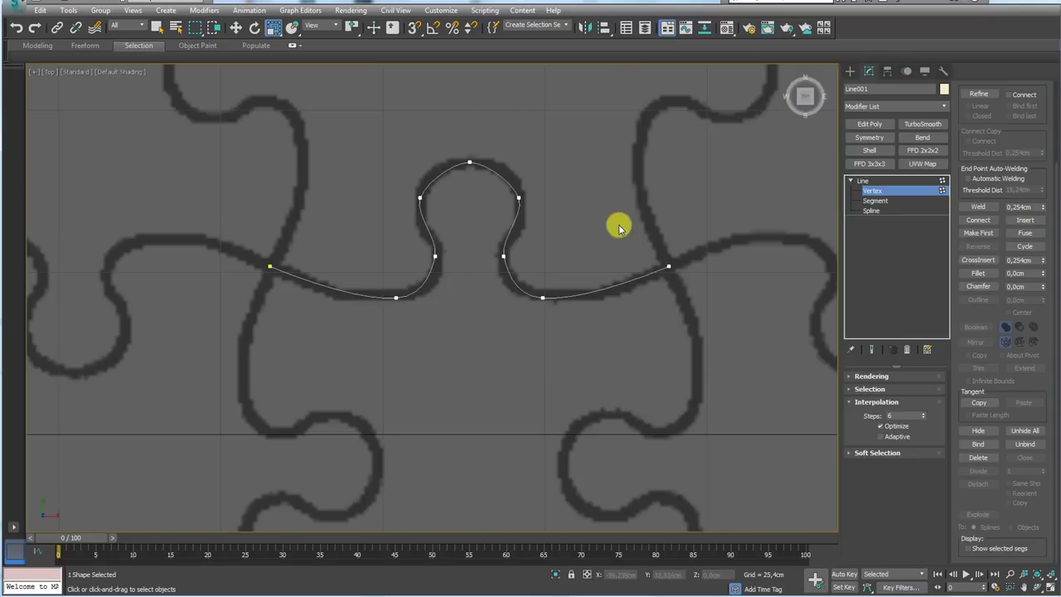
middle_drag(520, 217, 545, 261)
drag(421, 231, 421, 231)
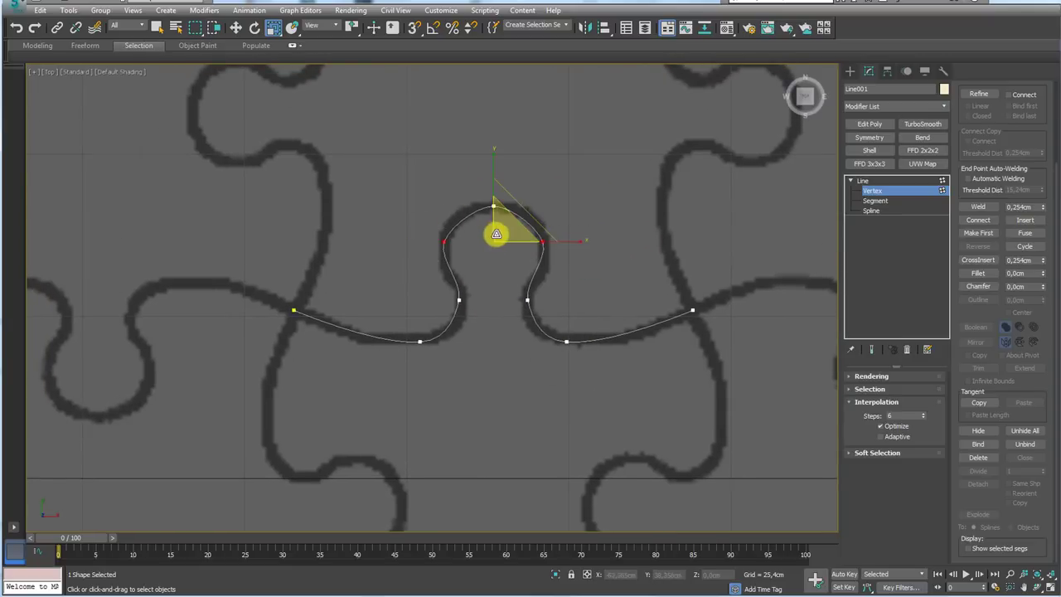
scroll(497, 231, up, 3)
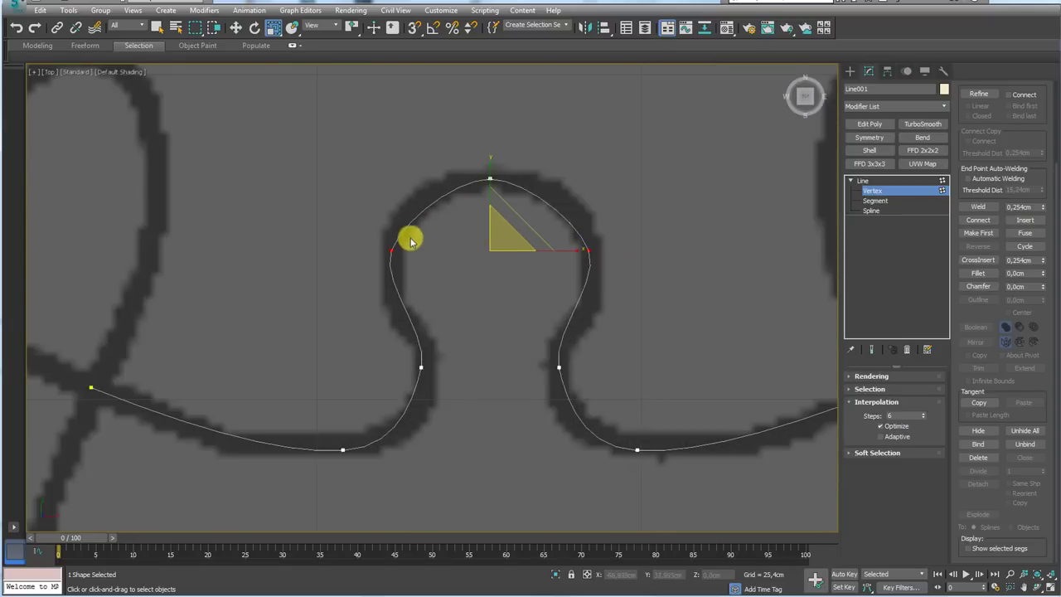
drag(401, 233, 451, 238)
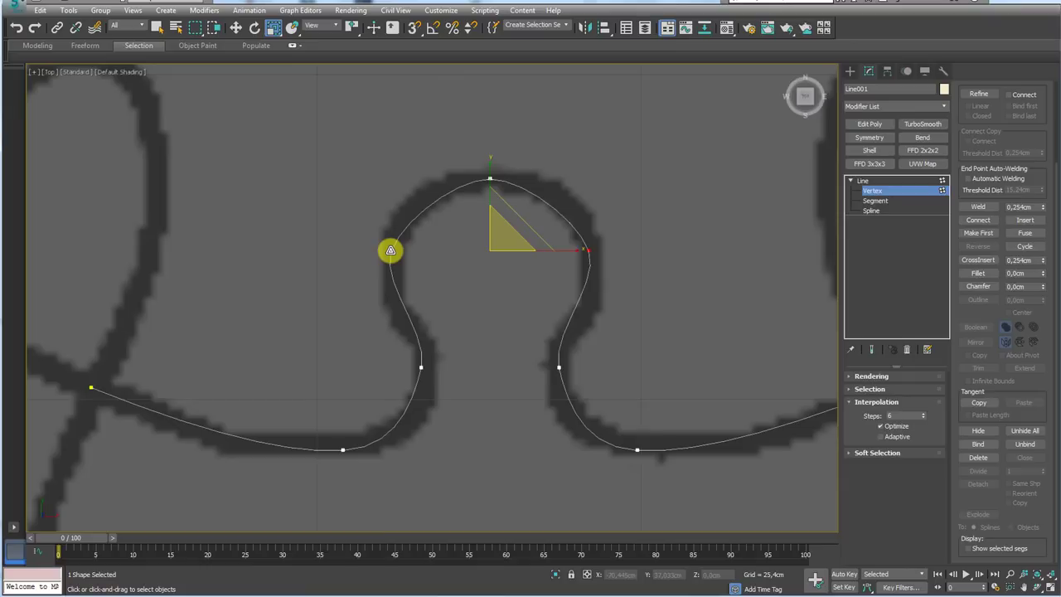
- Make the knob-side vertices Bezier and stretch their handles to round the tab
right_click(390, 250)
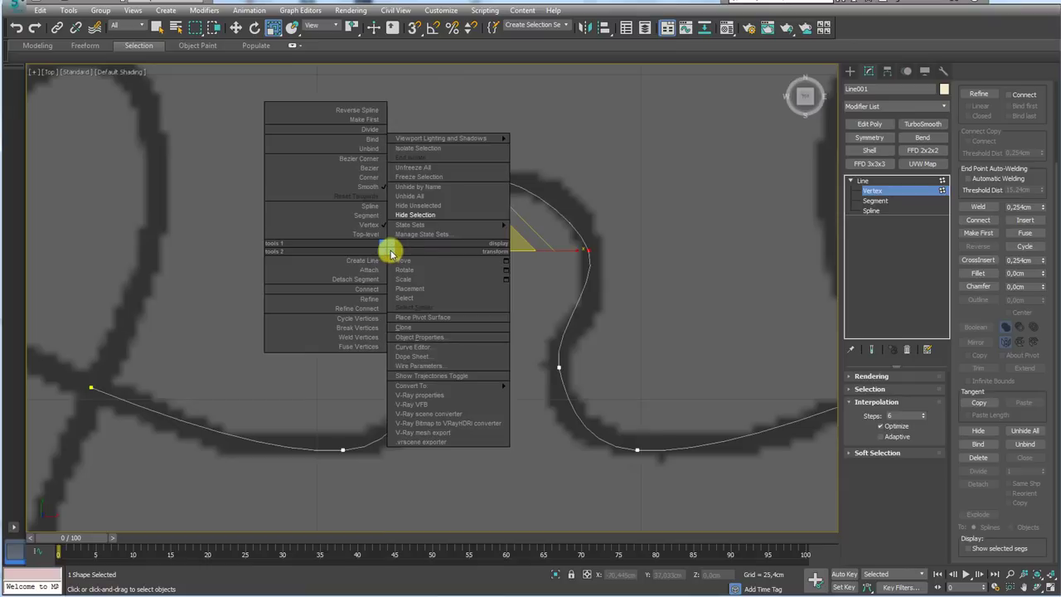
click(373, 170)
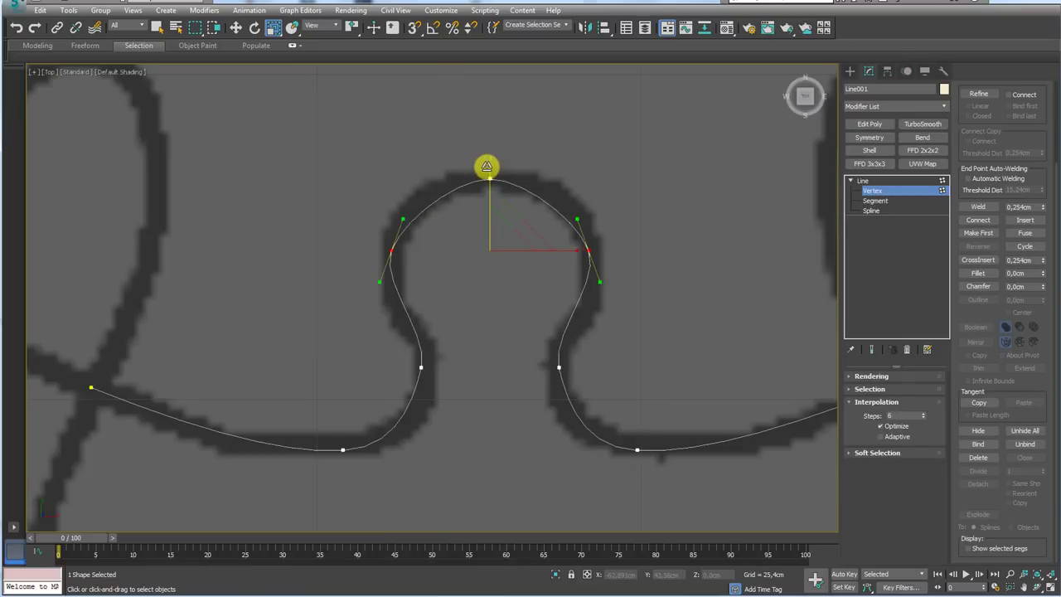
drag(486, 165, 488, 143)
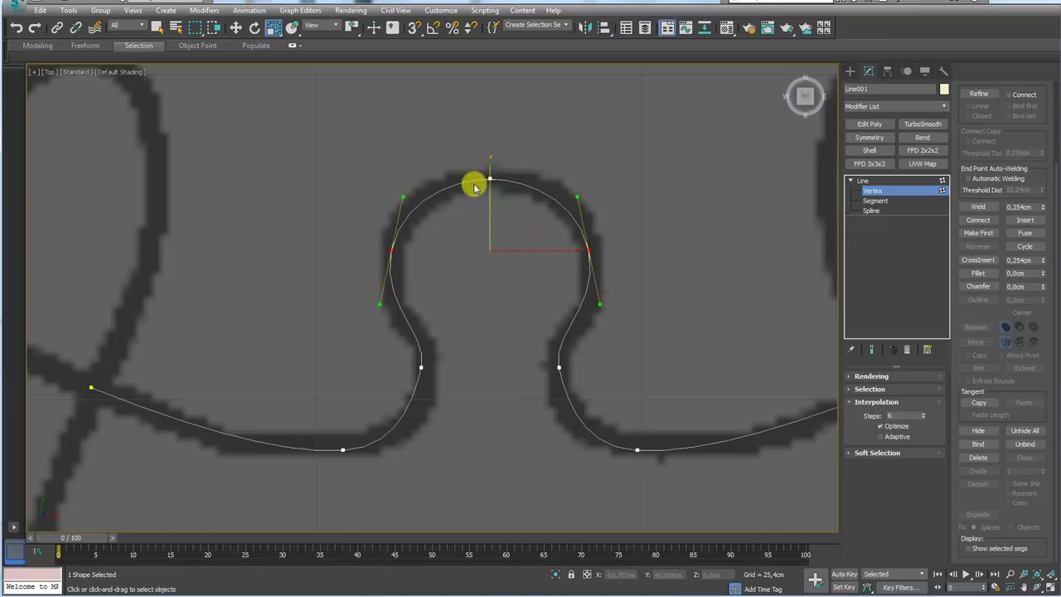
mouse_move(406, 214)
mouse_down()
mouse_move(497, 173)
mouse_move(527, 189)
mouse_up()
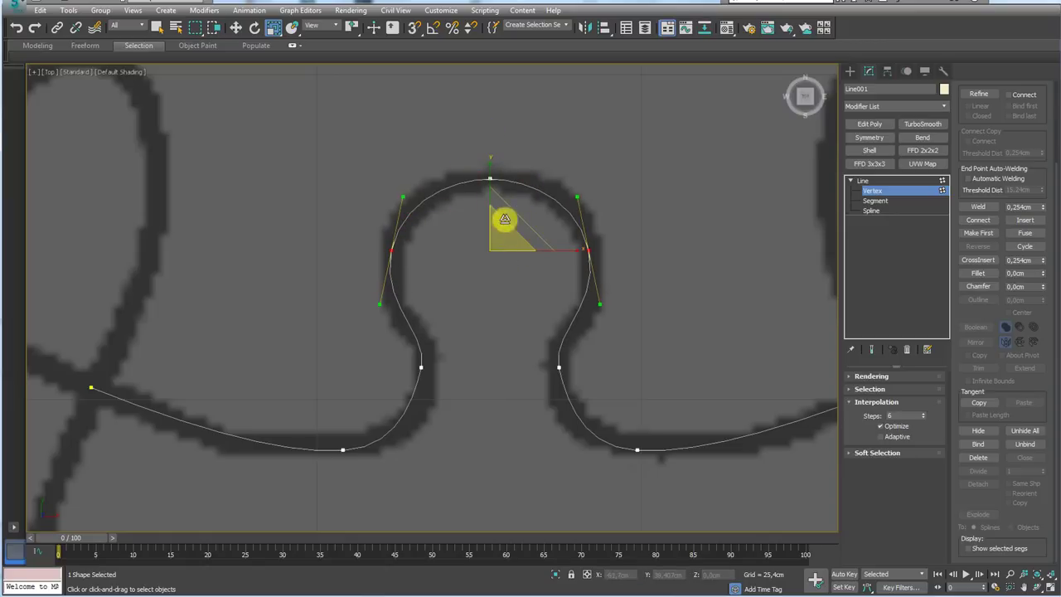
click(489, 178)
- Return Line001 to object level and zoom out to review the traced tab
key(w)
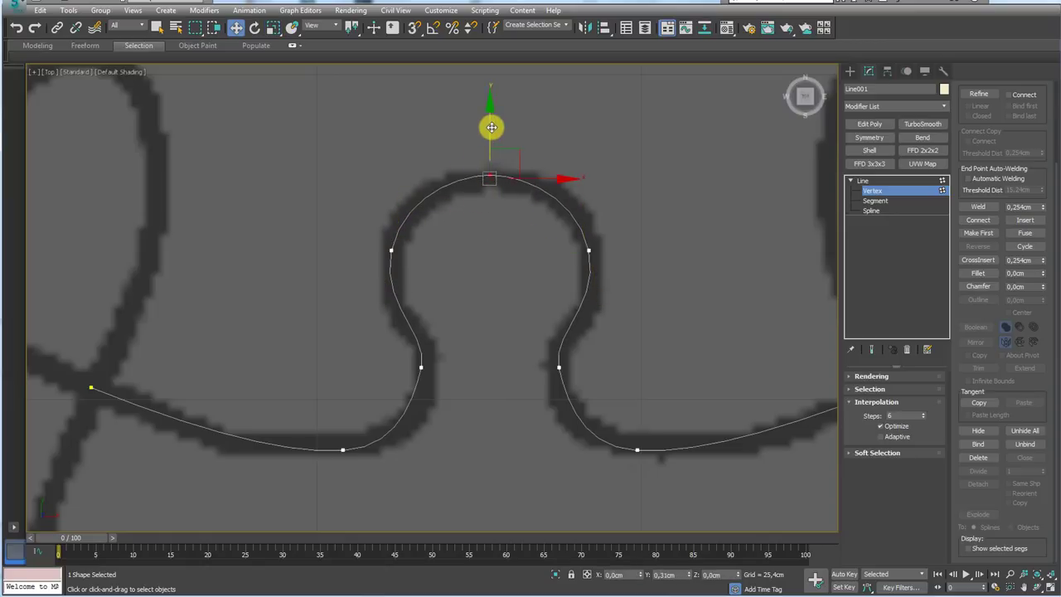
click(866, 180)
scroll(510, 244, down, 5)
scroll(511, 245, down, 4)
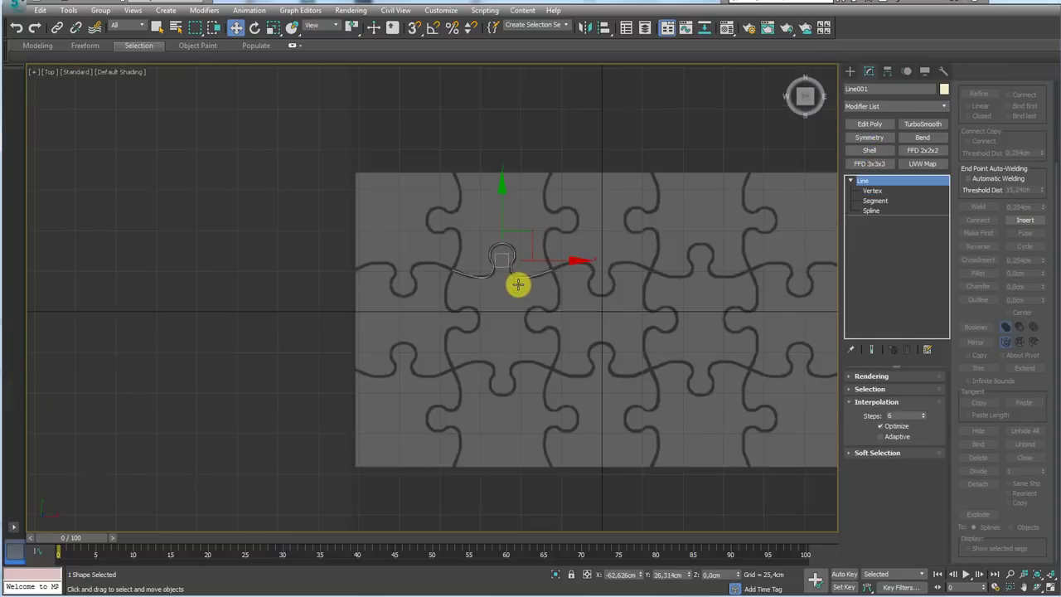
scroll(517, 281, up, 2)
scroll(437, 279, up, 2)
mouse_move(327, 234)
mouse_down()
mouse_move(378, 241)
mouse_move(406, 217)
mouse_move(525, 237)
mouse_move(539, 263)
mouse_up()
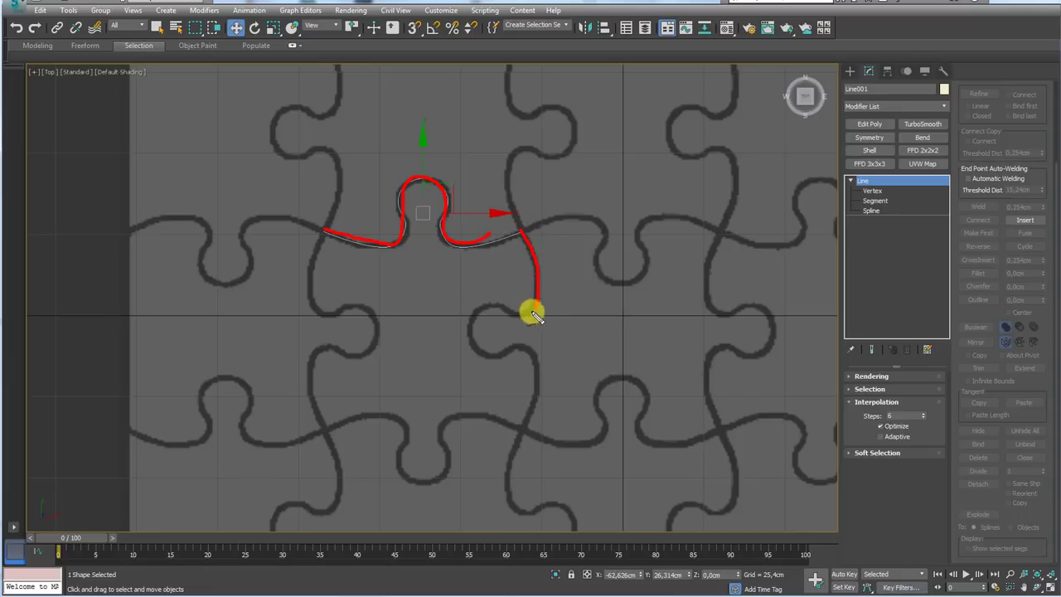
mouse_move(491, 306)
mouse_down()
mouse_move(478, 353)
mouse_move(518, 345)
mouse_move(511, 428)
mouse_up()
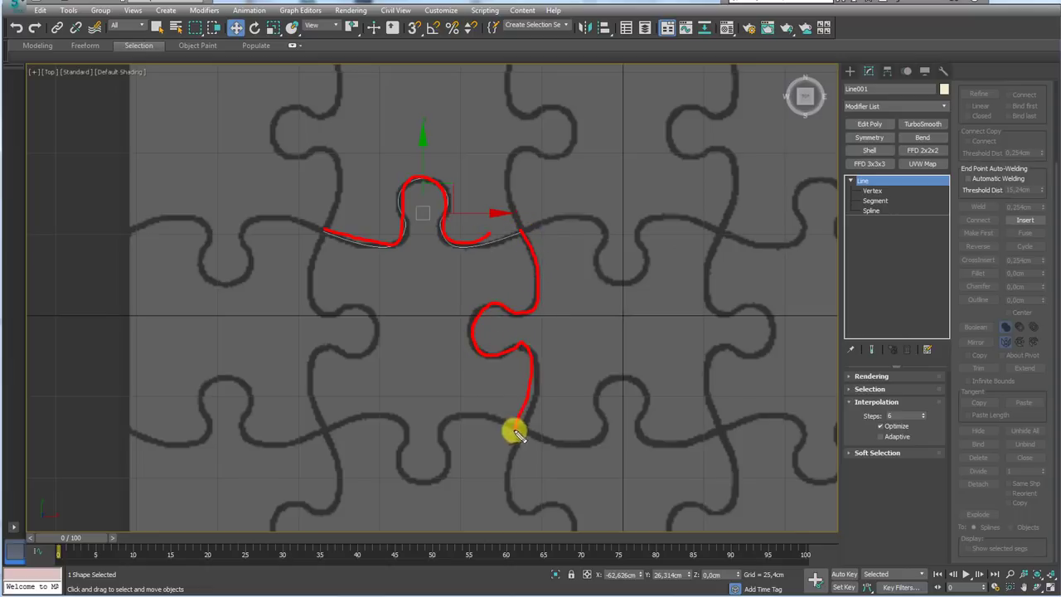
mouse_move(446, 302)
mouse_down()
mouse_move(419, 257)
mouse_move(429, 259)
mouse_up()
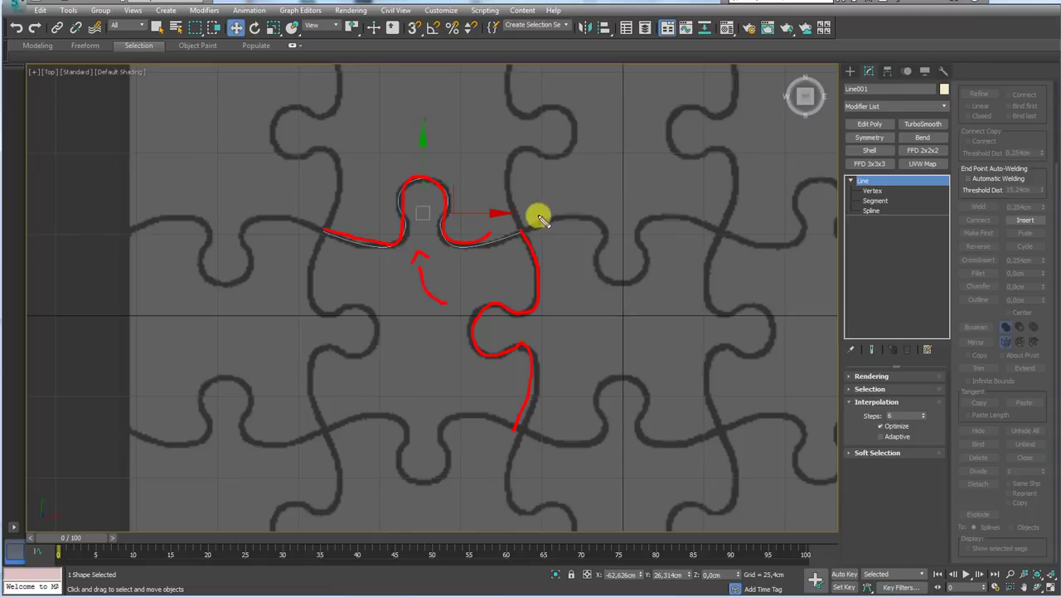
mouse_move(523, 229)
mouse_down()
mouse_move(560, 218)
mouse_move(610, 293)
mouse_move(701, 221)
mouse_move(729, 223)
mouse_up()
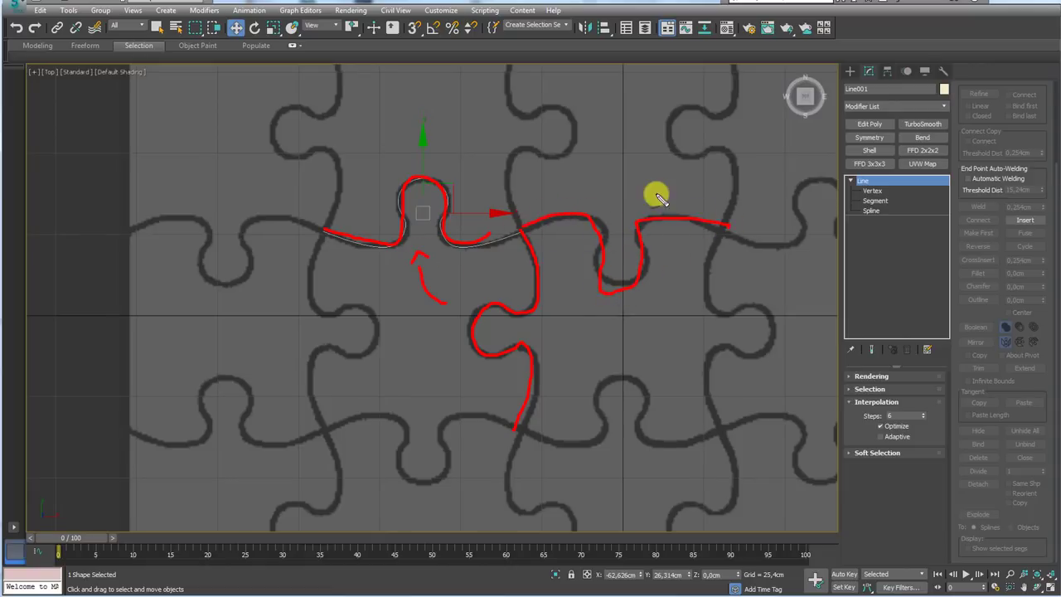
mouse_move(652, 188)
mouse_down()
mouse_move(468, 179)
mouse_move(502, 190)
mouse_up()
key(Escape)
middle_drag(704, 343, 514, 293)
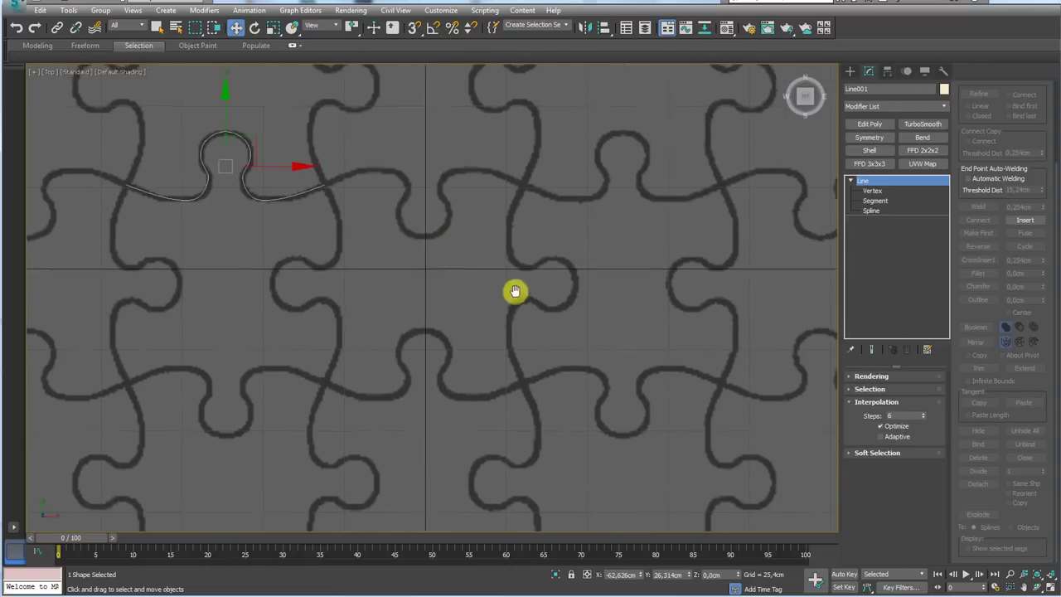
mouse_move(528, 372)
mouse_down()
mouse_move(563, 357)
mouse_move(606, 417)
mouse_move(705, 367)
mouse_move(733, 377)
mouse_up()
key(Escape)
scroll(555, 321, down, 5)
- Frame the whole puzzle plane and select it
middle_drag(529, 286, 606, 304)
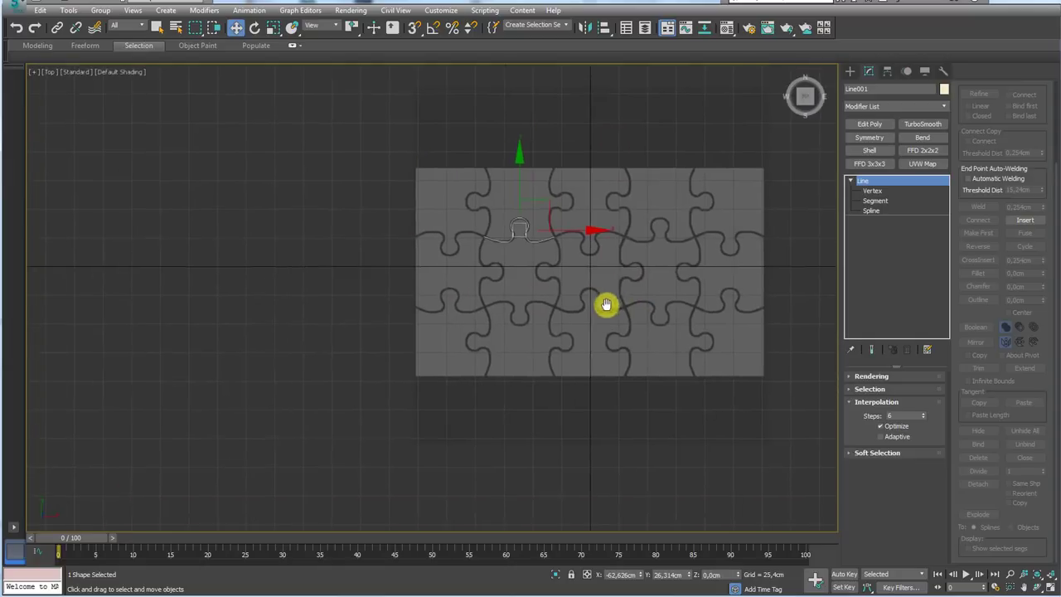
scroll(509, 235, up, 3)
middle_drag(508, 234, 478, 287)
click(492, 304)
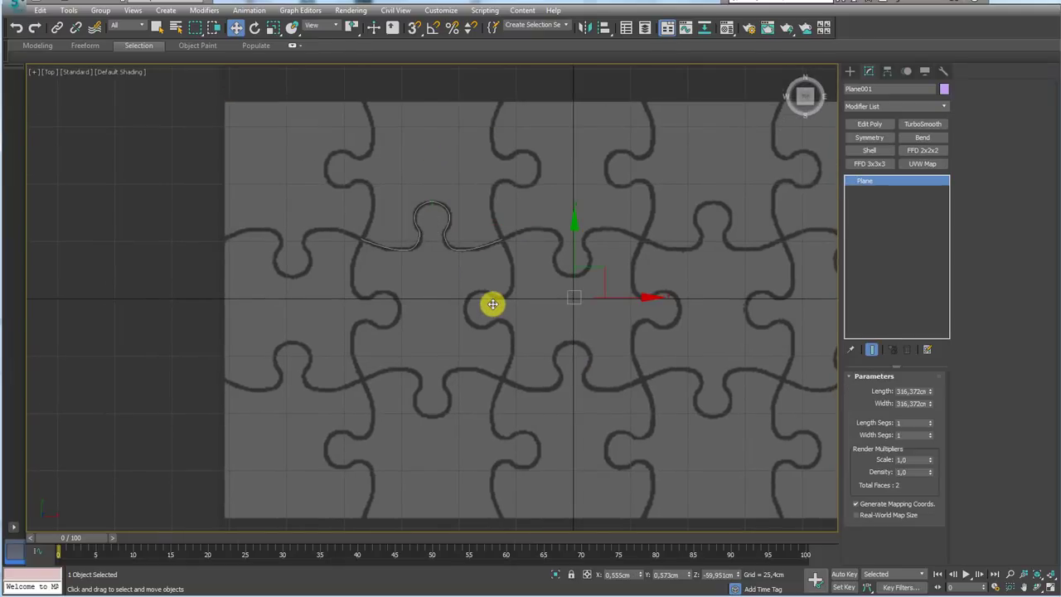
- Hide the puzzle plane and Shift-drag a copy of the knob spline, Line002, to its right
right_click(587, 322)
click(615, 290)
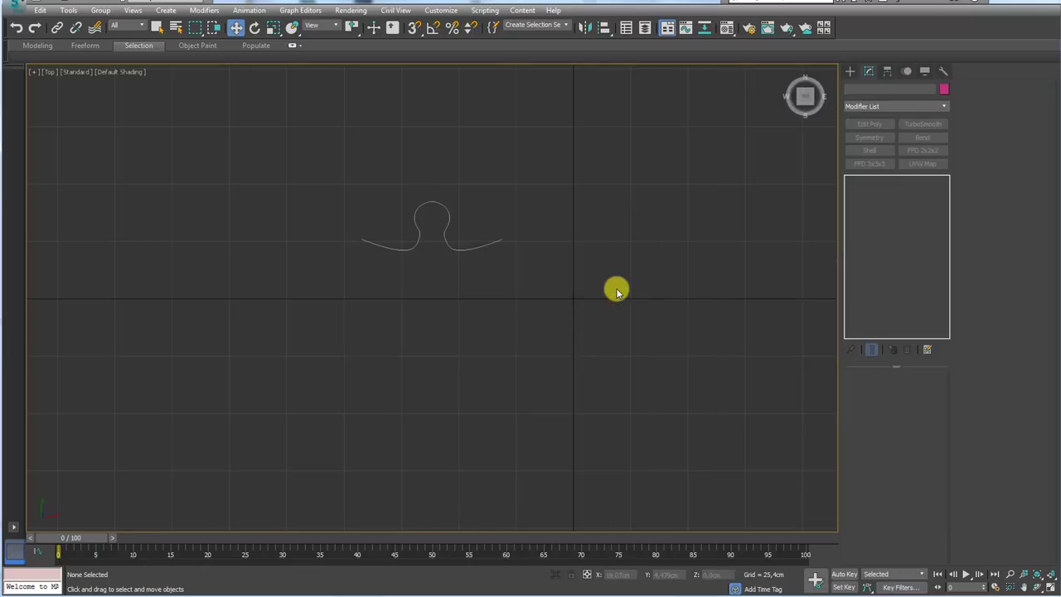
middle_drag(491, 289, 501, 380)
click(455, 356)
scroll(455, 360, up, 2)
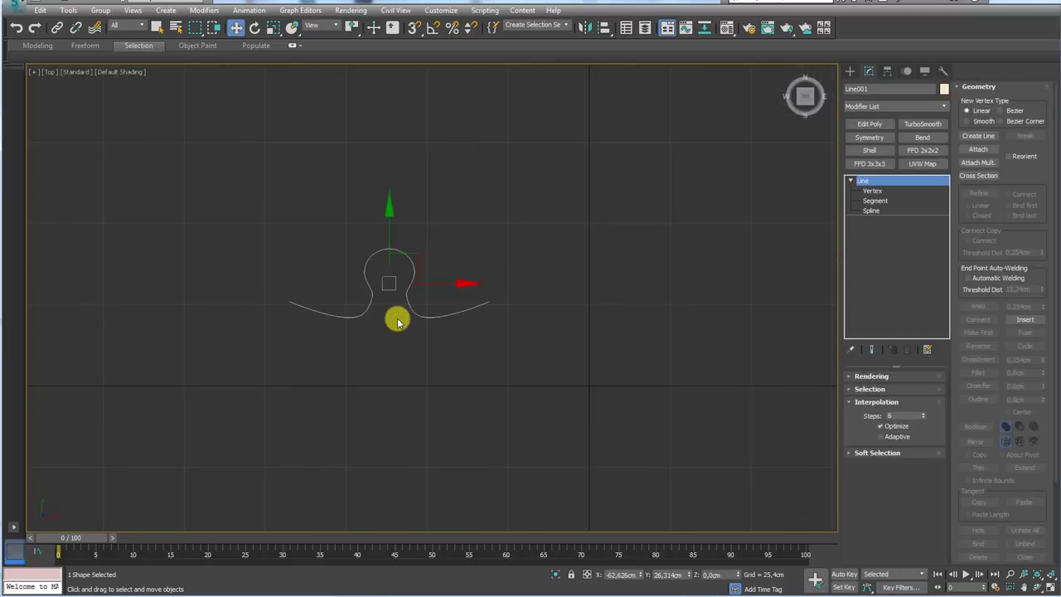
middle_drag(397, 322, 451, 255)
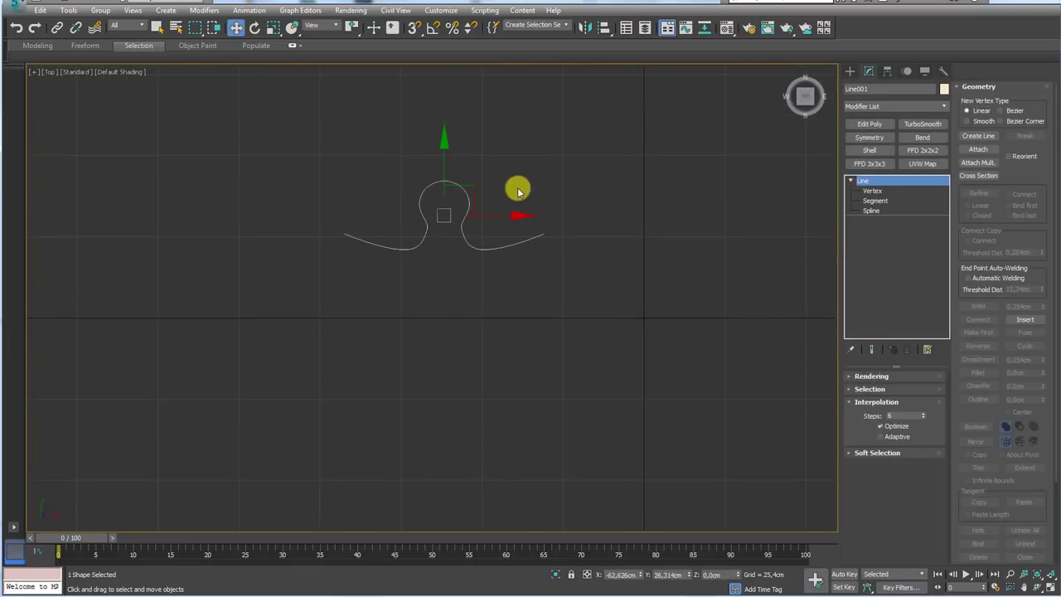
shift+drag(485, 191, 685, 204)
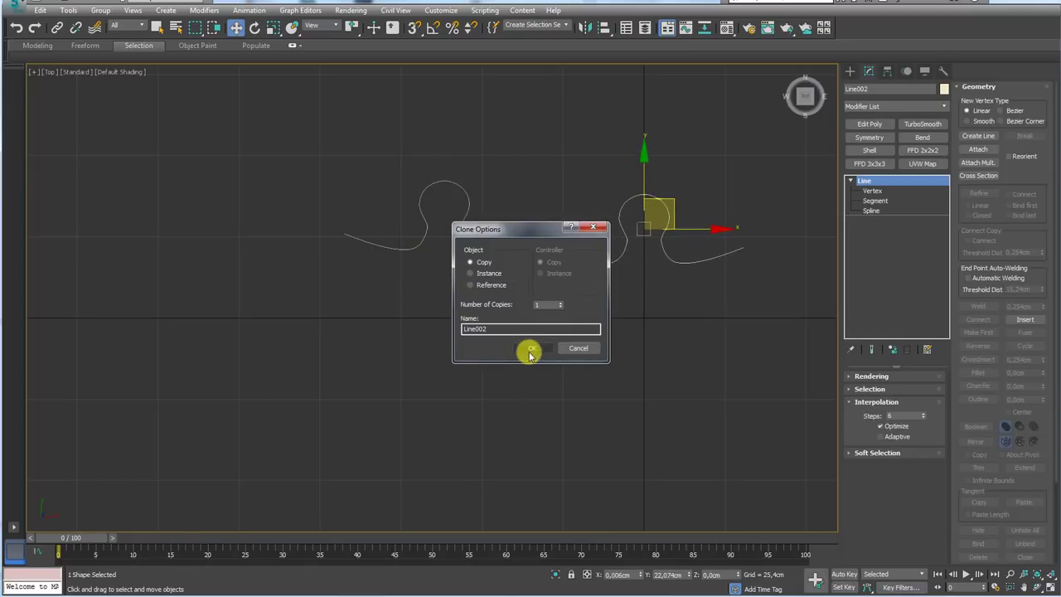
- Make Line002 an independent copy and rotate it 90° upright about Z with angle snap
click(526, 348)
key(e)
mouse_move(670, 310)
mouse_down()
mouse_move(722, 254)
mouse_move(718, 216)
mouse_move(717, 287)
mouse_up()
key(a)
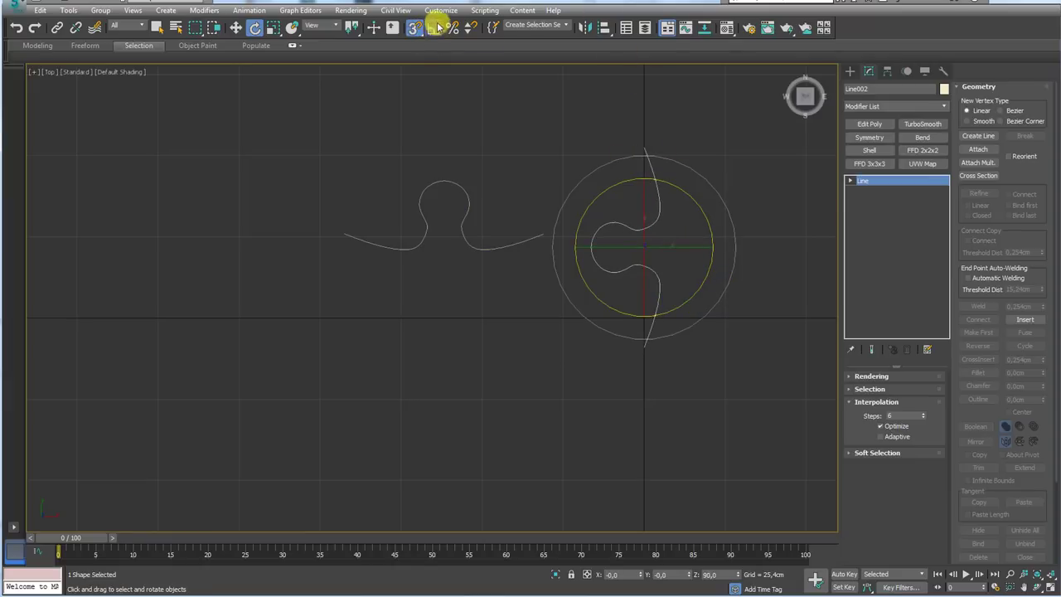
middle_drag(666, 172, 676, 203)
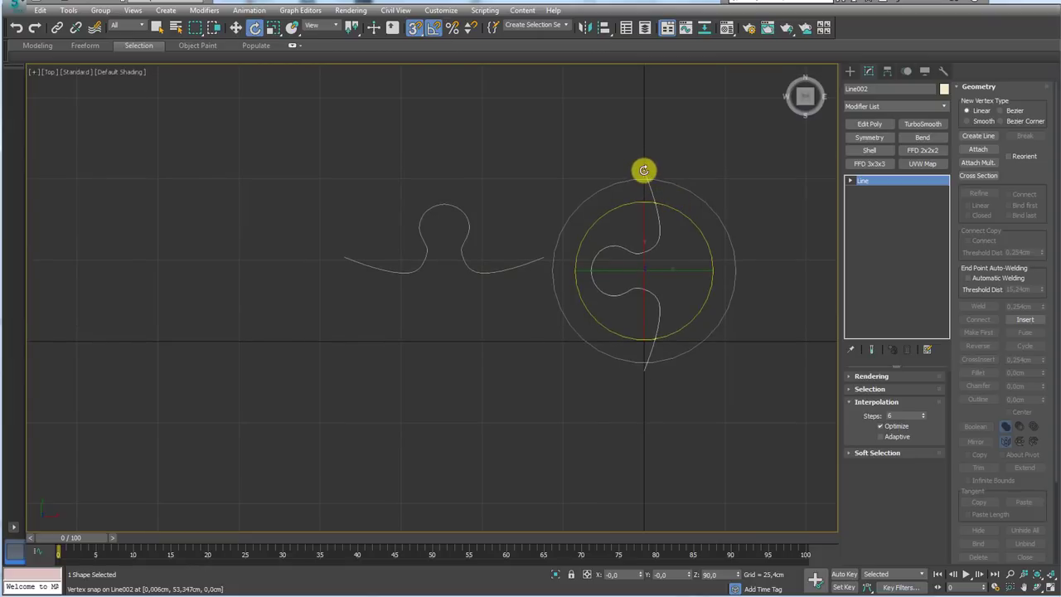
- Switch to Select and Move and turn on the 3D Snaps toggle
mouse_move(644, 170)
mouse_down()
mouse_move(556, 218)
mouse_move(530, 246)
mouse_up()
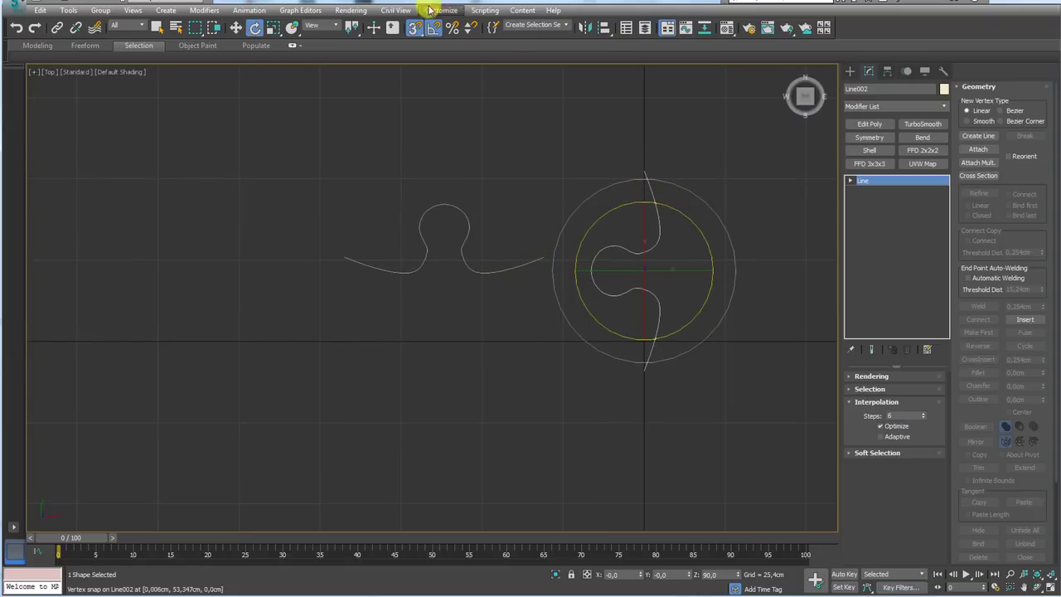
click(236, 29)
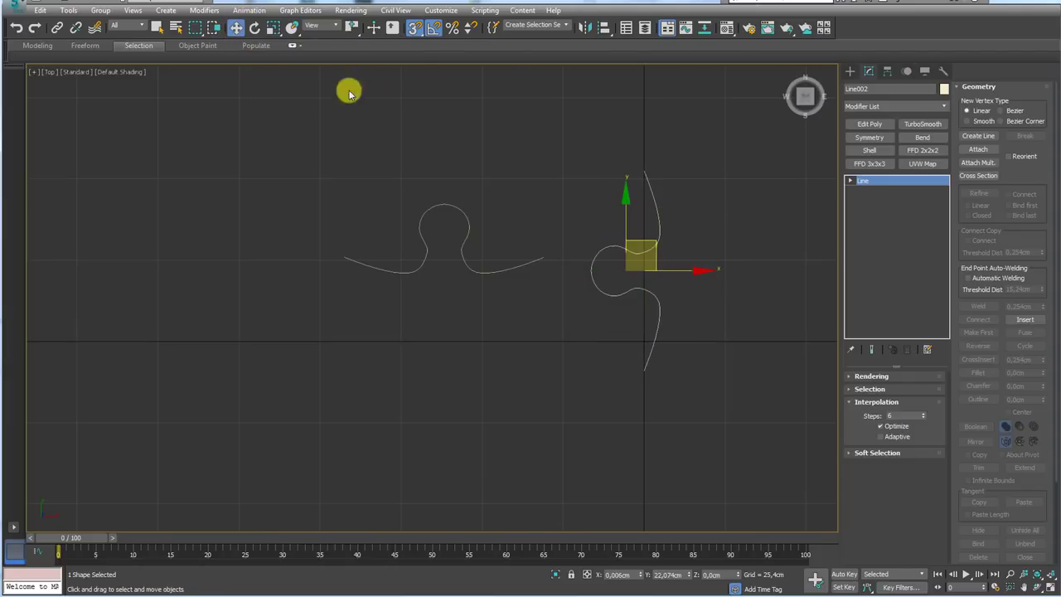
click(414, 28)
- Enable Vertex snapping and snap Line002's top end onto Line001's right end vertex
right_click(414, 30)
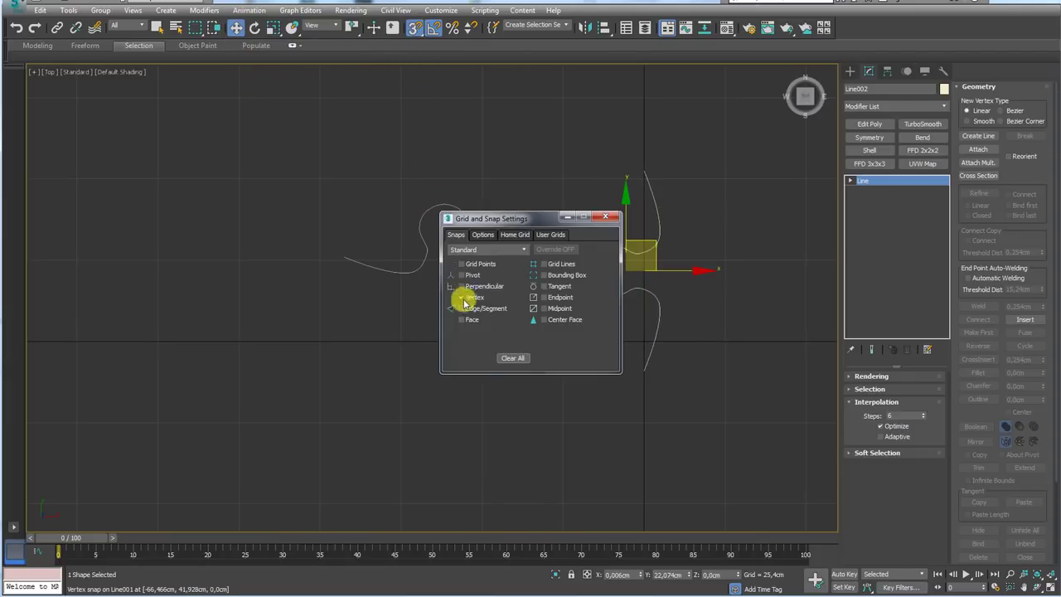
click(605, 218)
drag(644, 174, 547, 262)
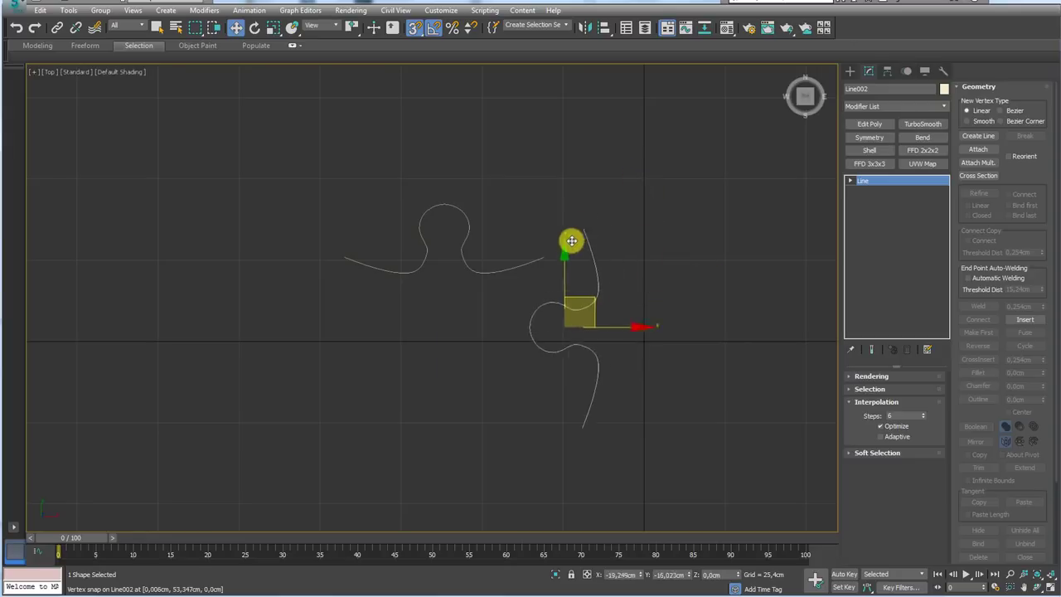
middle_drag(578, 320, 618, 267)
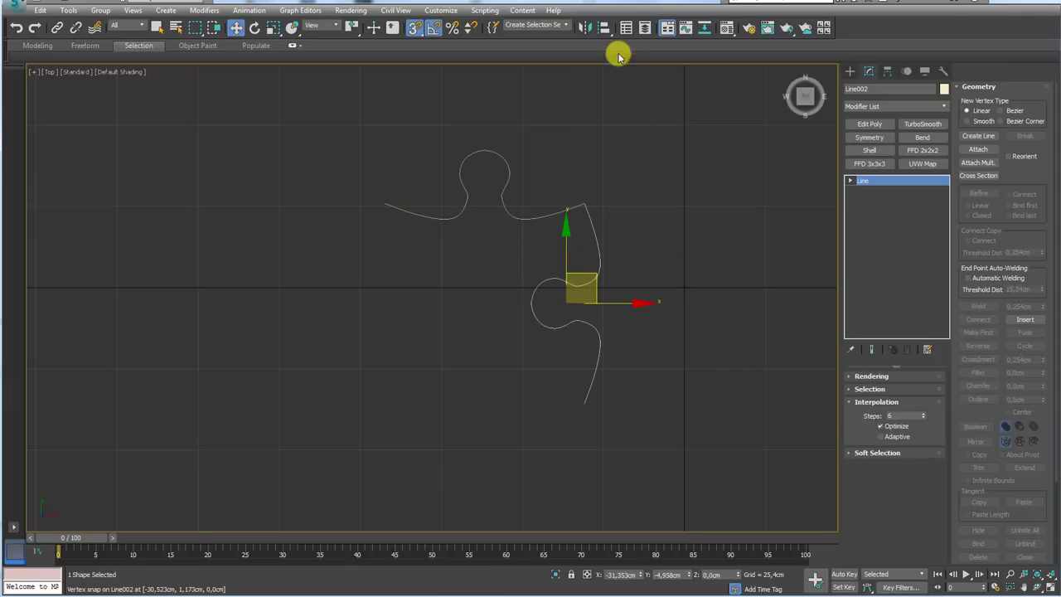
click(584, 29)
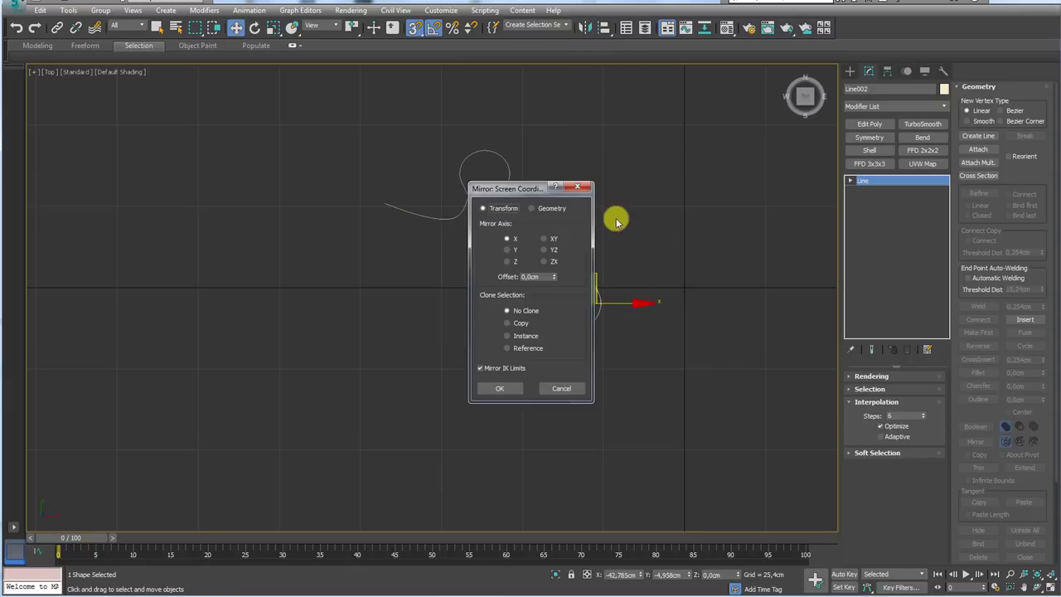
- Mirror Line002 on X as a copy, Line003, and snap it to Line001's left end
click(507, 323)
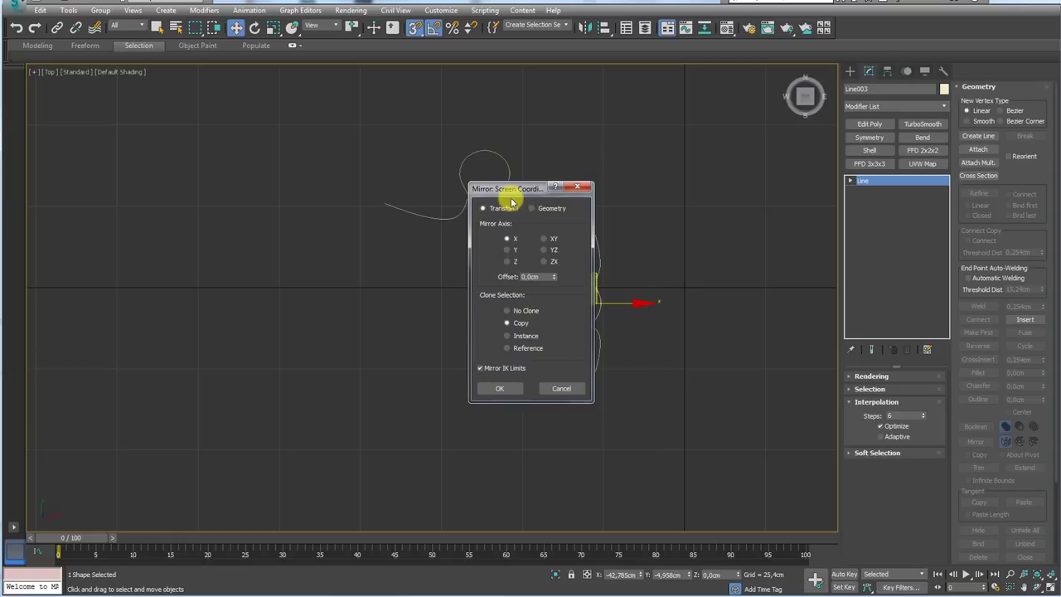
drag(511, 199, 247, 196)
drag(580, 299, 710, 304)
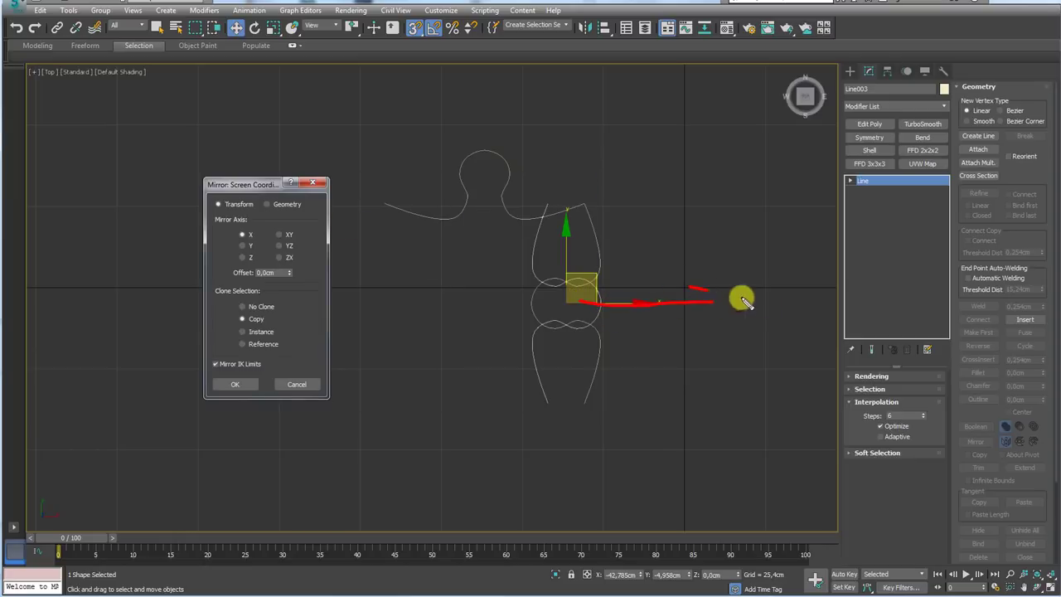
click(247, 383)
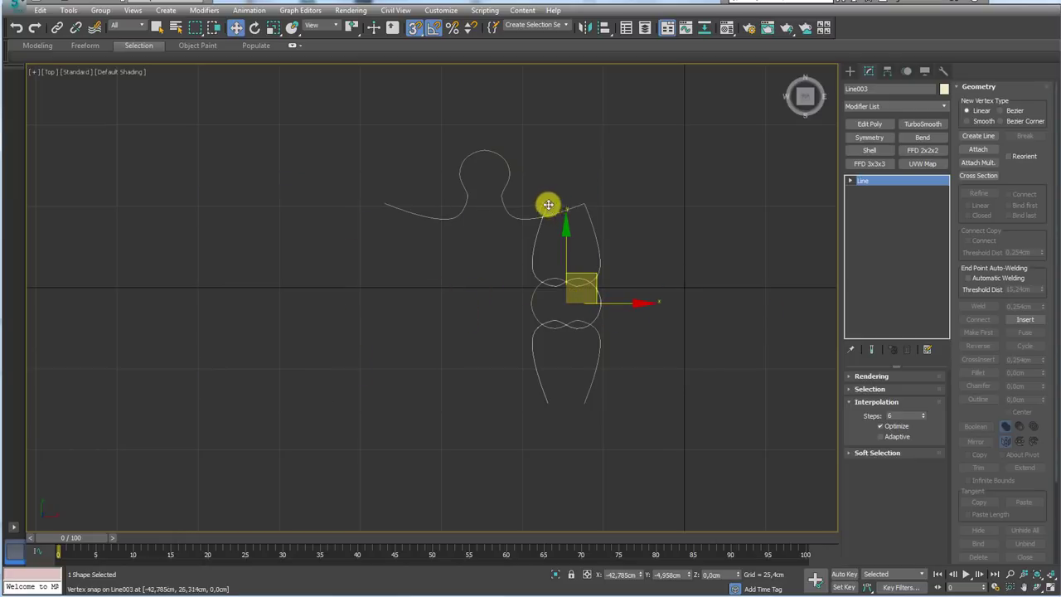
drag(547, 205, 380, 209)
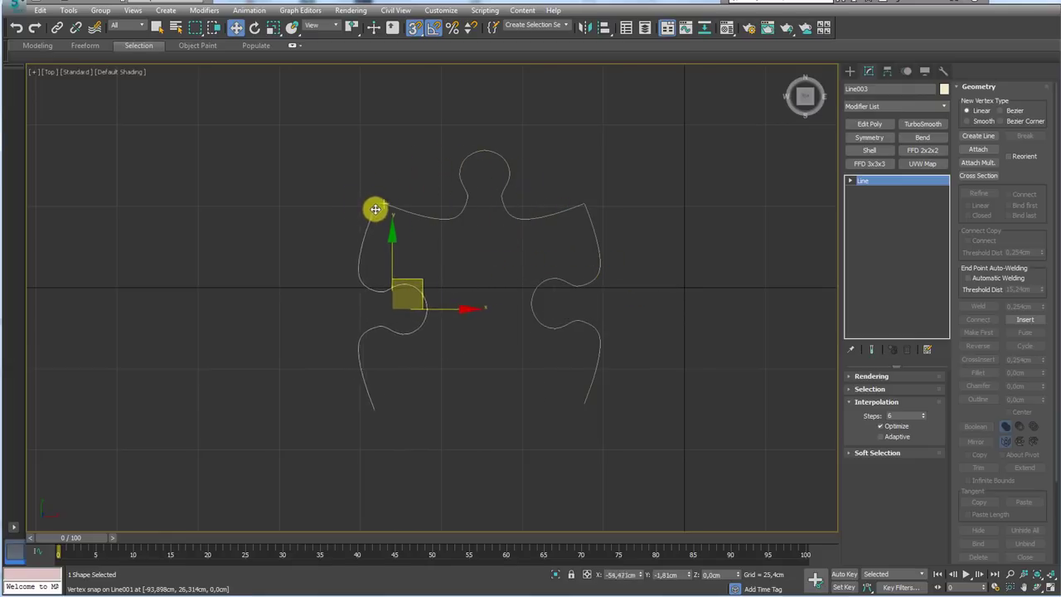
scroll(383, 212, up, 1)
scroll(365, 203, up, 3)
scroll(439, 197, up, 3)
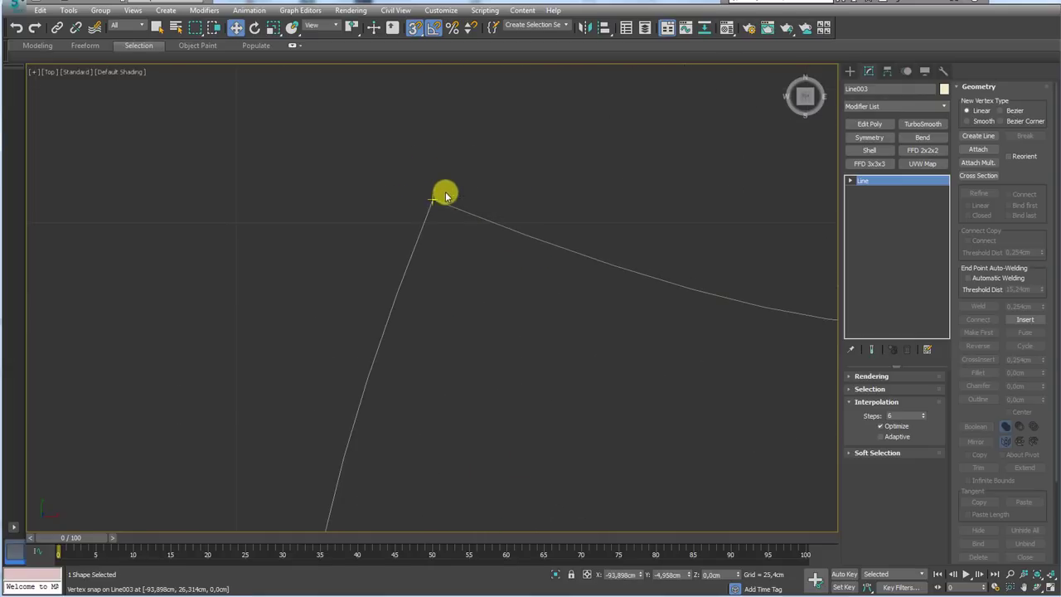
scroll(591, 273, down, 4)
scroll(639, 284, down, 2)
middle_drag(639, 285, 592, 232)
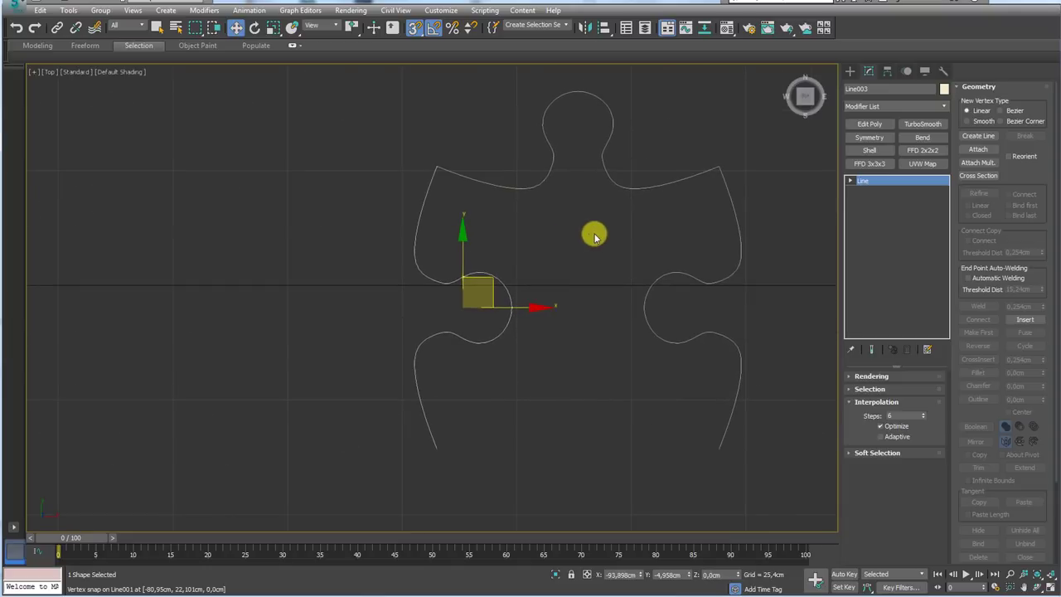
scroll(560, 173, up, 1)
- Mirror Line001 on Y as copy Line004, snap it below, and select all four splines
click(559, 172)
click(586, 27)
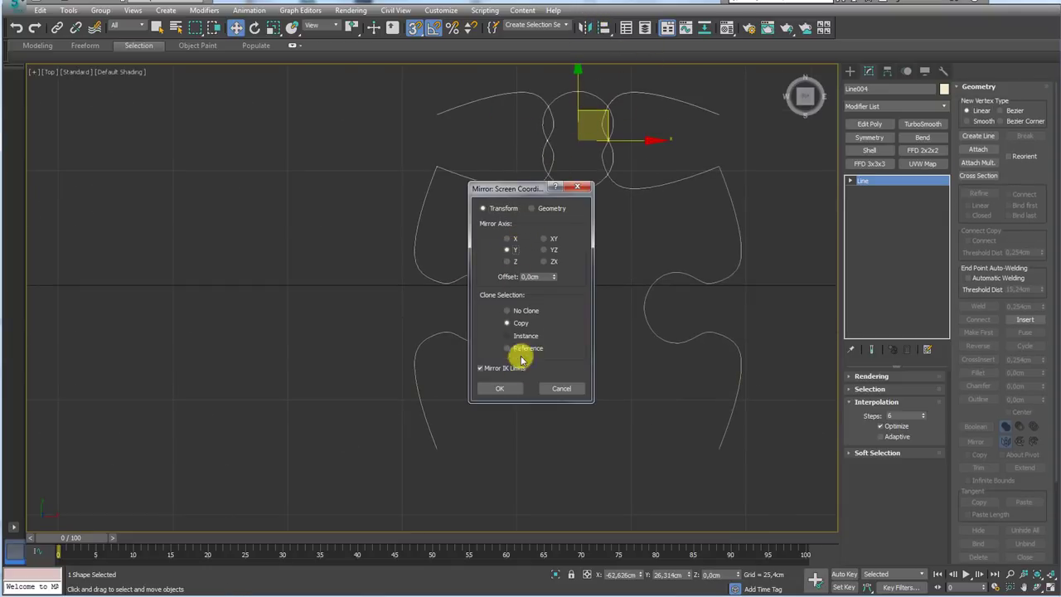
click(500, 388)
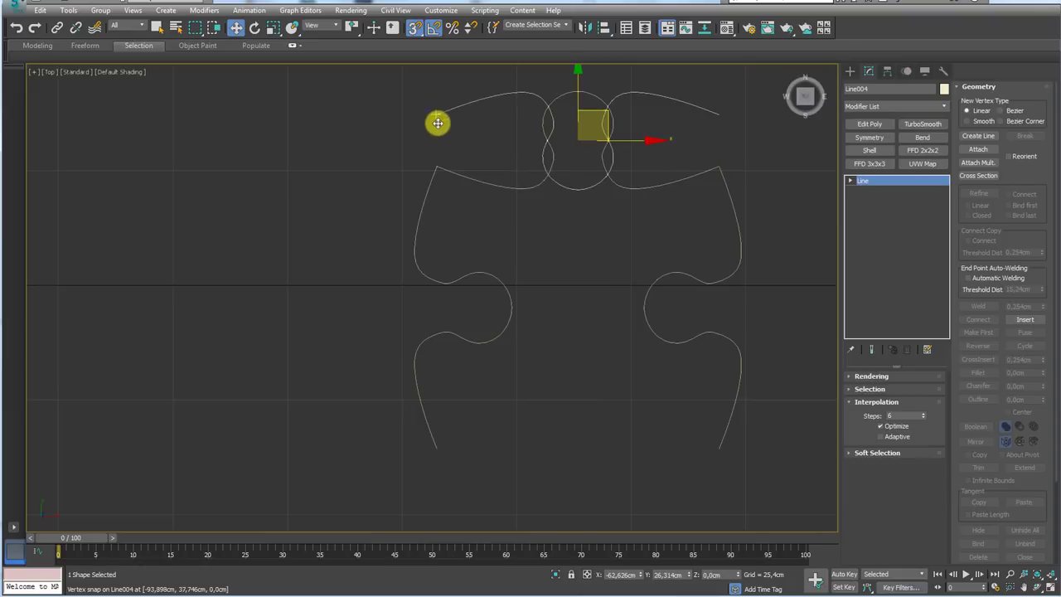
middle_drag(438, 123, 443, 448)
scroll(575, 420, down, 3)
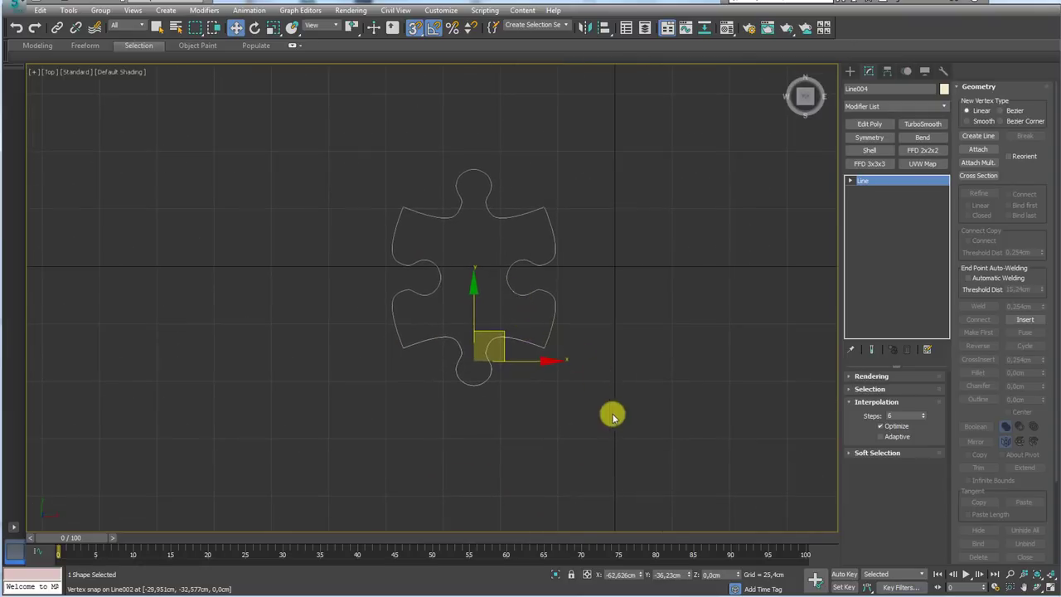
drag(611, 416, 331, 102)
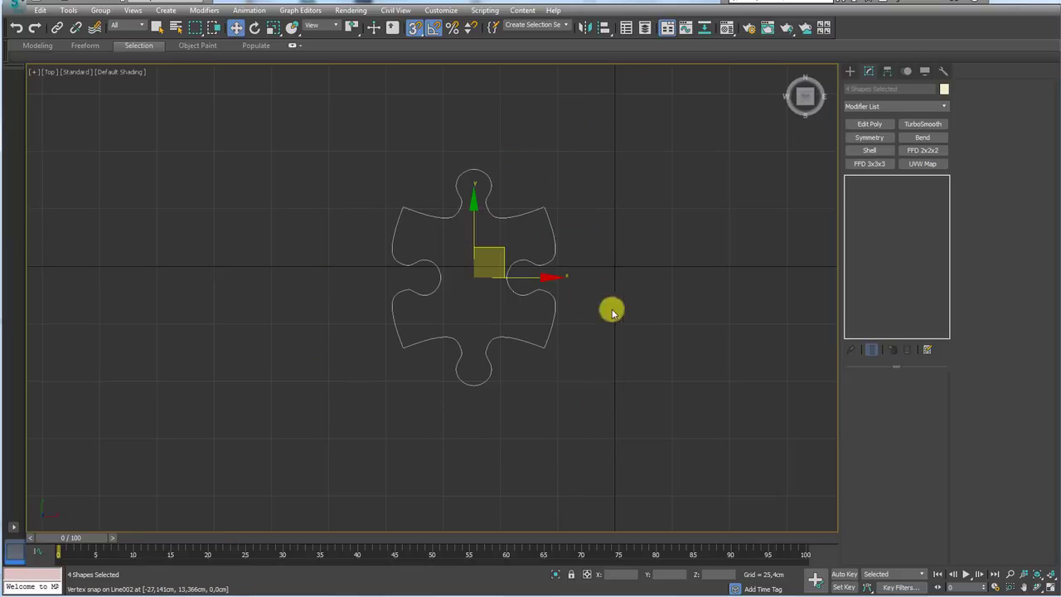
- Unhide all objects to bring back the puzzle-grid plane
right_click(640, 402)
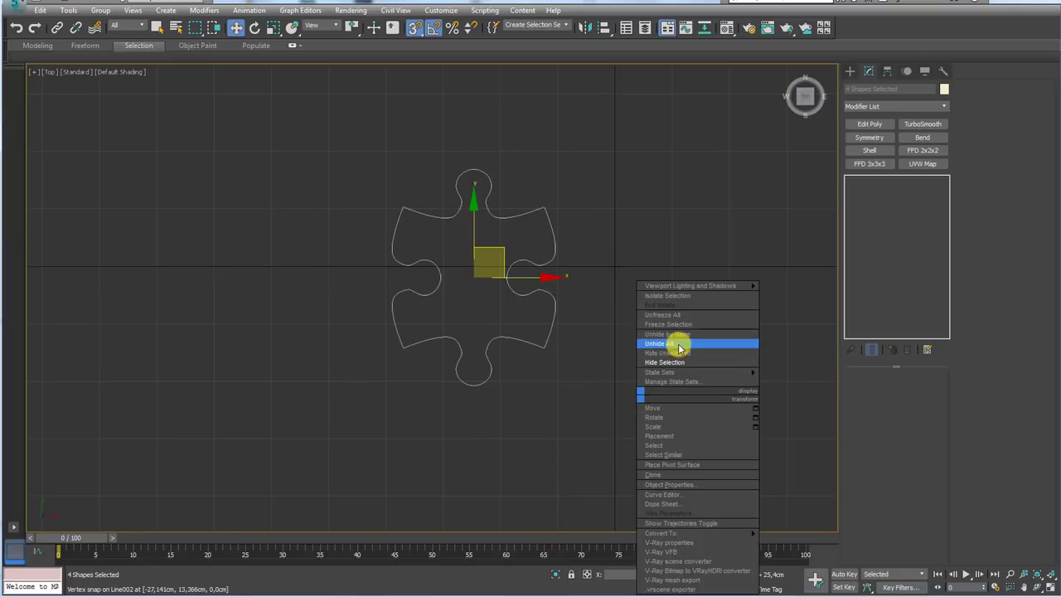
click(674, 343)
mouse_move(637, 317)
middle_down()
mouse_move(539, 224)
mouse_move(272, 164)
middle_up()
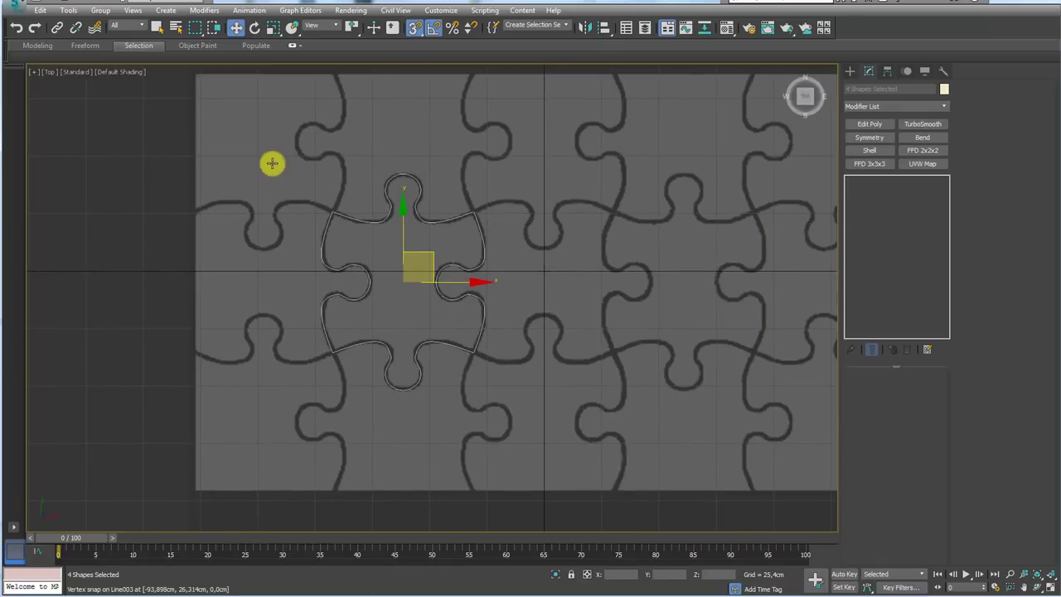
- Clone Line001 as Line005 and place it along the neighbouring piece's top edge
click(428, 221)
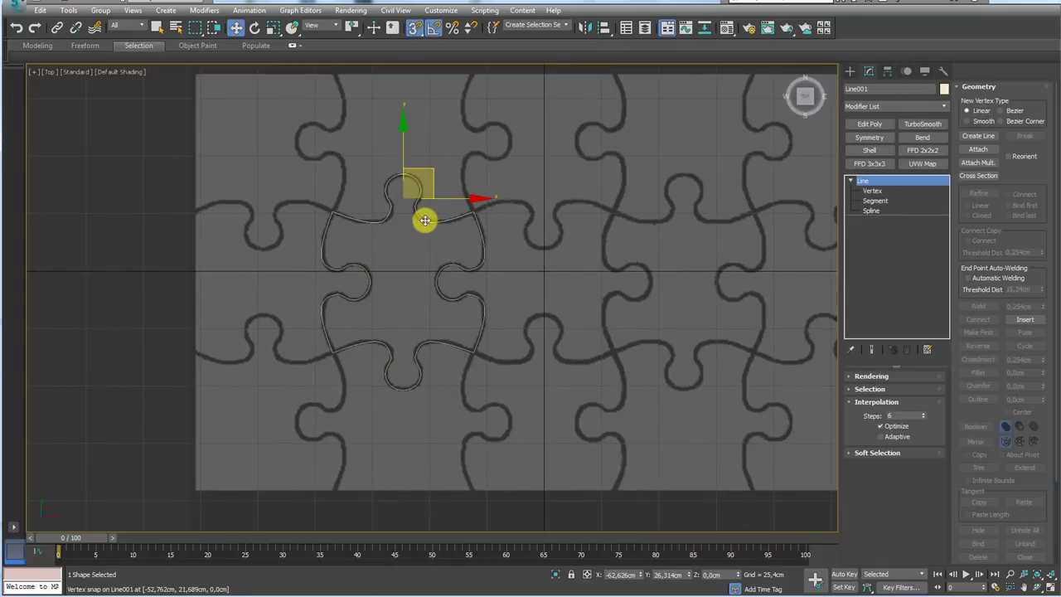
scroll(424, 219, up, 2)
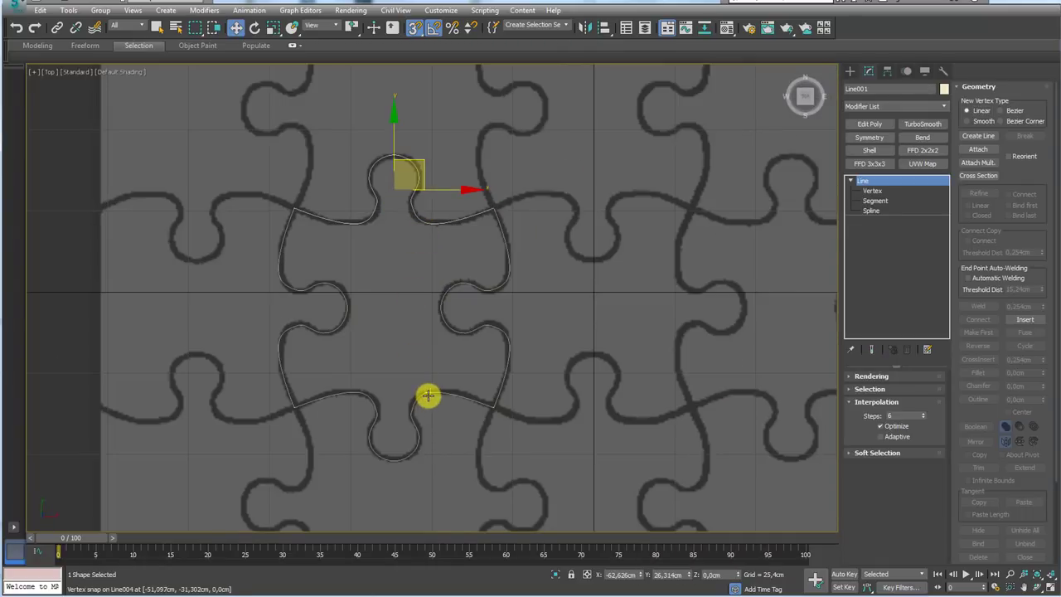
mouse_move(417, 162)
shift+mouse_down()
mouse_move(644, 166)
mouse_move(696, 143)
shift+mouse_up()
click(540, 353)
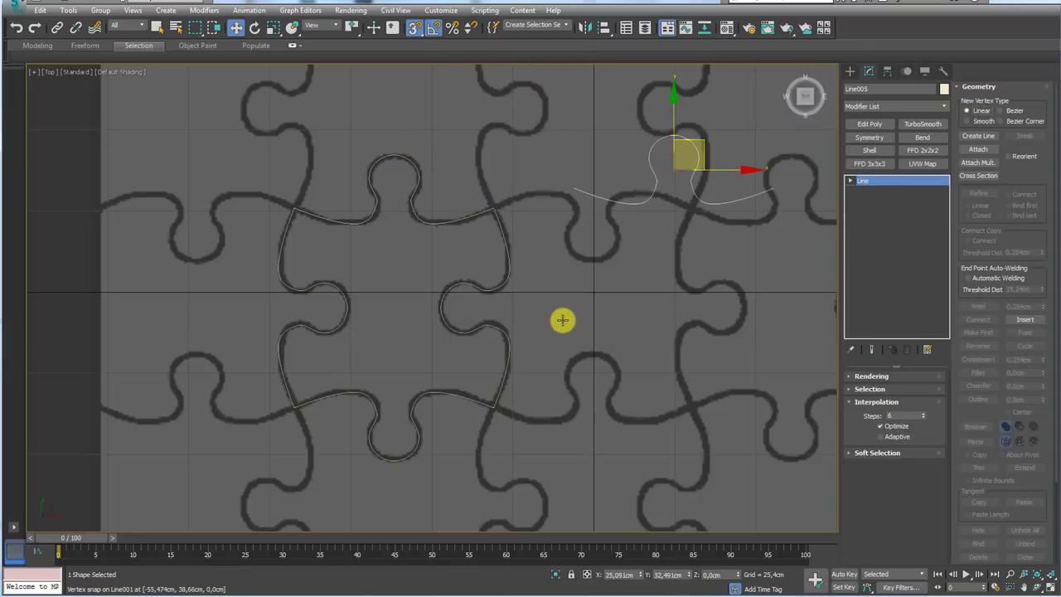
mouse_move(563, 320)
alt+middle_down()
mouse_move(569, 260)
mouse_move(585, 280)
mouse_move(596, 261)
alt+middle_up()
scroll(597, 260, up, 2)
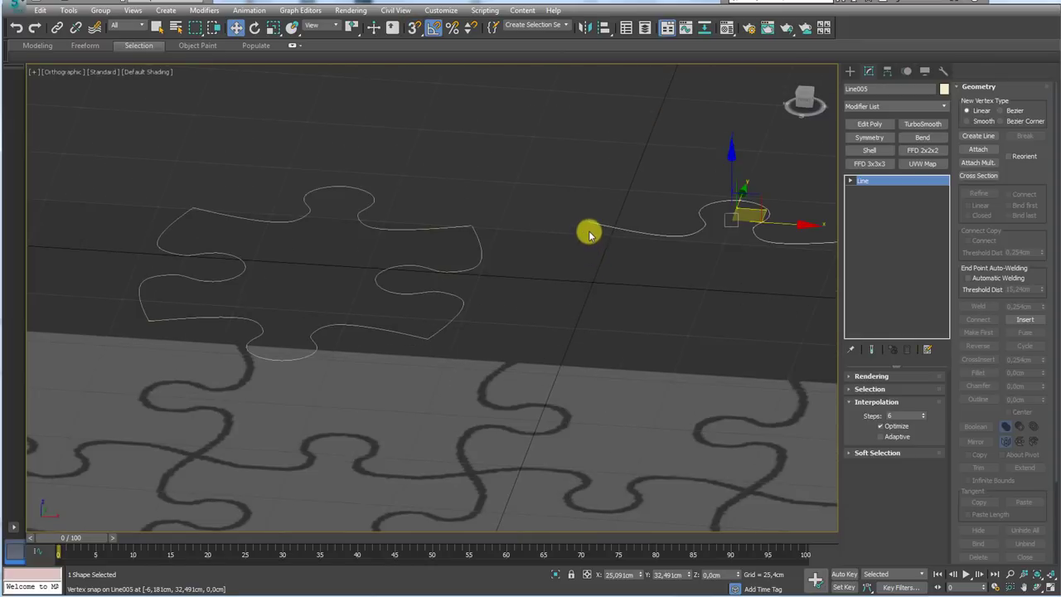
mouse_move(590, 222)
alt+middle_down()
mouse_move(485, 208)
mouse_move(472, 225)
mouse_move(518, 221)
mouse_move(551, 286)
mouse_move(505, 229)
mouse_move(518, 234)
mouse_move(526, 260)
alt+middle_up()
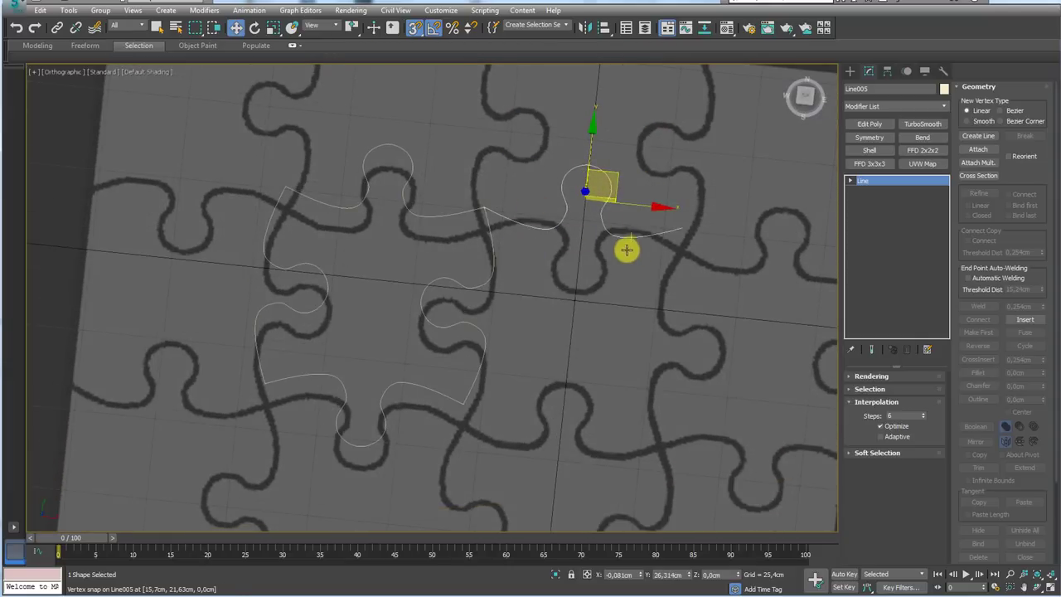
mouse_move(628, 248)
alt+middle_down()
mouse_move(587, 253)
mouse_move(530, 228)
alt+middle_up()
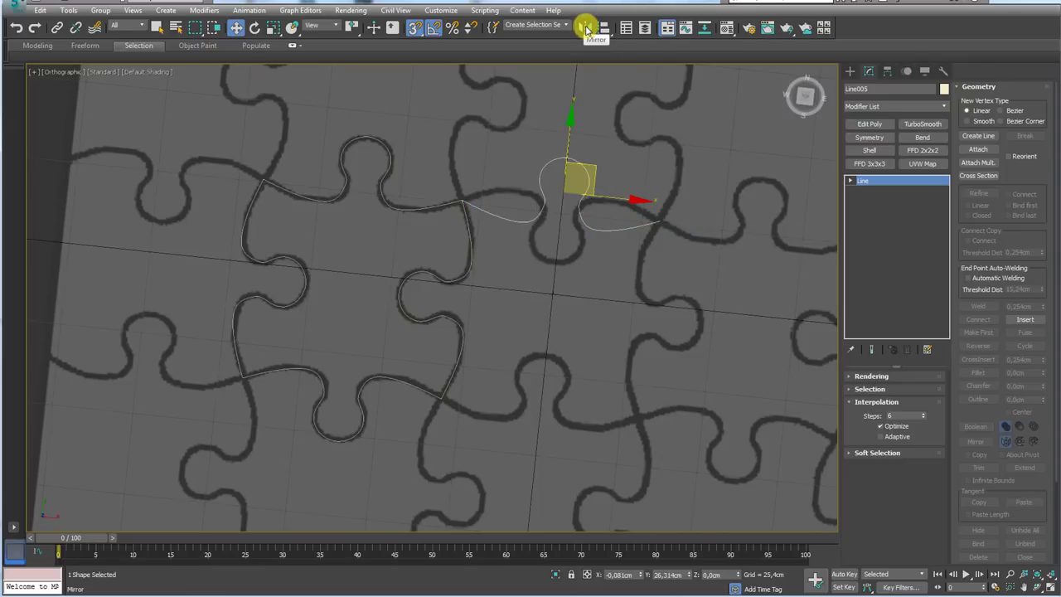
- Flip Line005 across the Y axis with No Clone
click(585, 29)
drag(530, 178, 756, 177)
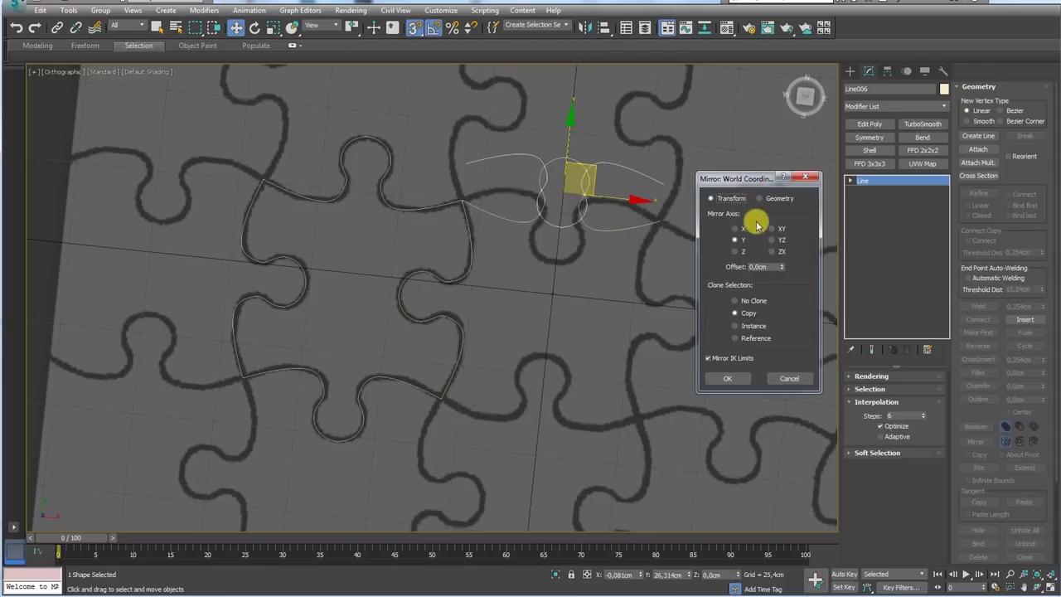
click(734, 239)
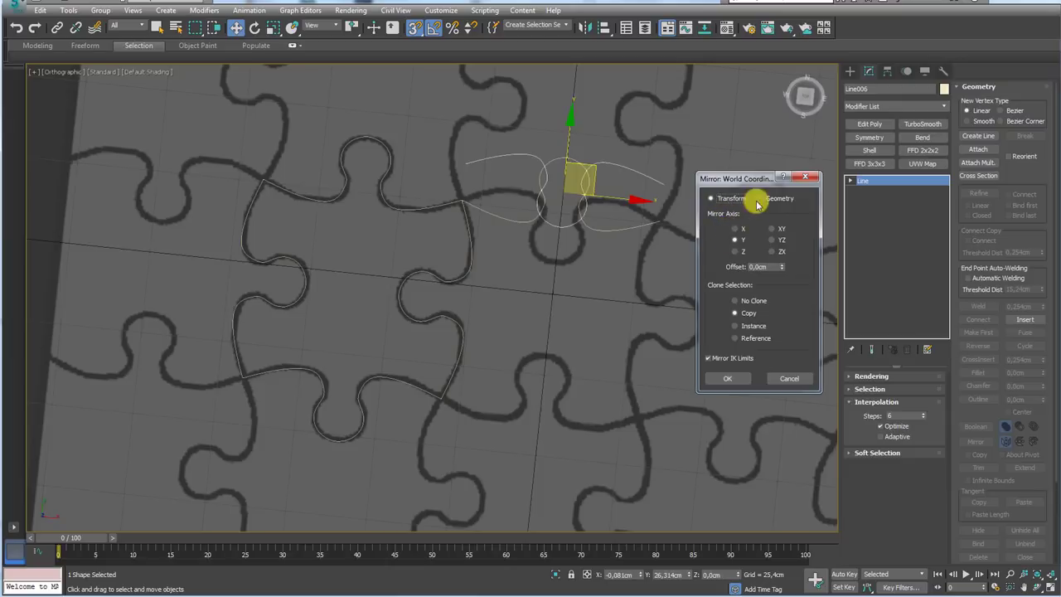
click(735, 300)
click(728, 378)
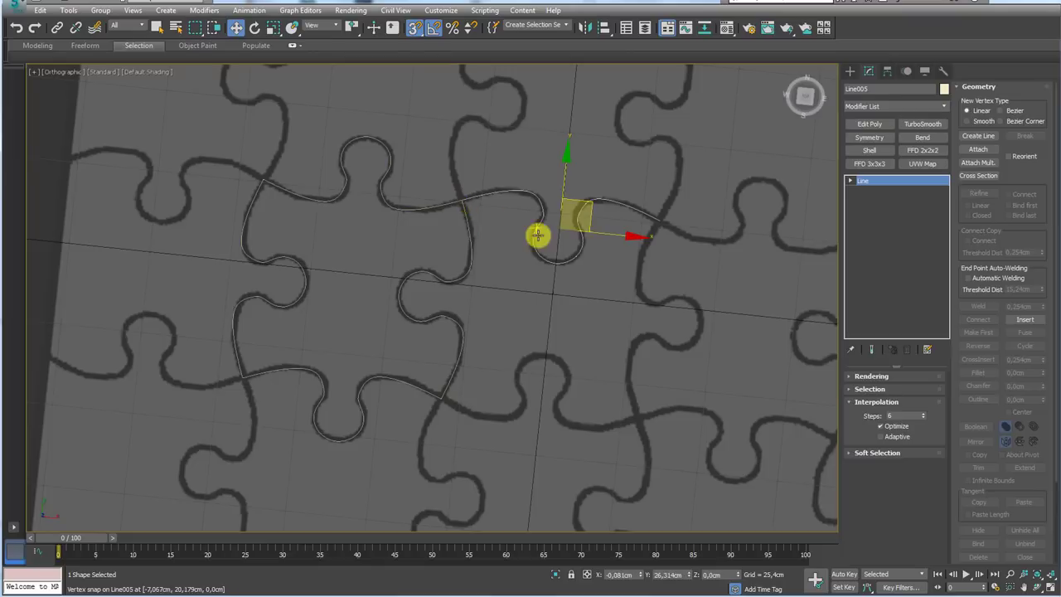
mouse_move(538, 237)
alt+middle_down()
mouse_move(490, 142)
mouse_move(538, 150)
mouse_move(538, 206)
mouse_move(502, 211)
mouse_move(583, 223)
alt+middle_up()
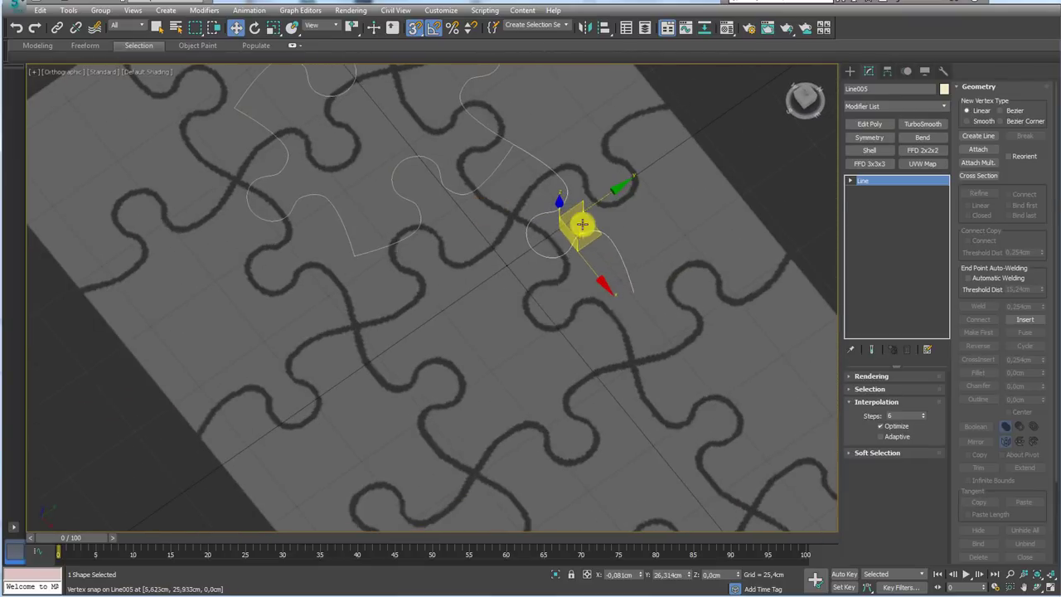
- Mirror Line005 as copy Line006 and snap it onto the second piece's opposite edge
click(585, 27)
click(513, 323)
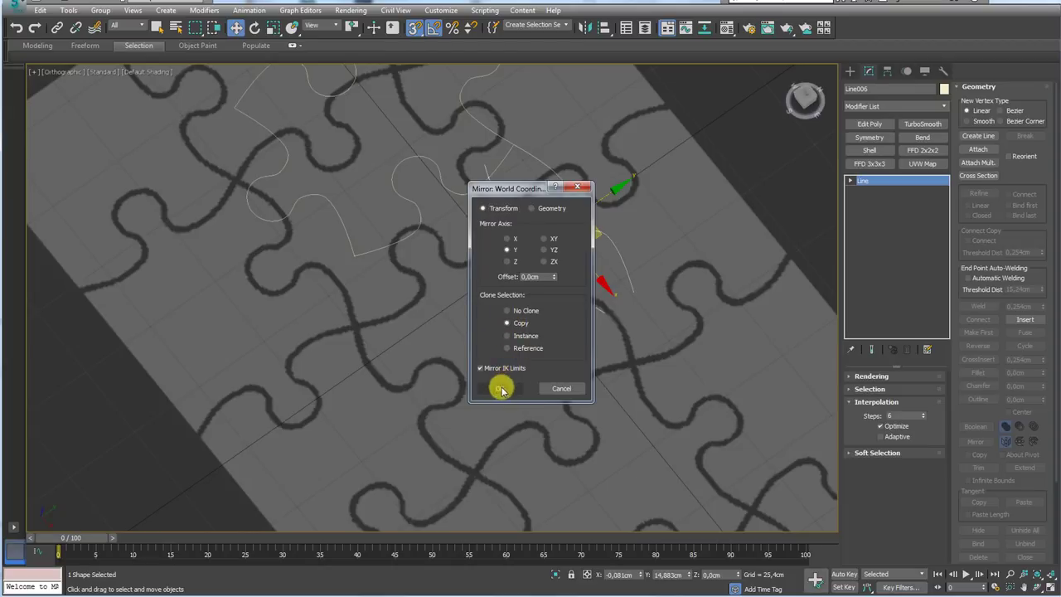
click(500, 387)
drag(599, 199, 488, 347)
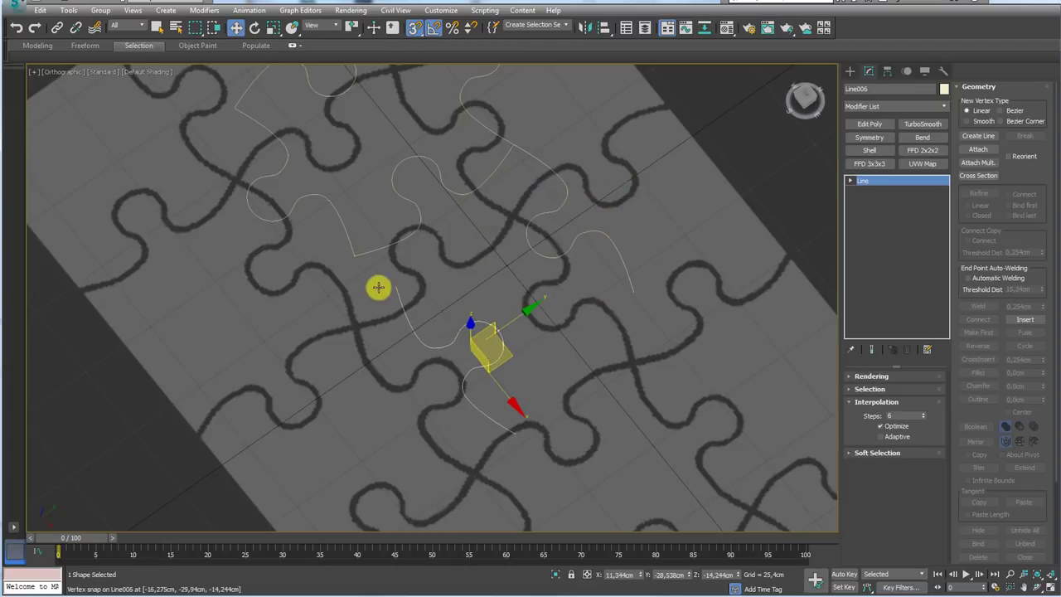
drag(384, 284, 355, 256)
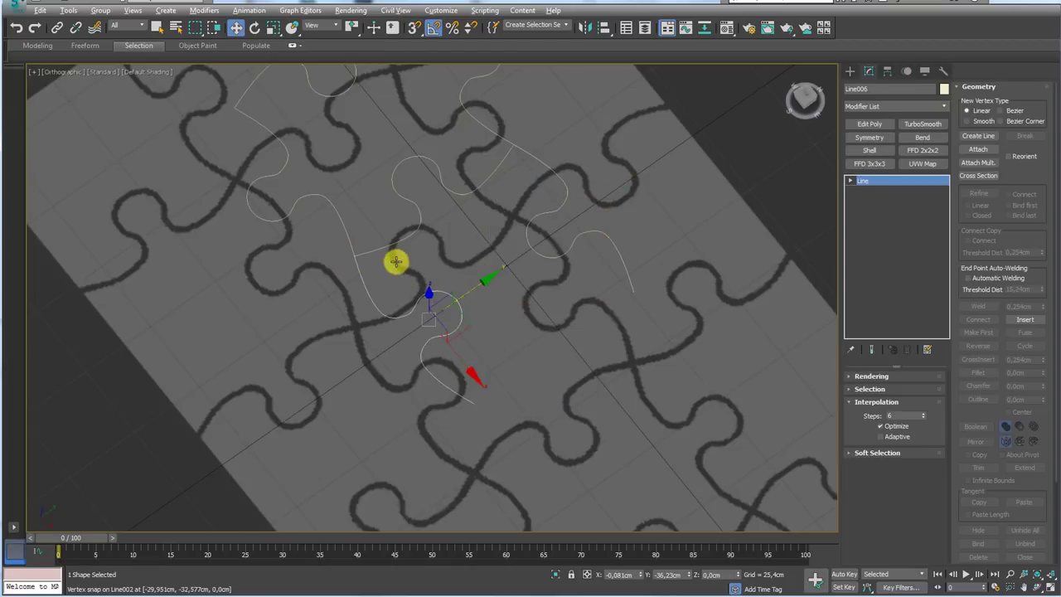
mouse_move(396, 261)
alt+middle_down()
mouse_move(471, 225)
mouse_move(618, 111)
mouse_move(586, 139)
mouse_move(556, 239)
alt+middle_up()
key(F3)
- Hide the puzzle-grid plane Plane001 and select the puzzle shapes
right_click(562, 335)
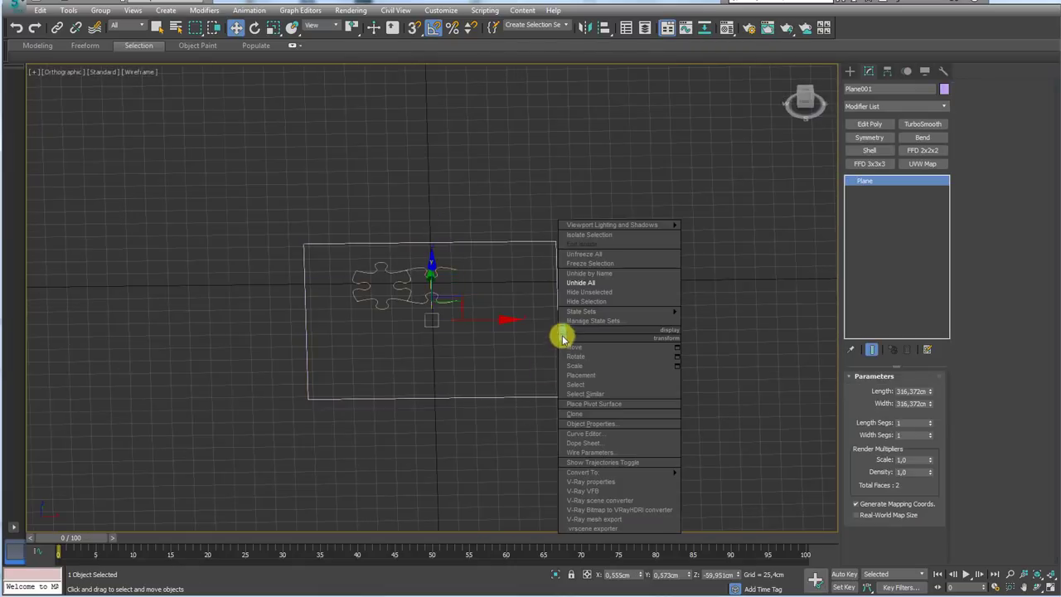
click(588, 301)
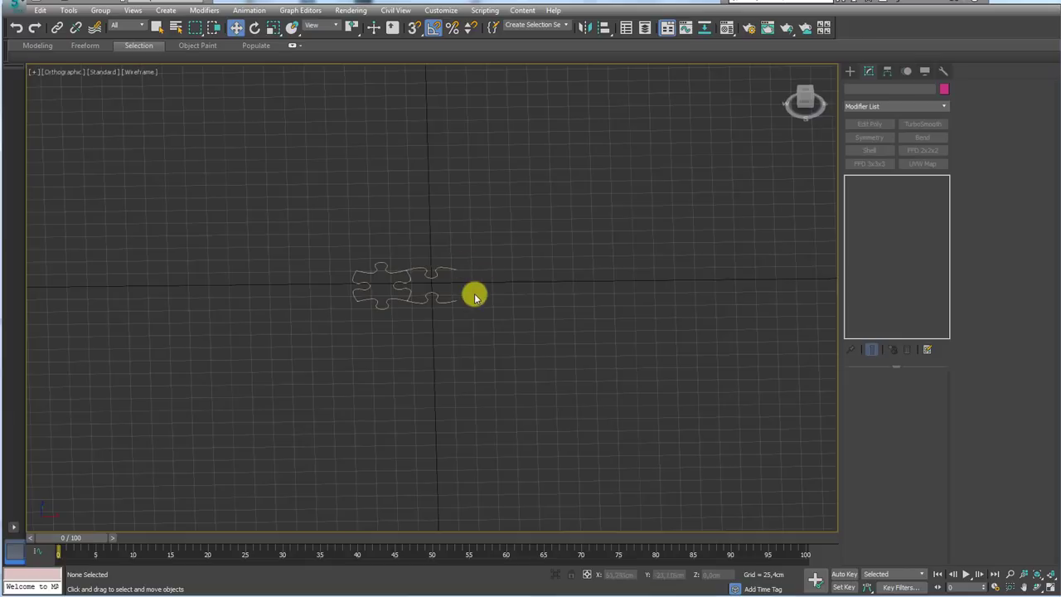
scroll(475, 296, up, 3)
mouse_move(467, 259)
mouse_down()
mouse_move(412, 291)
mouse_move(547, 290)
mouse_up()
- Clone an edge spline as Line007, mirror it horizontally, and snap it to close the piece
click(377, 294)
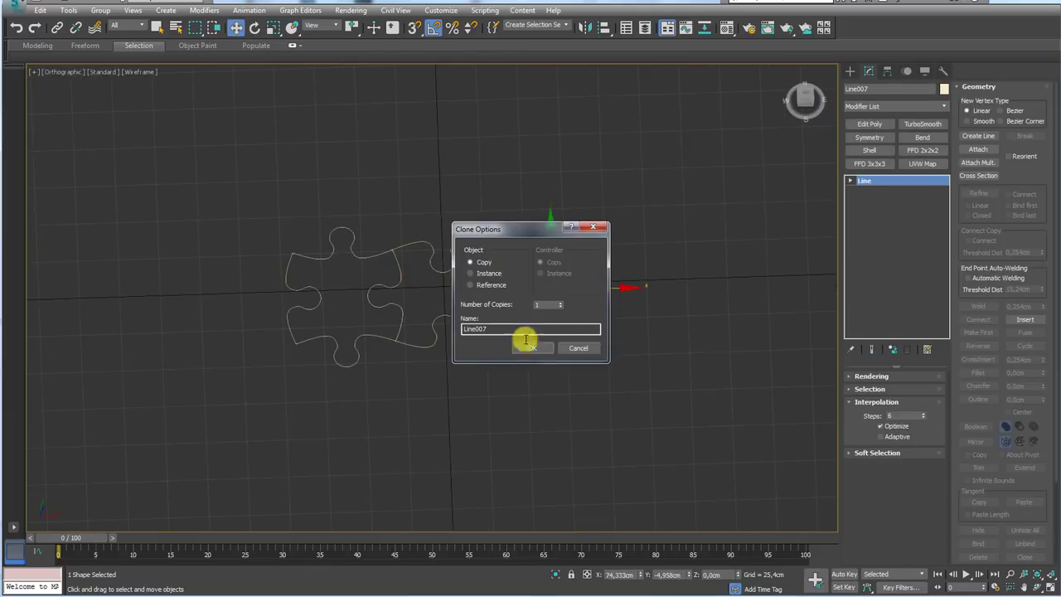
click(538, 350)
click(589, 27)
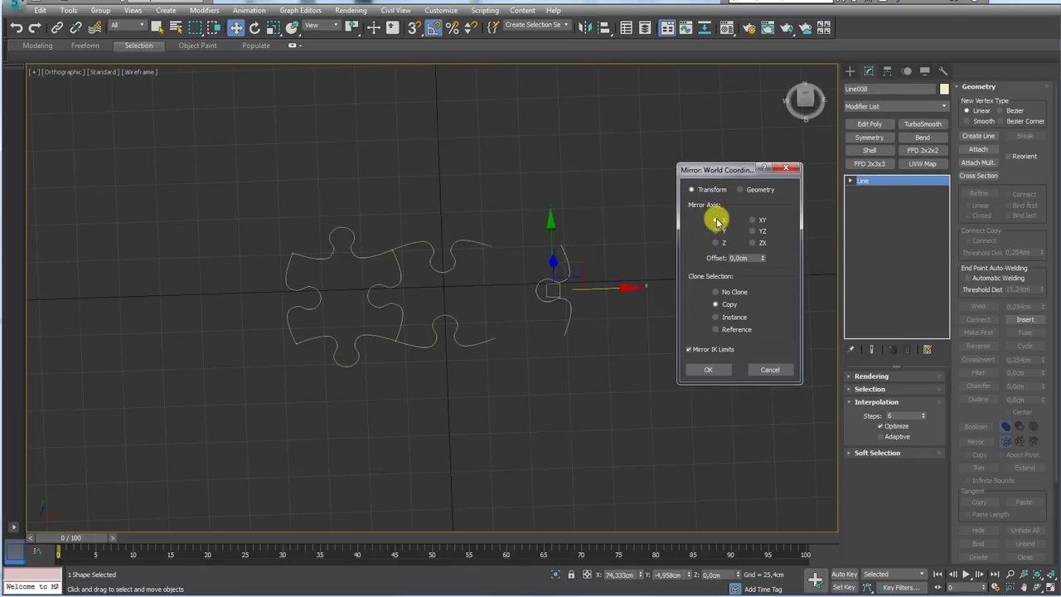
click(707, 369)
key(s)
drag(537, 230, 483, 251)
mouse_move(483, 251)
alt+middle_down()
mouse_move(485, 324)
mouse_move(498, 239)
alt+middle_up()
- Select the five shapes of the two-piece row, undoing a trial move
alt+middle_drag(570, 239, 542, 288)
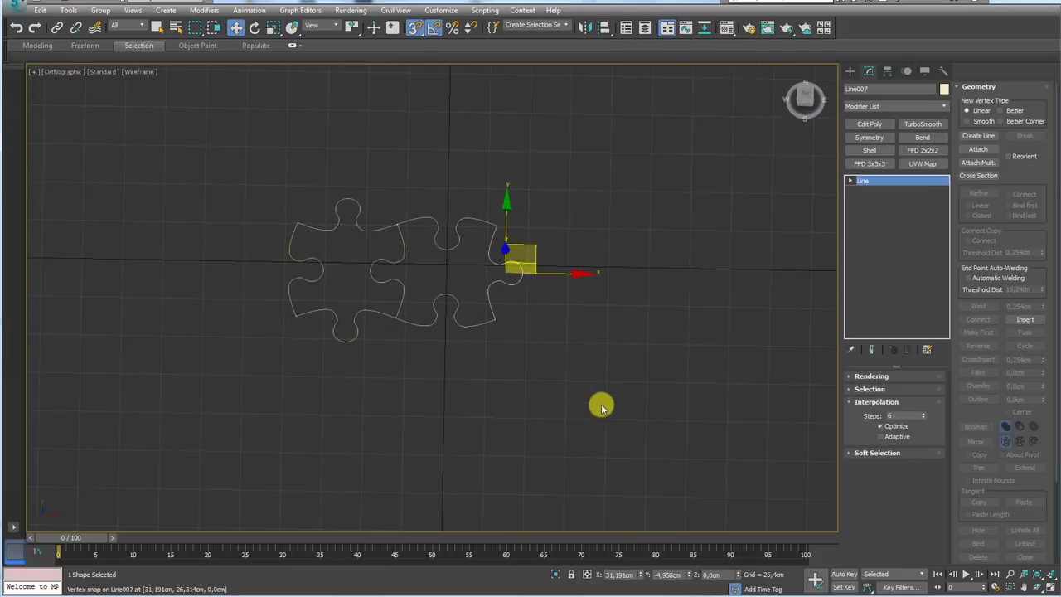
key(ctrl+a)
alt+middle_drag(440, 201, 472, 256)
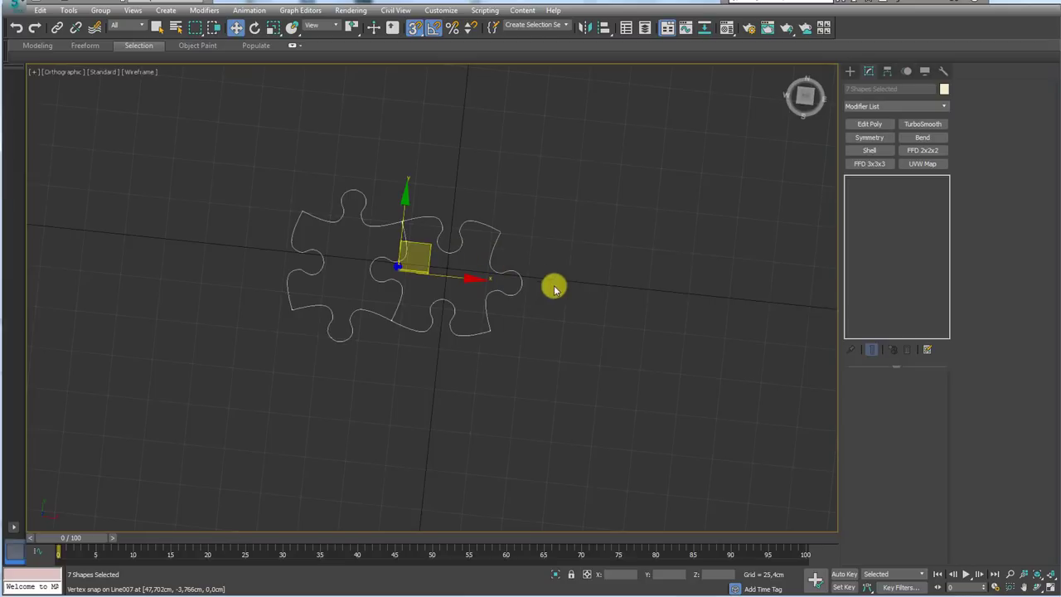
drag(585, 190, 253, 265)
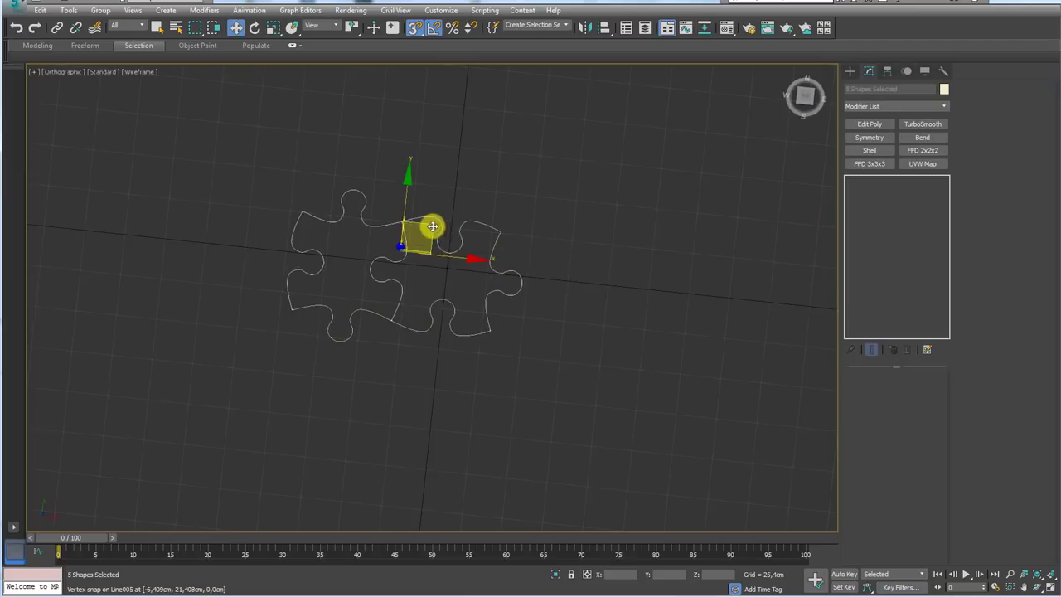
drag(428, 228, 519, 165)
key(ctrl+z)
- With snapping off, clone the five row shapes up and to the right
key(s)
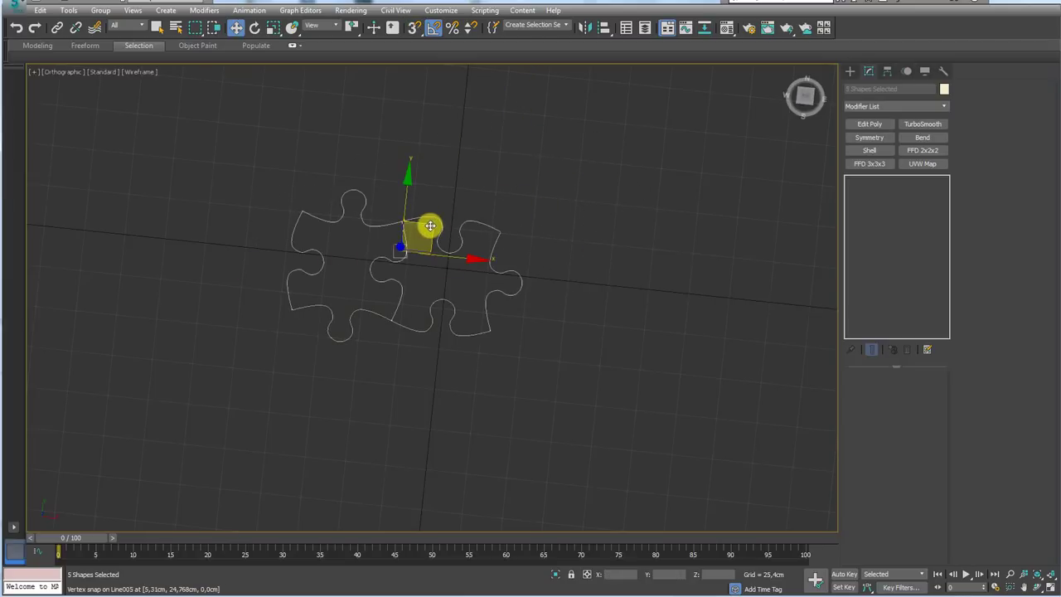
shift+drag(430, 225, 623, 170)
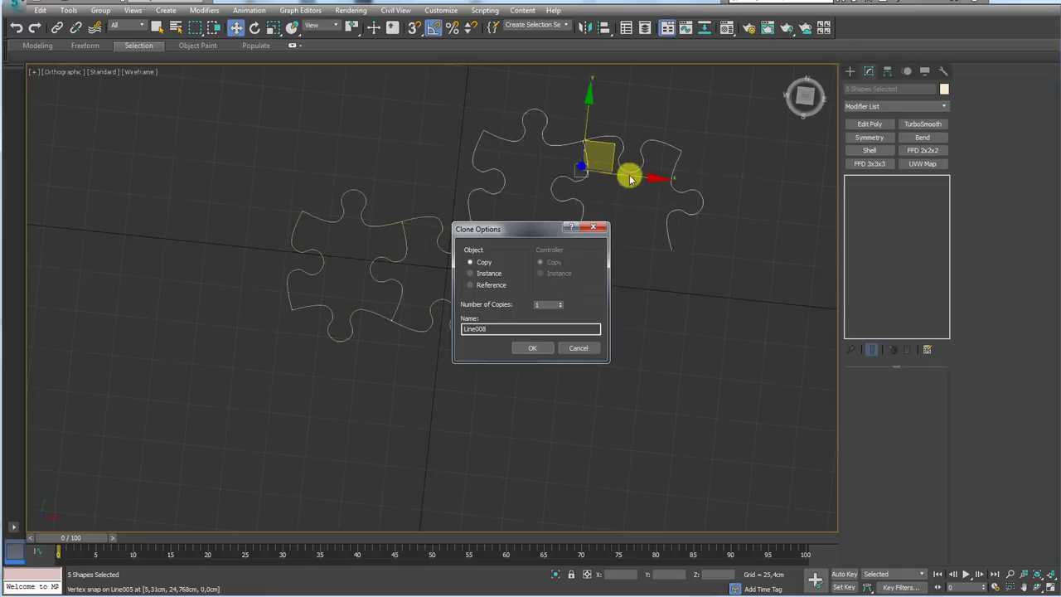
click(531, 346)
middle_drag(587, 241, 508, 281)
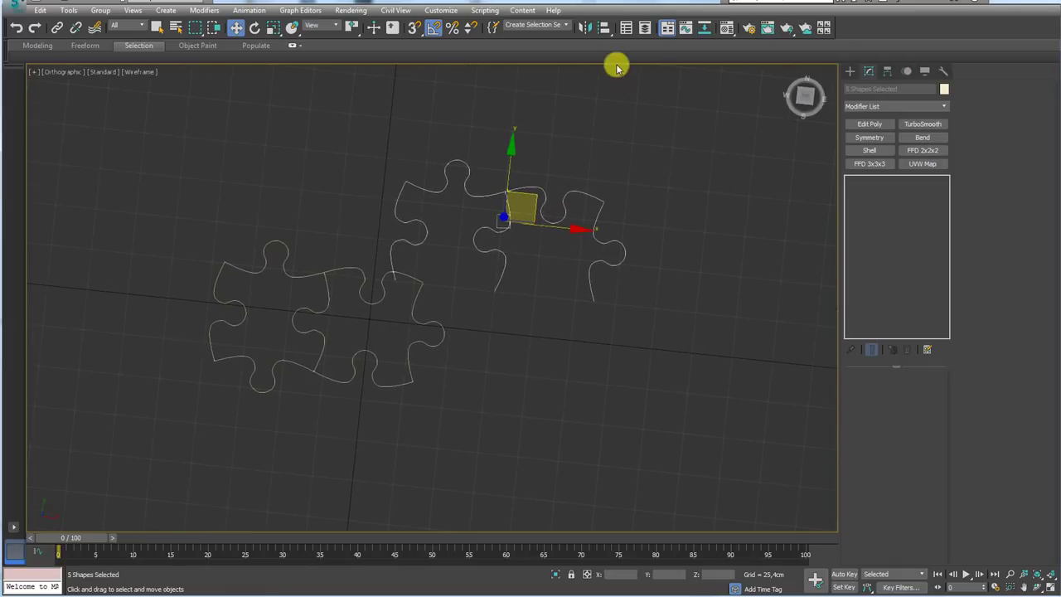
drag(445, 239, 520, 267)
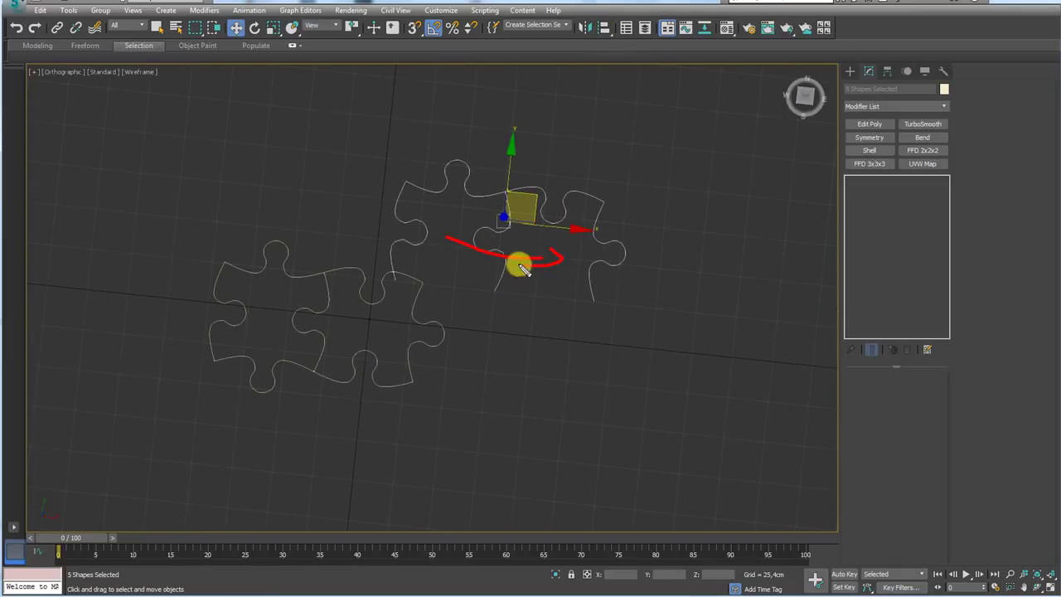
- Mirror the copied shapes, snap them above the lower row, and select all twelve shapes
click(585, 27)
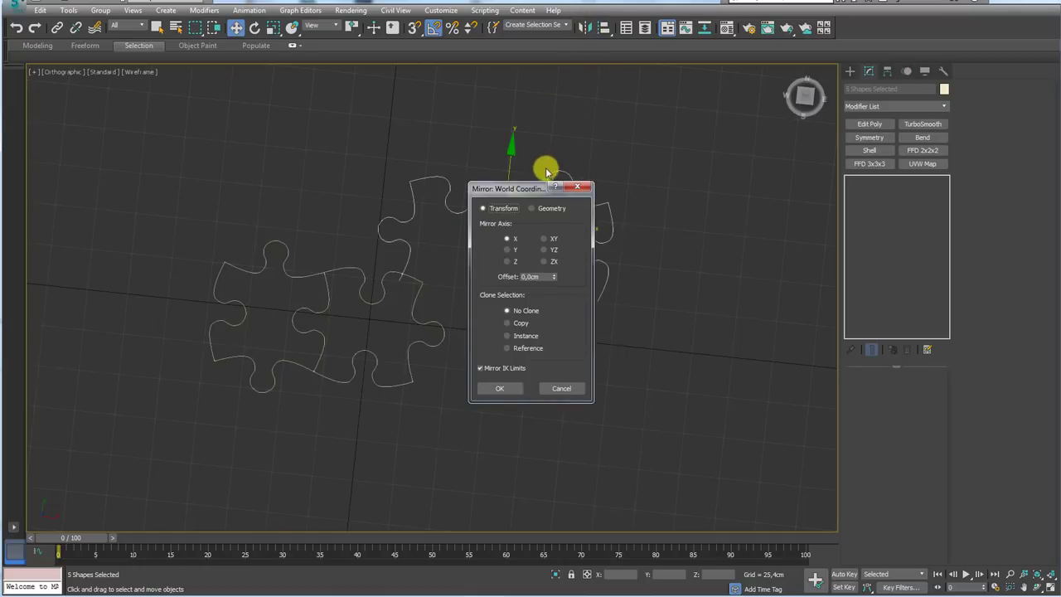
drag(528, 193, 607, 131)
click(584, 327)
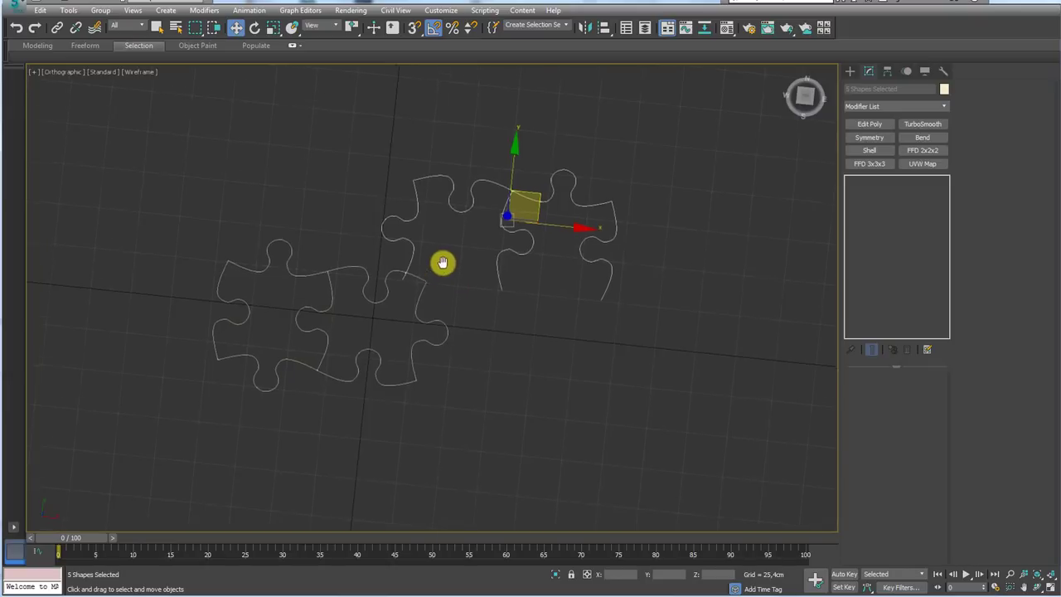
middle_drag(440, 260, 434, 266)
key(s)
drag(422, 266, 248, 241)
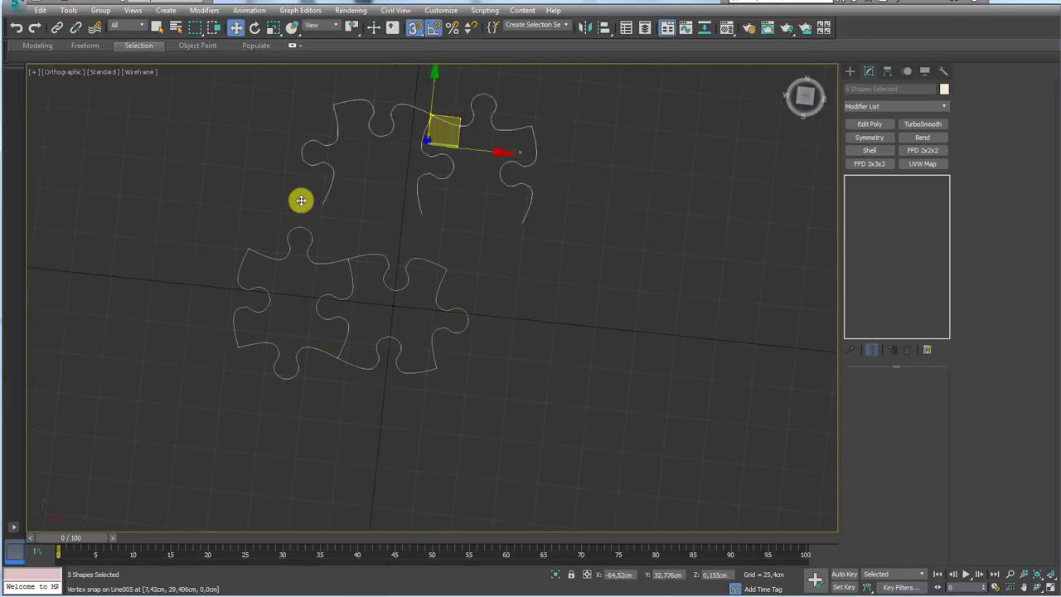
alt+middle_drag(353, 280, 362, 194)
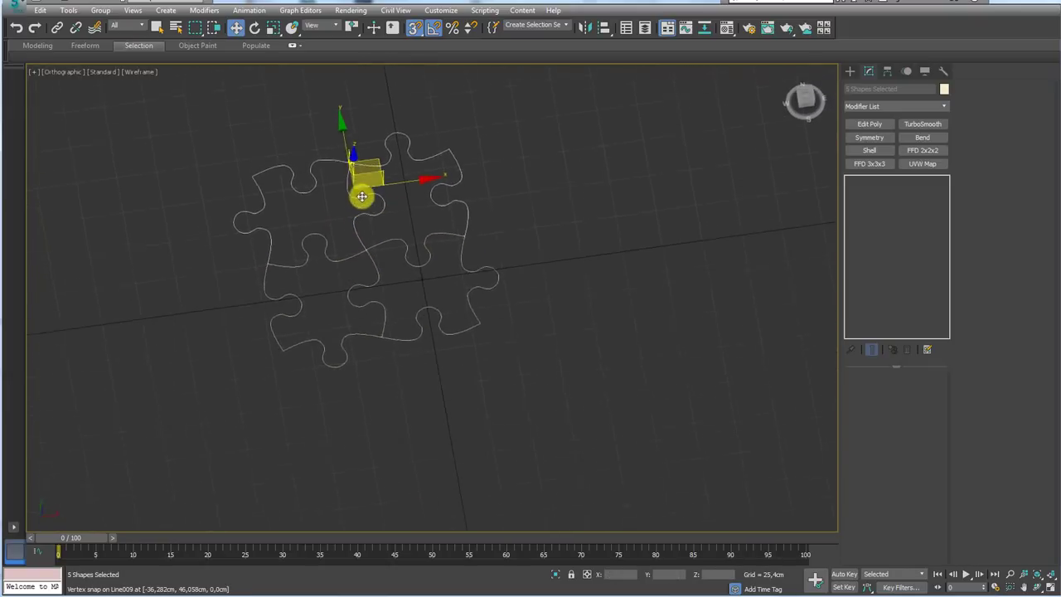
drag(170, 126, 575, 374)
- Unhide the reference plane and switch the viewport from wireframe to shaded display
alt+middle_drag(585, 317, 508, 294)
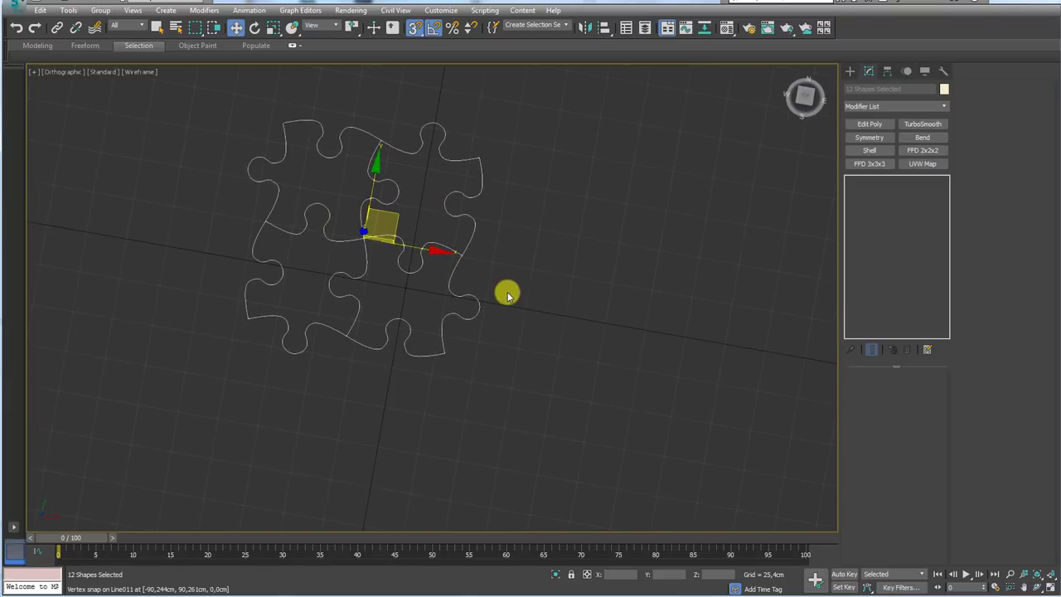
scroll(492, 215, up, 3)
scroll(471, 215, up, 3)
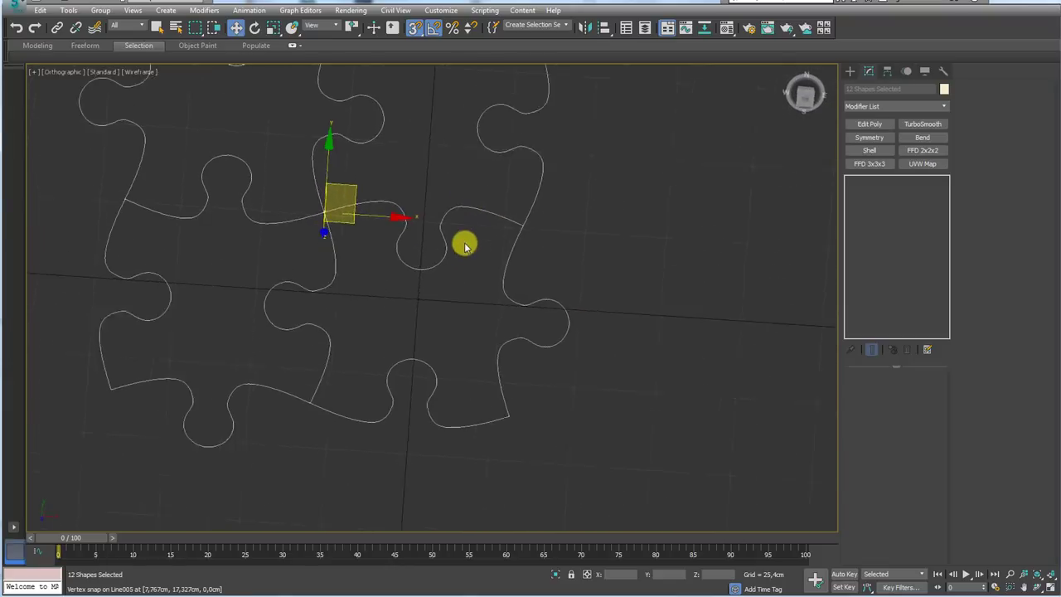
alt+middle_drag(464, 242, 342, 220)
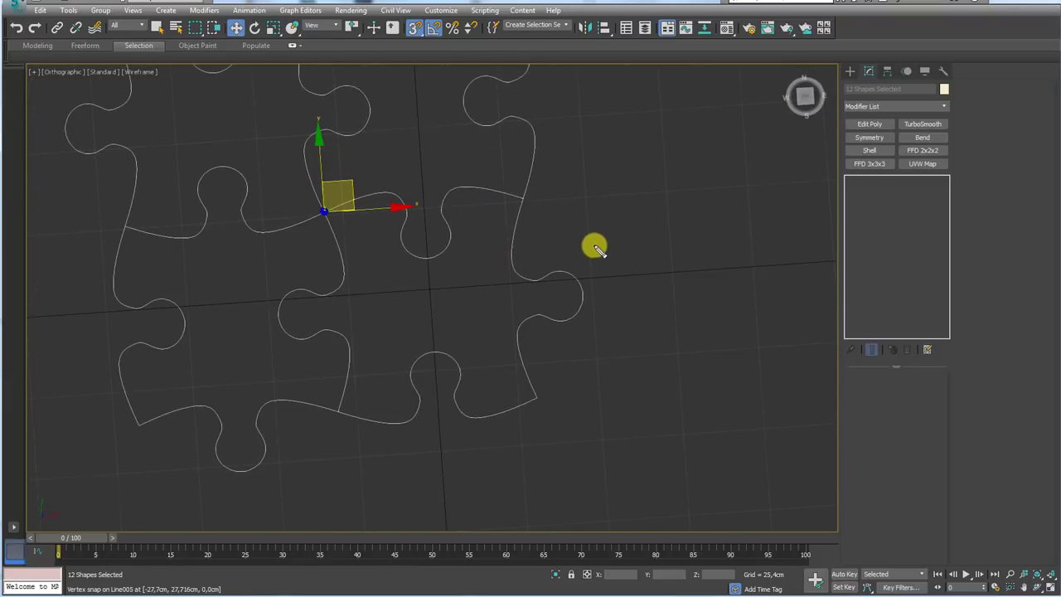
scroll(563, 240, down, 2)
scroll(573, 251, down, 4)
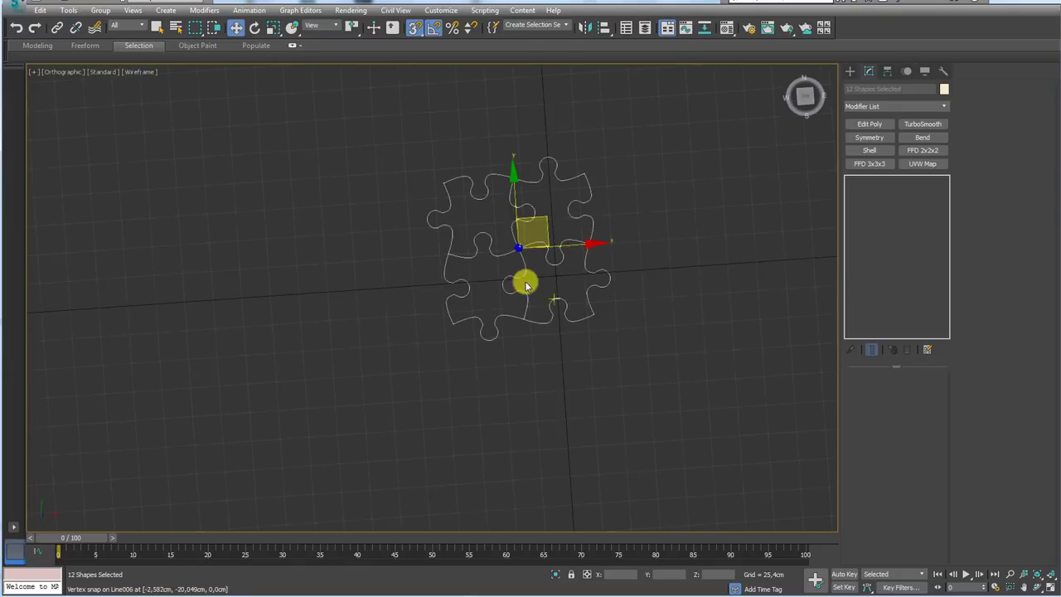
alt+middle_drag(613, 396, 564, 511)
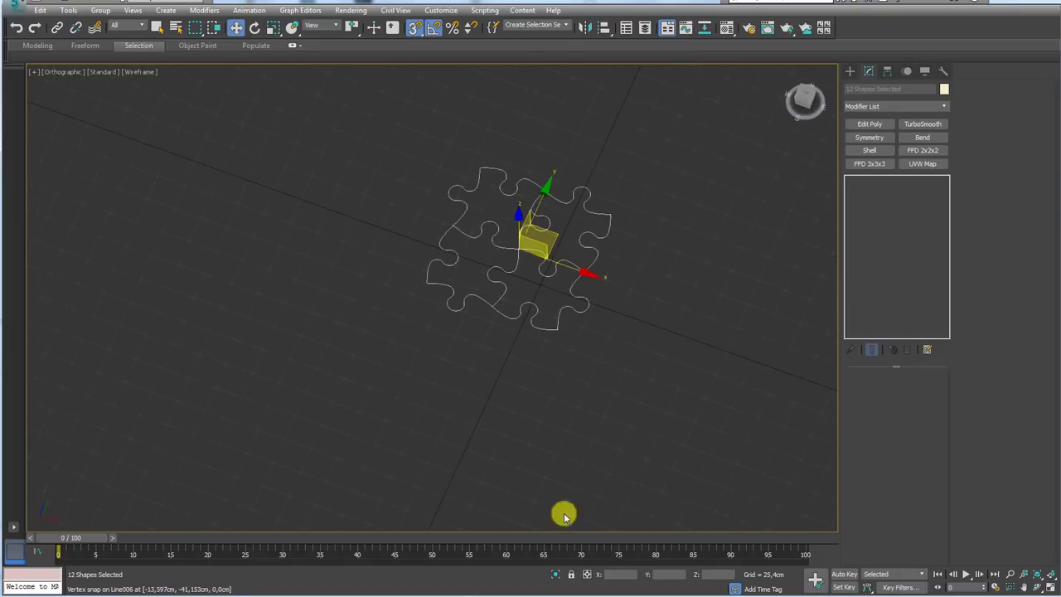
right_click(579, 400)
click(601, 348)
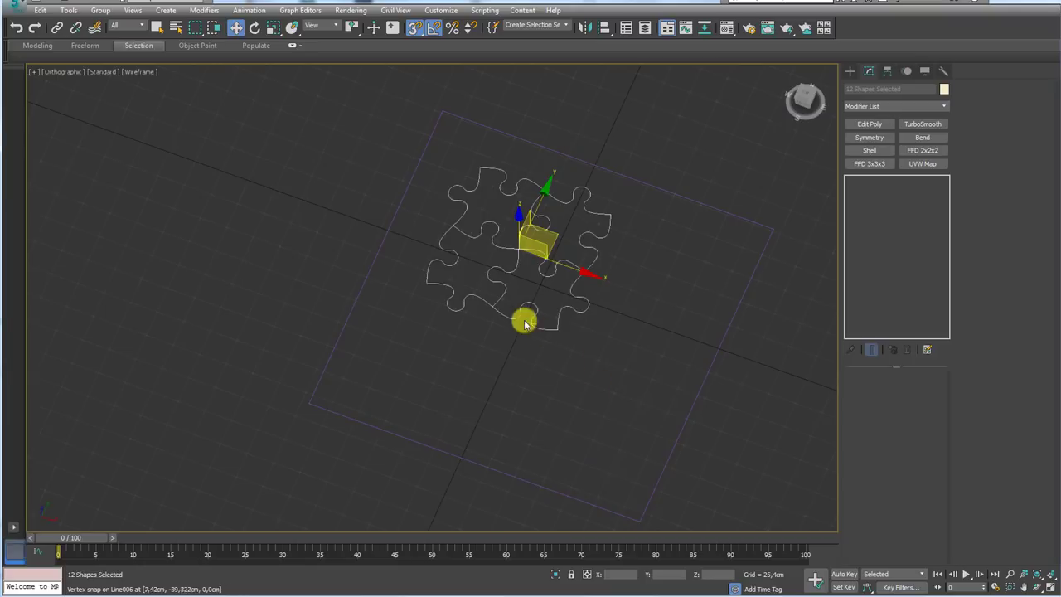
middle_drag(525, 318, 548, 351)
key(F3)
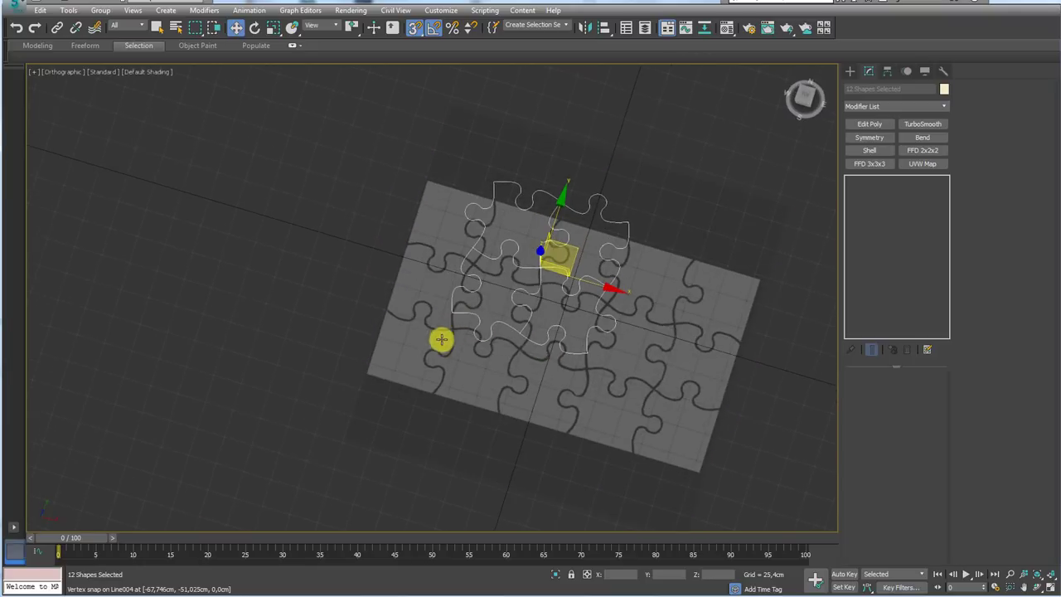
- Hide the reference plane again, leaving only the twelve puzzle shapes visible
click(371, 370)
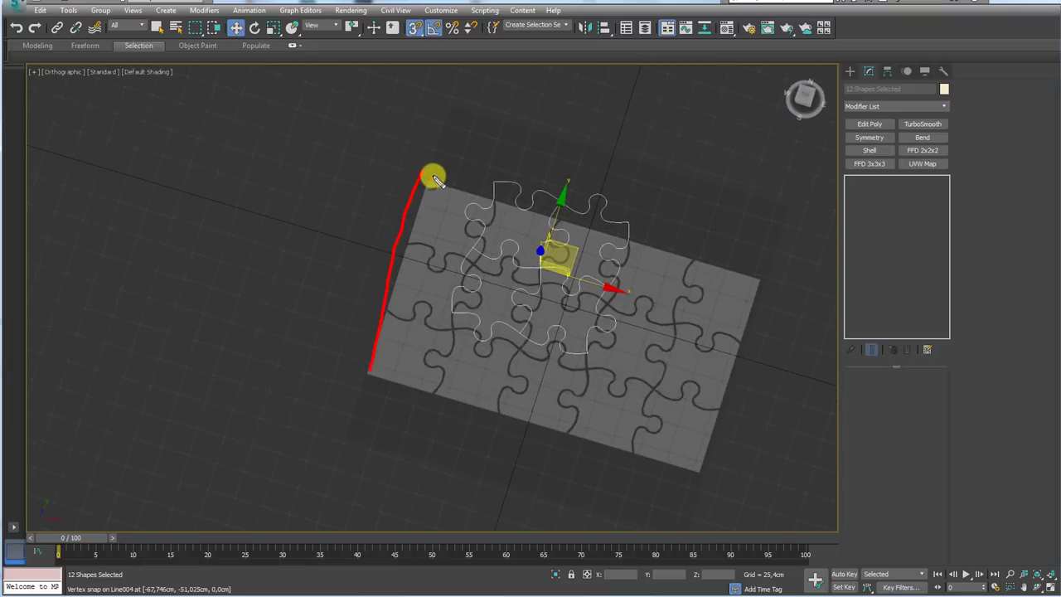
click(423, 172)
right_click(752, 286)
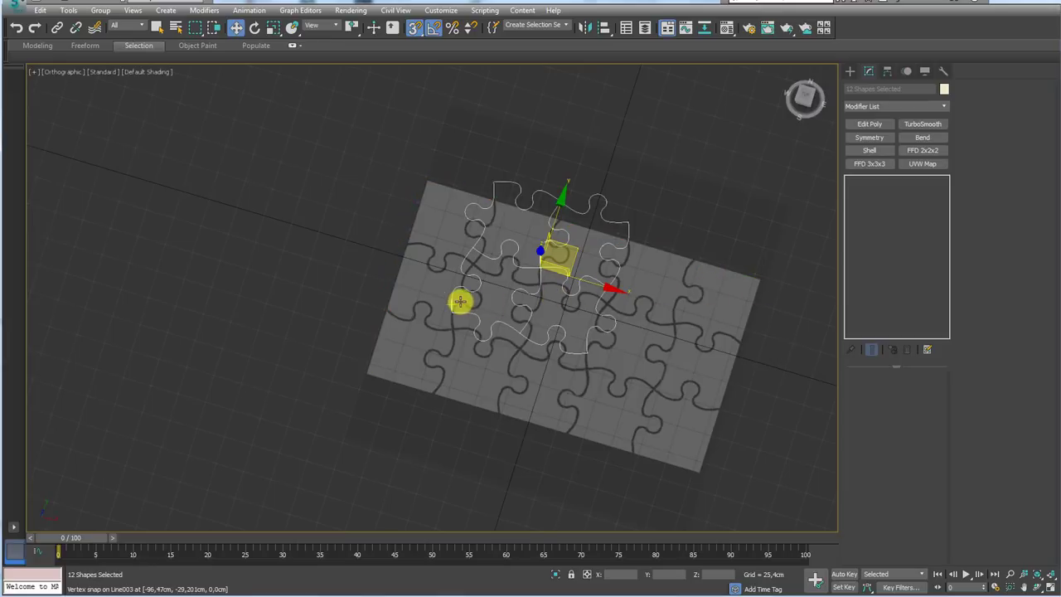
mouse_move(471, 293)
alt+middle_down()
mouse_move(440, 320)
mouse_move(595, 371)
alt+middle_up()
right_click(604, 373)
click(639, 324)
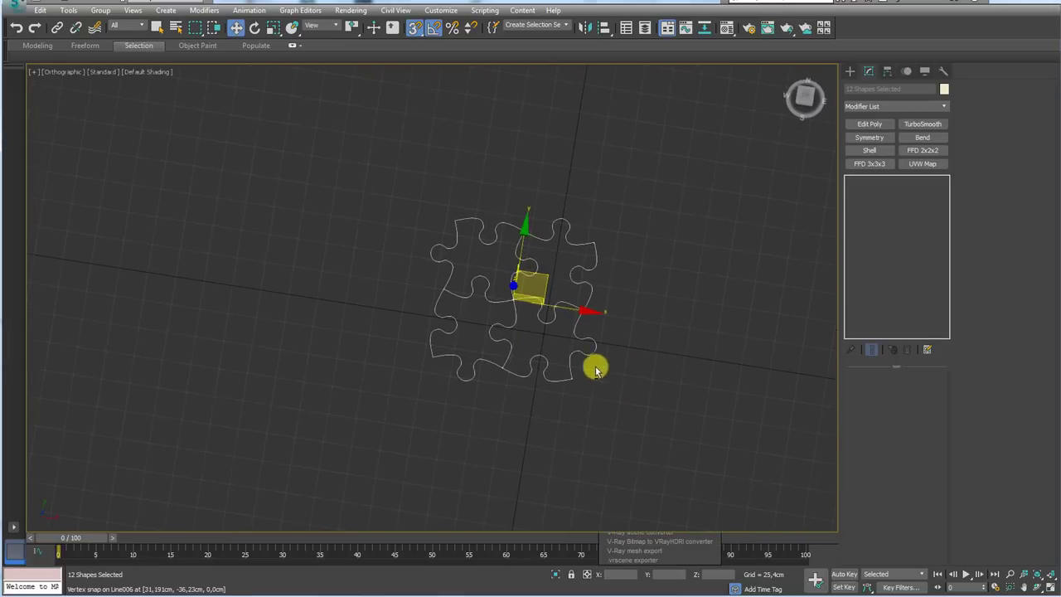
scroll(457, 332, up, 2)
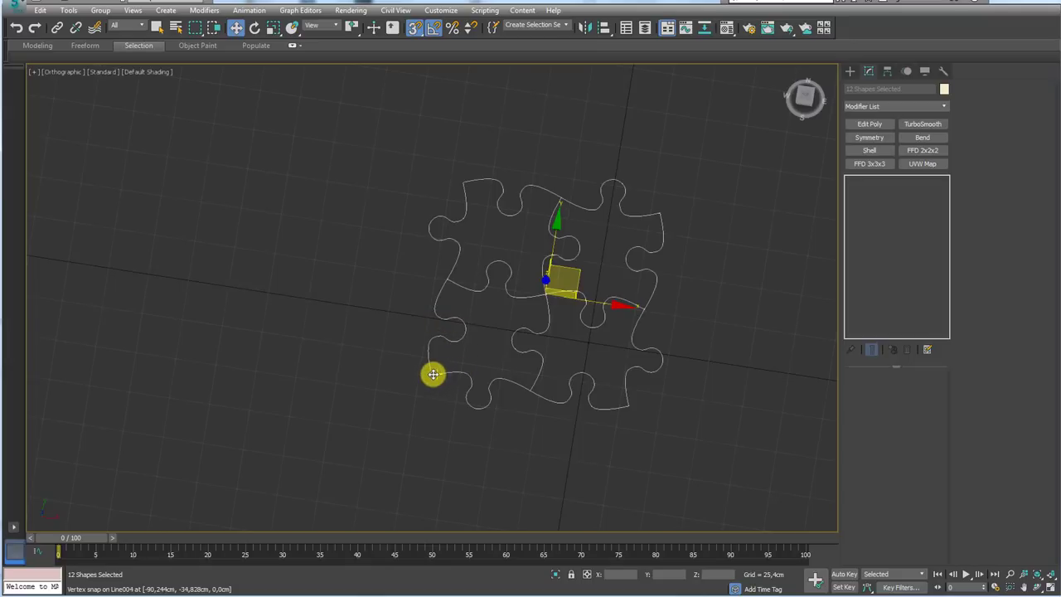
drag(472, 357, 656, 212)
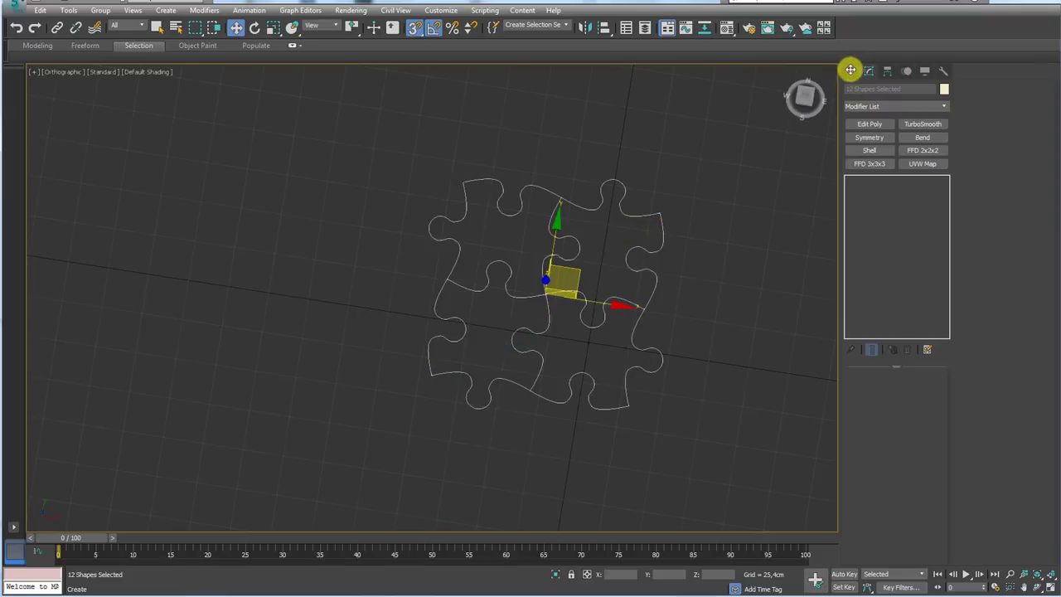
- Draw a 125.089 cm square Rectangle001 snapped from the puzzle's lower-left to upper-right corner
click(850, 70)
click(864, 88)
click(916, 151)
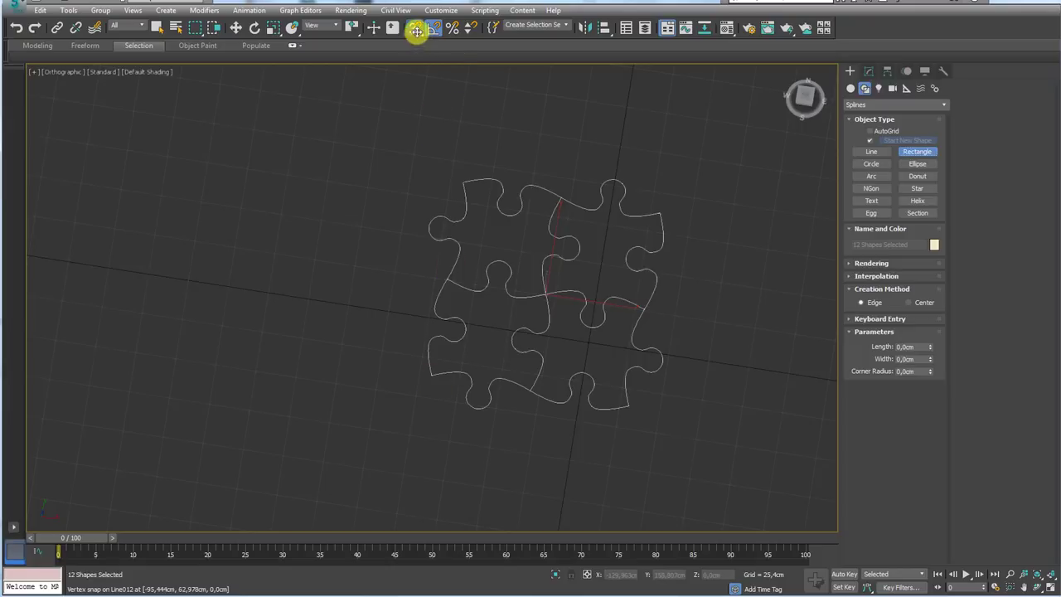
drag(431, 375, 660, 204)
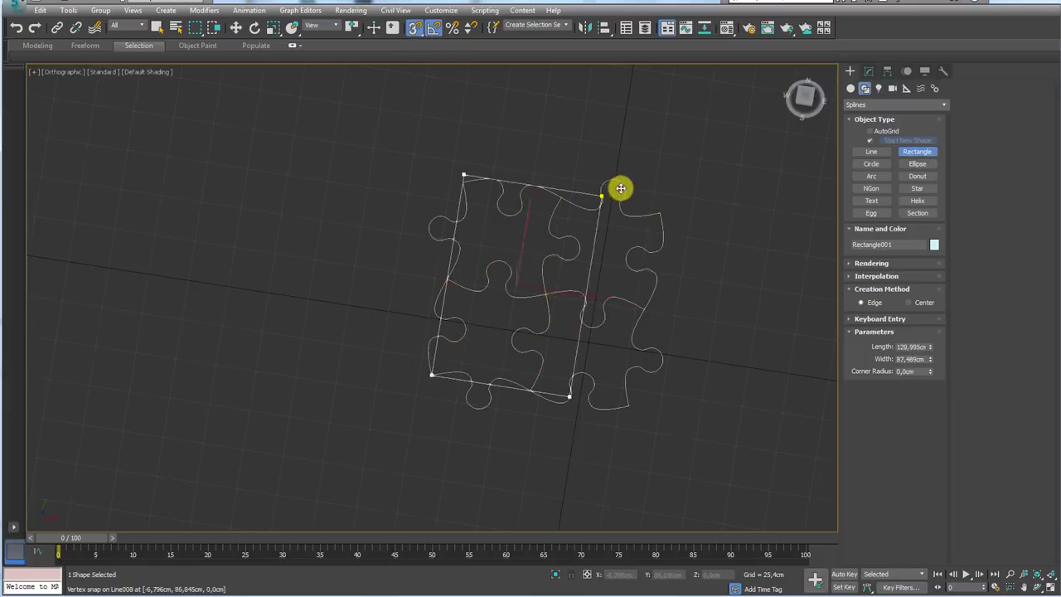
alt+middle_drag(680, 293, 656, 301)
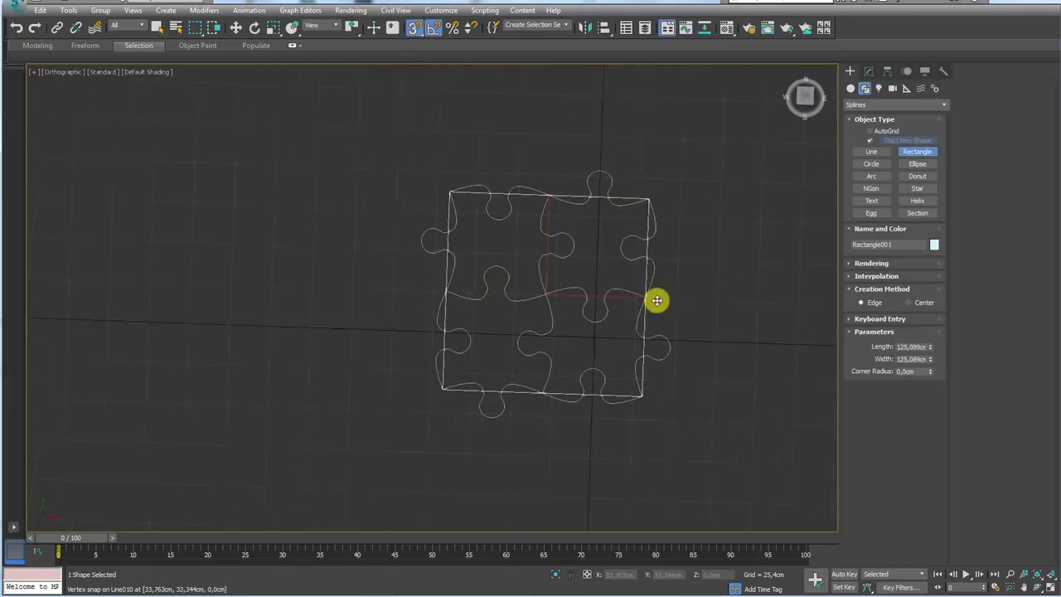
- Select Line009 with snapping off and bring up its Modify panel
key(w)
click(572, 252)
key(s)
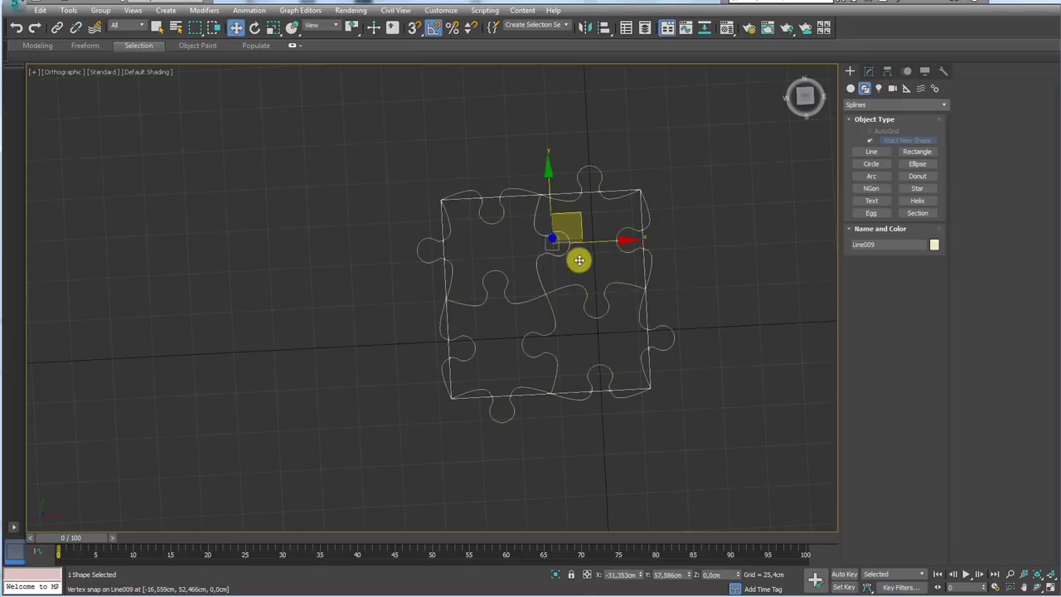
alt+middle_drag(578, 258, 585, 246)
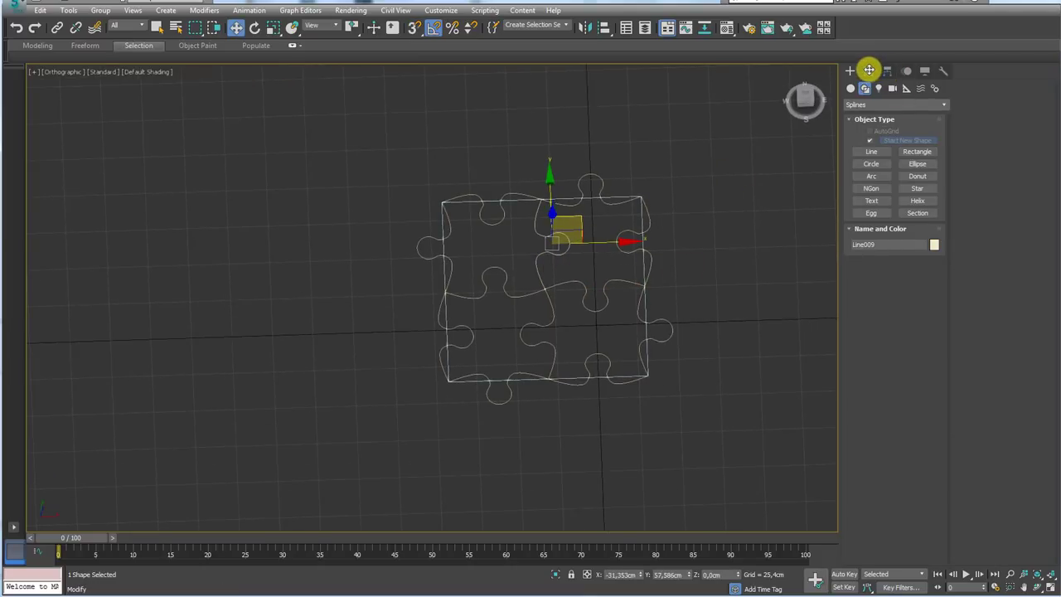
click(868, 70)
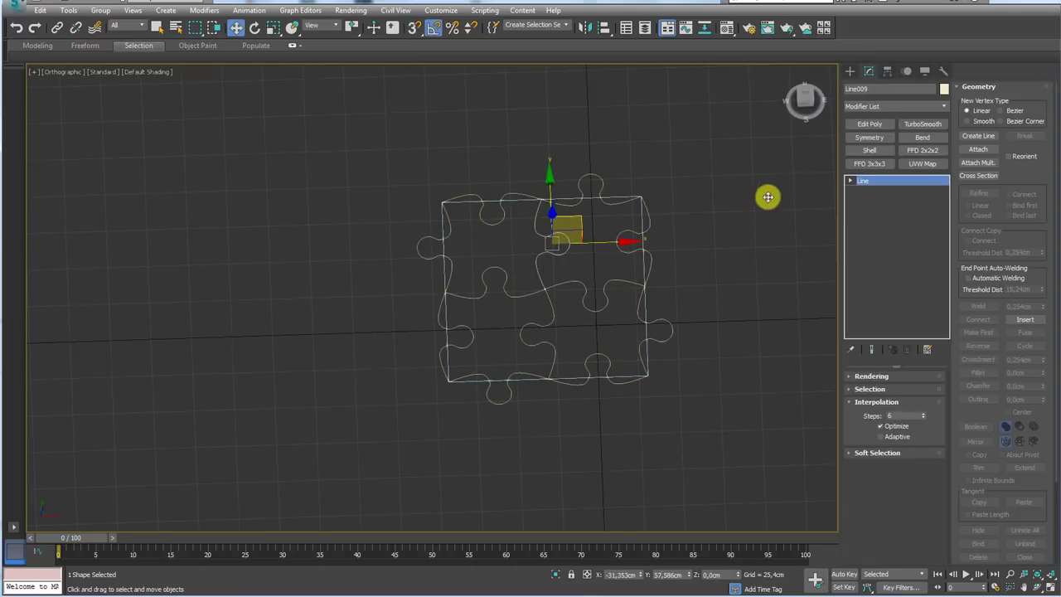
- Attach the rectangle and all puzzle lines to Line009 using Attach Mult
click(981, 162)
key(ctrl+a)
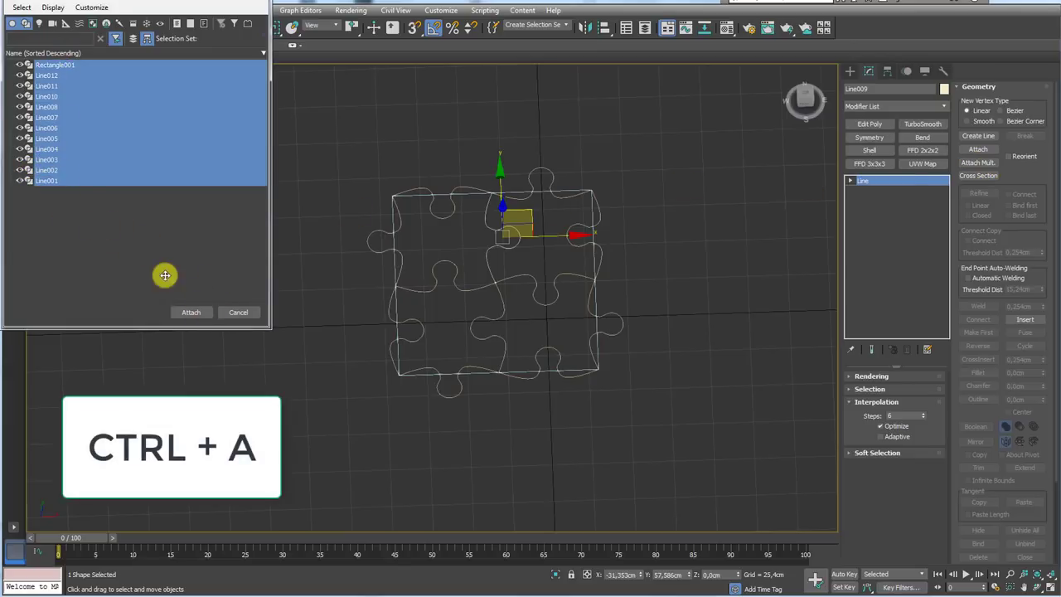
click(189, 312)
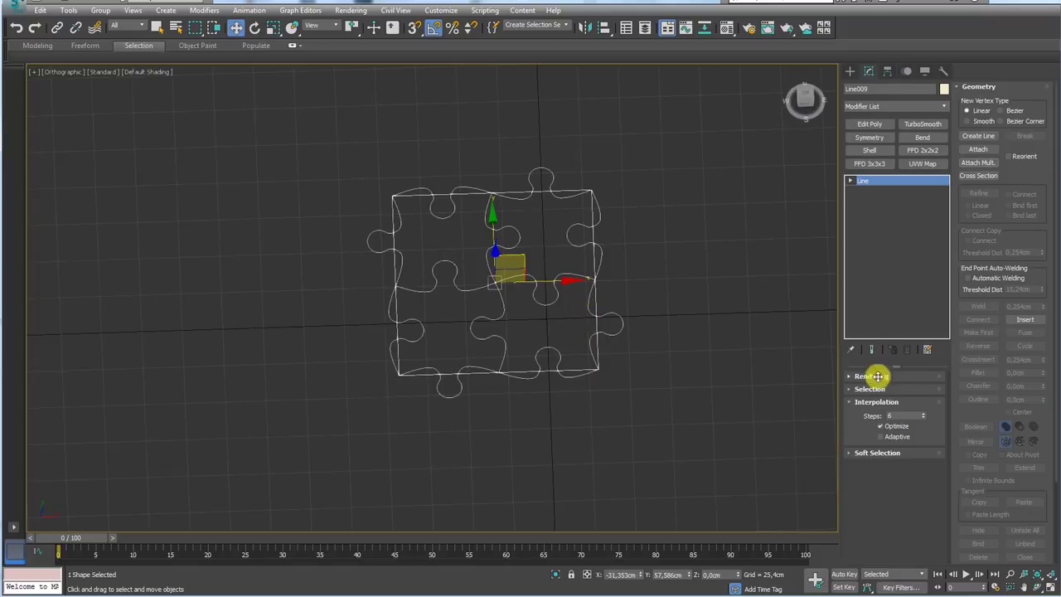
- Enter Segment level, clear the selection, reframe the puzzle, then switch to Spline level
click(876, 200)
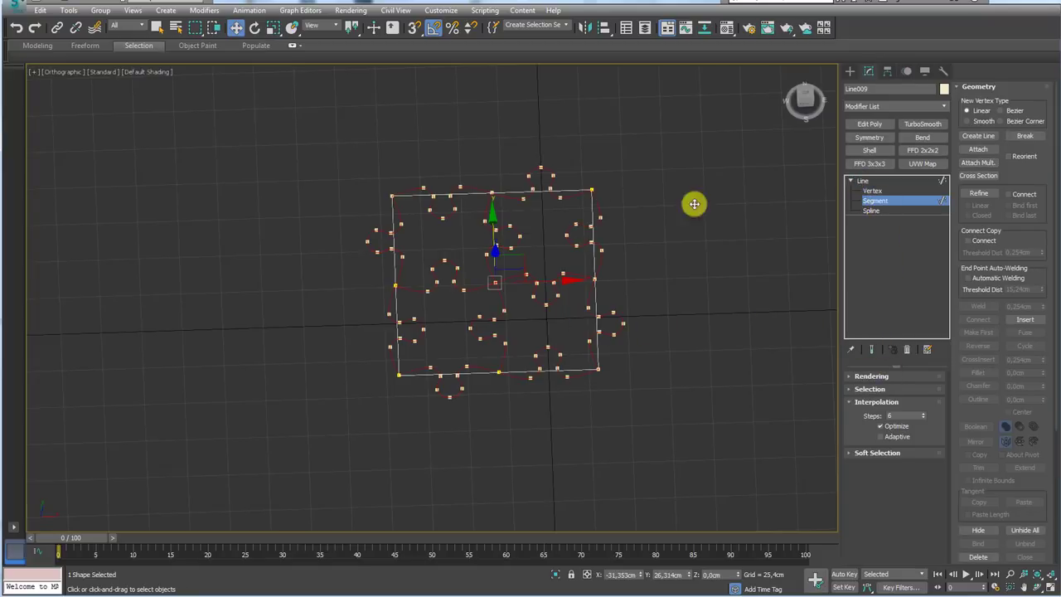
click(594, 235)
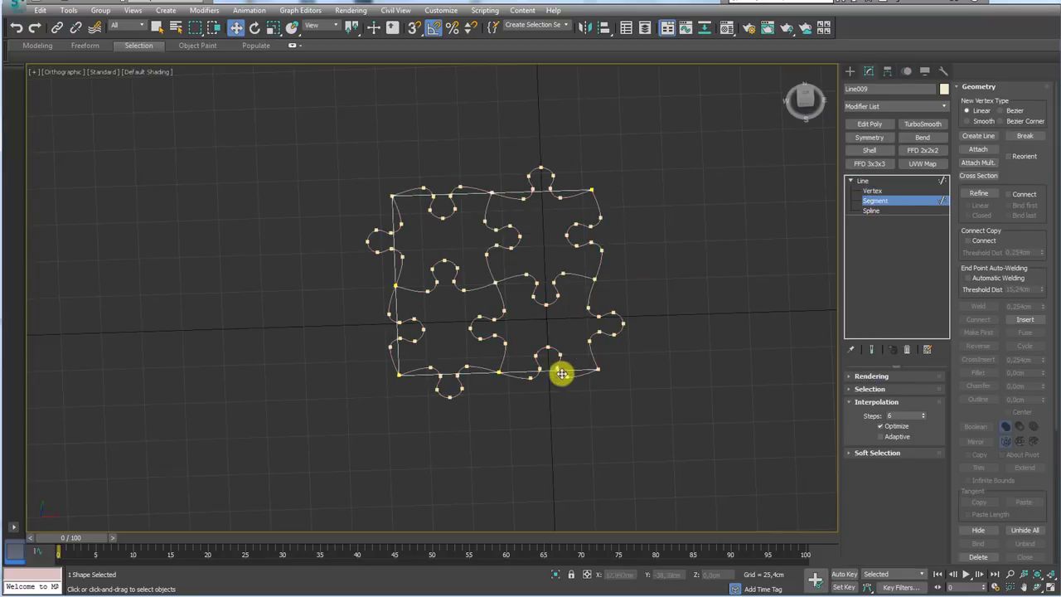
middle_drag(602, 338, 666, 395)
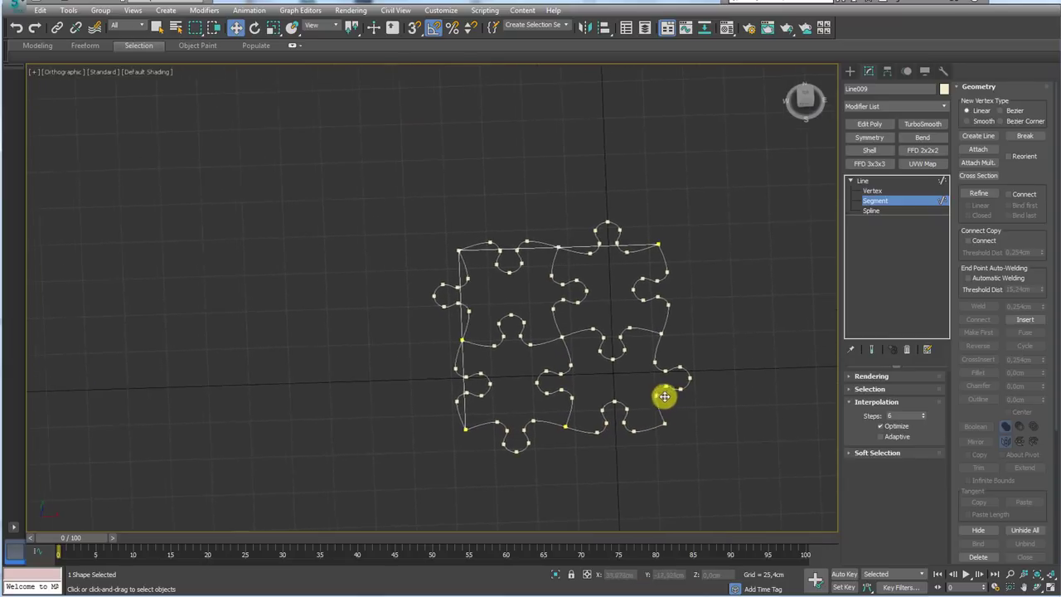
scroll(665, 277, up, 3)
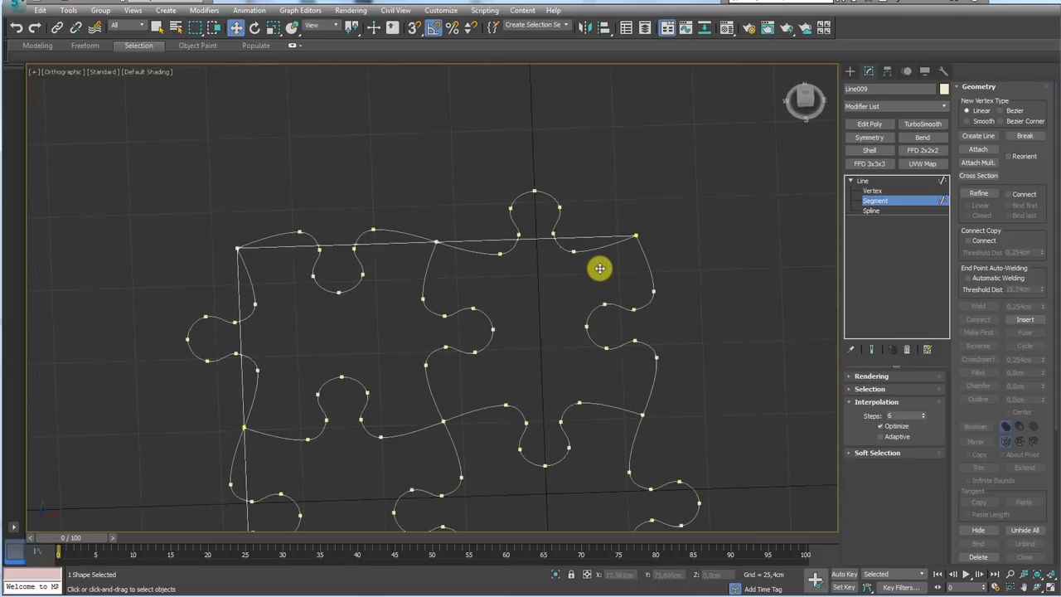
drag(600, 262, 477, 255)
drag(468, 205, 591, 181)
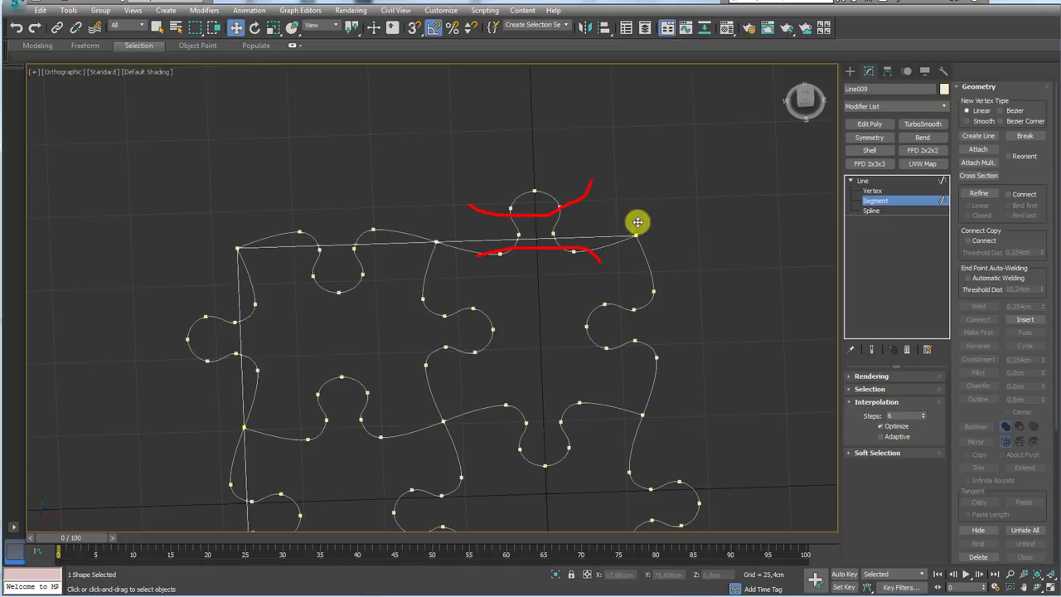
drag(410, 215, 291, 234)
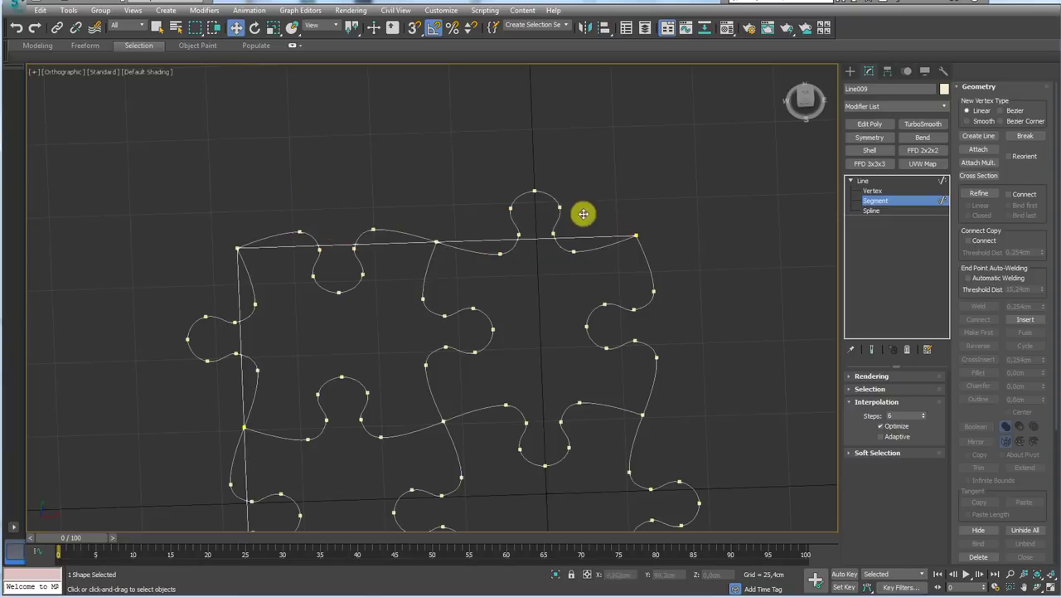
mouse_move(570, 235)
middle_down()
mouse_move(514, 198)
mouse_move(703, 298)
middle_up()
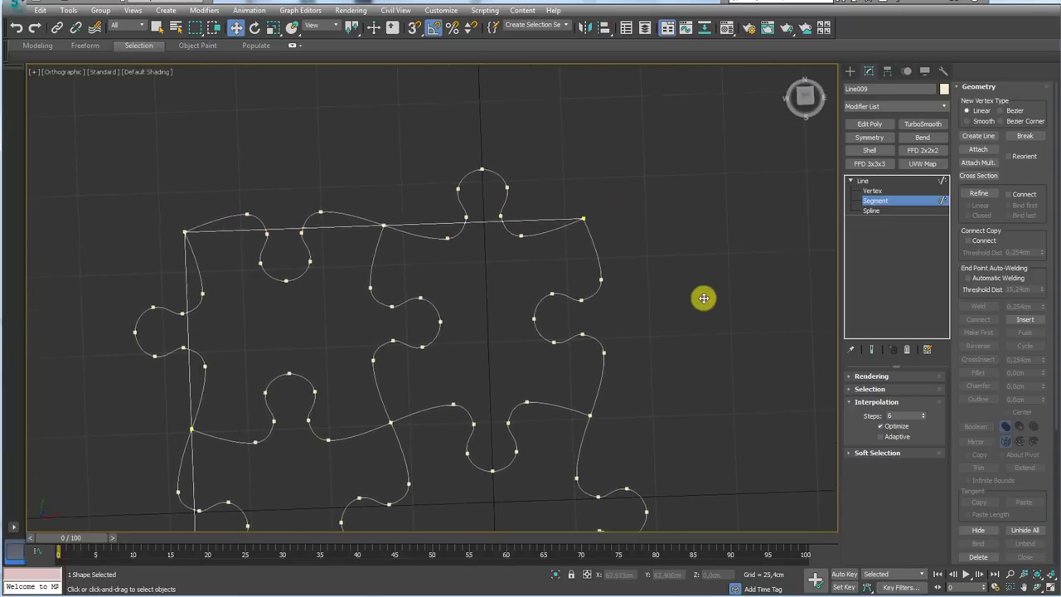
click(878, 210)
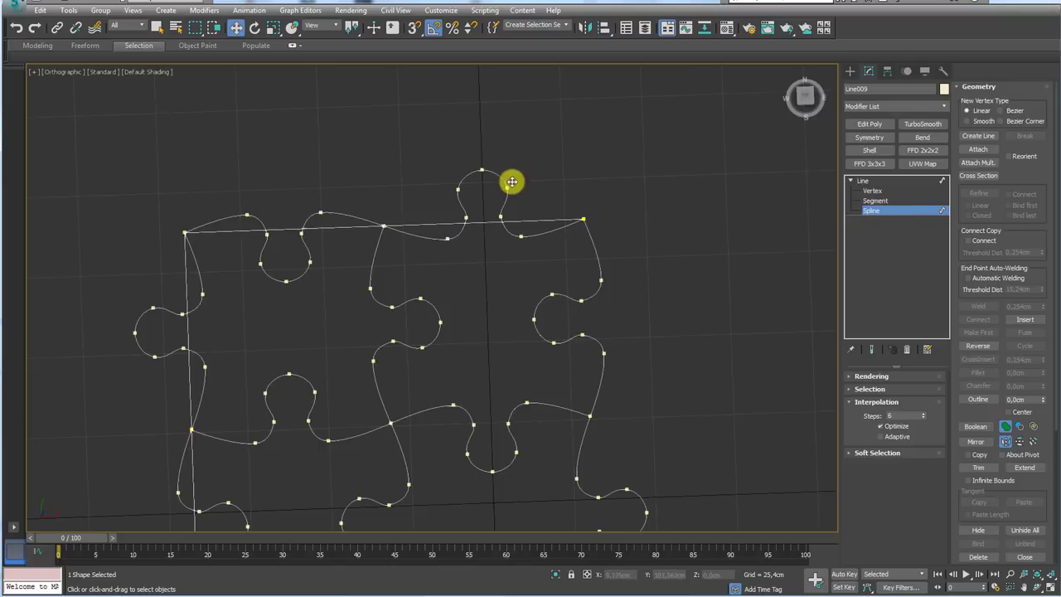
- Trim the dipping curve and knob bumps off the top edge and the leftover left knob loop
middle_drag(512, 182, 611, 200)
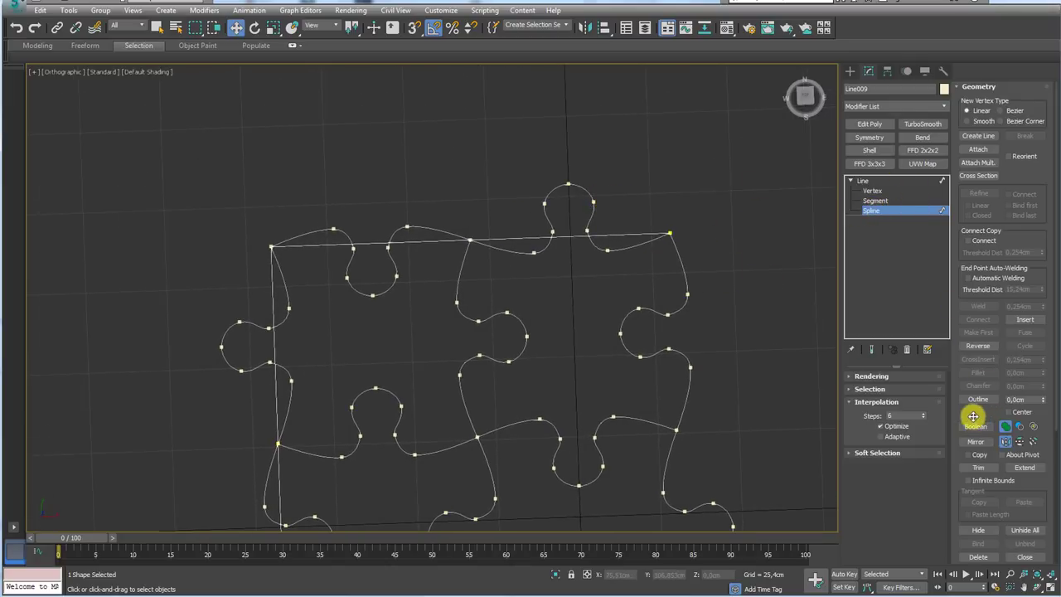
drag(970, 415, 972, 266)
click(978, 309)
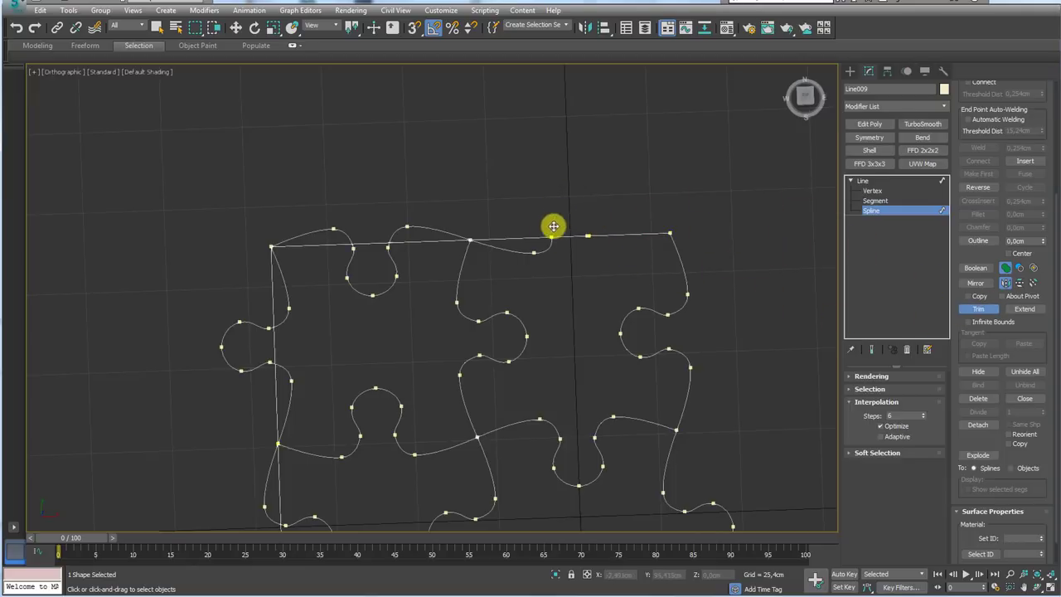
click(524, 248)
click(448, 232)
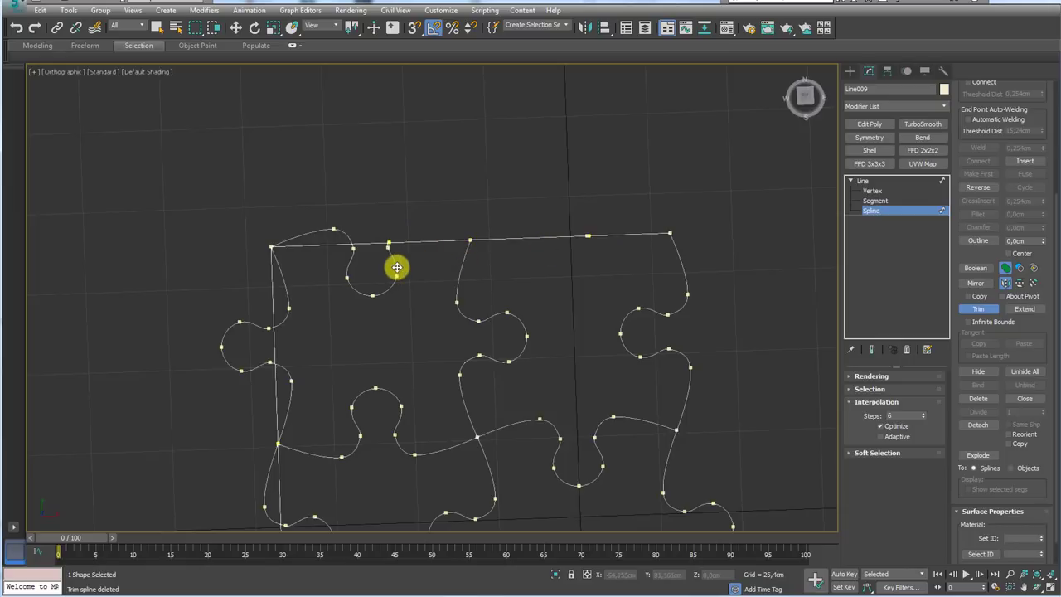
click(397, 267)
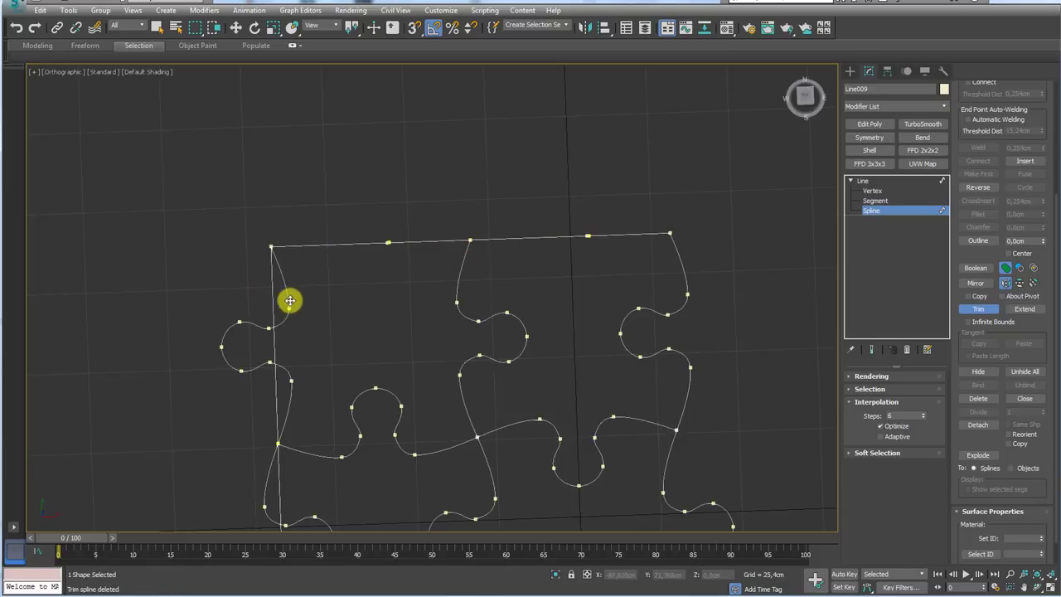
click(290, 365)
alt+middle_drag(295, 367, 570, 291)
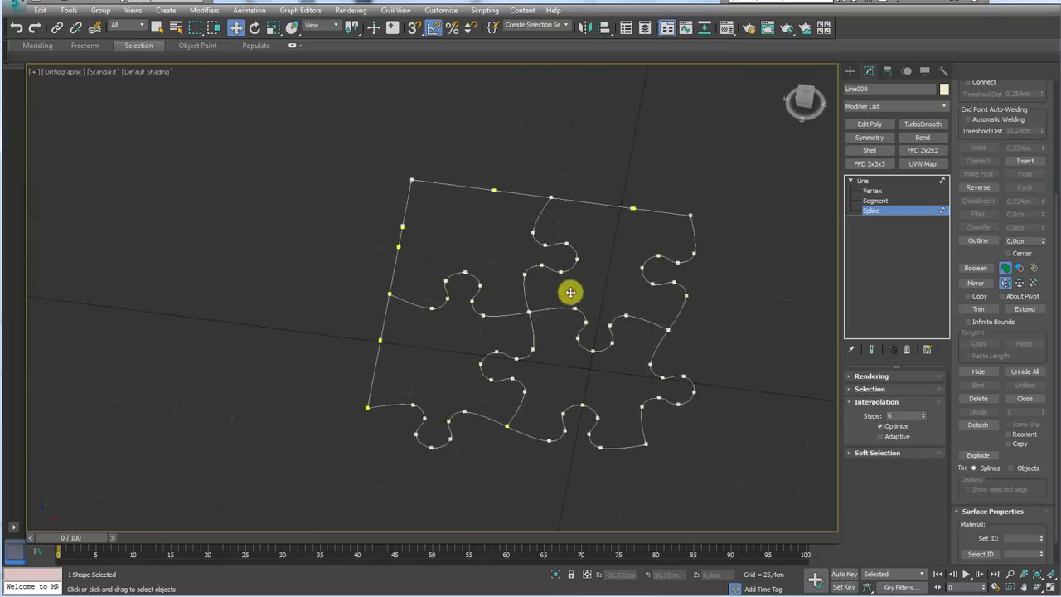
key(shift+z)
alt+middle_drag(552, 256, 515, 257)
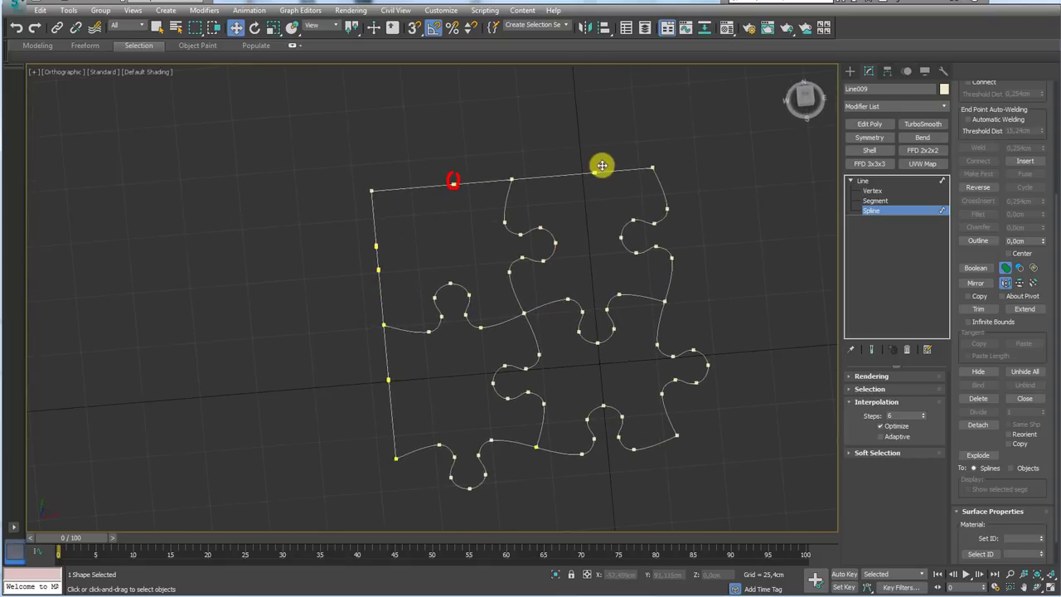
- Delete the extra vertices along the left edge so it runs straight
click(874, 189)
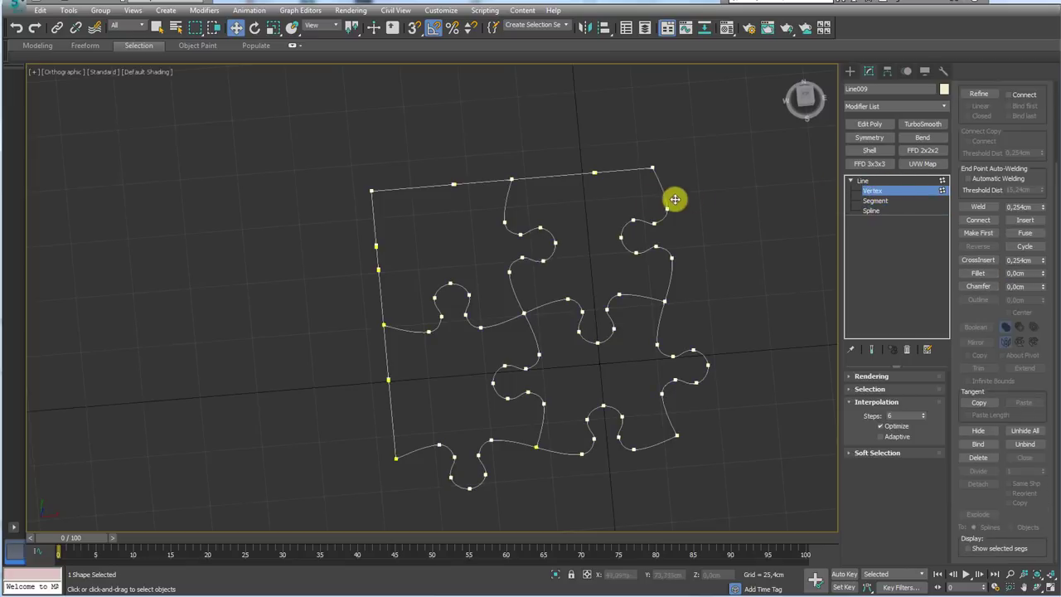
drag(612, 192, 589, 156)
key(Delete)
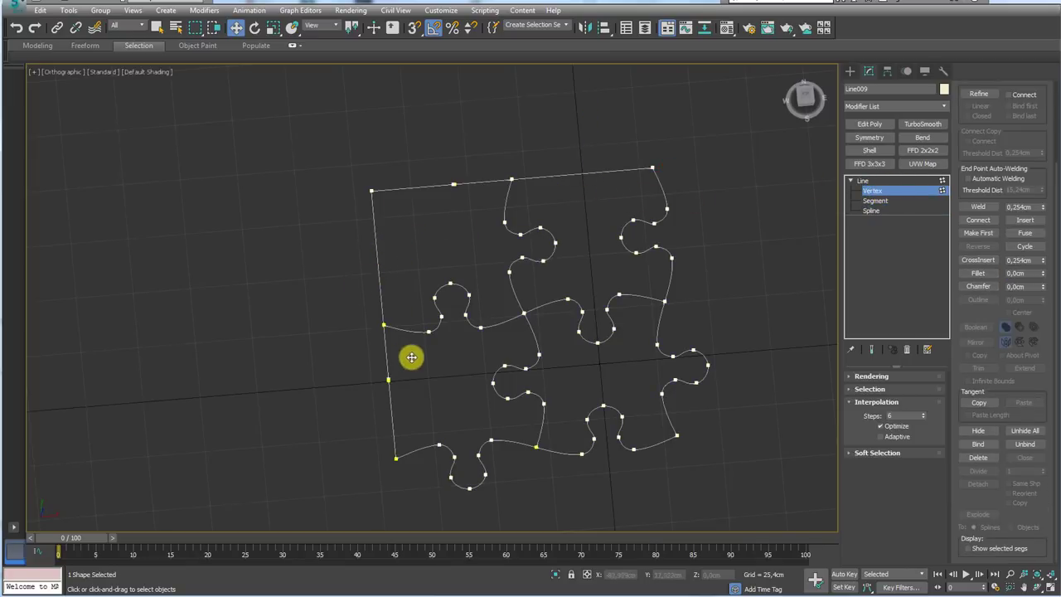
click(871, 180)
mouse_move(628, 268)
alt+middle_down()
mouse_move(543, 242)
mouse_move(550, 277)
mouse_move(262, 274)
alt+middle_up()
alt+middle_drag(464, 284, 437, 273)
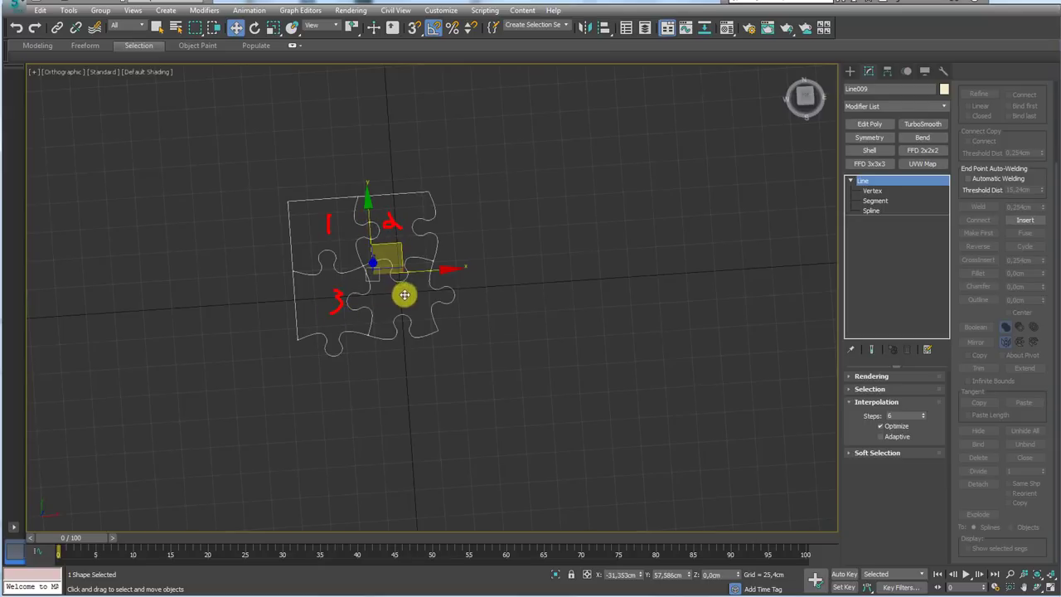
- Clone the outline to the right, then clone both outlines downward into a two-by-two grid
shift+drag(420, 272, 597, 256)
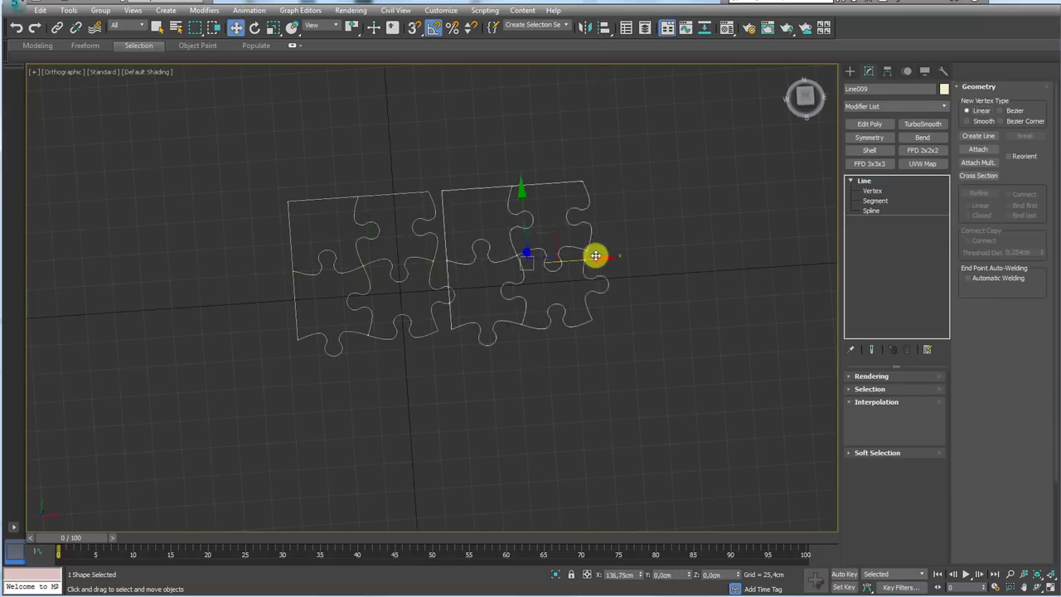
click(532, 347)
drag(691, 150, 369, 298)
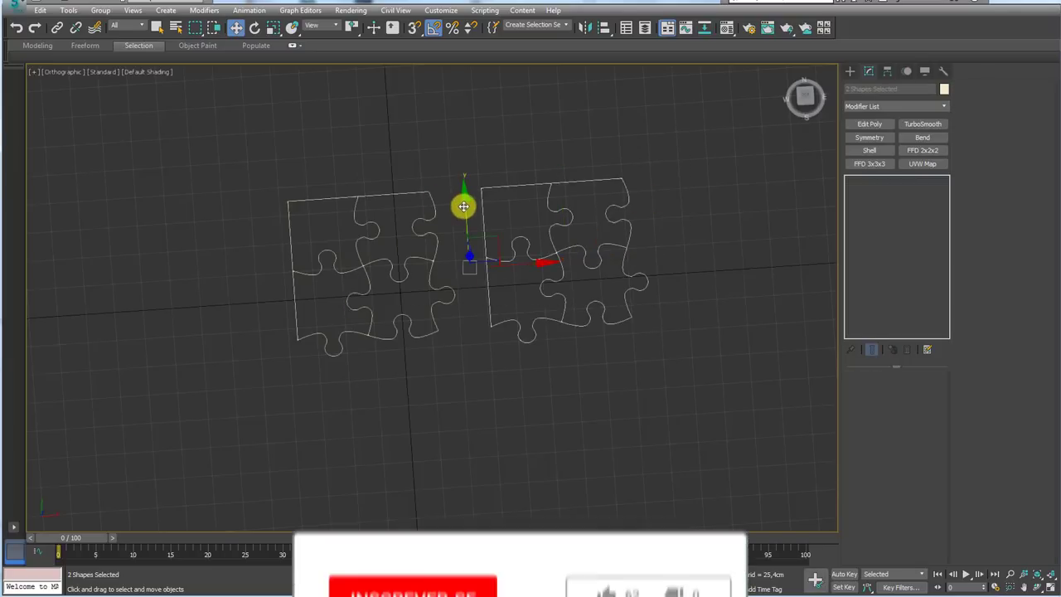
shift+drag(461, 204, 471, 366)
click(535, 346)
middle_drag(536, 365, 559, 265)
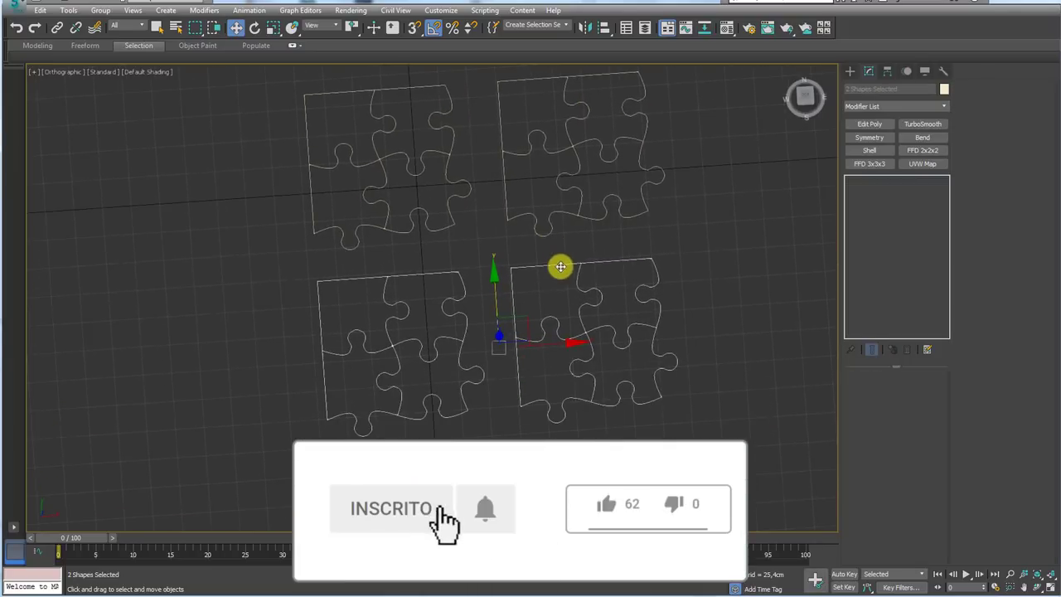
middle_drag(495, 224, 528, 331)
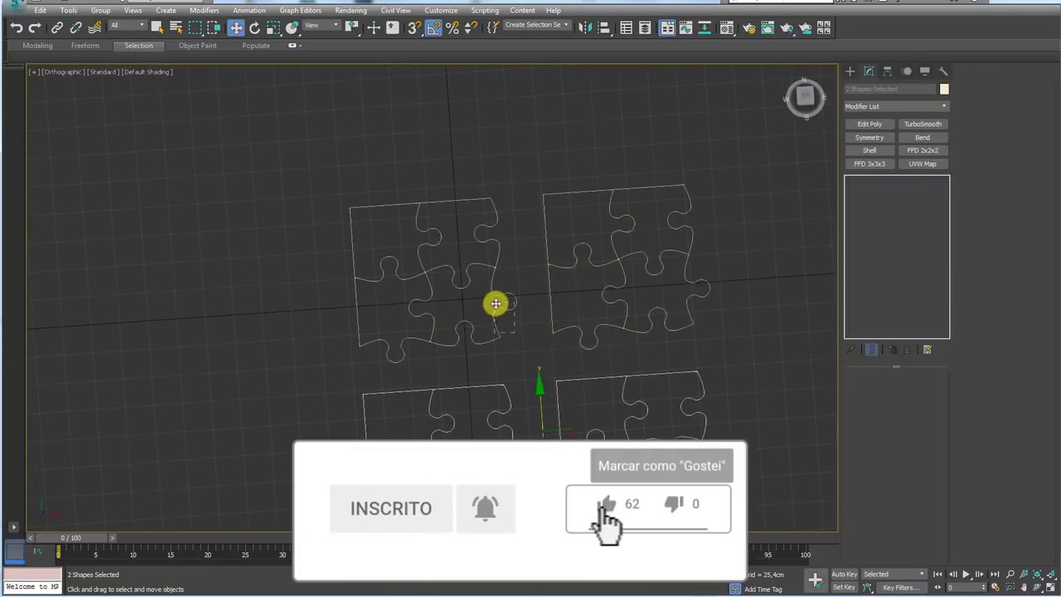
click(402, 238)
- Reduce the top-left copy to one piece by deleting inner splines and trimming dangling segments
click(871, 210)
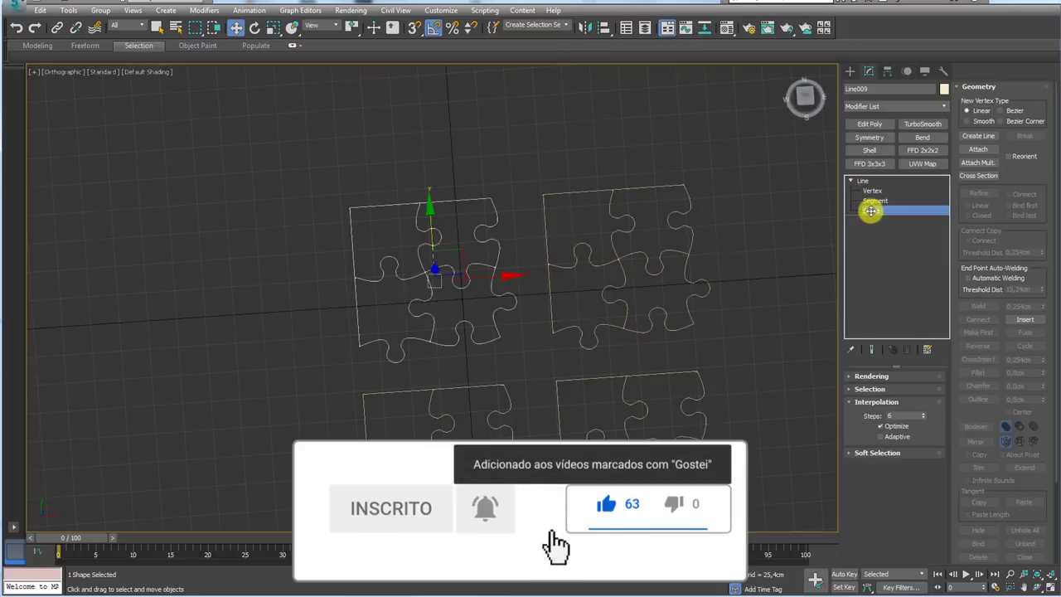
click(456, 240)
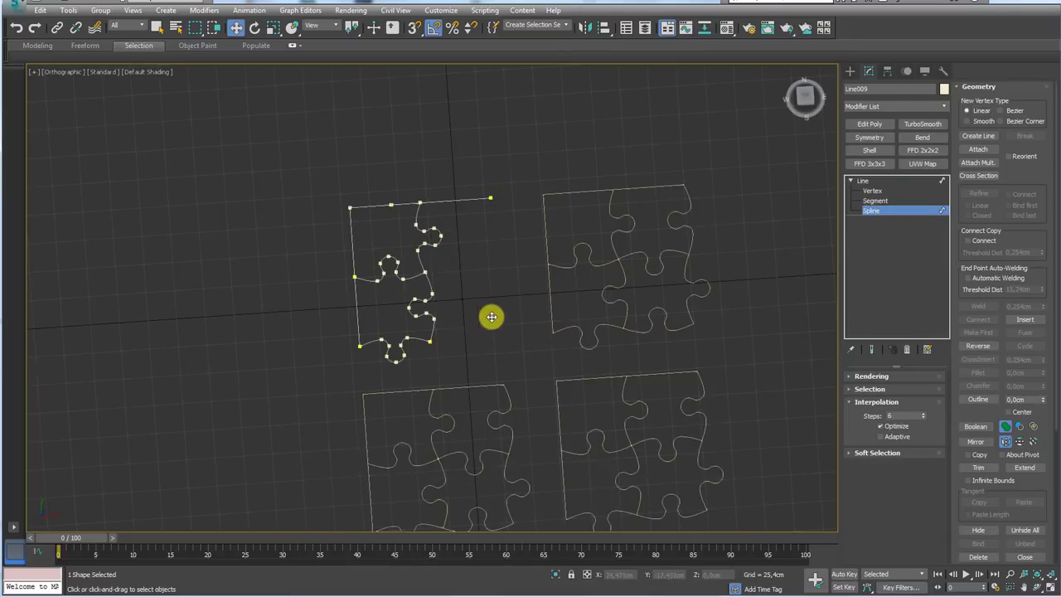
key(Delete)
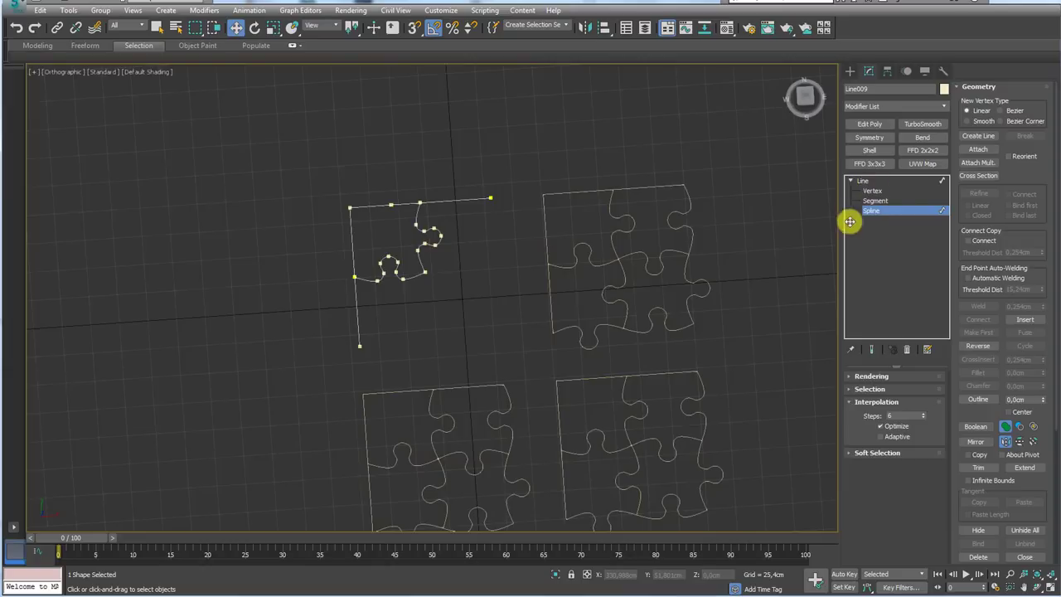
click(978, 467)
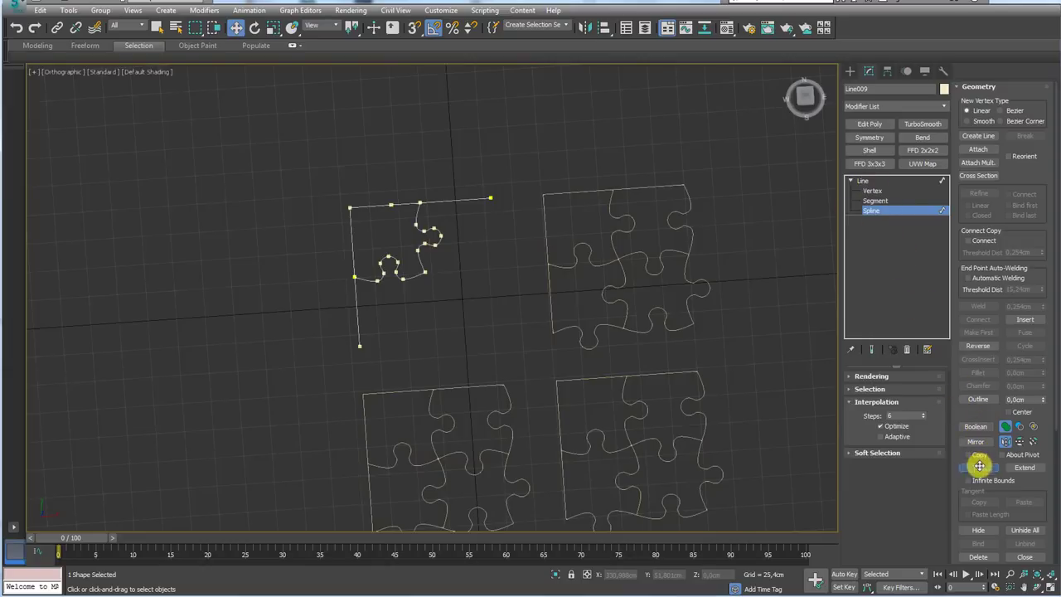
click(475, 199)
click(357, 309)
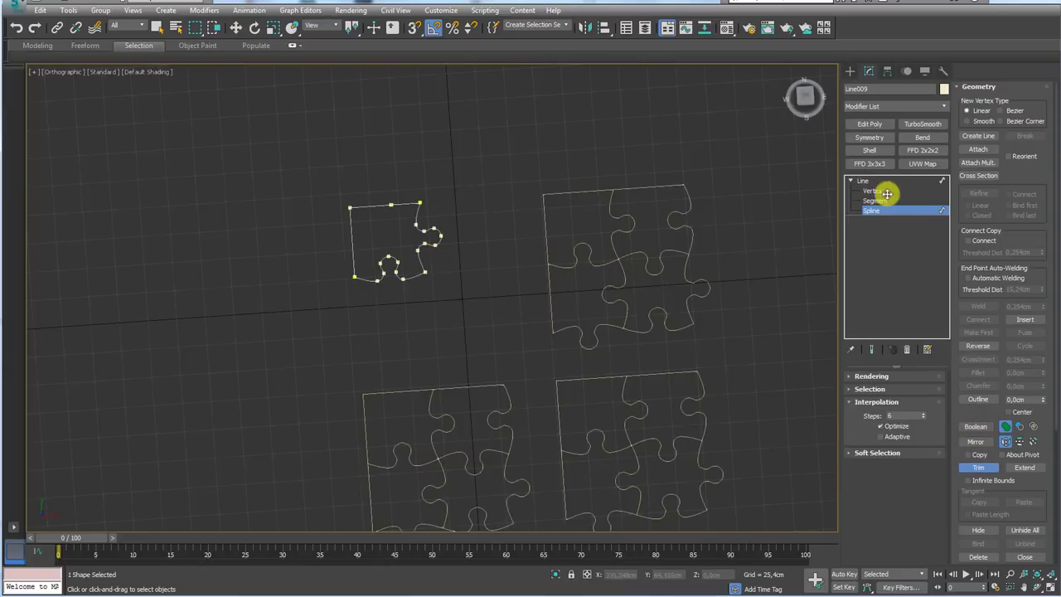
click(871, 211)
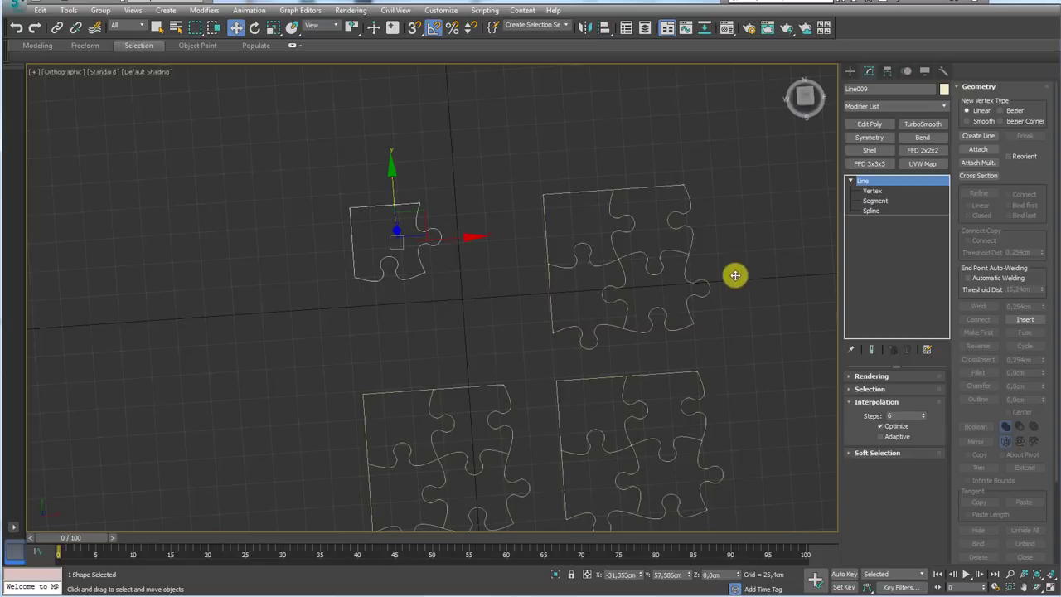
- Delete the top-right copy's unwanted inner splines and stray point, leaving a single piece
middle_drag(735, 276, 640, 228)
click(539, 240)
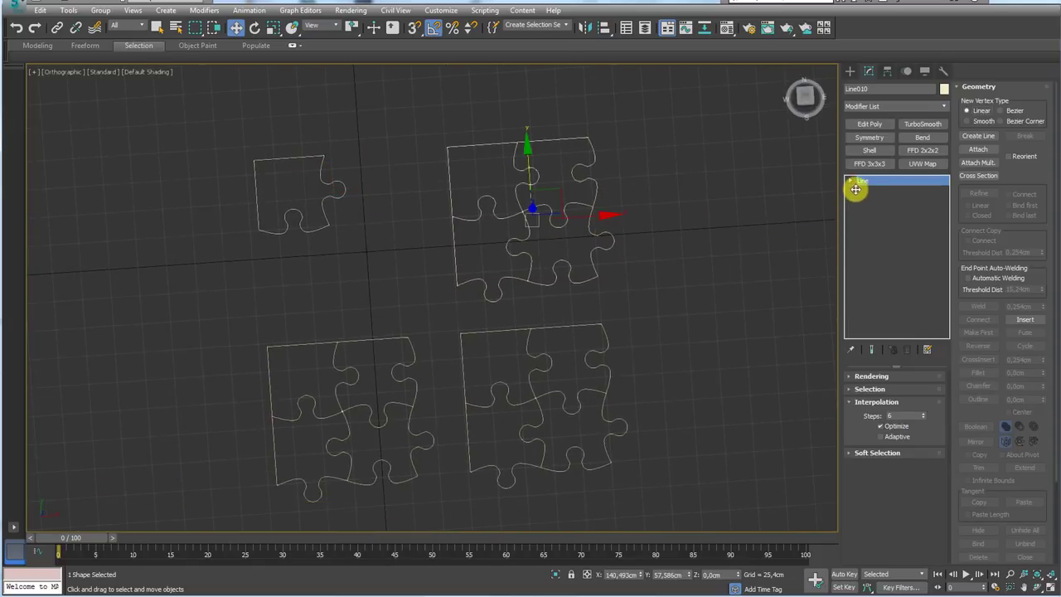
key(1)
click(871, 211)
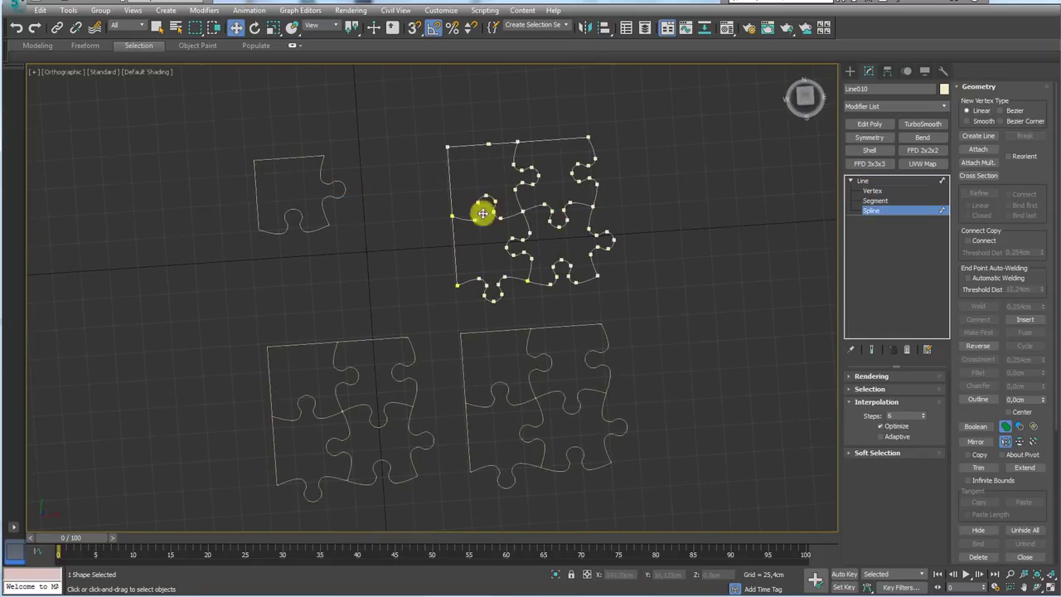
click(497, 269)
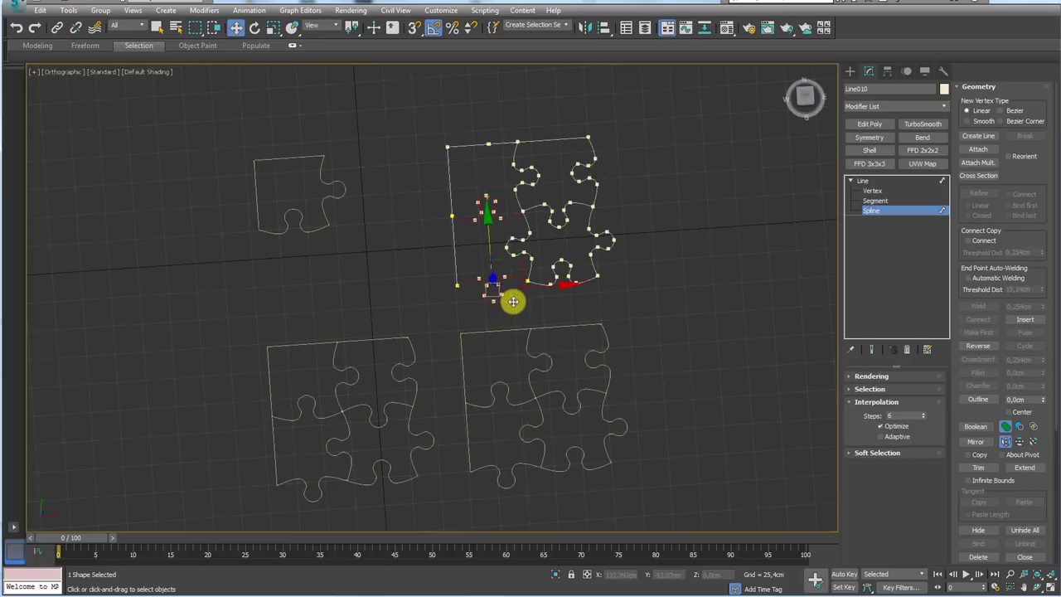
key(Delete)
click(502, 247)
key(Delete)
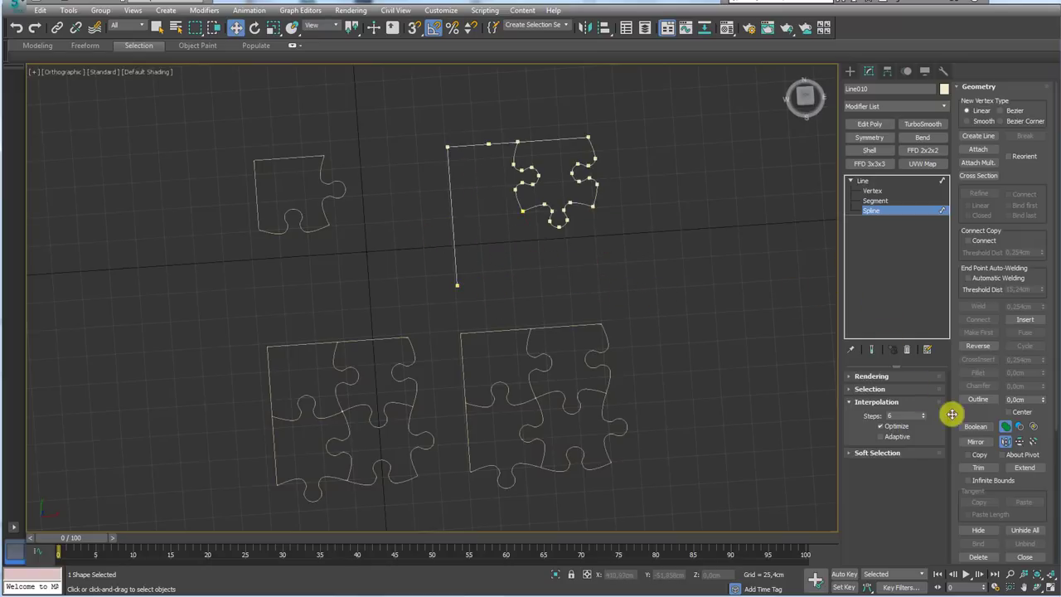
click(978, 468)
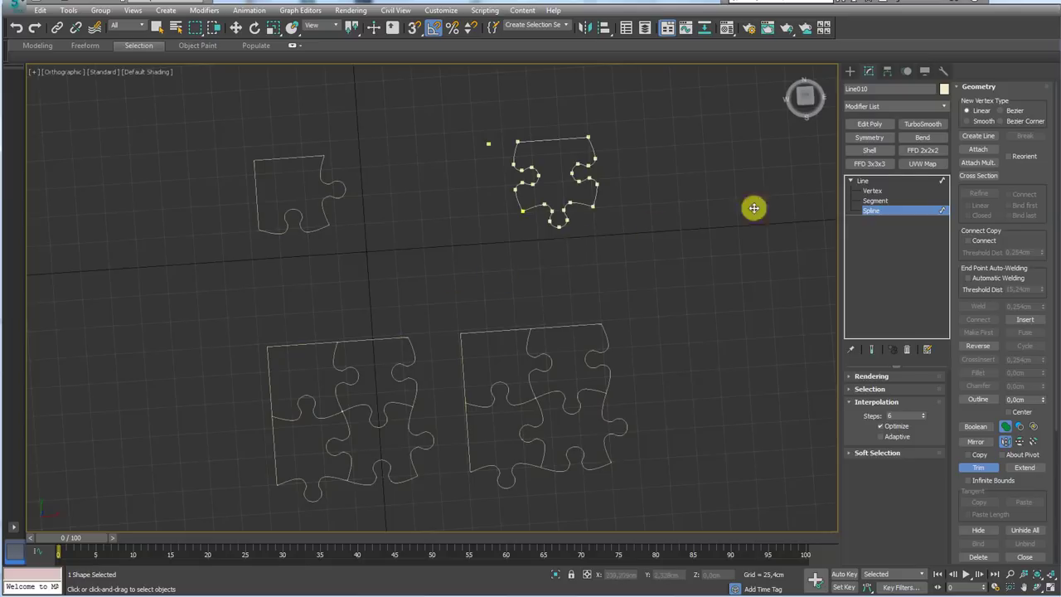
right_click(452, 108)
drag(456, 111, 497, 161)
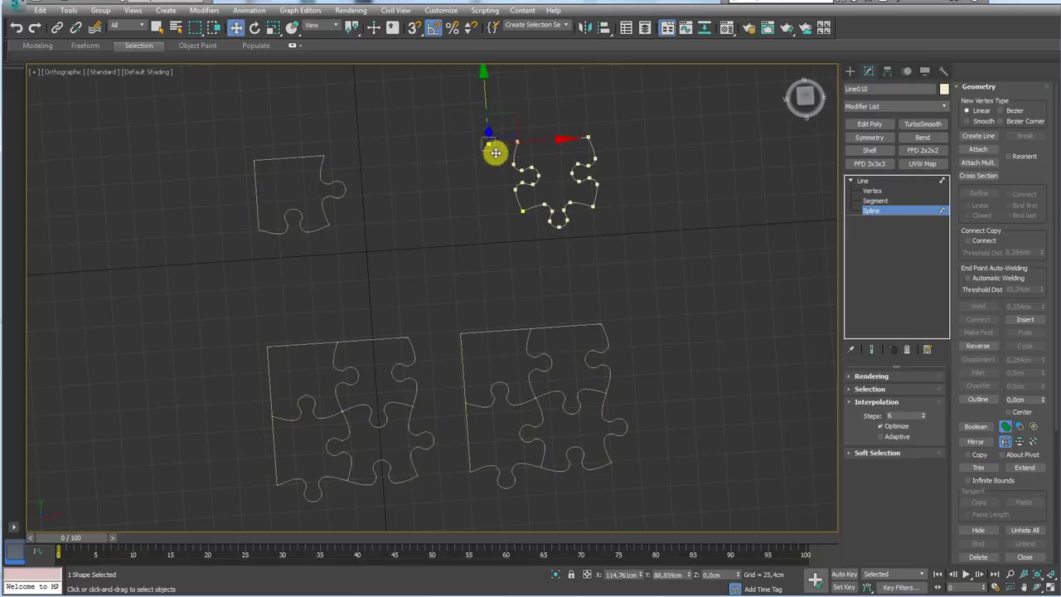
click(871, 180)
- Delete the unwanted splines and leftover outline from the bottom-left copy
middle_drag(519, 254, 578, 223)
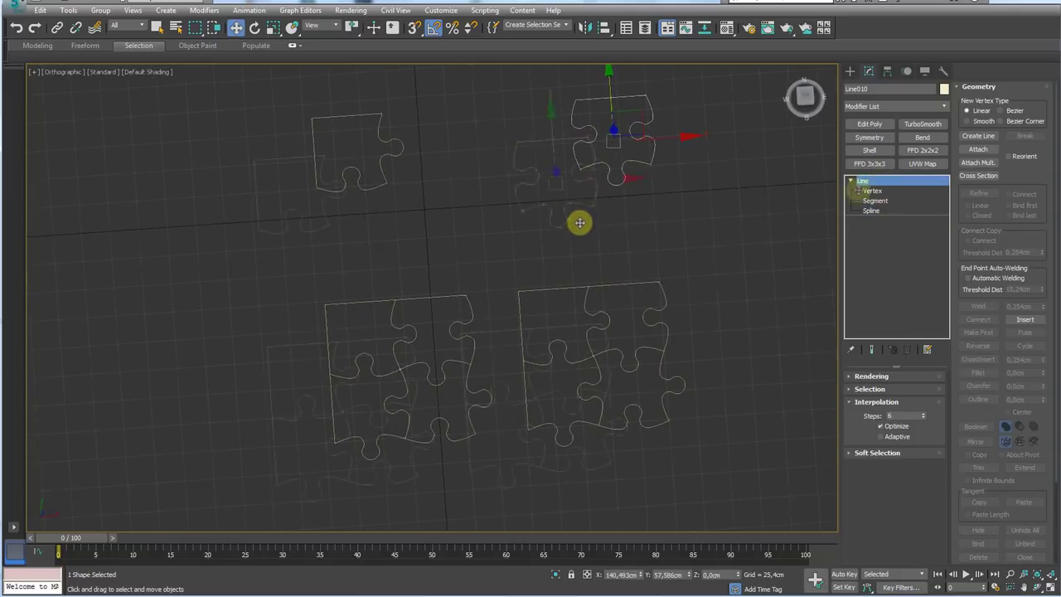
click(489, 317)
click(870, 211)
click(368, 344)
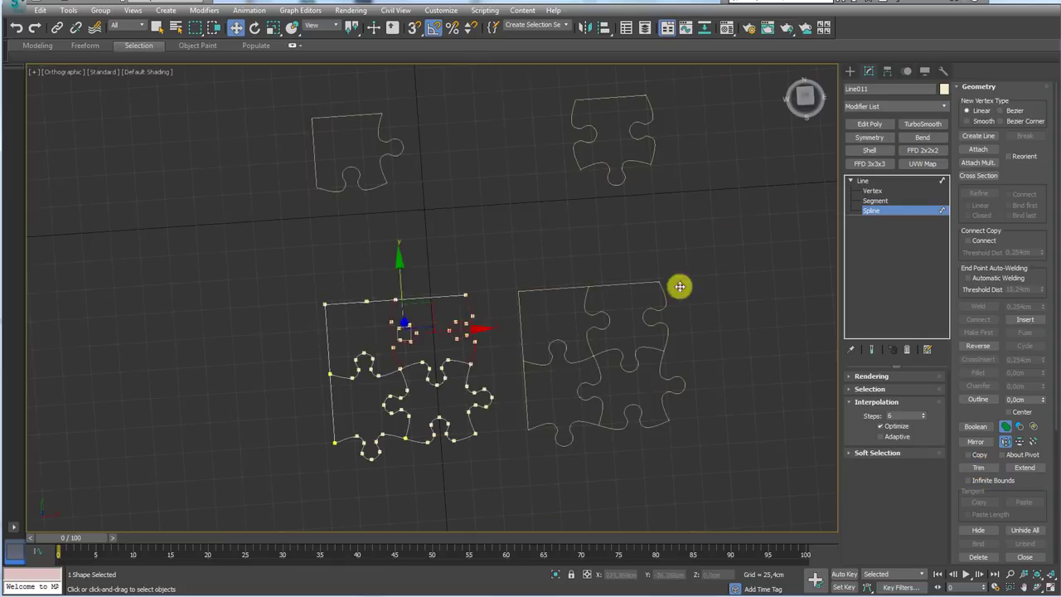
key(Delete)
click(381, 300)
key(Delete)
click(862, 181)
- Remove the extra splines from the bottom-right copy
click(567, 422)
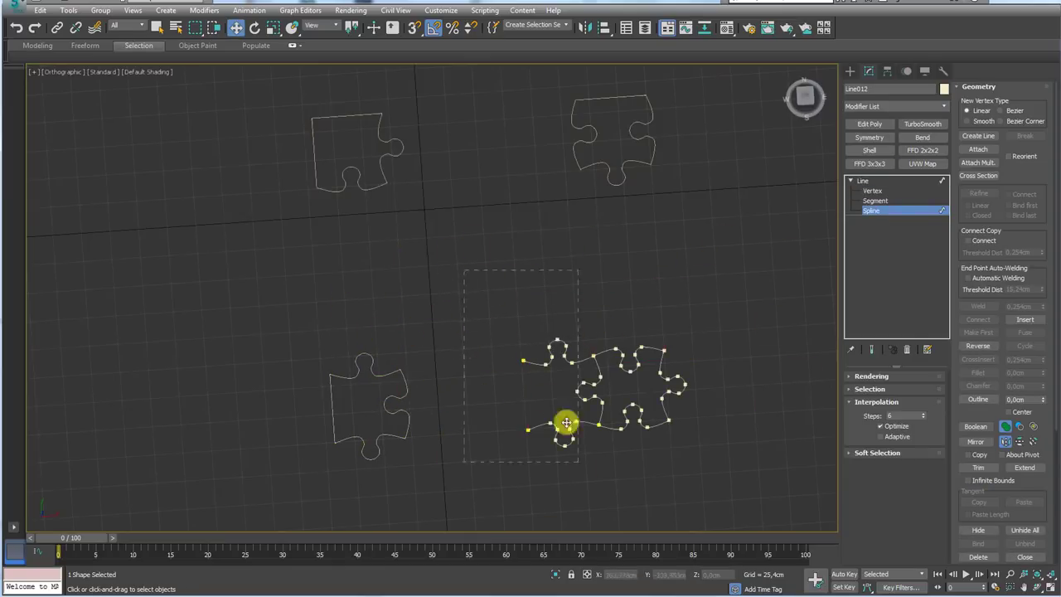
click(563, 423)
key(3)
alt+middle_drag(635, 356, 647, 302)
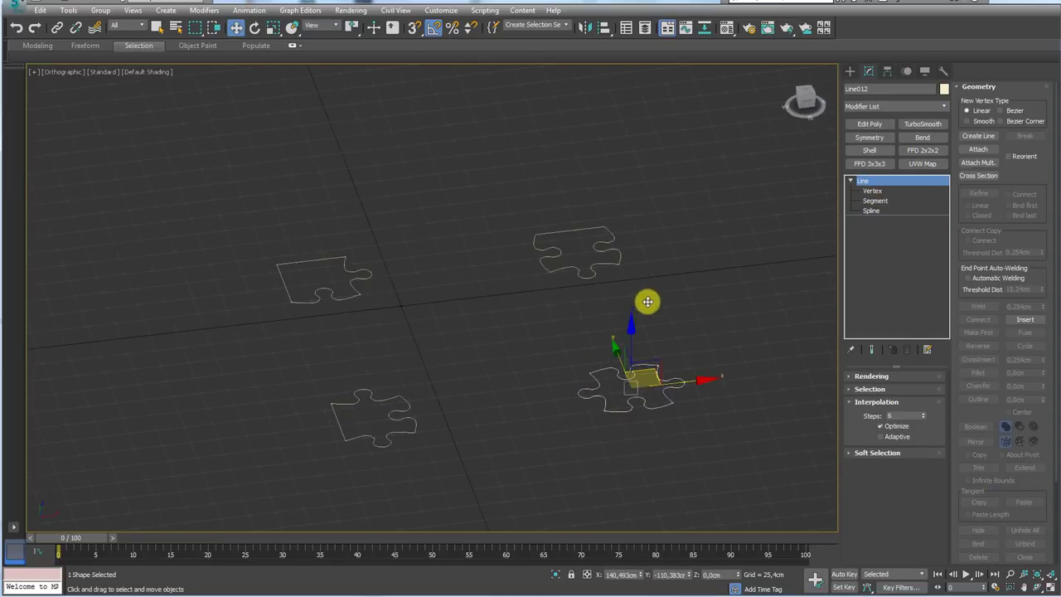
drag(816, 195, 199, 530)
mouse_move(635, 362)
alt+middle_down()
mouse_move(687, 379)
mouse_move(647, 326)
alt+middle_up()
alt+middle_drag(537, 377, 573, 380)
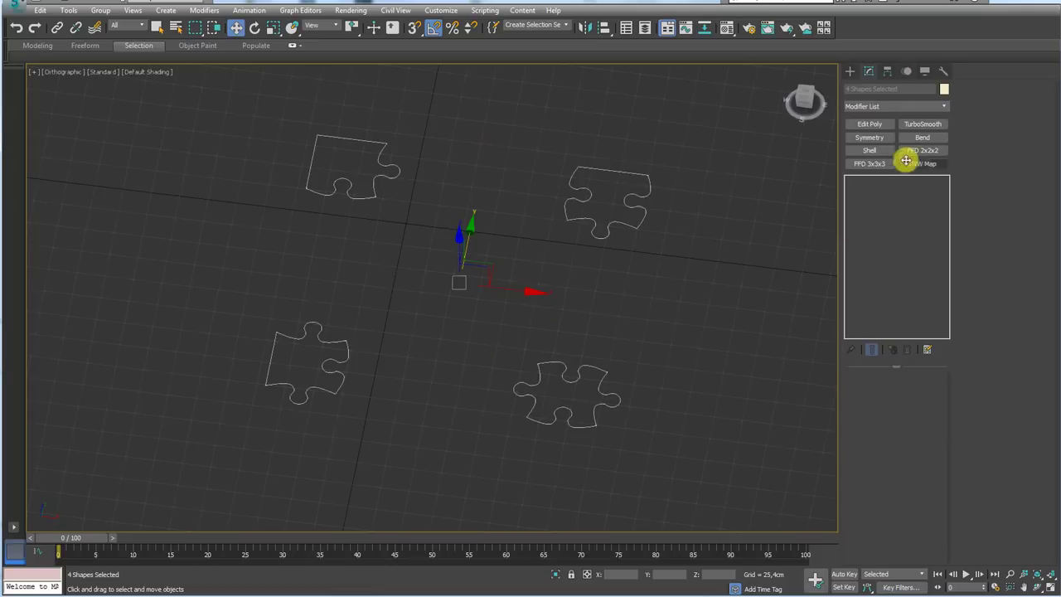
click(943, 107)
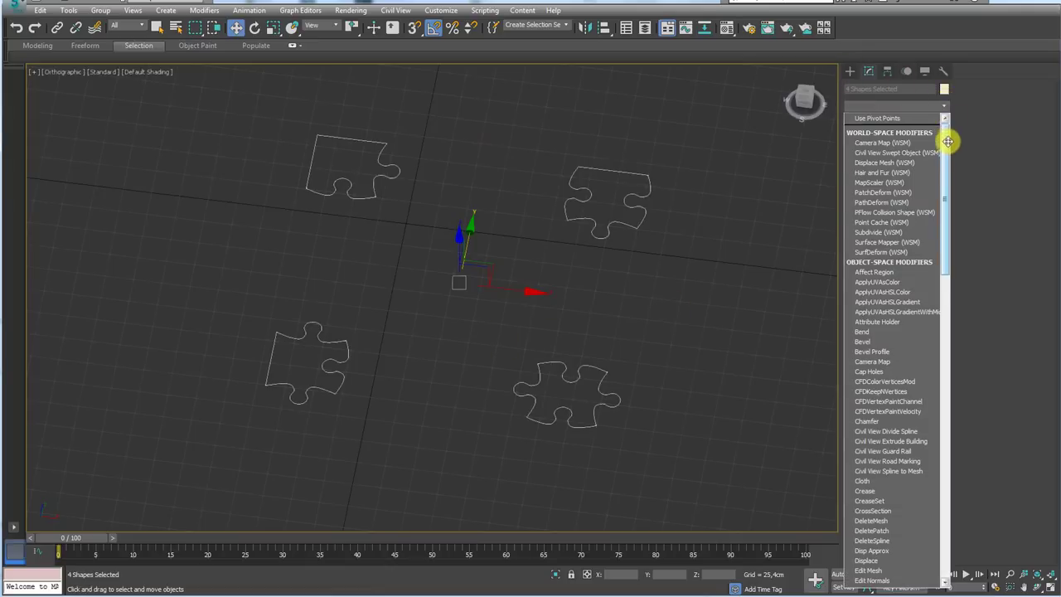
scroll(930, 289, down, 3)
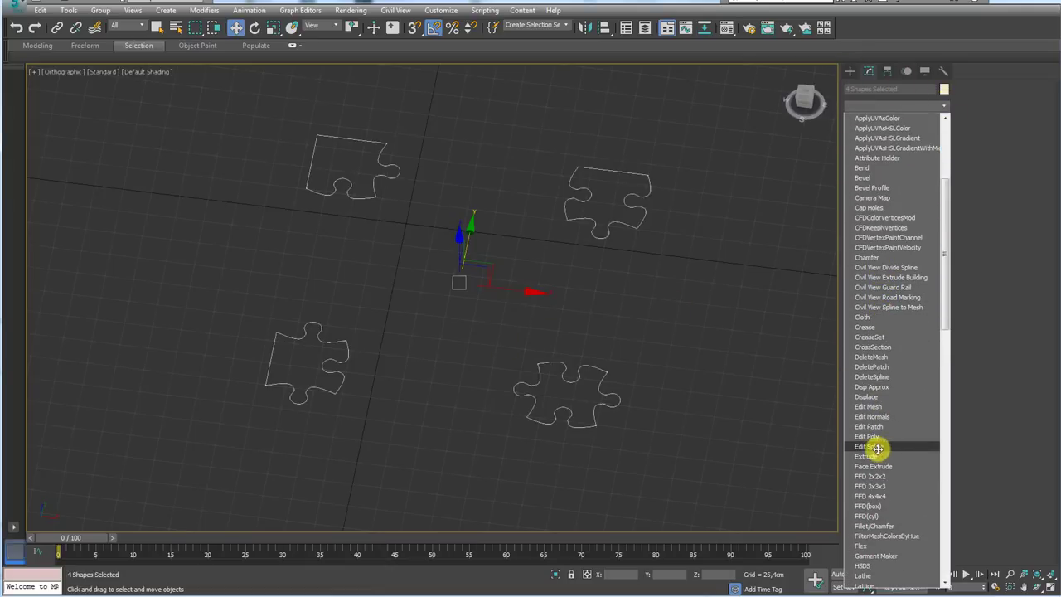
click(876, 456)
drag(925, 395, 926, 379)
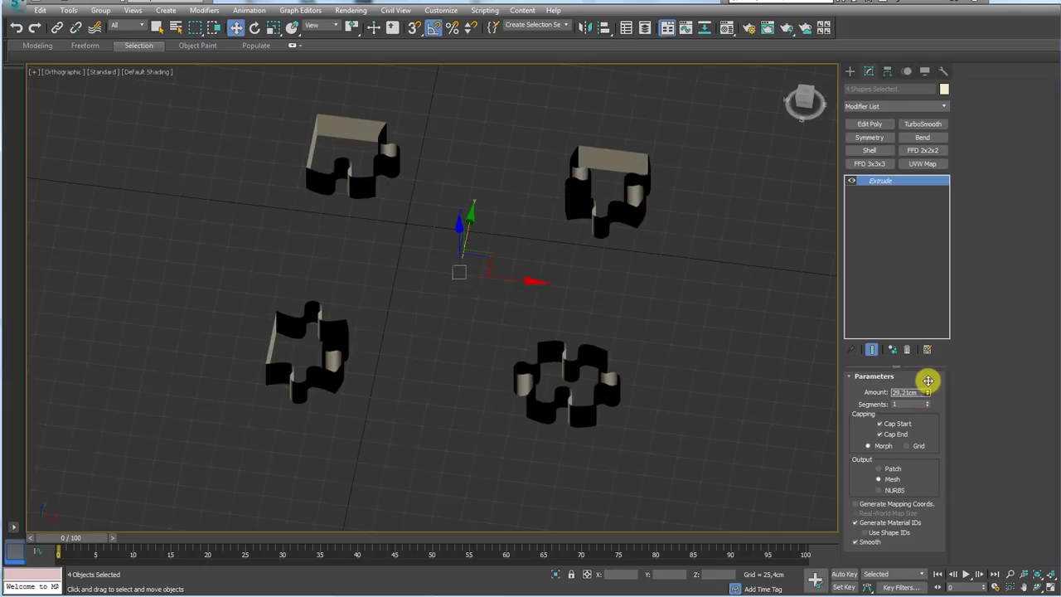
key(F4)
mouse_move(657, 380)
alt+middle_down()
mouse_move(582, 386)
mouse_move(571, 438)
alt+middle_up()
mouse_move(571, 439)
mouse_down()
mouse_move(535, 402)
mouse_move(583, 427)
mouse_up()
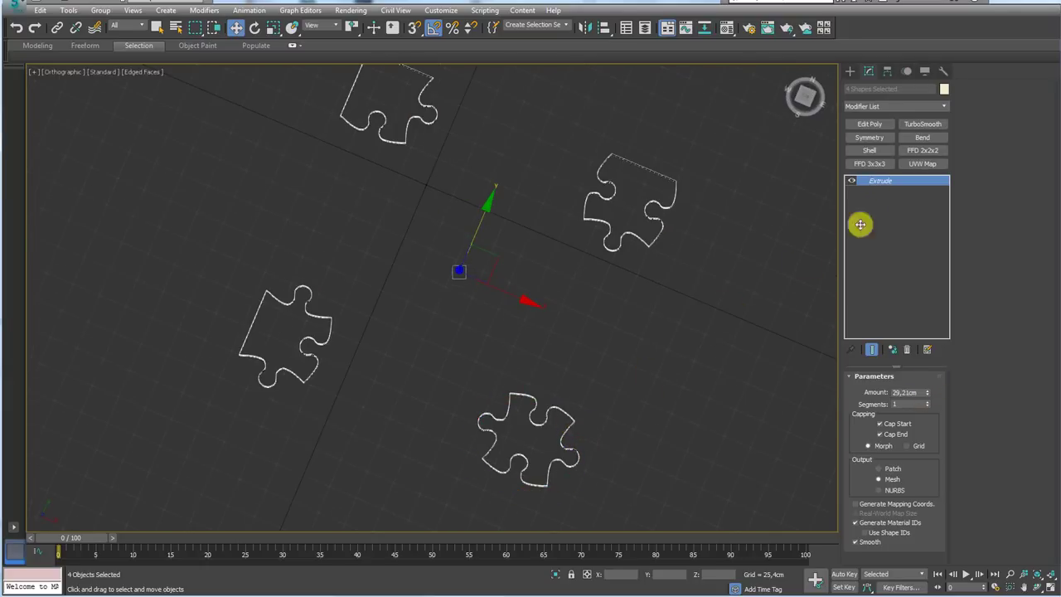
click(909, 345)
alt+middle_drag(646, 403, 644, 364)
scroll(635, 359, up, 4)
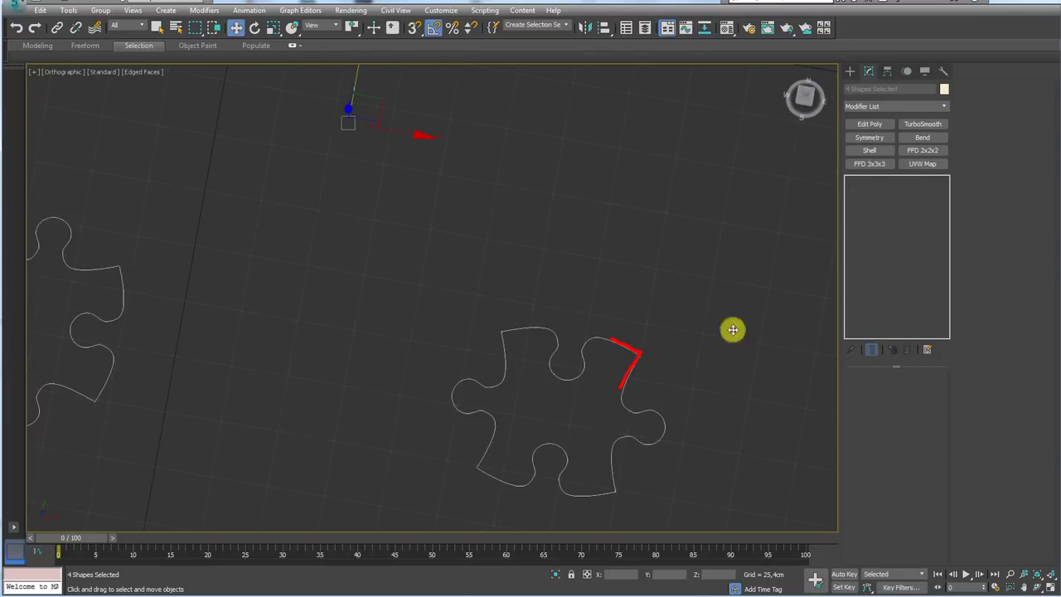
- Weld the right piece's end vertices and nudge one right-side segment slightly upward
click(625, 348)
middle_drag(672, 348, 734, 233)
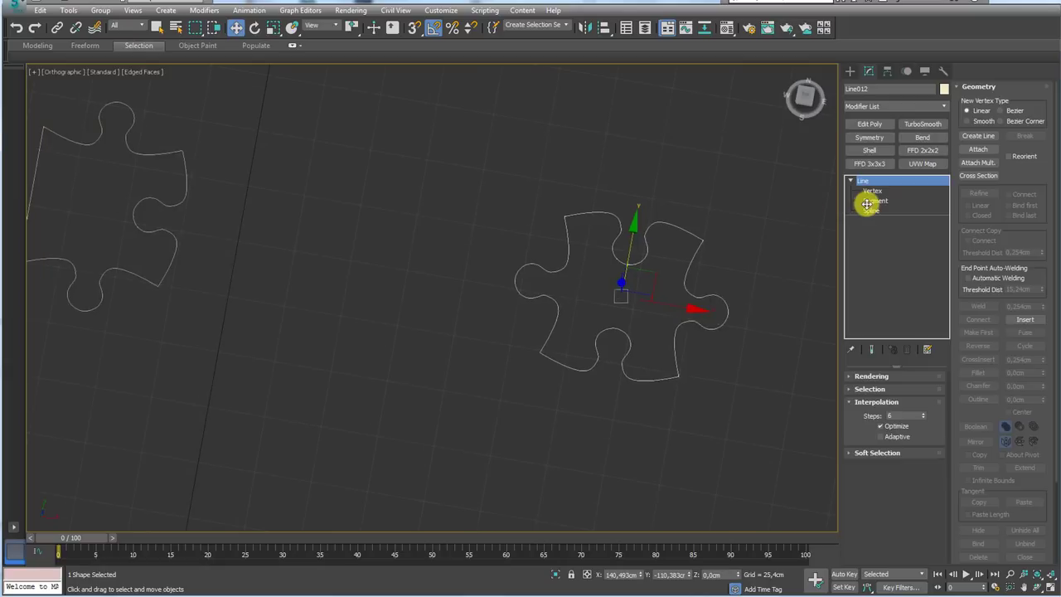
click(871, 211)
click(698, 327)
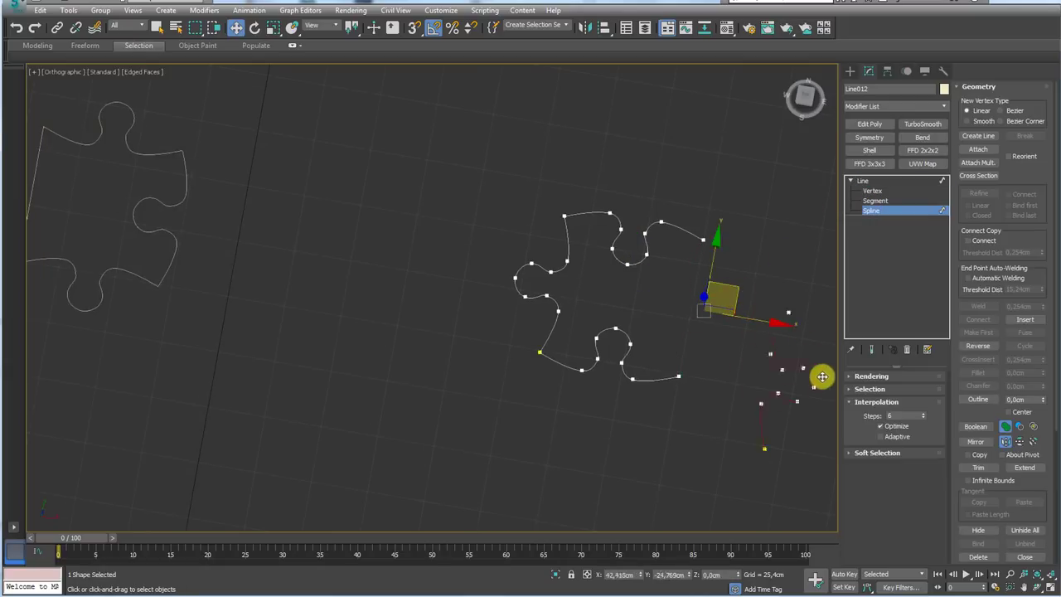
drag(729, 296, 812, 386)
key(ctrl+z)
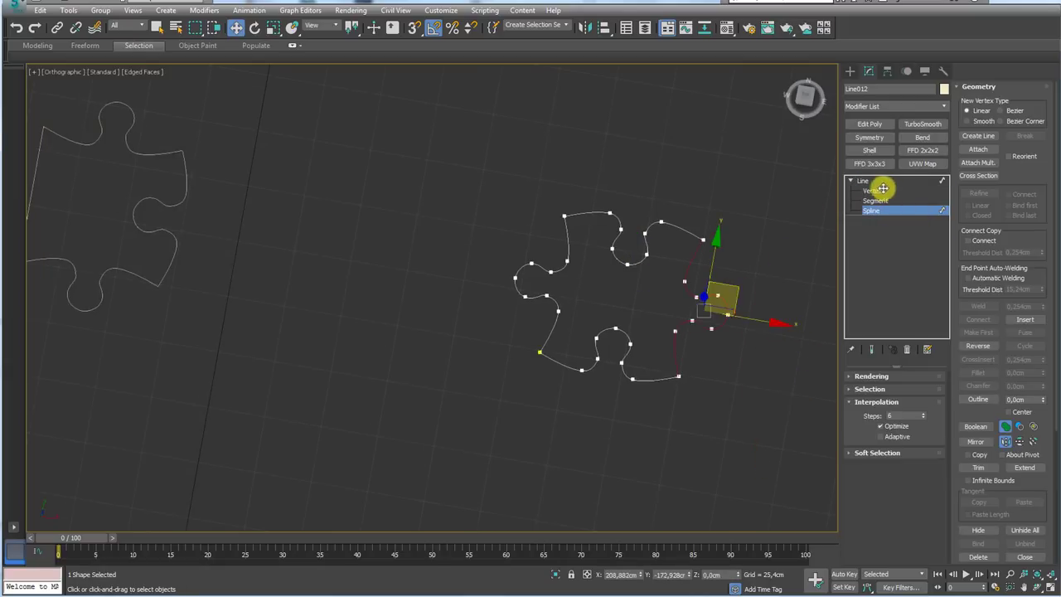
click(882, 189)
drag(452, 160, 796, 470)
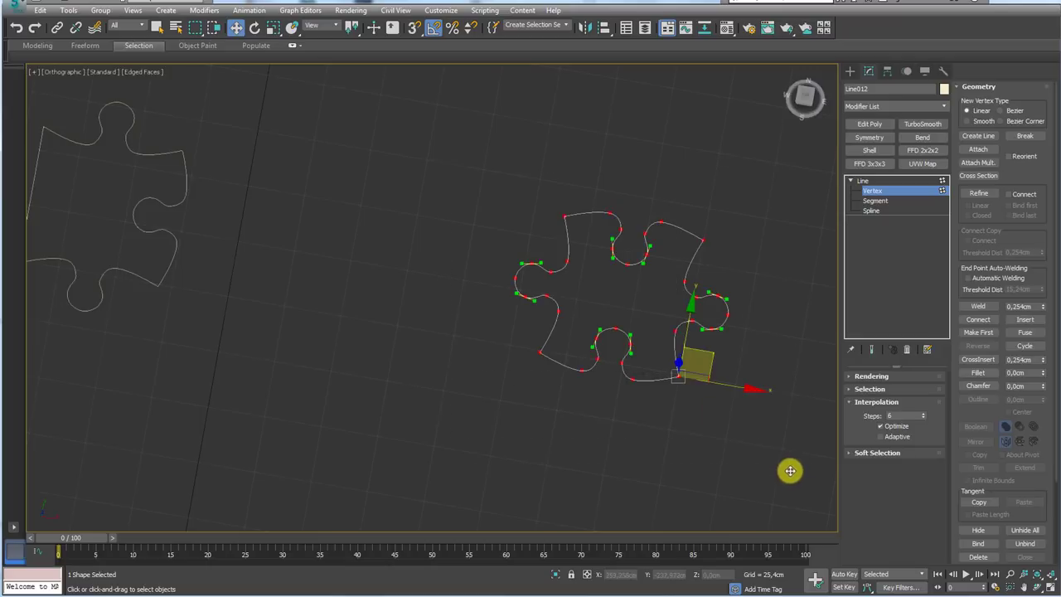
click(977, 306)
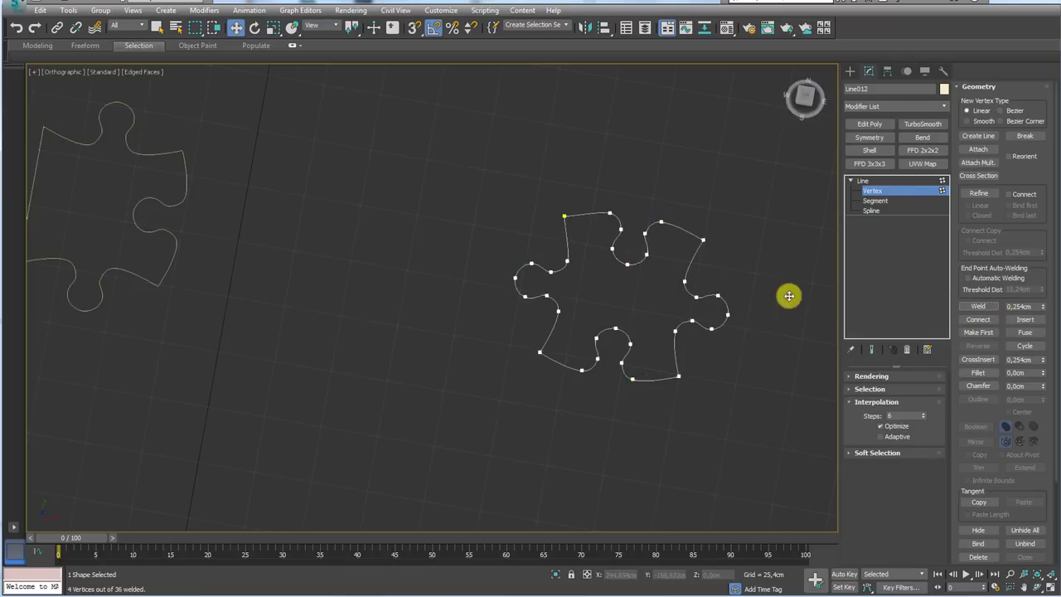
click(876, 201)
click(719, 305)
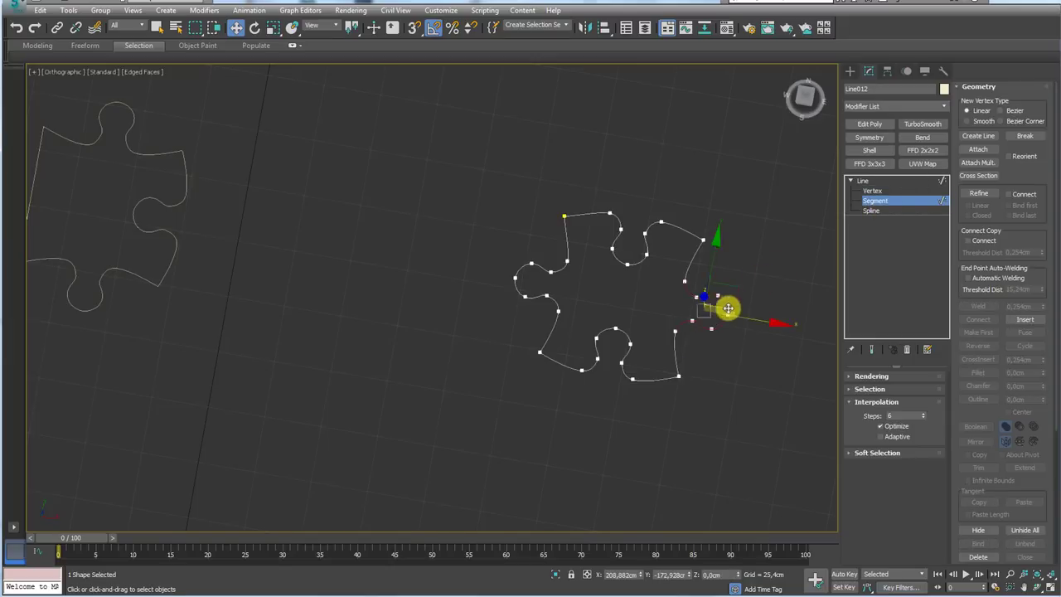
drag(725, 312, 727, 292)
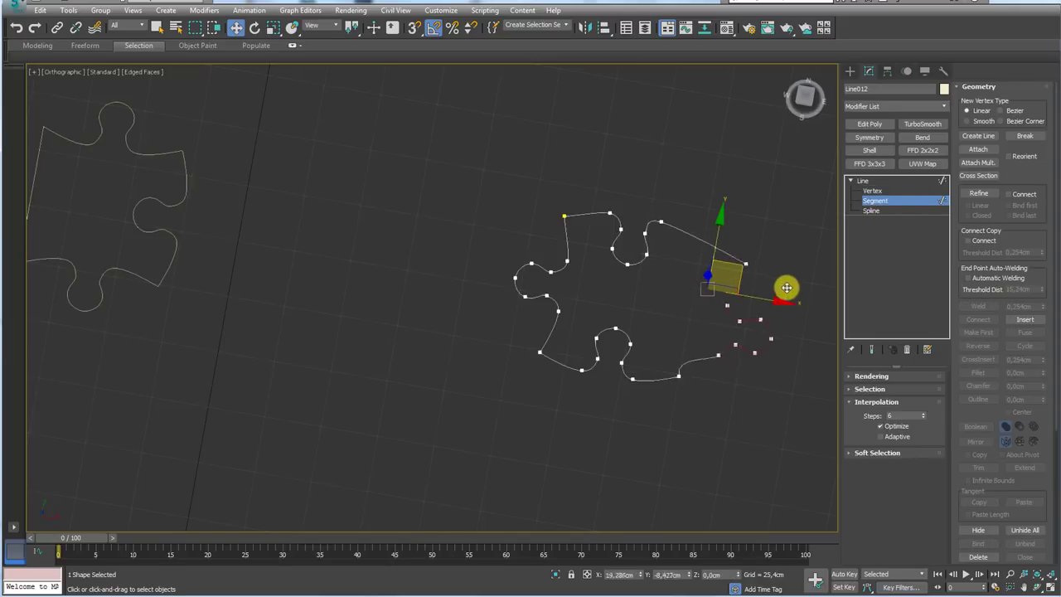
click(876, 181)
- Weld the left piece's end vertices to close its outline
scroll(472, 220, down, 3)
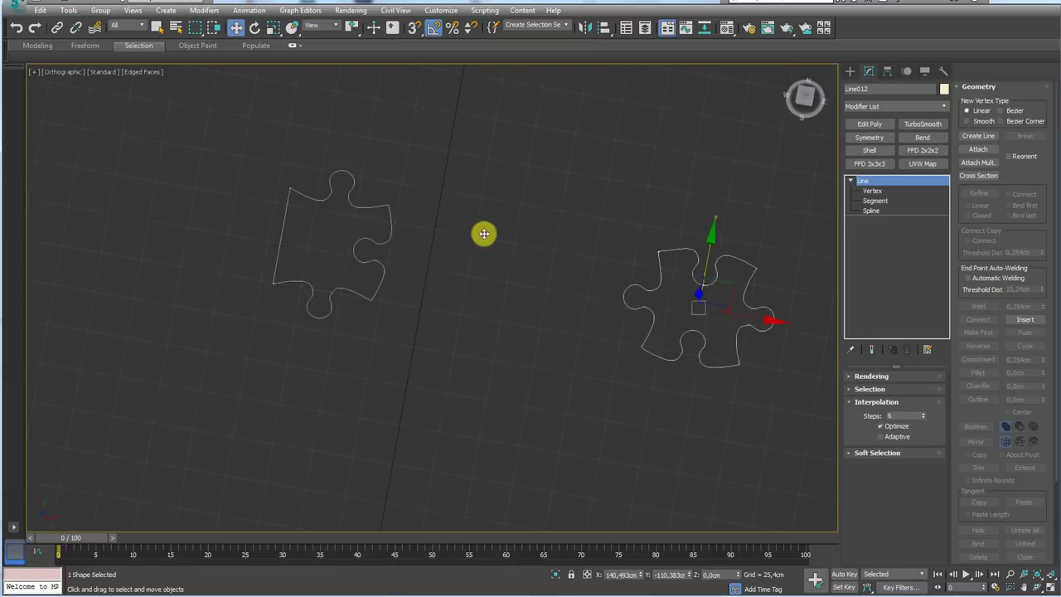
scroll(455, 281, down, 3)
click(423, 261)
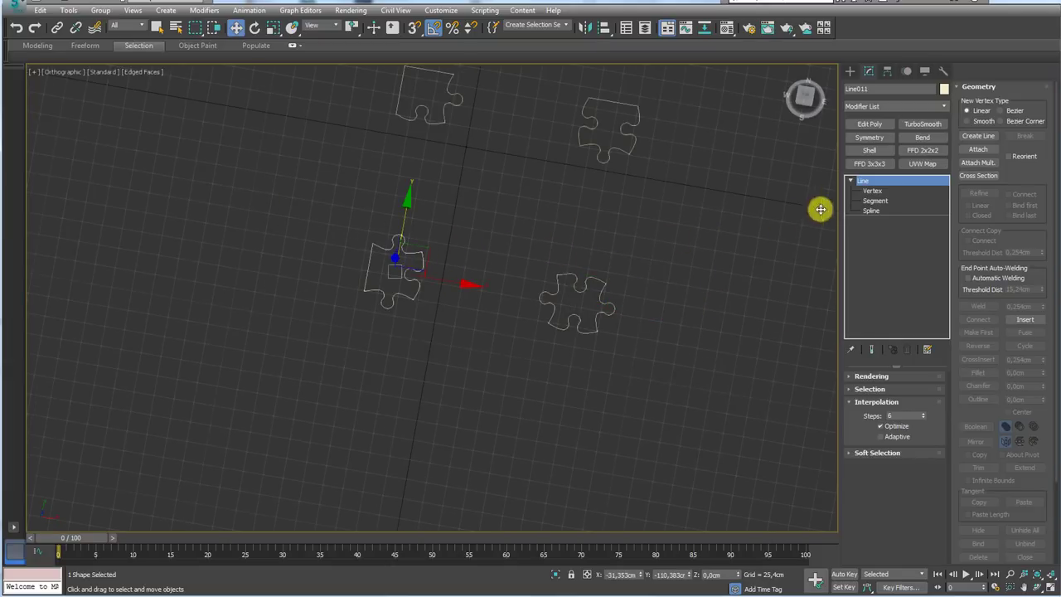
click(873, 191)
drag(506, 213, 300, 347)
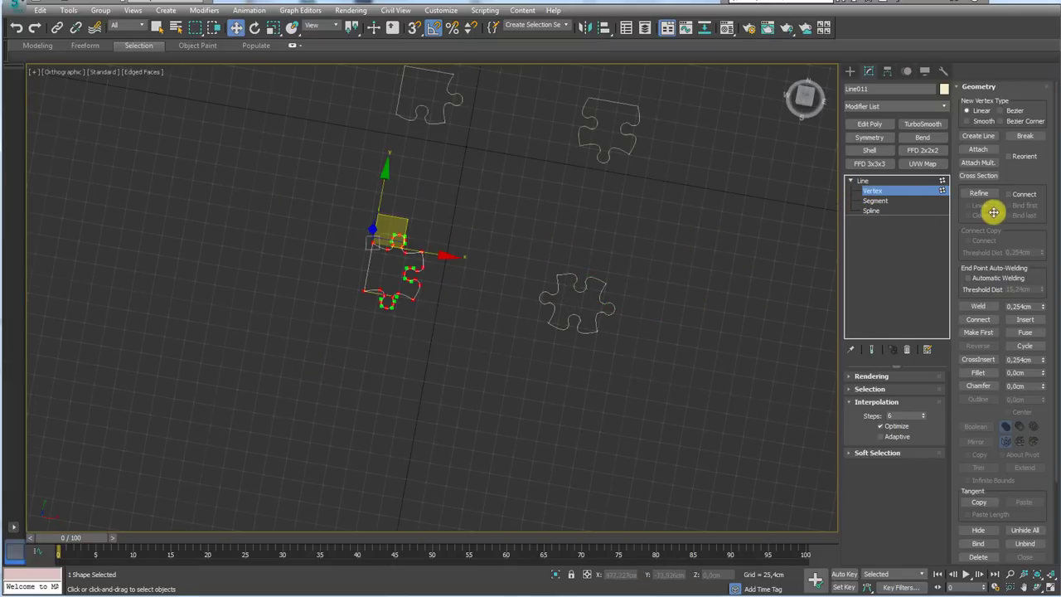
click(981, 305)
- Weld the top-right piece's end vertices, then select all four piece outlines
click(871, 180)
click(630, 136)
click(873, 191)
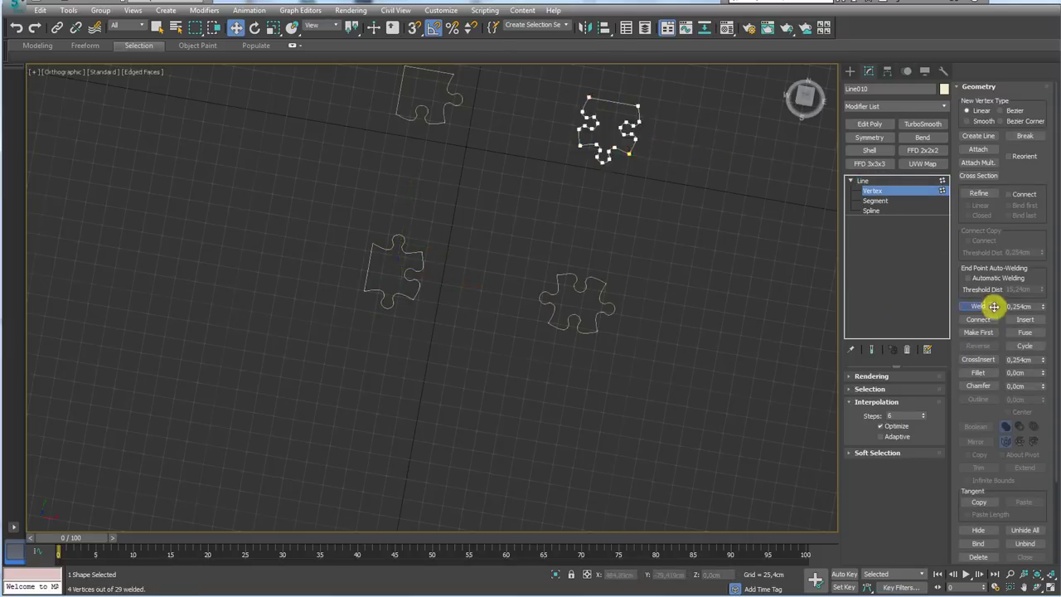
click(863, 180)
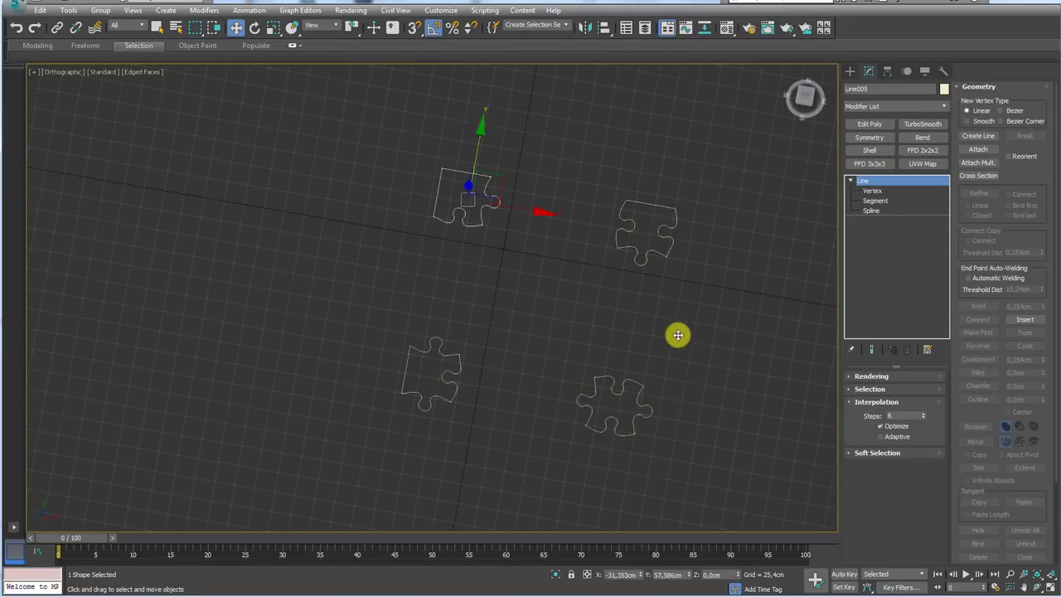
alt+middle_drag(677, 333, 710, 304)
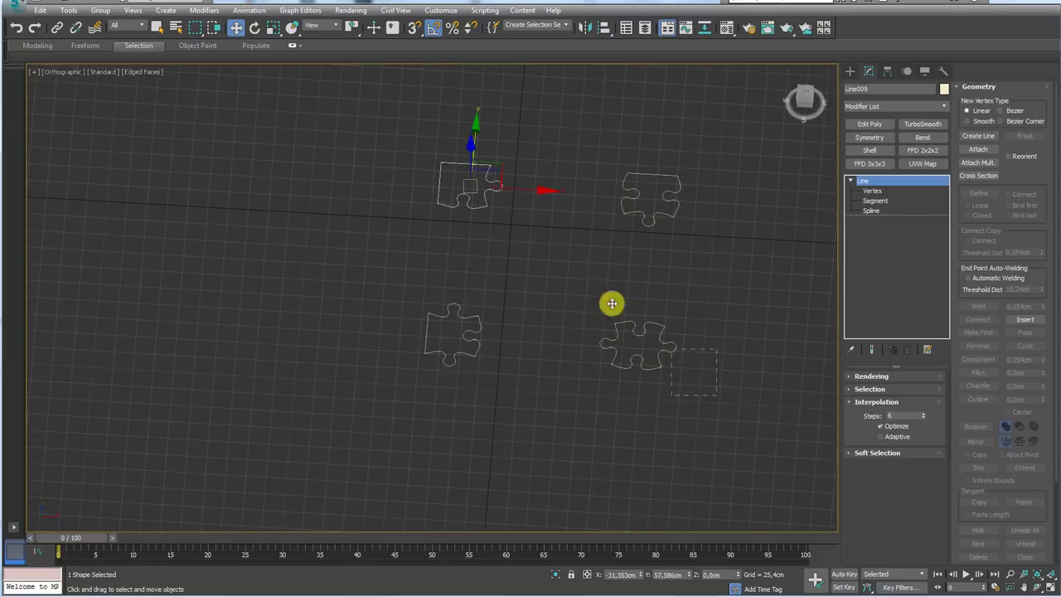
drag(710, 390, 509, 171)
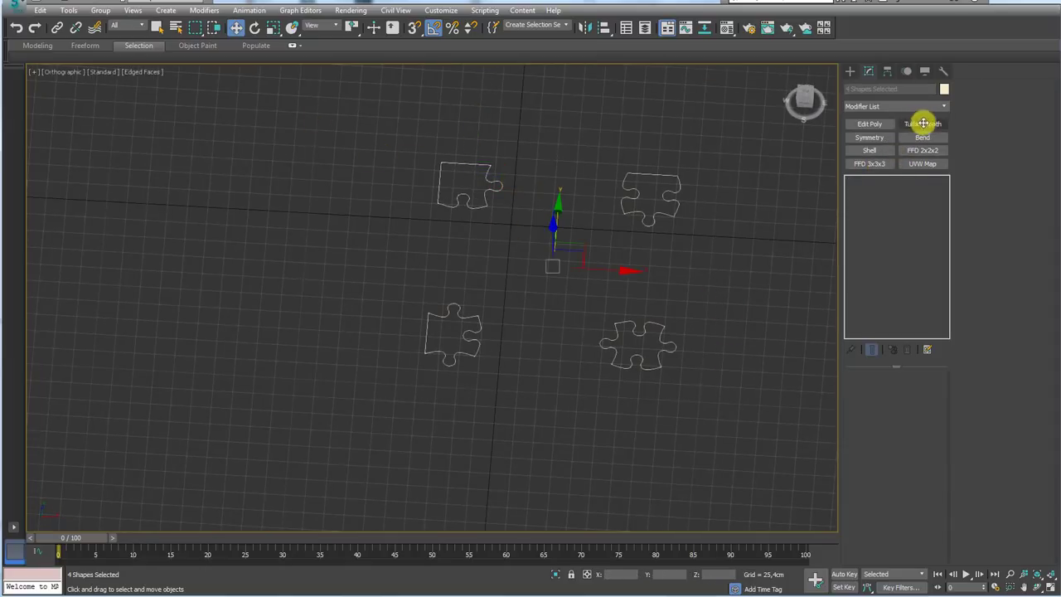
- Apply a trial Extrude with Amount 10,16cm to the four pieces
click(943, 106)
scroll(947, 165, down, 2)
scroll(887, 301, down, 3)
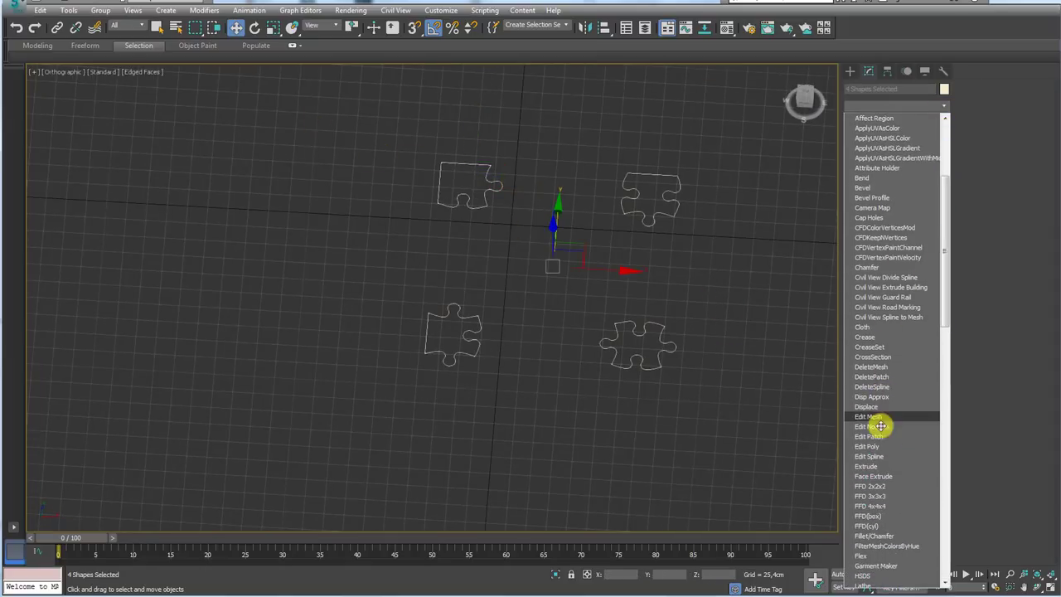
click(874, 466)
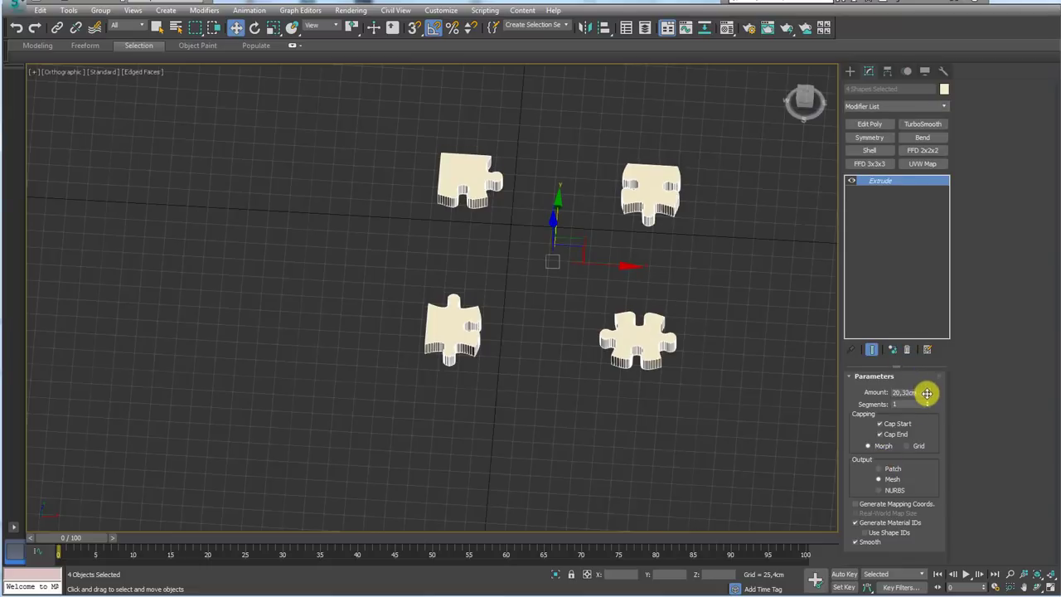
drag(926, 393, 923, 394)
alt+middle_drag(643, 355, 601, 334)
scroll(445, 290, up, 2)
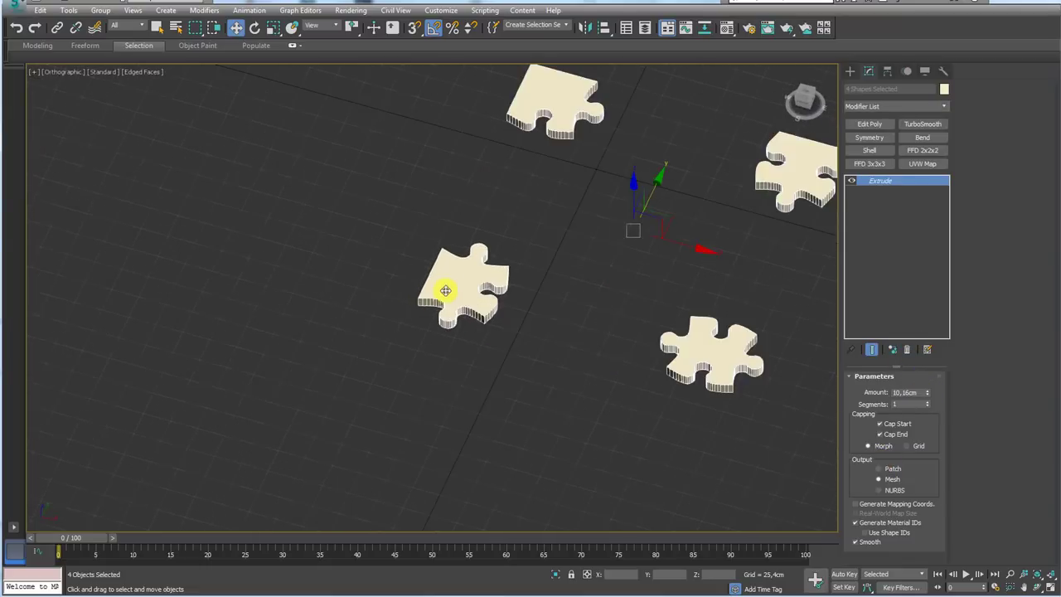
scroll(445, 290, up, 2)
mouse_move(451, 307)
alt+middle_down()
mouse_move(561, 298)
mouse_move(685, 255)
alt+middle_up()
scroll(580, 299, down, 3)
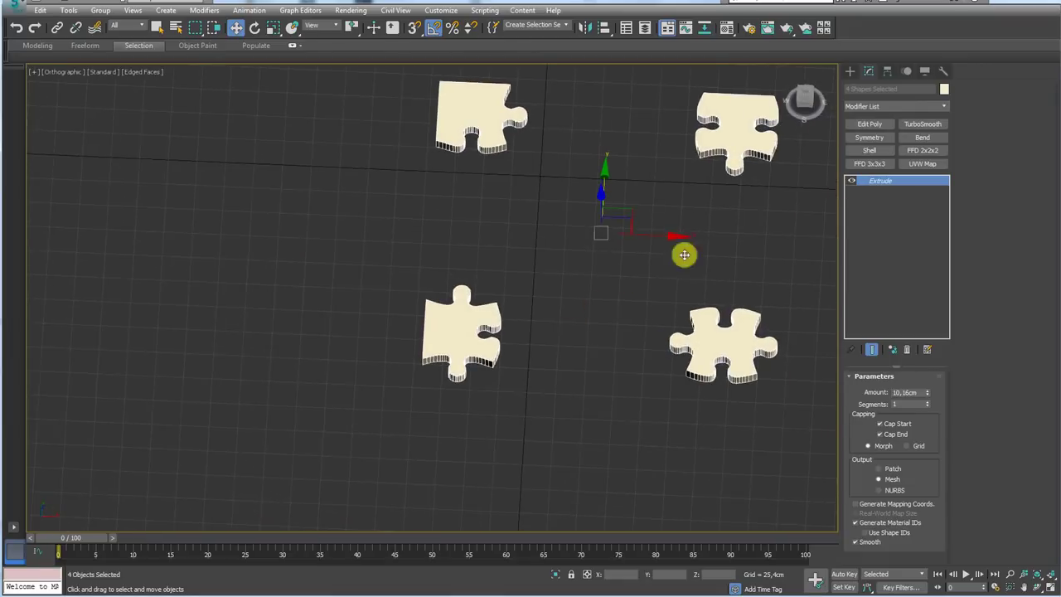
- Delete the Extrude modifier so the pieces are flat outlines again
click(906, 351)
scroll(700, 300, down, 2)
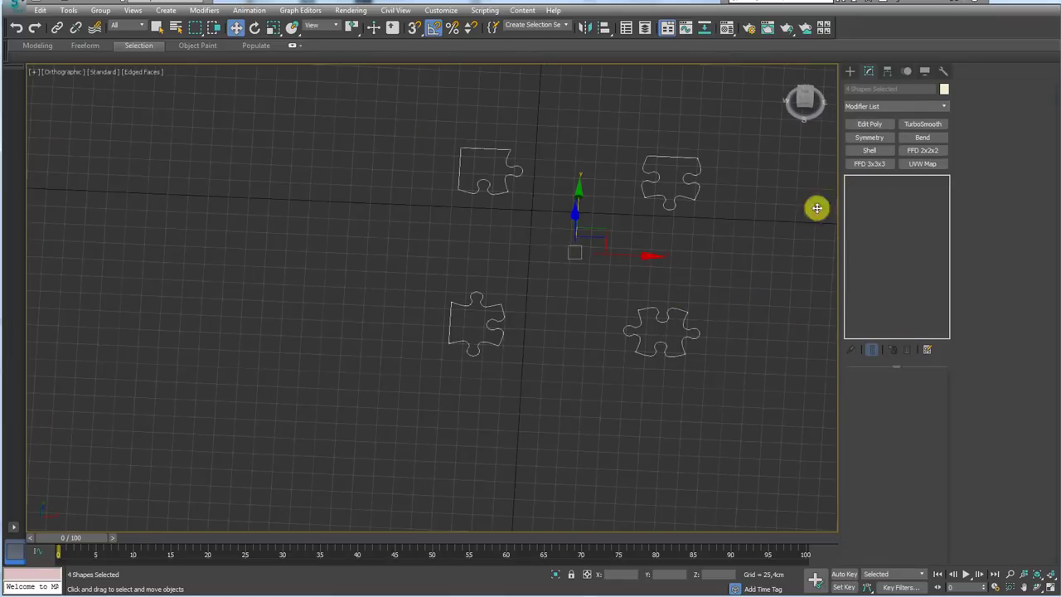
click(943, 107)
drag(944, 135, 945, 202)
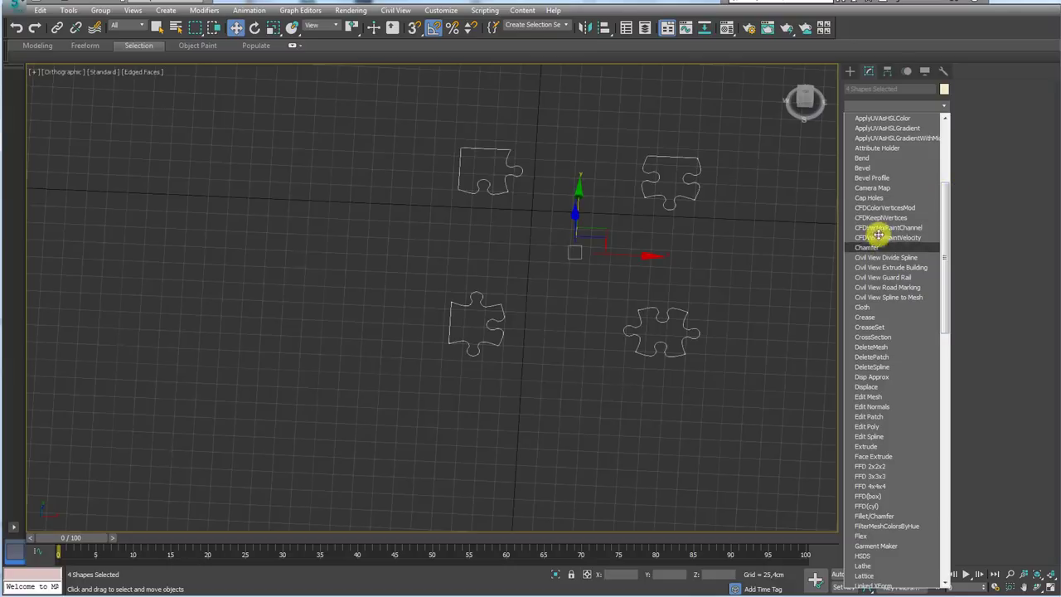
- Apply a Bevel modifier with Level 1 Height 1,0cm
click(871, 169)
mouse_move(685, 348)
alt+middle_down()
mouse_move(682, 364)
mouse_move(613, 336)
alt+middle_up()
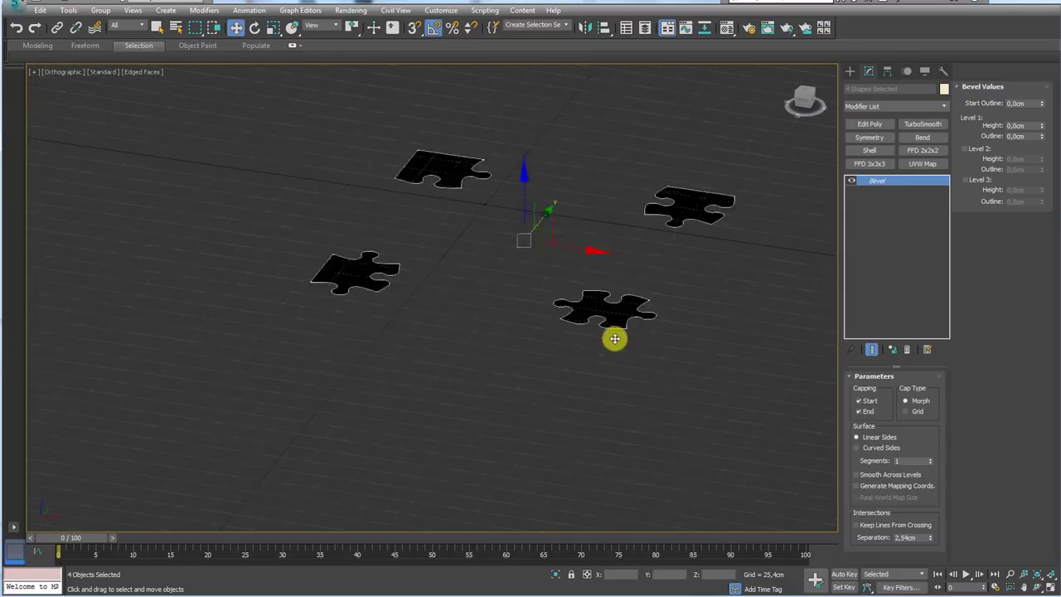
scroll(626, 280, up, 5)
middle_drag(626, 280, 655, 346)
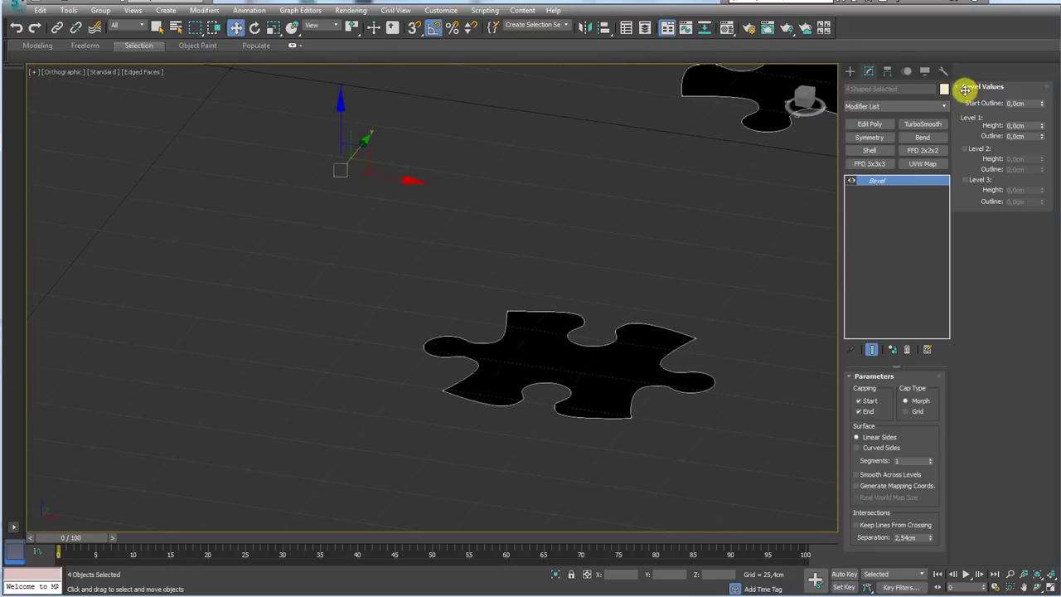
middle_drag(710, 287, 732, 281)
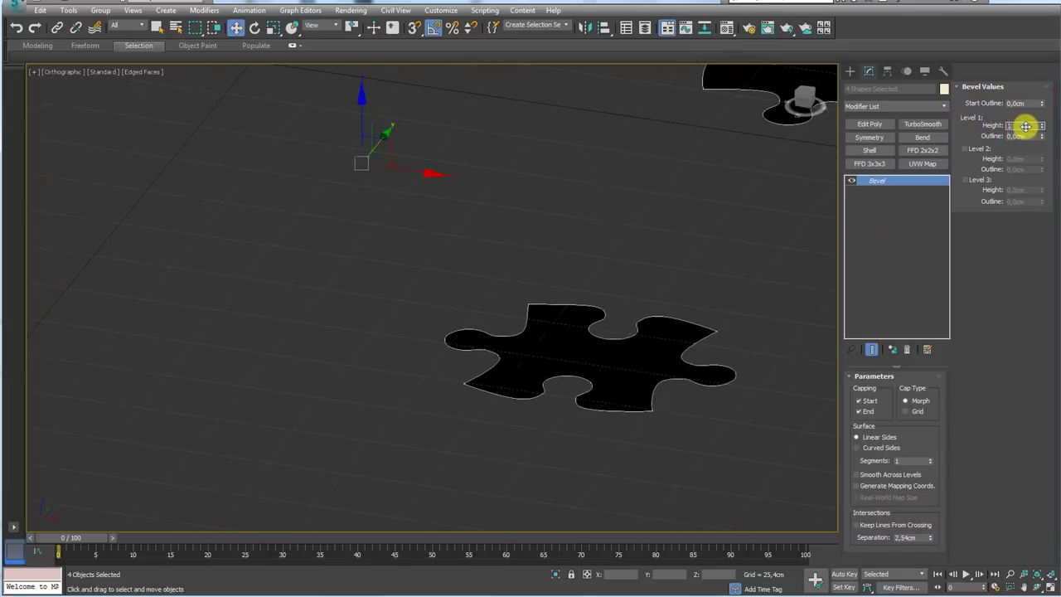
key(Return)
alt+middle_drag(702, 279, 655, 256)
scroll(687, 303, up, 2)
middle_drag(687, 303, 539, 322)
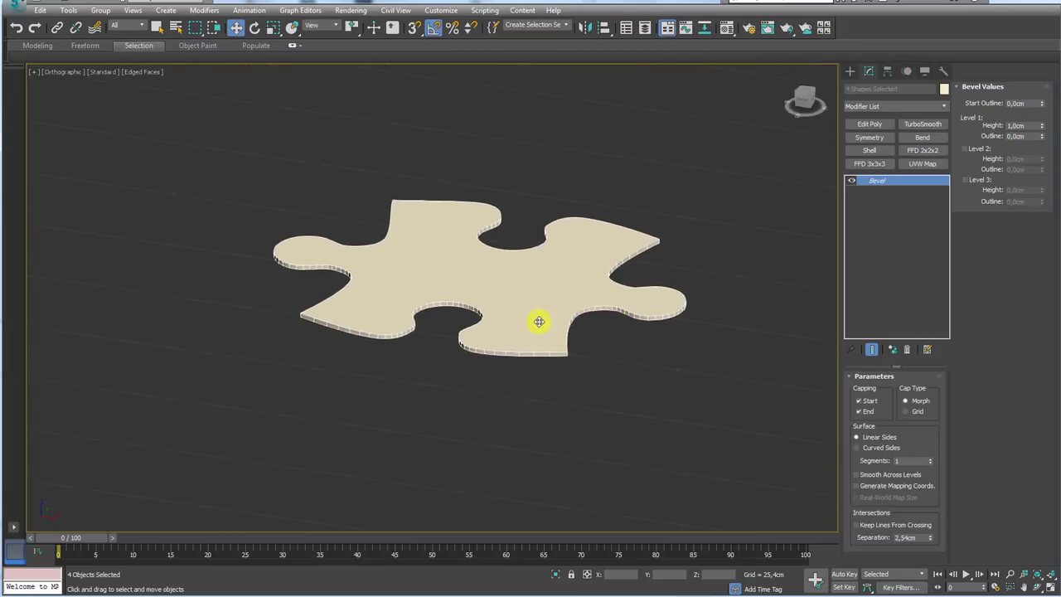
scroll(539, 322, up, 2)
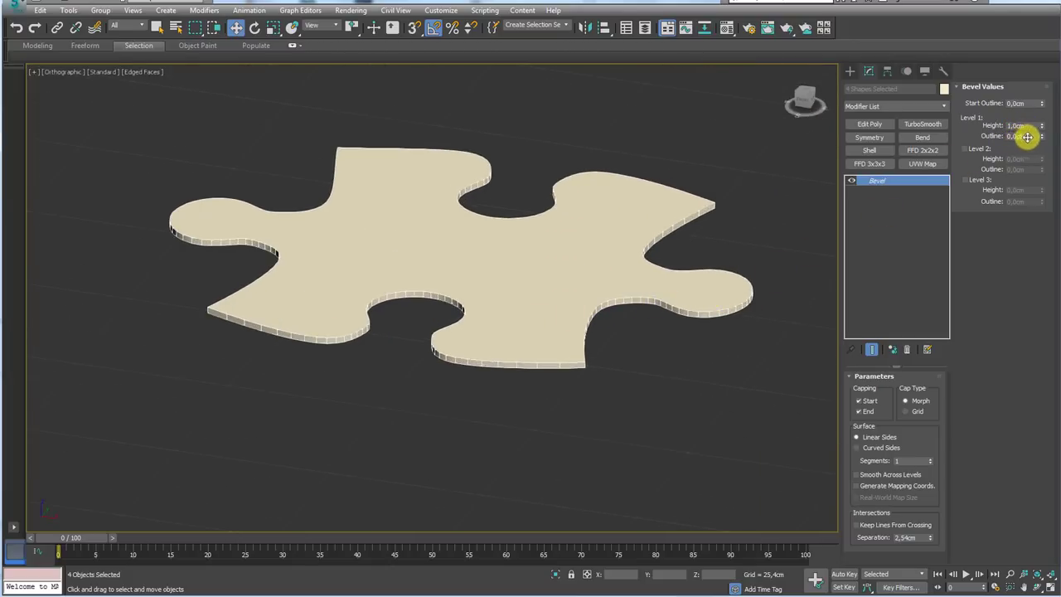
- Set the Level 1 Outline to -0,5cm and enable Level 2
drag(1027, 137, 1000, 137)
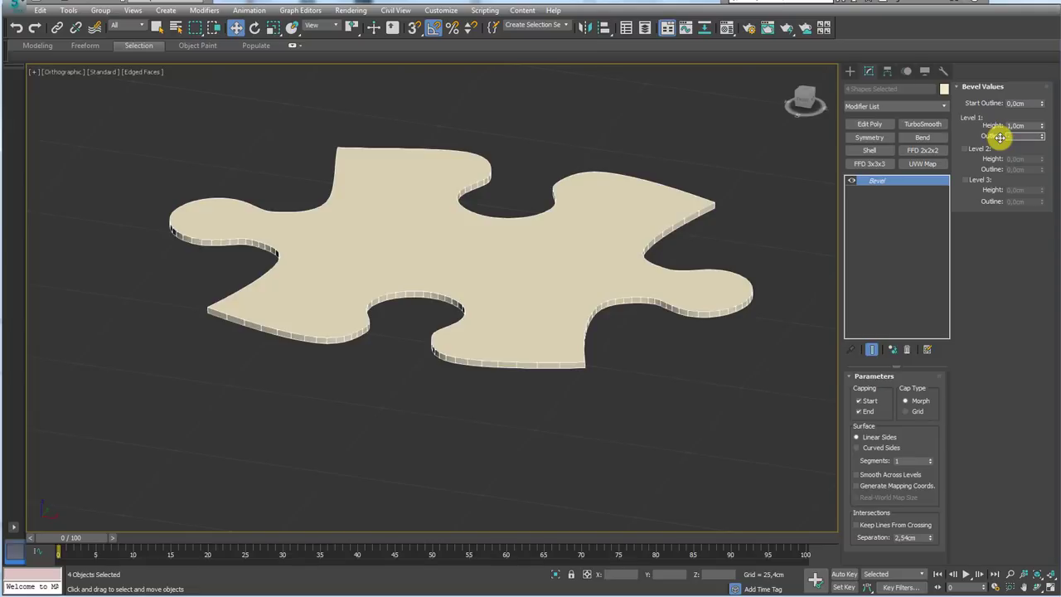
text(-0,5)
key(Return)
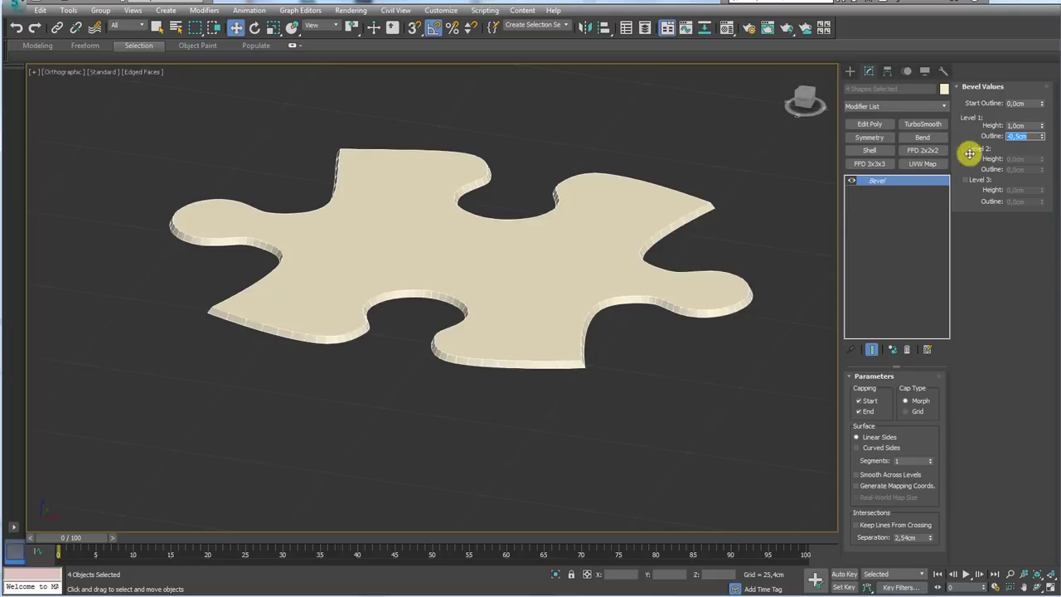
click(964, 149)
text(0,5)
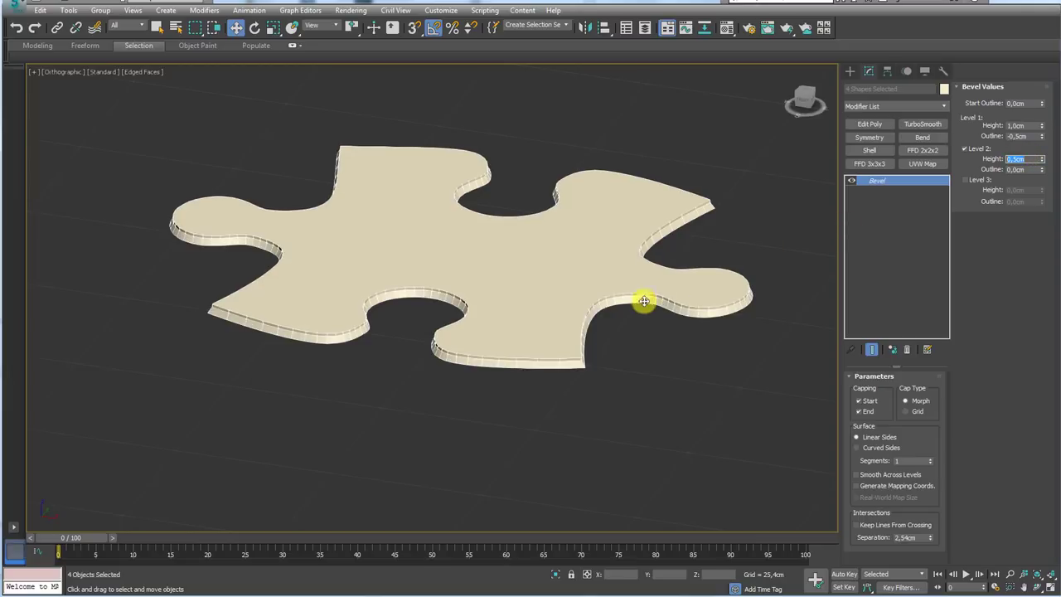
scroll(609, 289, up, 3)
mouse_move(626, 245)
alt+middle_down()
mouse_move(672, 284)
mouse_move(657, 300)
alt+middle_up()
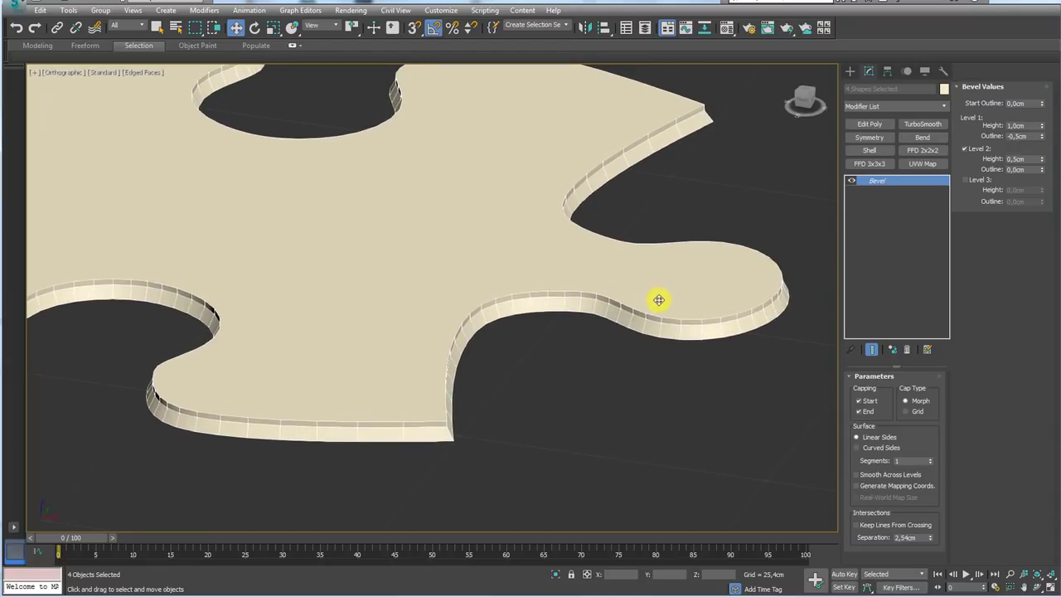
click(1023, 169)
text(-,5)
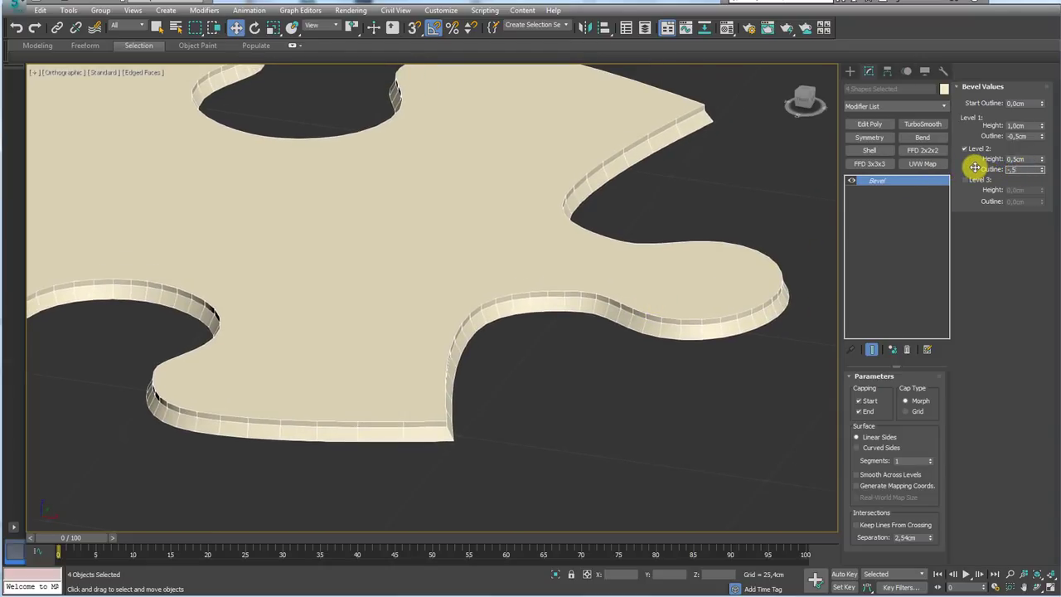
key(Return)
scroll(588, 286, down, 3)
scroll(563, 264, down, 3)
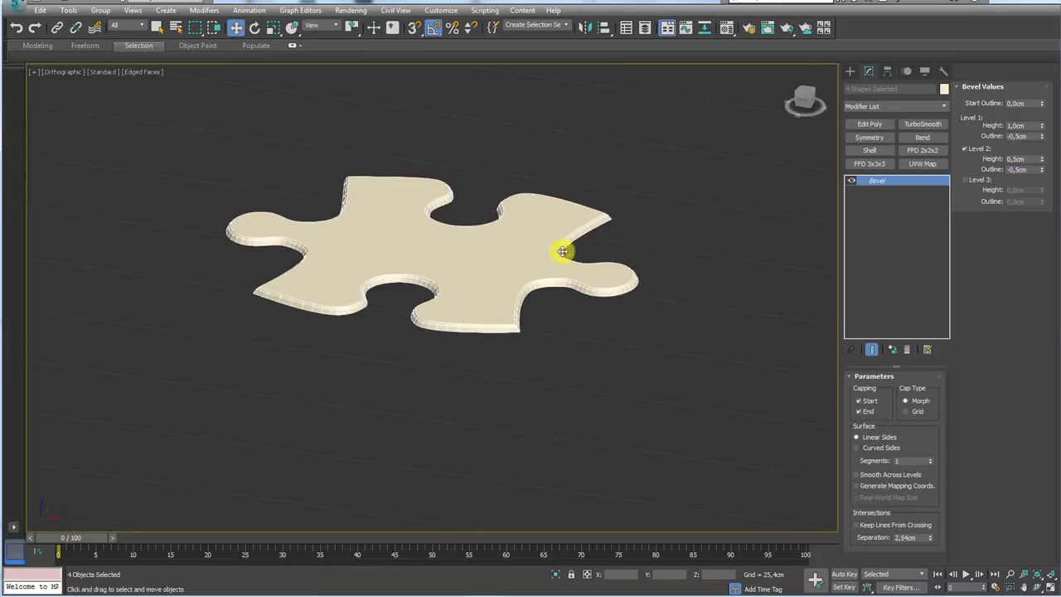
scroll(539, 273, up, 5)
scroll(515, 301, down, 3)
middle_drag(588, 303, 648, 246)
scroll(573, 265, up, 2)
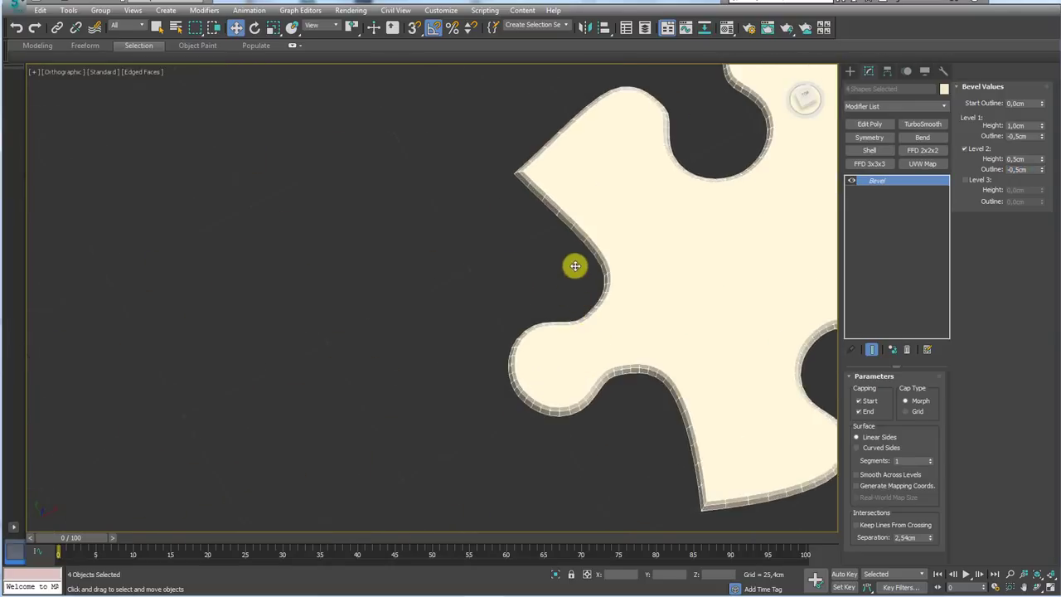
scroll(571, 200, up, 2)
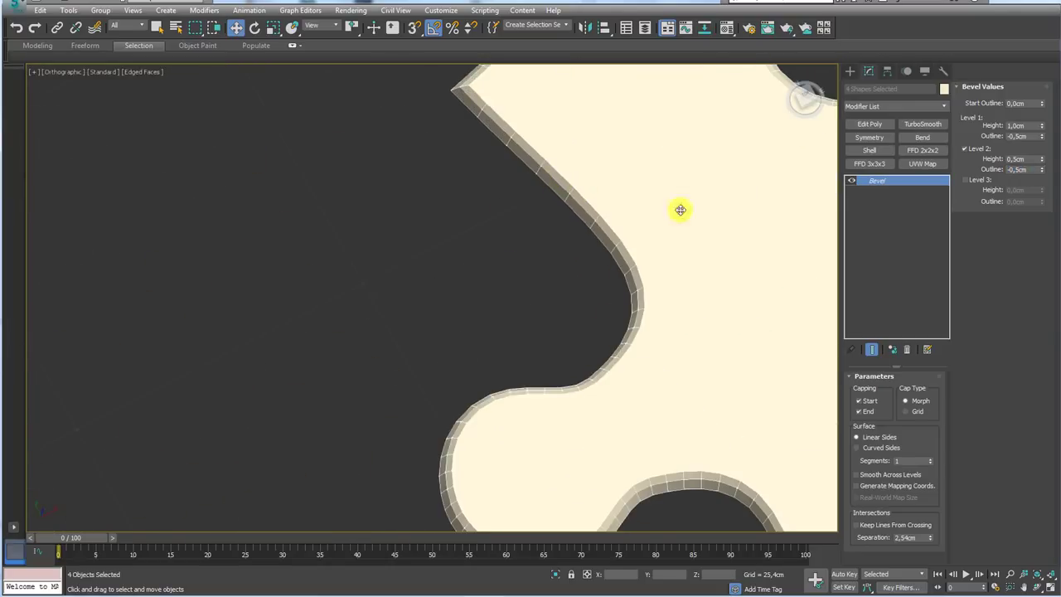
scroll(679, 210, down, 3)
scroll(568, 265, down, 3)
mouse_move(616, 300)
alt+middle_down()
mouse_move(585, 290)
mouse_move(702, 378)
alt+middle_up()
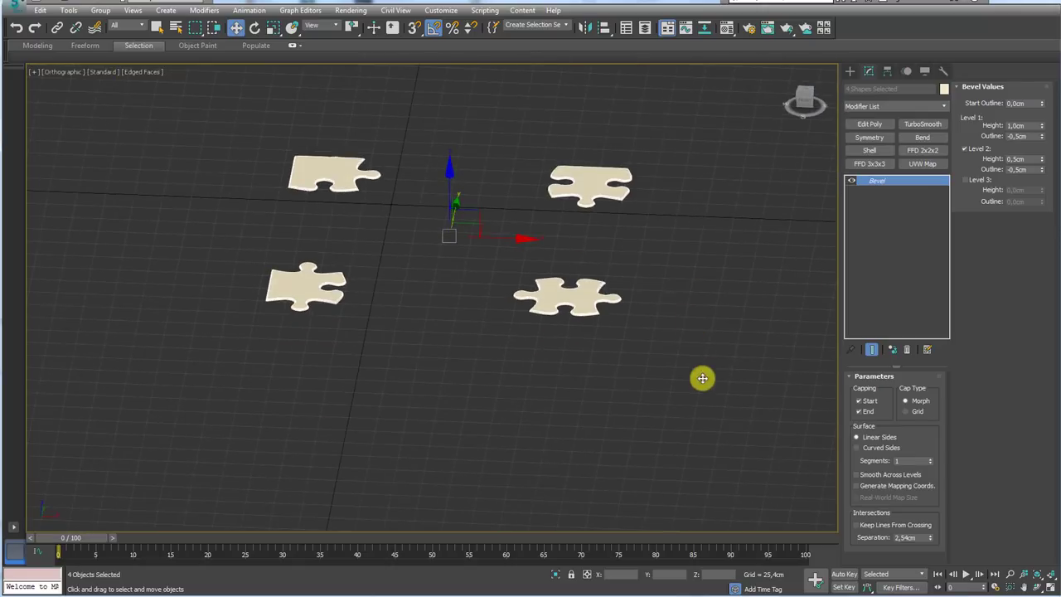
drag(218, 126, 218, 126)
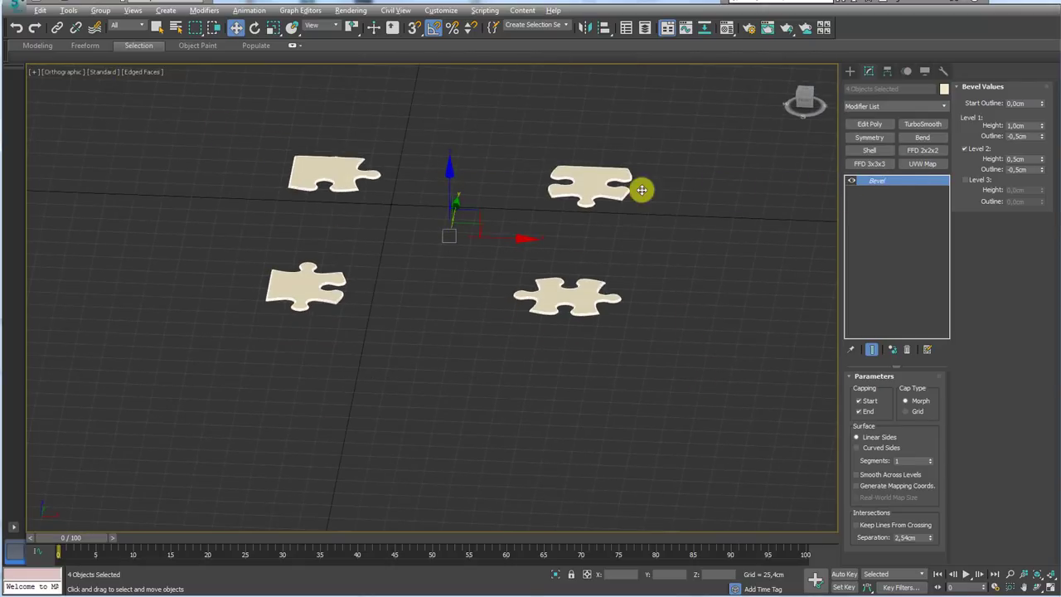
mouse_move(641, 190)
alt+middle_down()
mouse_move(642, 285)
mouse_move(658, 211)
mouse_move(709, 249)
alt+middle_up()
- Delete the stray vertex on Line009's straight top edge and return to the Bevel level
click(710, 263)
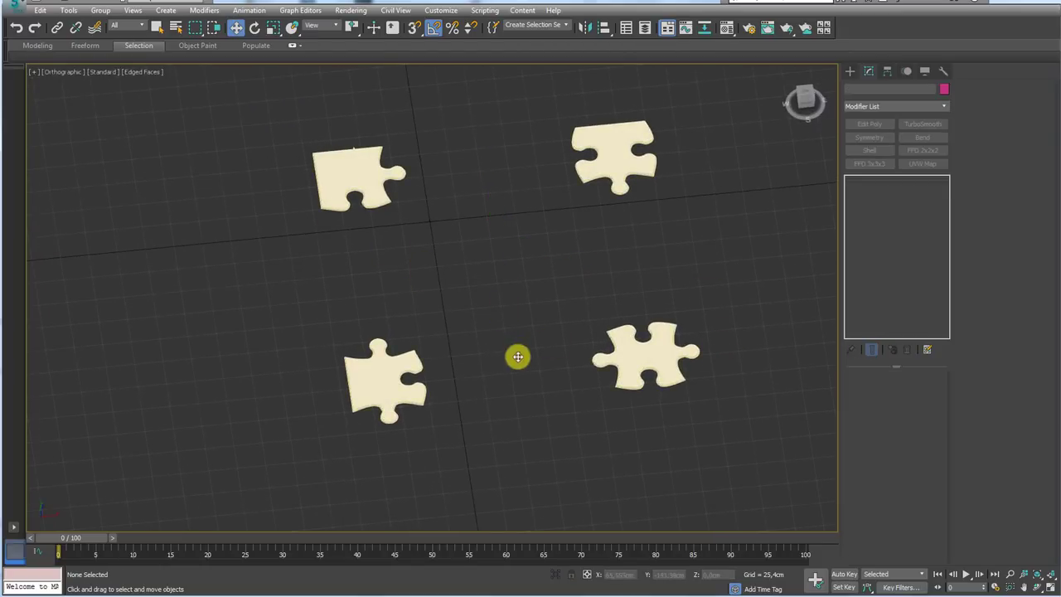
mouse_move(403, 309)
alt+middle_down()
mouse_move(409, 334)
mouse_move(407, 261)
alt+middle_up()
scroll(407, 260, up, 3)
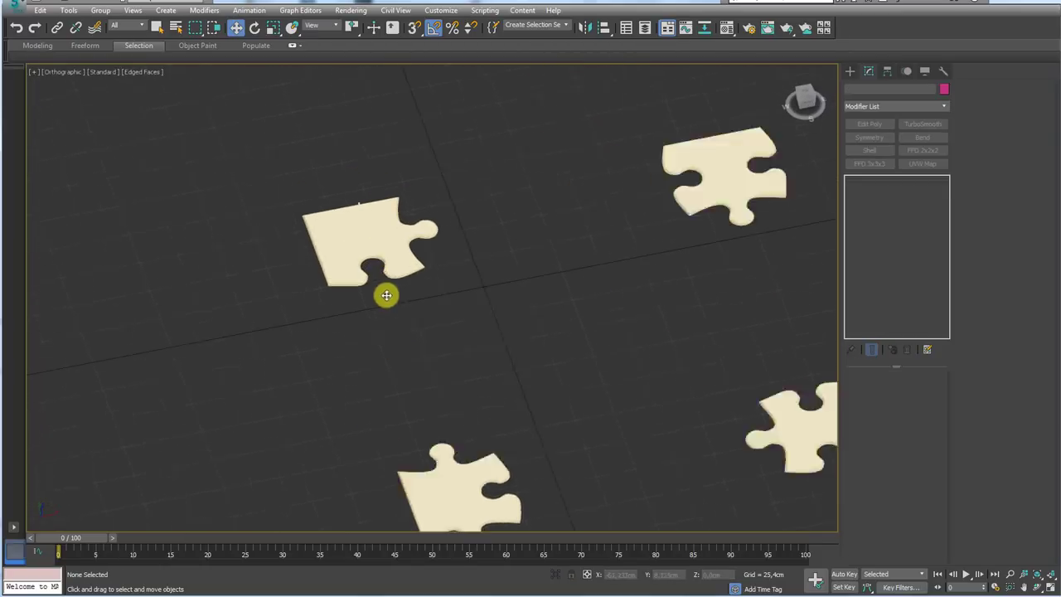
scroll(386, 293, up, 5)
scroll(348, 149, up, 3)
scroll(364, 139, up, 3)
click(364, 139)
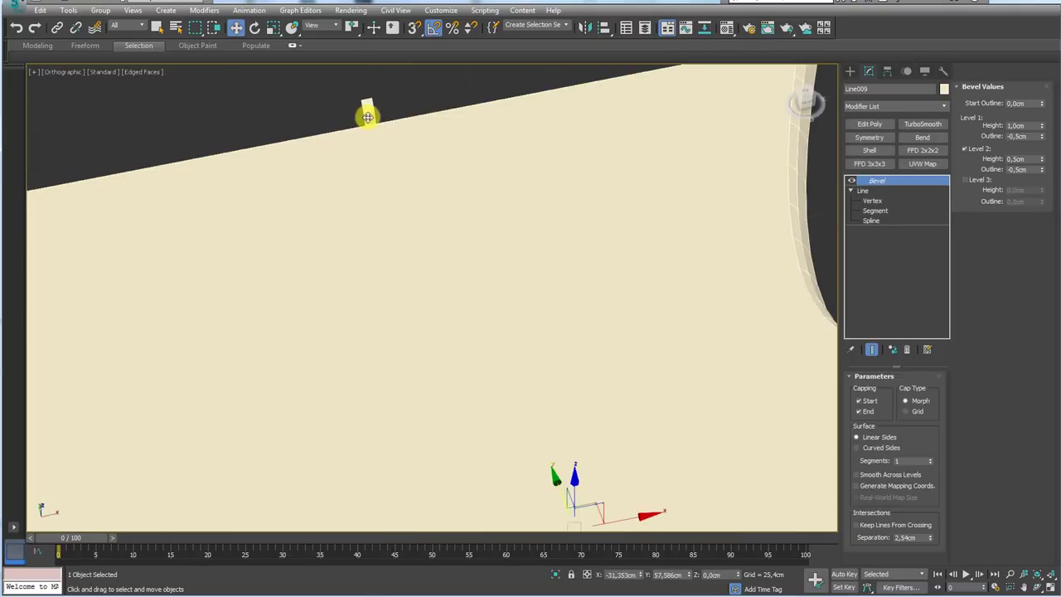
click(866, 199)
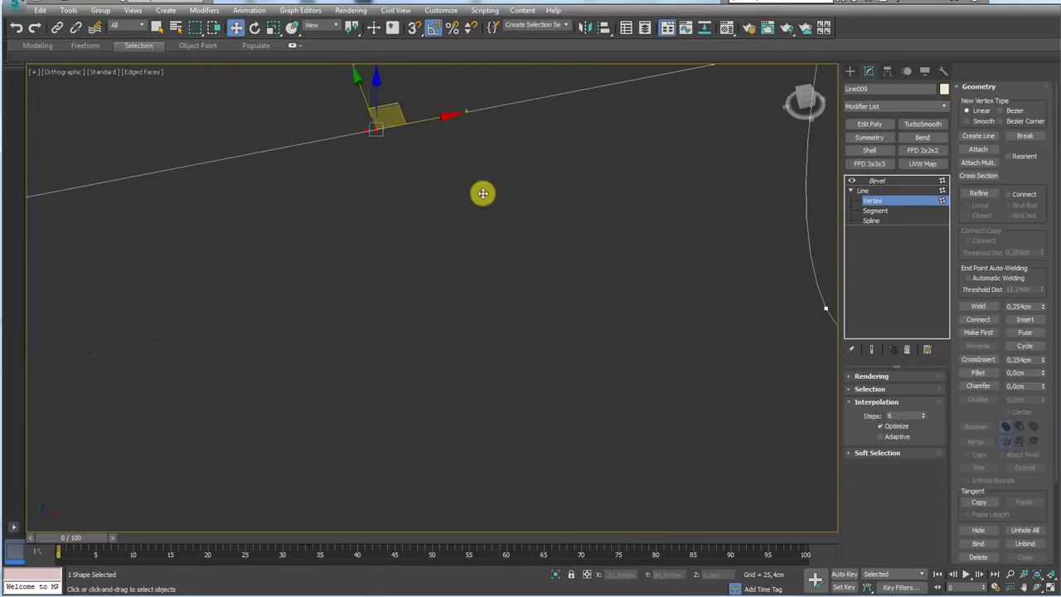
scroll(561, 260, down, 2)
scroll(552, 295, down, 3)
scroll(552, 295, down, 2)
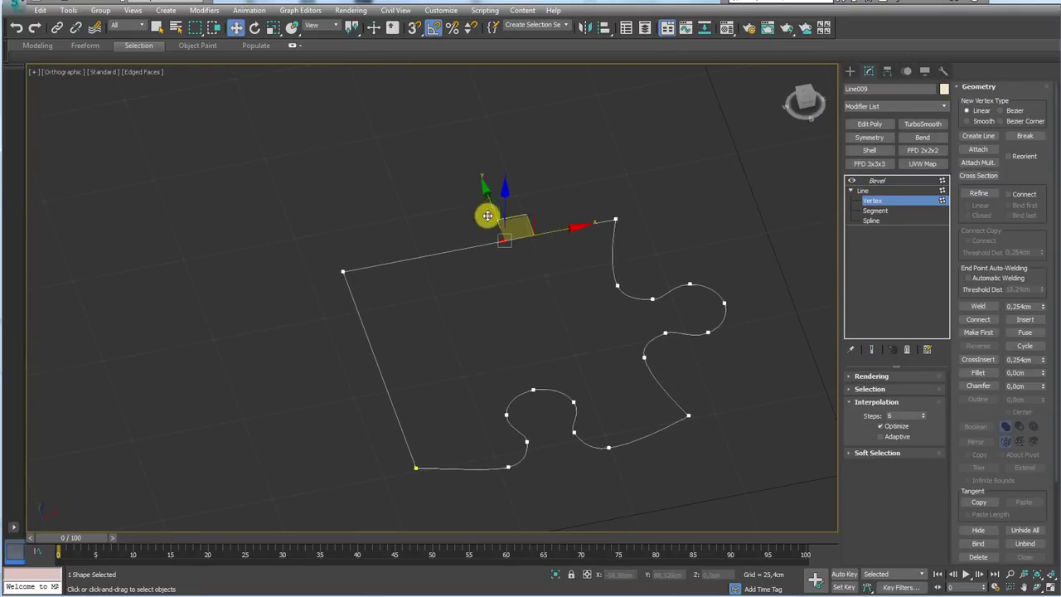
key(Delete)
click(870, 180)
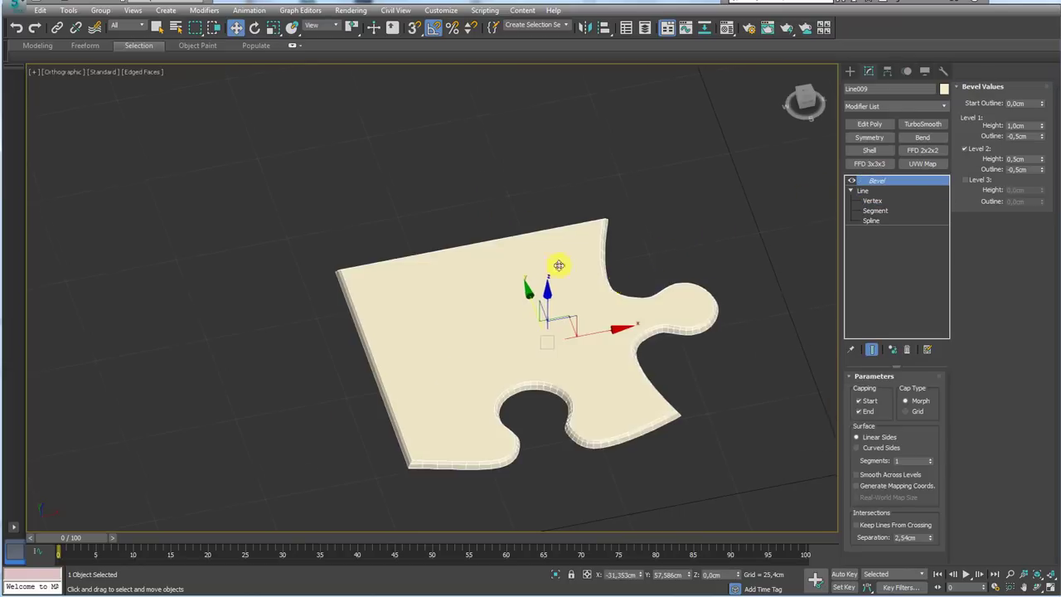
scroll(580, 265, down, 5)
scroll(429, 234, down, 2)
scroll(450, 282, down, 3)
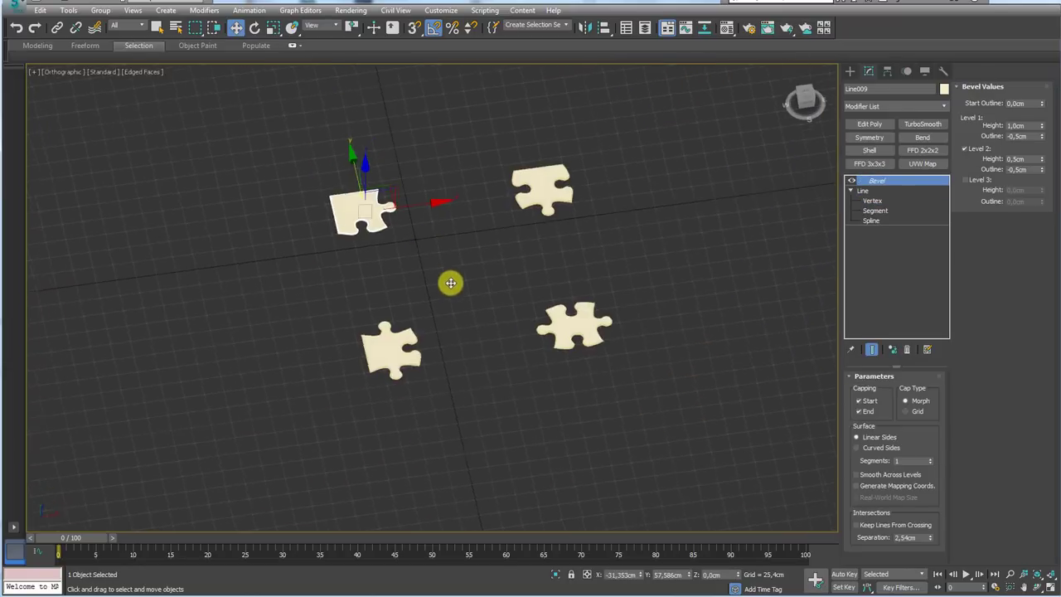
middle_drag(425, 322, 465, 334)
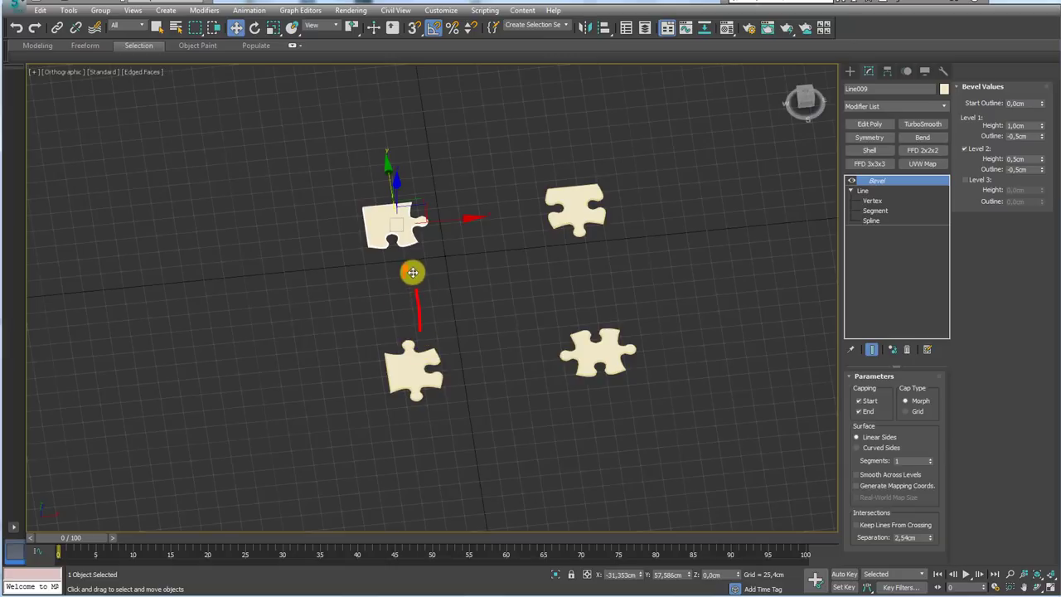
mouse_move(528, 308)
mouse_down()
mouse_move(438, 272)
mouse_move(455, 272)
mouse_up()
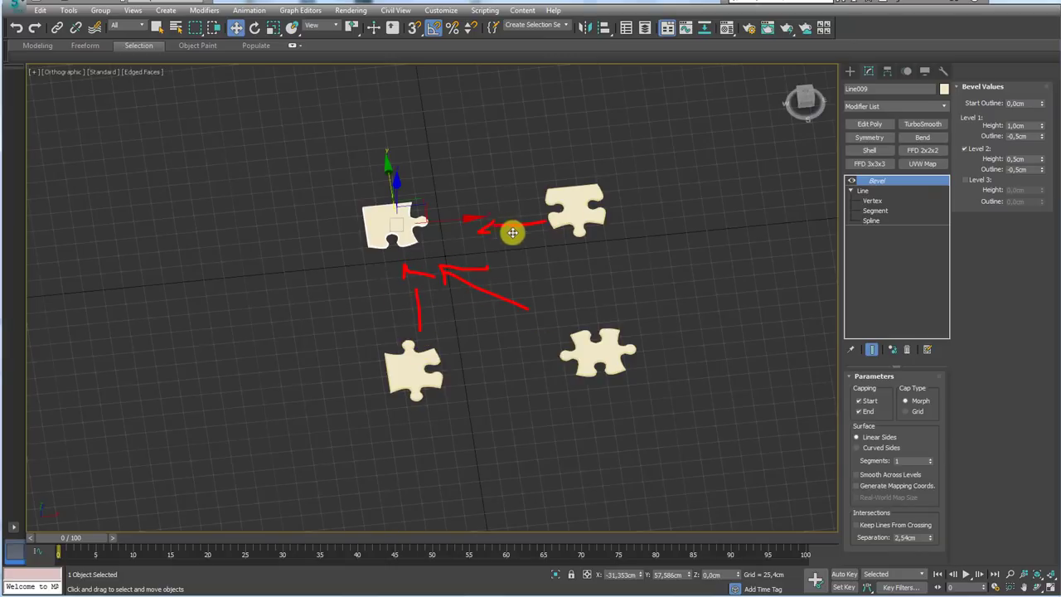
- Align the bottom-left piece to the top-left piece, pivot point to pivot point
click(451, 316)
click(417, 396)
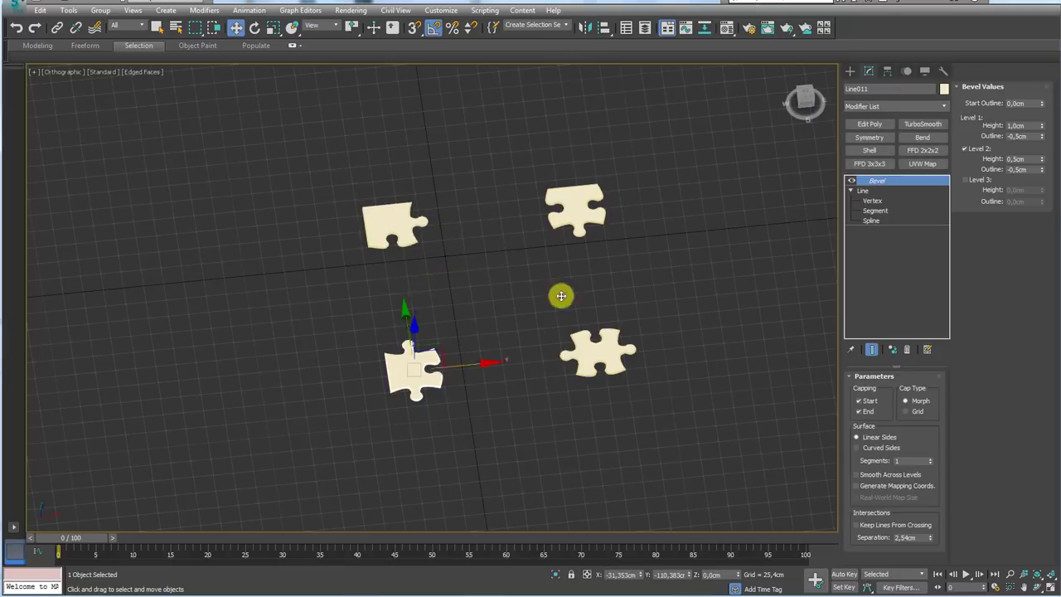
click(605, 28)
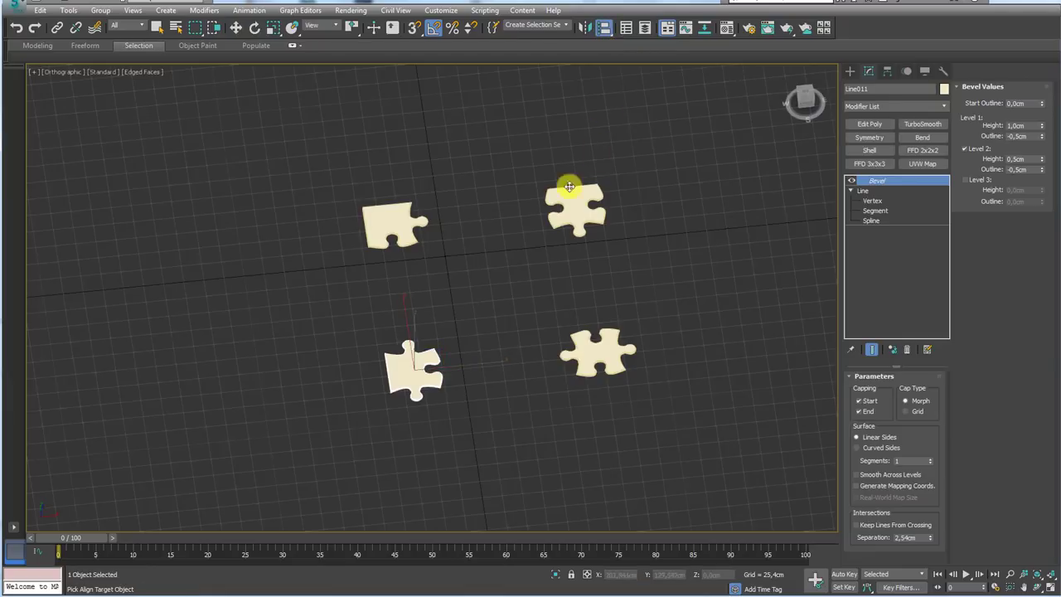
click(397, 234)
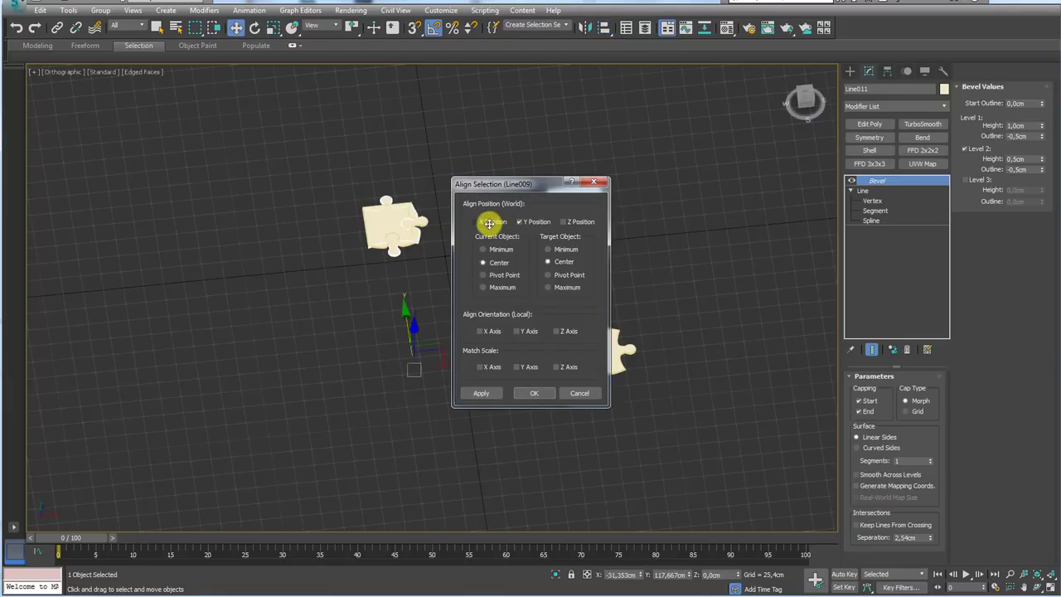
click(489, 275)
click(549, 274)
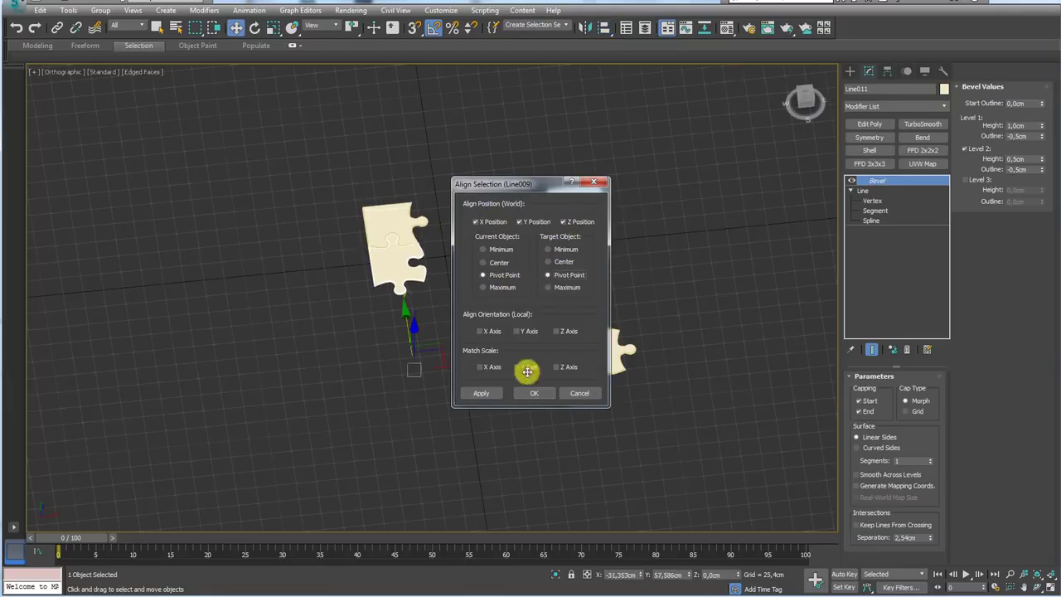
click(532, 392)
- Align the bottom-right piece to the bottom-left piece by X and Y position
click(391, 246)
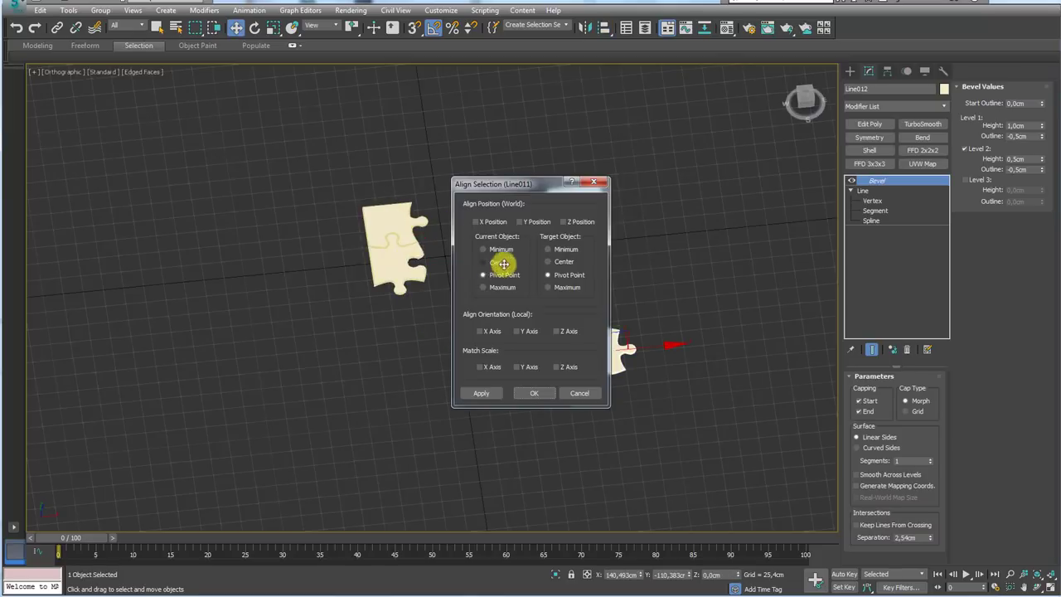
click(490, 223)
click(521, 222)
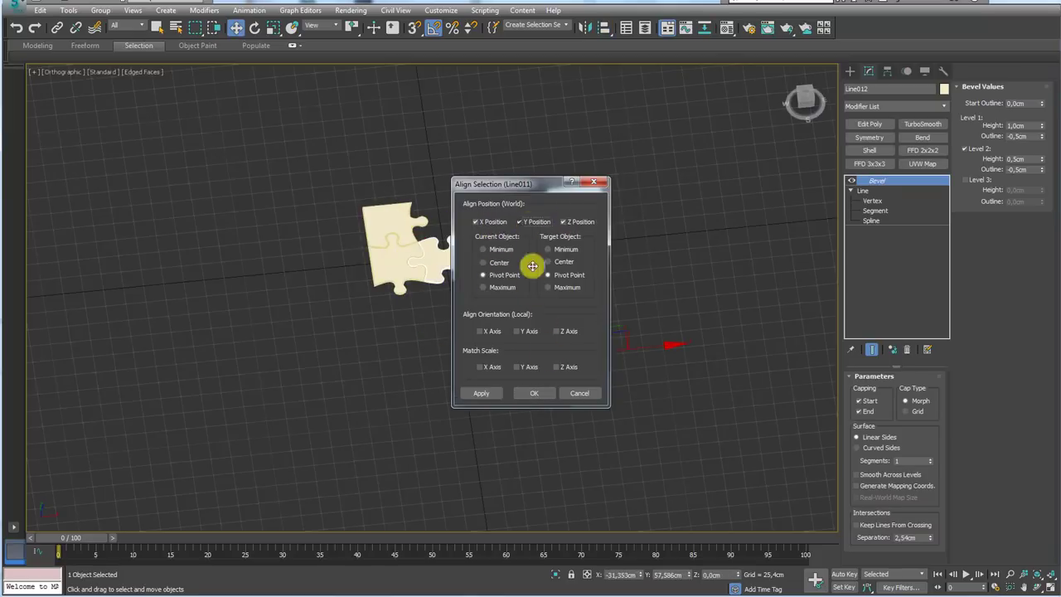
click(534, 393)
- Align the top-right piece to the bottom-right piece, then select all four puzzle pieces
drag(580, 207, 440, 263)
key(alt+a)
click(439, 263)
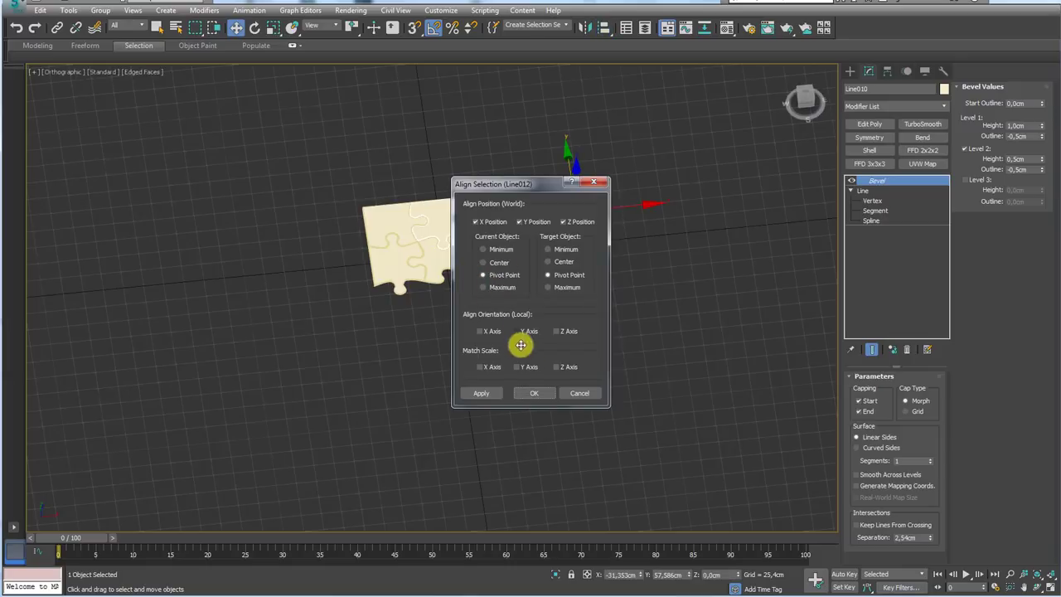
click(535, 392)
scroll(682, 353, up, 2)
drag(654, 377, 437, 260)
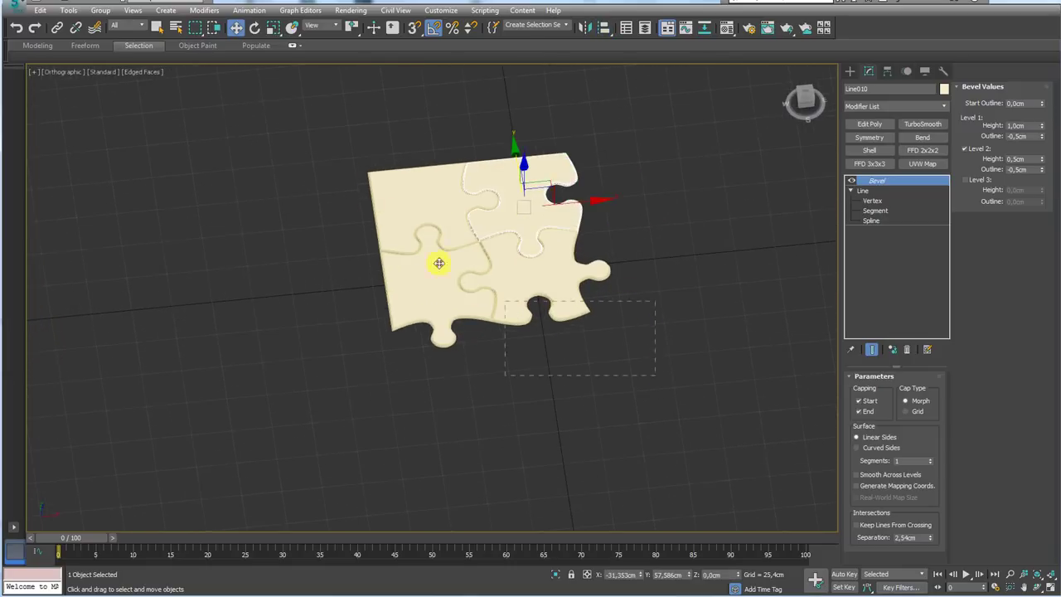
mouse_move(464, 248)
alt+middle_down()
mouse_move(509, 320)
mouse_move(543, 233)
mouse_move(701, 184)
alt+middle_up()
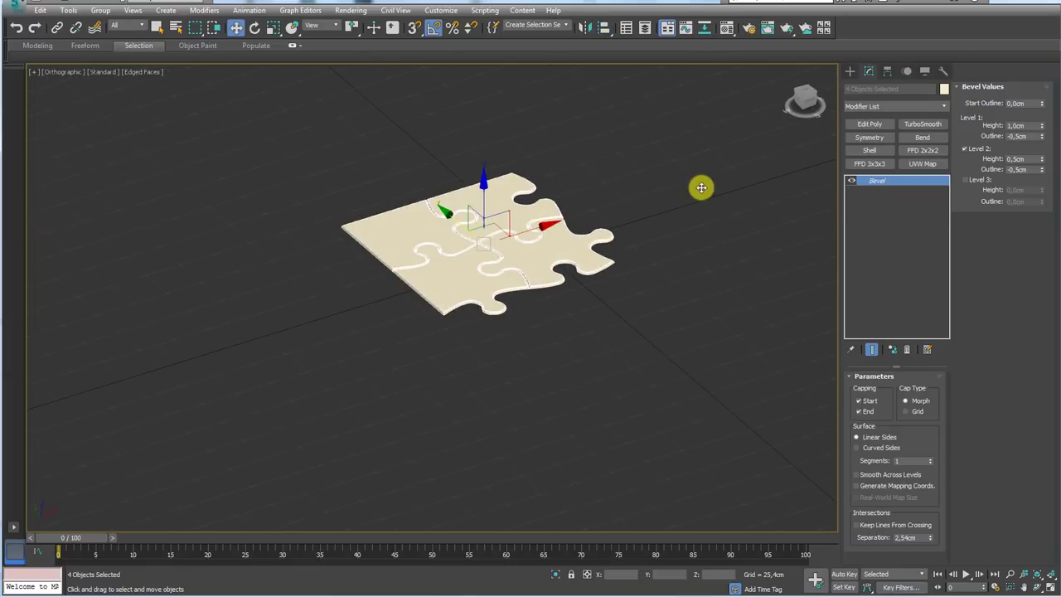
click(701, 185)
click(505, 208)
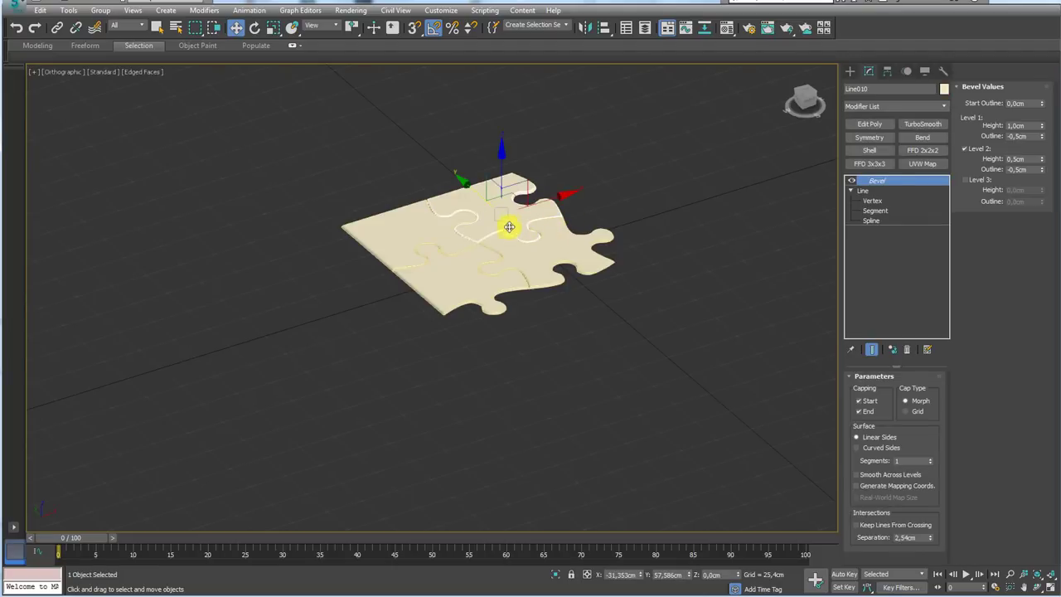
click(542, 254)
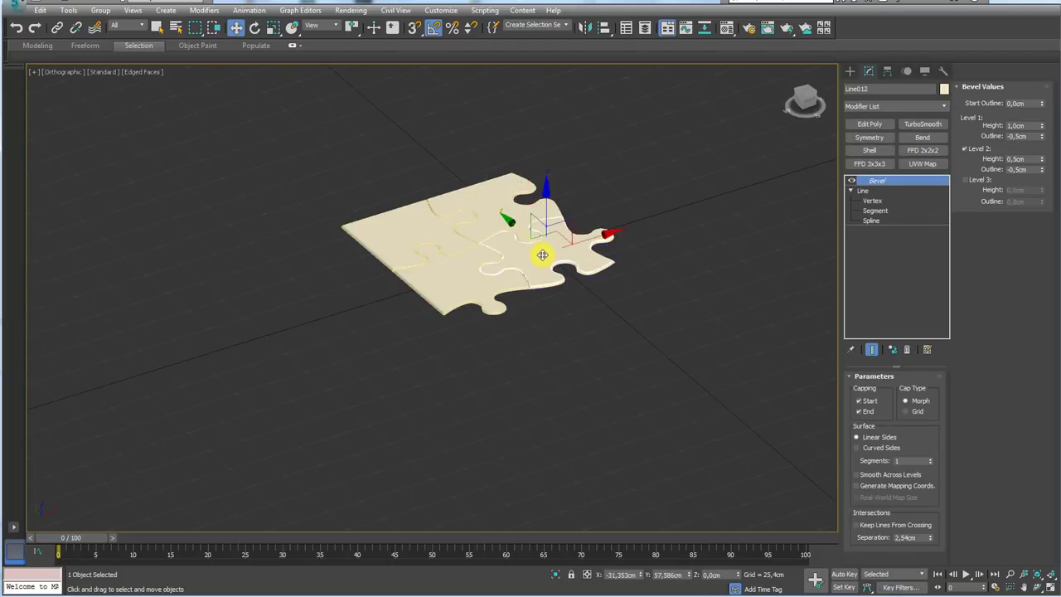
alt+middle_drag(542, 254, 481, 113)
drag(354, 27, 365, 58)
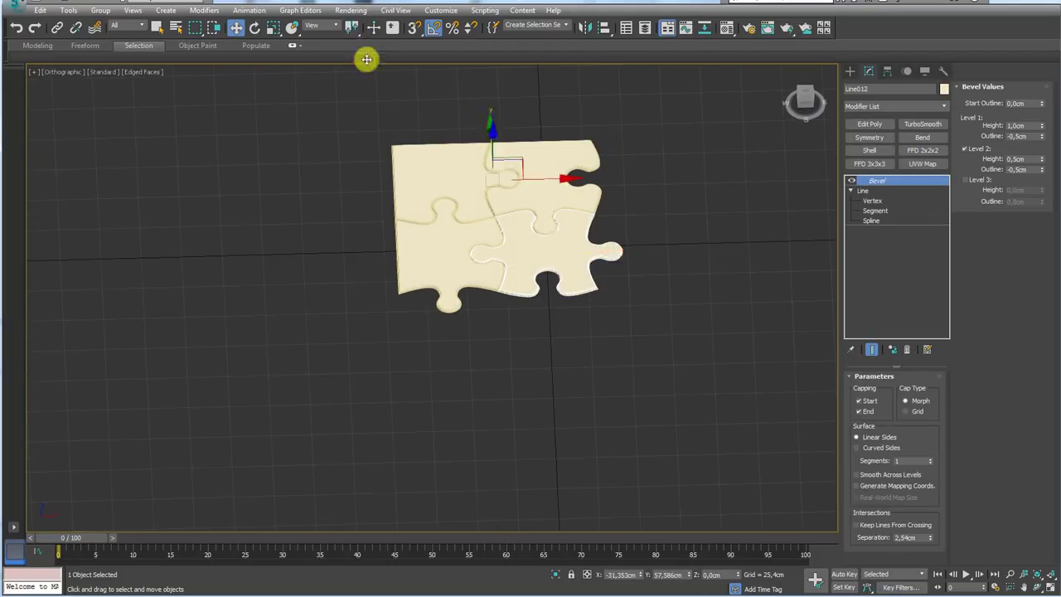
mouse_move(554, 159)
alt+middle_down()
mouse_move(571, 170)
mouse_move(401, 213)
alt+middle_up()
click(400, 213)
click(540, 170)
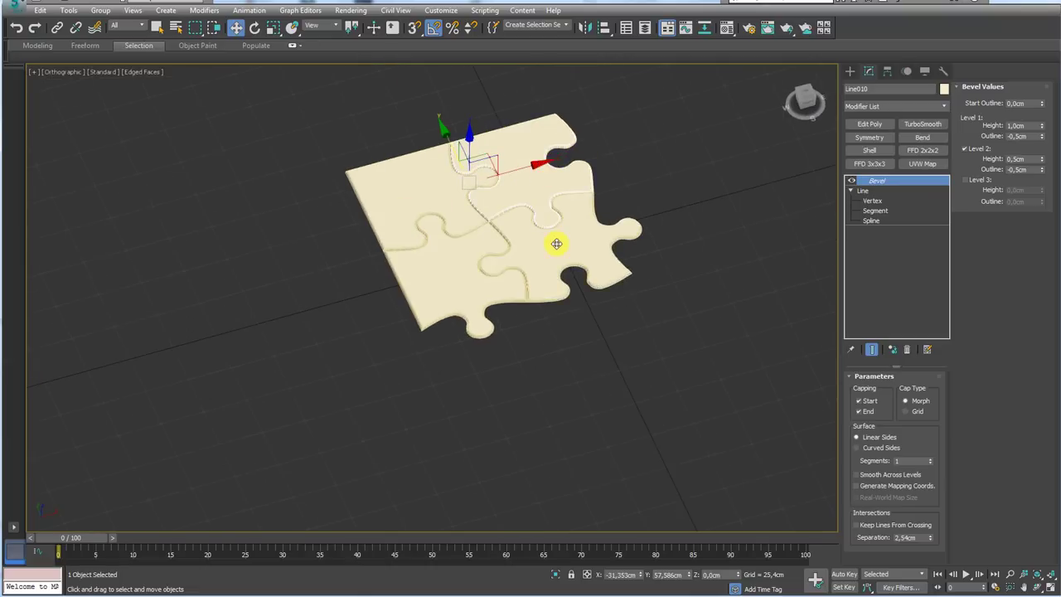
click(555, 239)
click(471, 265)
click(525, 196)
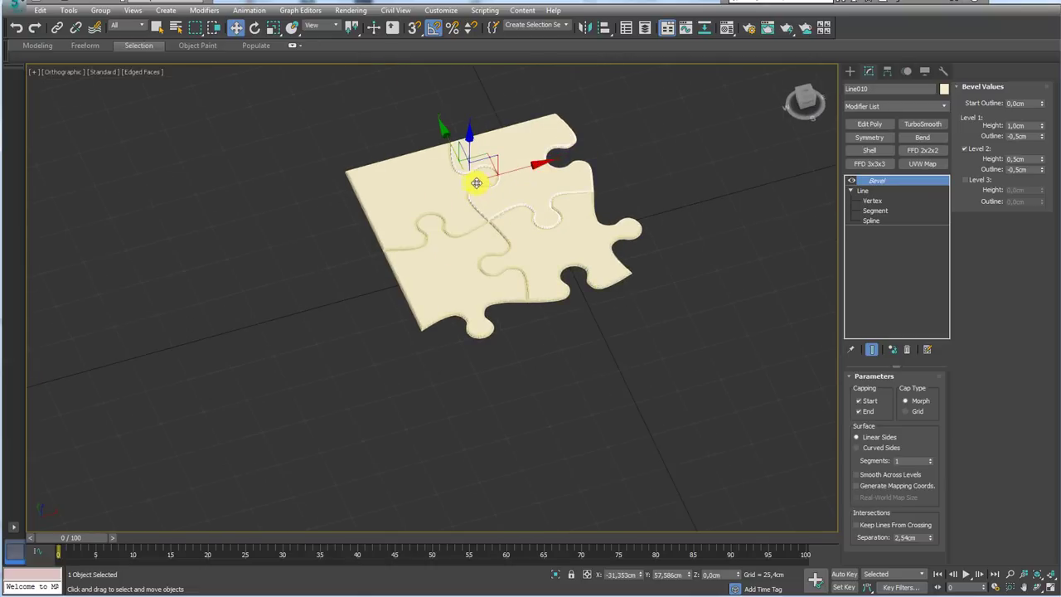
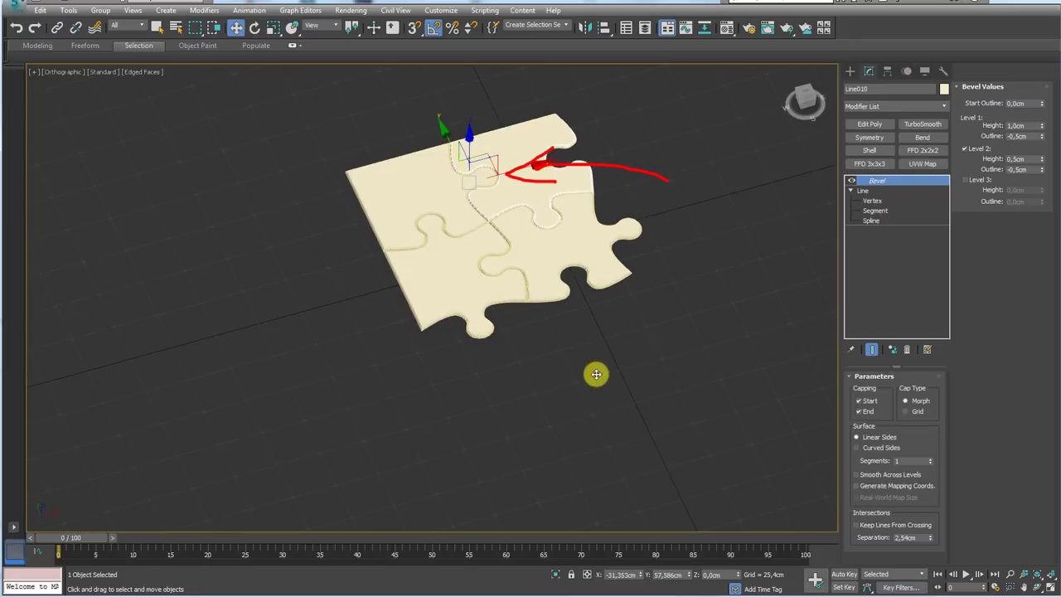
- Select all four puzzle pieces and delete their Bevel modifier, leaving flat spline outlines
drag(584, 360, 488, 207)
drag(304, 346, 405, 222)
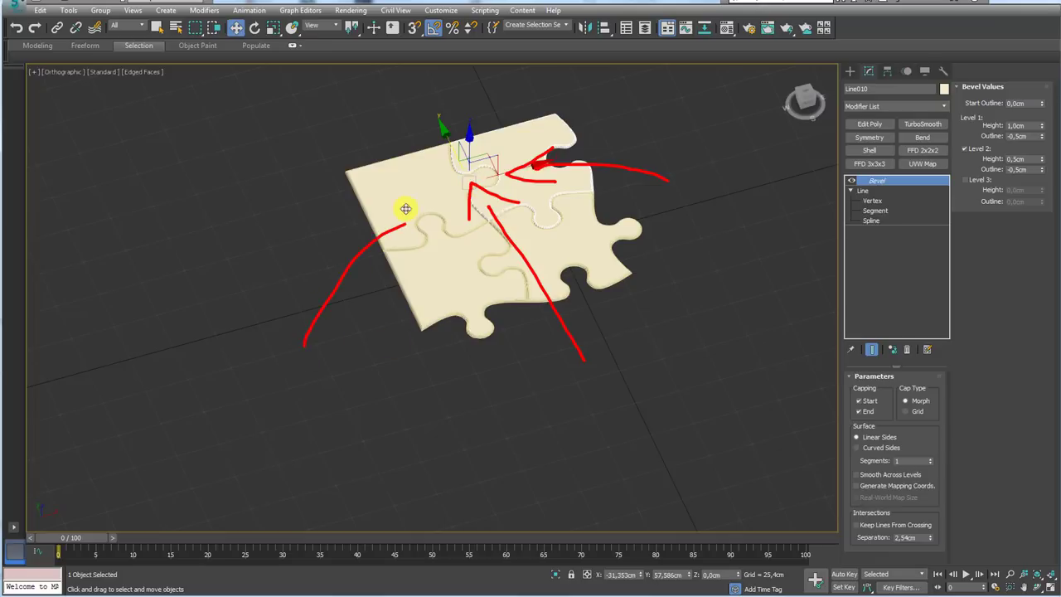
key(Escape)
scroll(580, 208, down, 5)
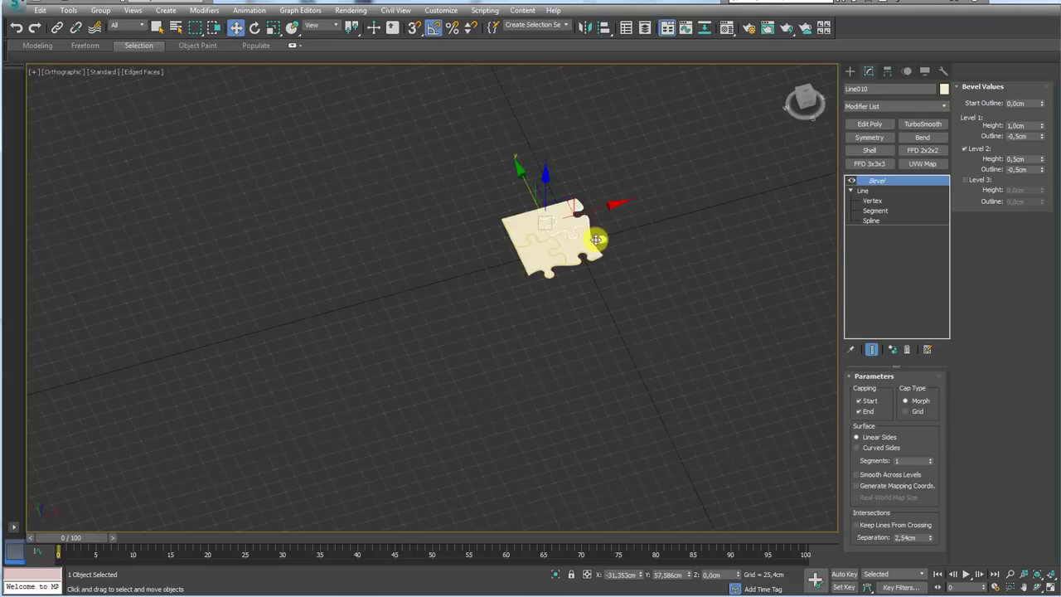
mouse_move(596, 237)
alt+middle_down()
mouse_move(646, 274)
mouse_move(551, 318)
alt+middle_up()
scroll(580, 339, up, 3)
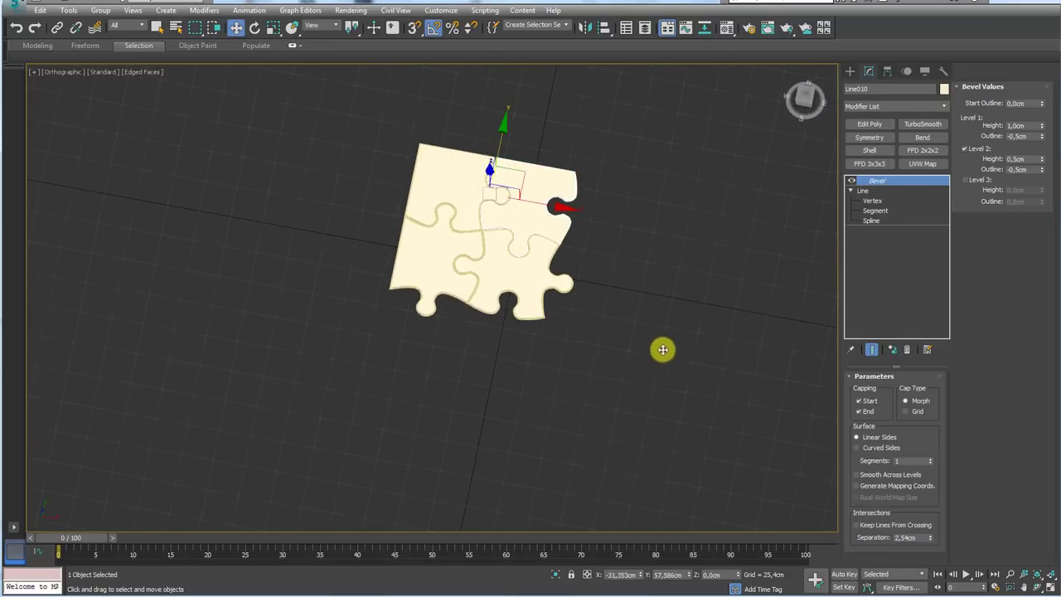
mouse_move(661, 348)
alt+middle_down()
mouse_move(687, 319)
mouse_move(466, 251)
alt+middle_up()
key(ctrl+a)
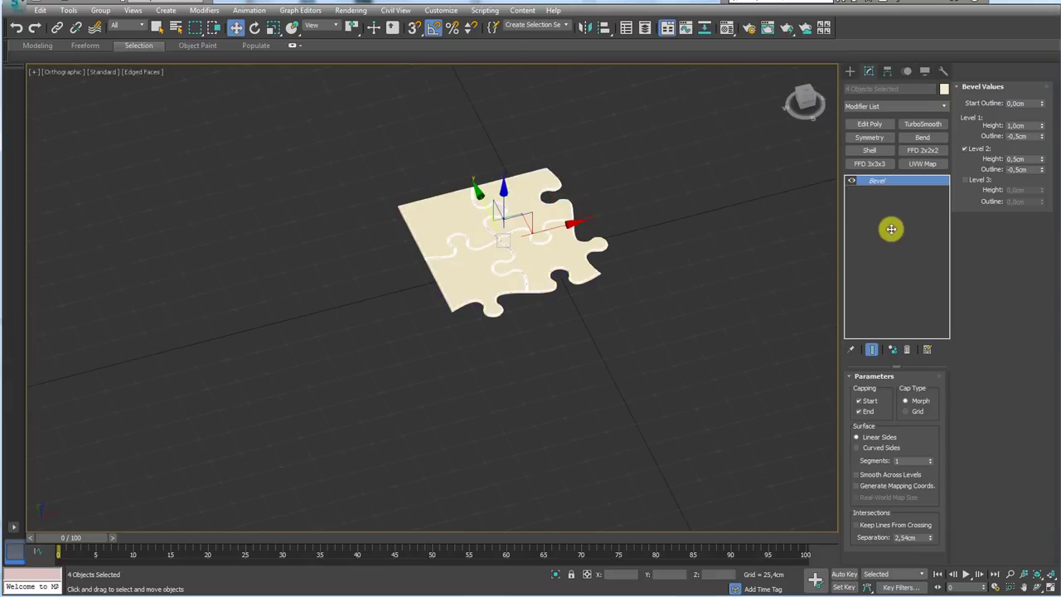
click(909, 349)
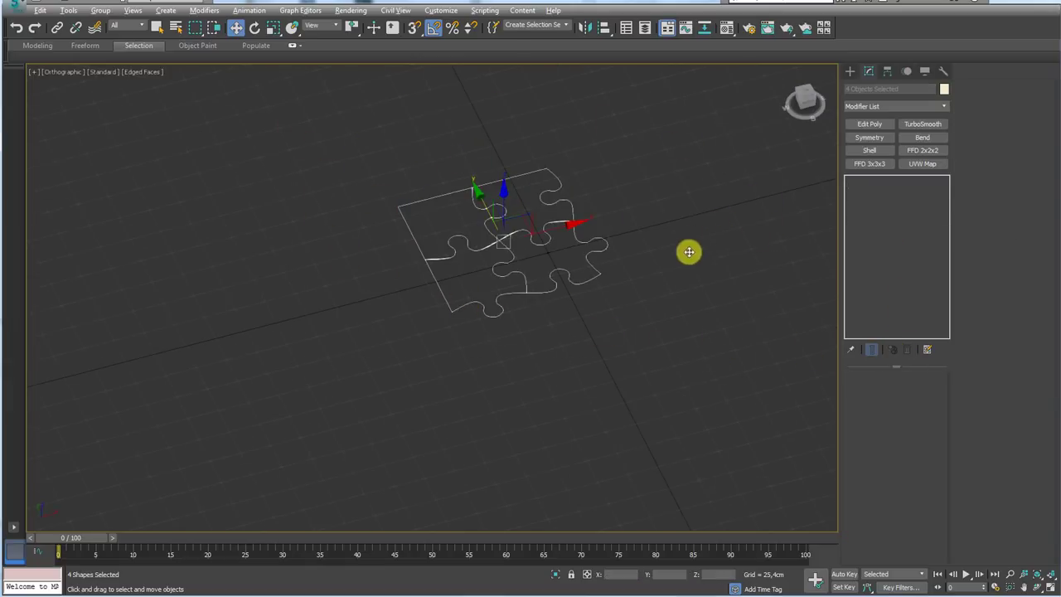
- Mirror-copy the puzzle outline on X and place the copy beside the original
mouse_move(687, 254)
alt+middle_down()
mouse_move(672, 294)
mouse_move(516, 237)
mouse_move(564, 263)
alt+middle_up()
drag(597, 308, 253, 97)
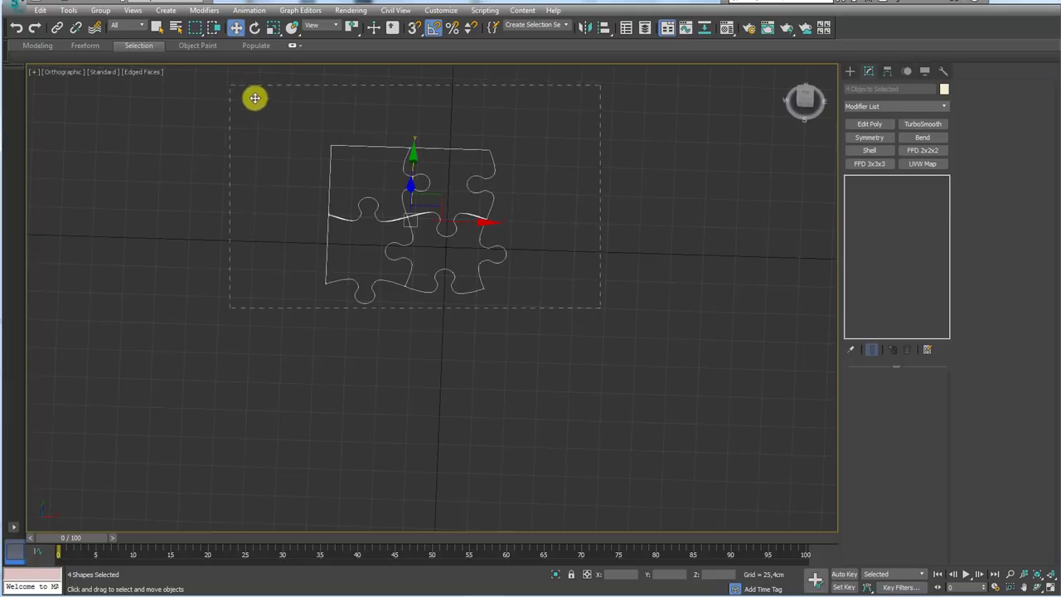
alt+middle_drag(504, 190, 605, 146)
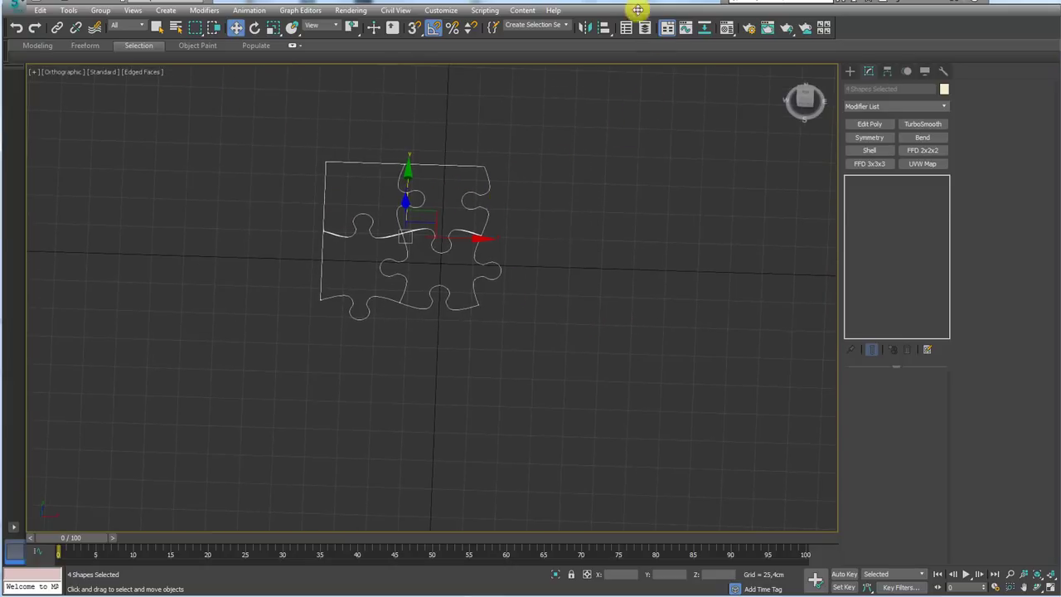
click(585, 27)
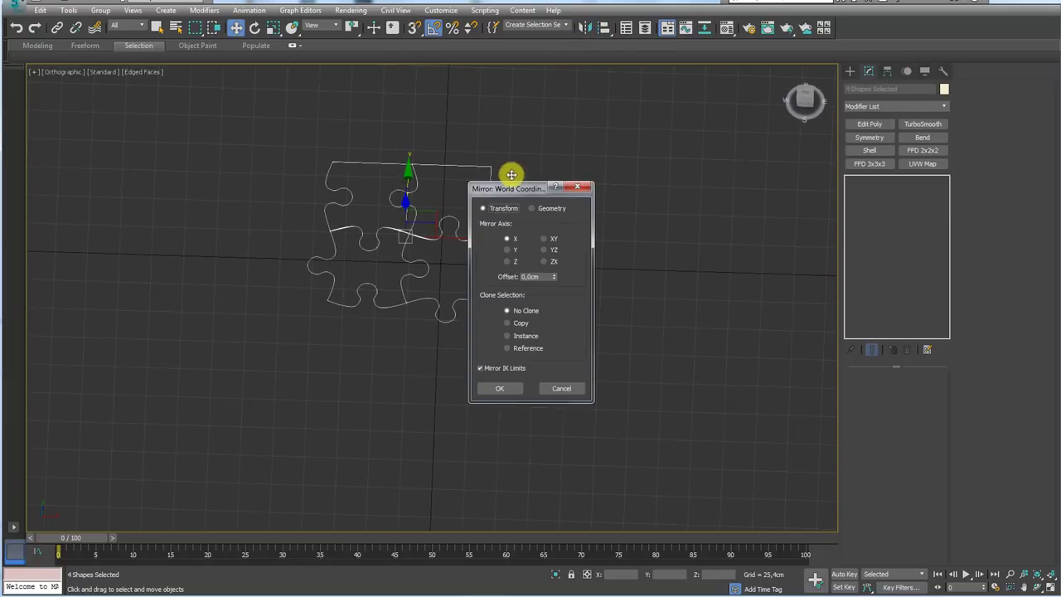
drag(513, 182, 635, 116)
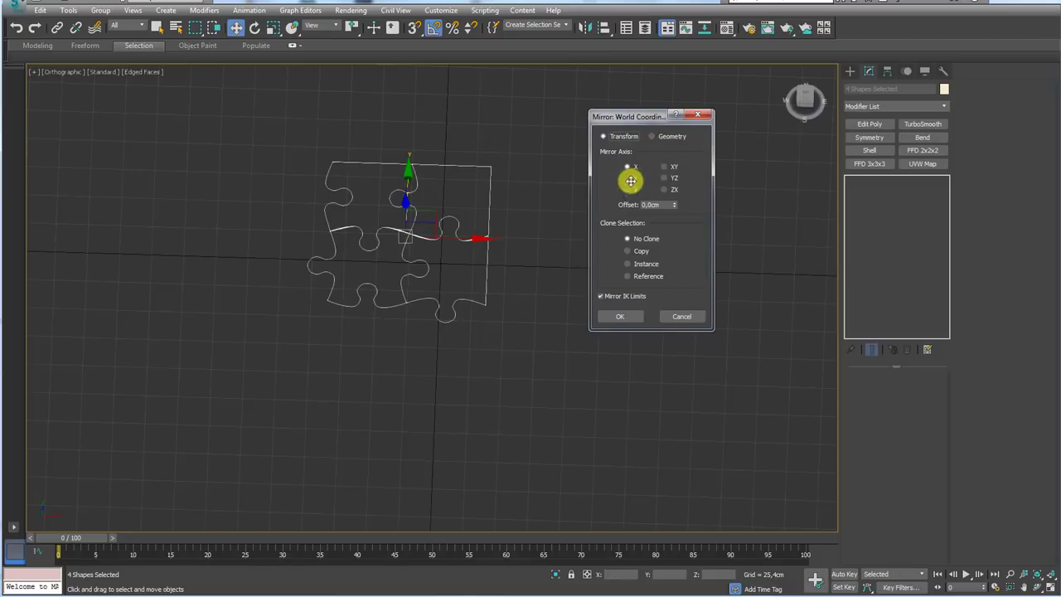
click(627, 250)
click(618, 315)
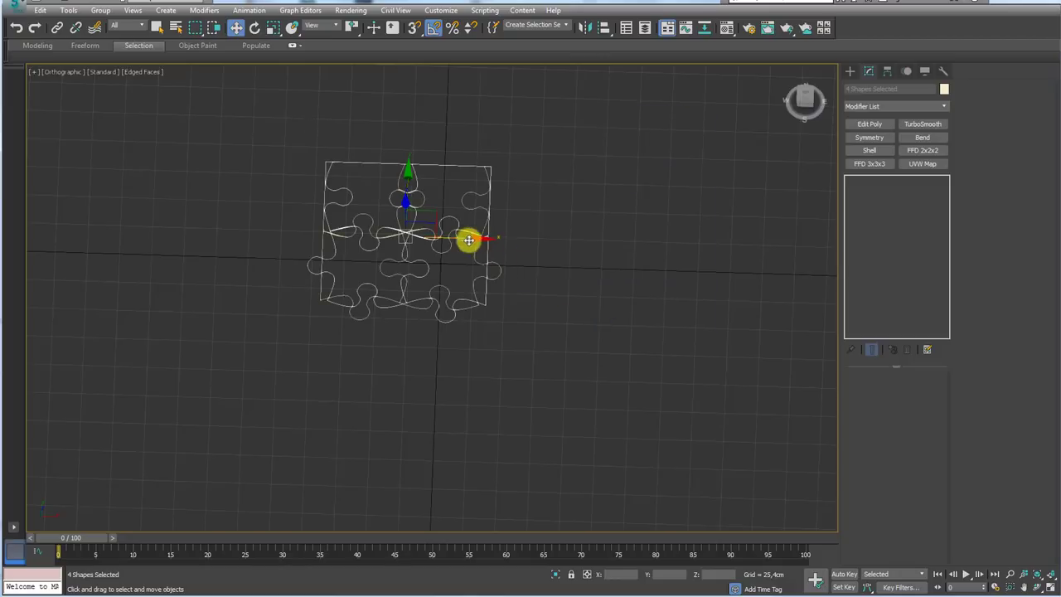
mouse_move(468, 241)
mouse_down()
mouse_move(679, 237)
mouse_move(734, 308)
mouse_up()
- Mirror-copy all eight outlines on Y and spread the copy away from the originals
key(ctrl+a)
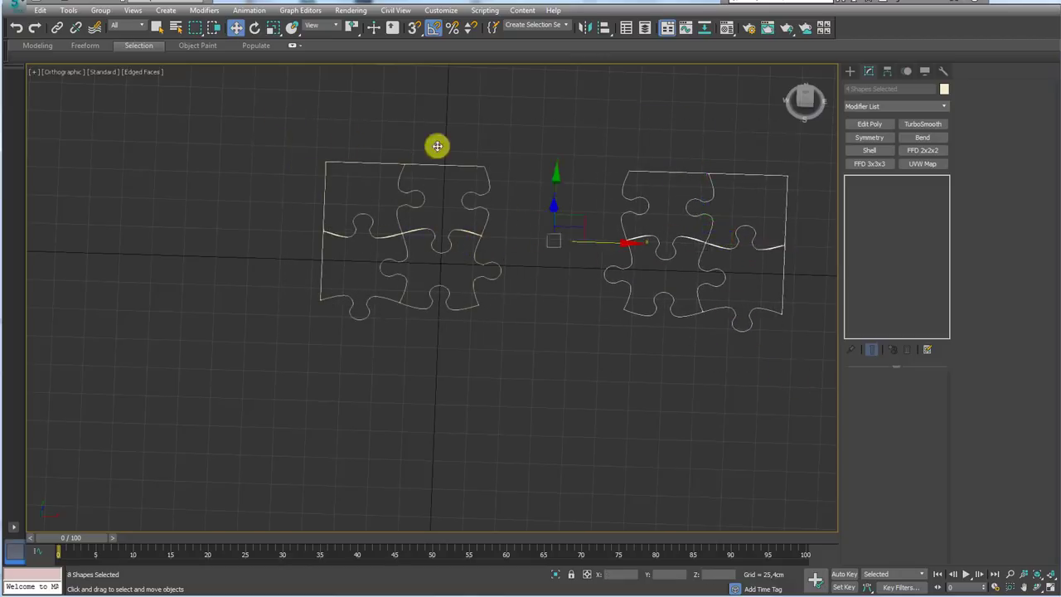
mouse_move(436, 146)
alt+middle_down()
mouse_move(502, 145)
mouse_move(613, 89)
alt+middle_up()
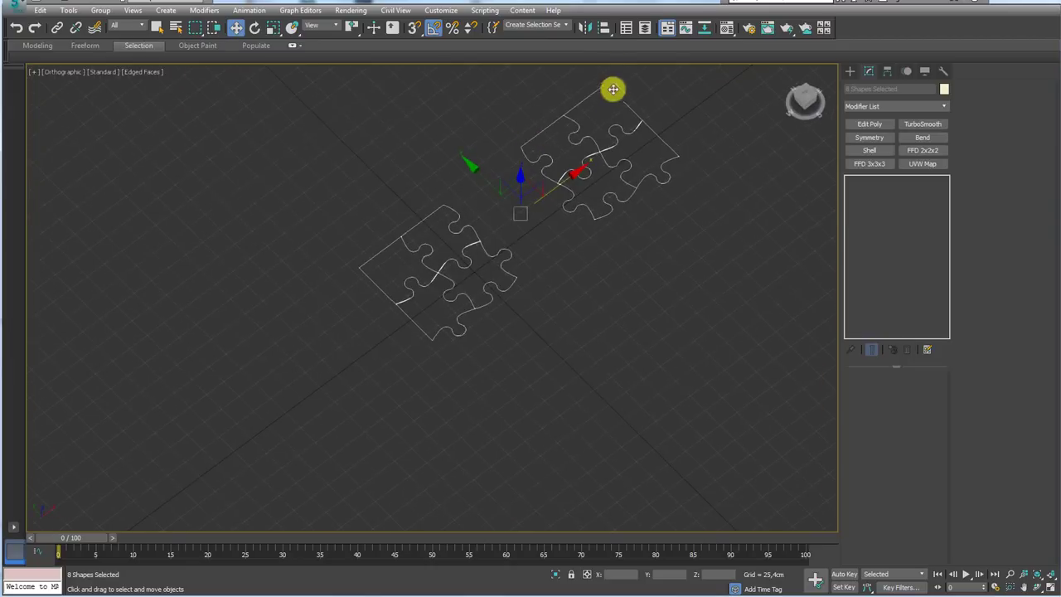
click(584, 28)
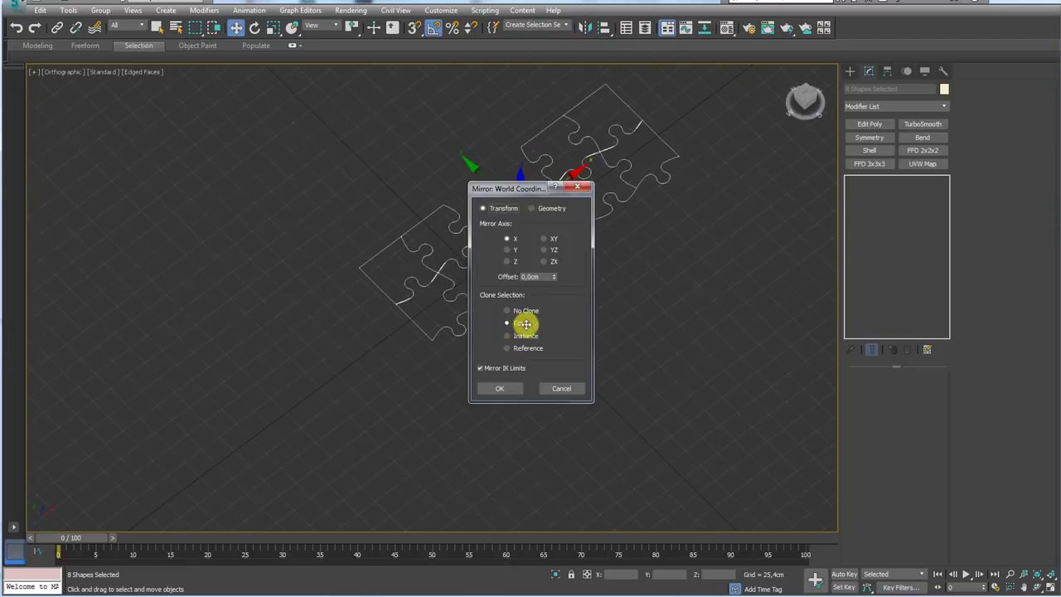
click(507, 250)
click(500, 388)
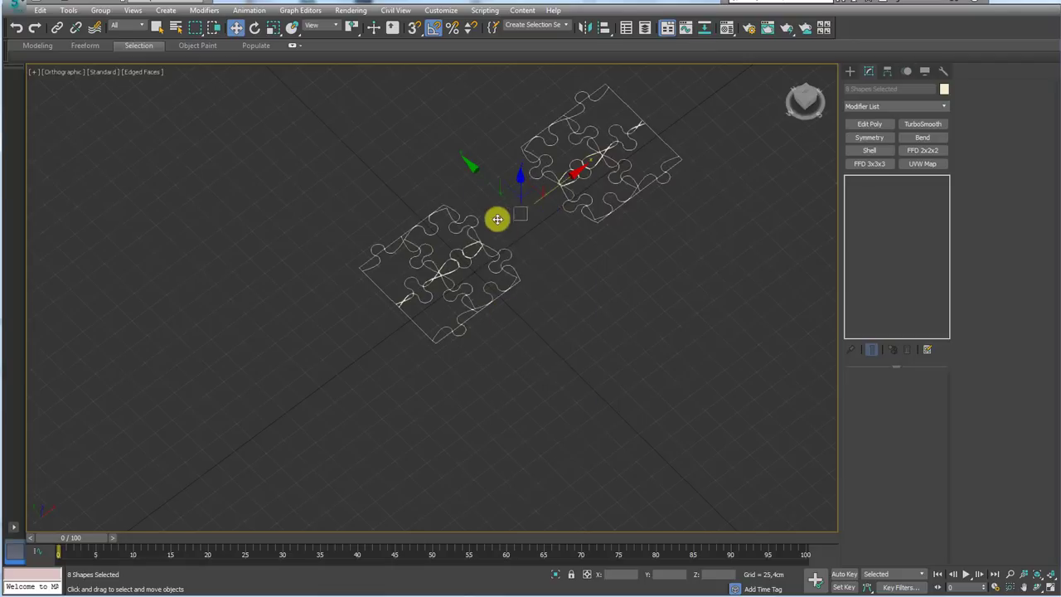
mouse_move(478, 171)
alt+middle_down()
mouse_move(572, 291)
mouse_move(572, 338)
mouse_move(596, 274)
mouse_move(633, 243)
mouse_move(597, 234)
mouse_move(583, 191)
alt+middle_up()
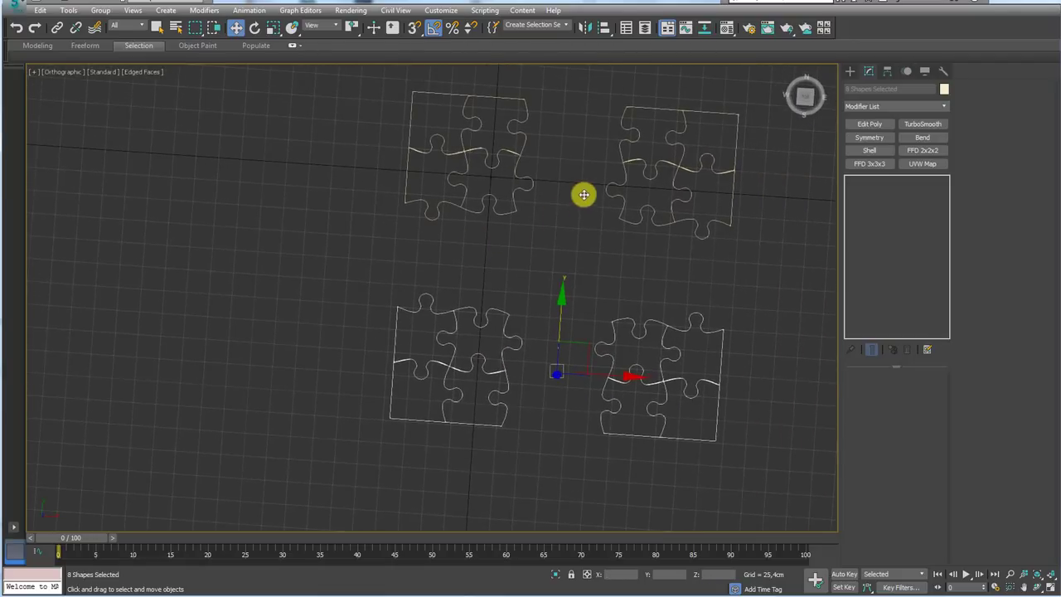
- Shift-drag clone the two top-left puzzle pieces up above the four groups
mouse_move(595, 150)
mouse_down()
mouse_move(545, 182)
mouse_move(514, 291)
mouse_move(537, 346)
mouse_move(666, 245)
mouse_up()
scroll(542, 234, up, 1)
scroll(549, 248, up, 2)
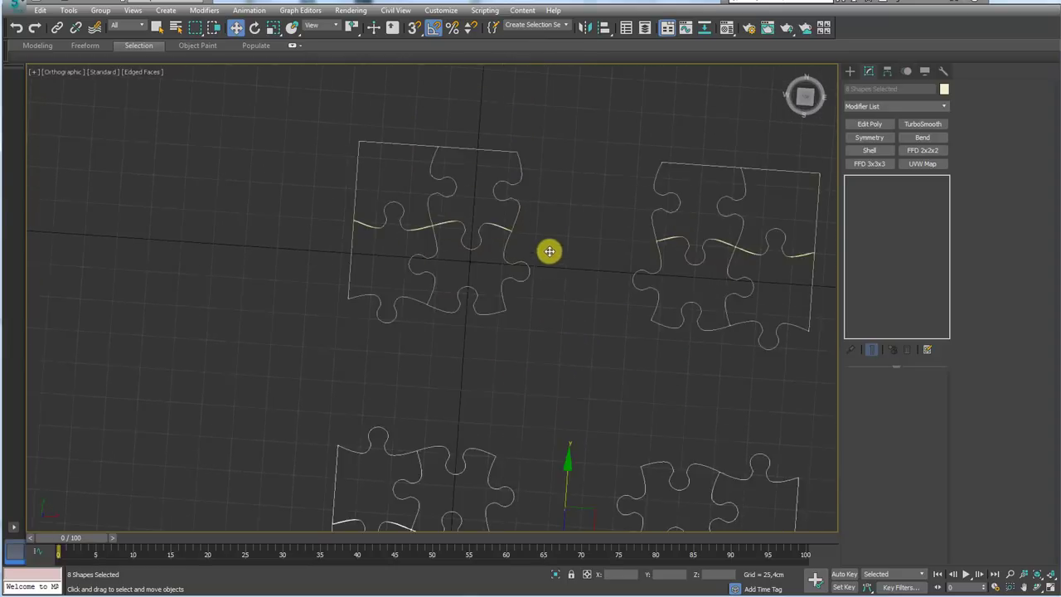
scroll(555, 241, up, 3)
scroll(555, 241, down, 5)
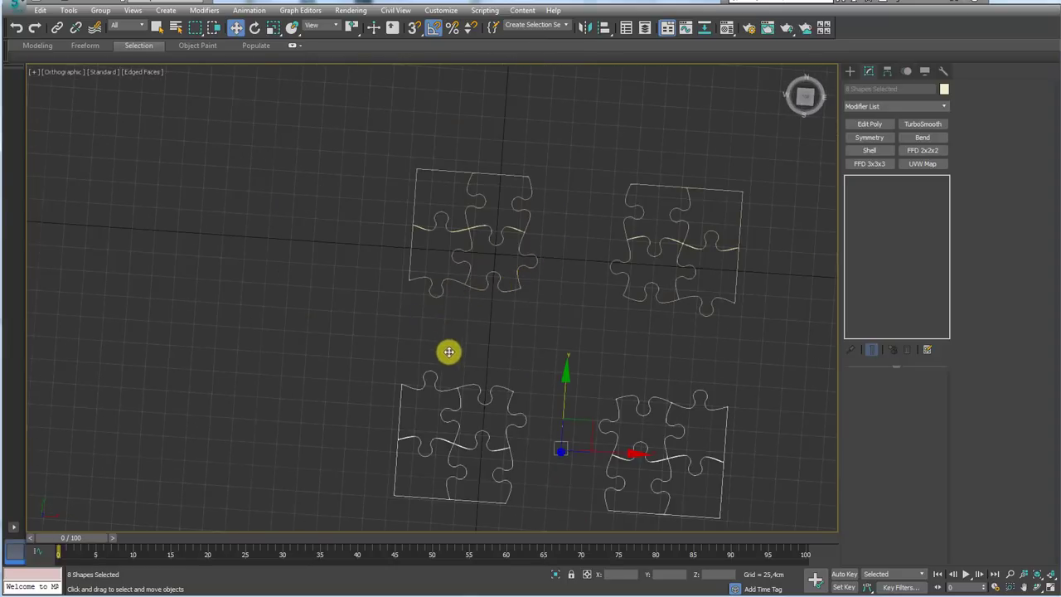
mouse_move(450, 350)
middle_down()
mouse_move(450, 302)
mouse_move(409, 303)
middle_up()
click(447, 220)
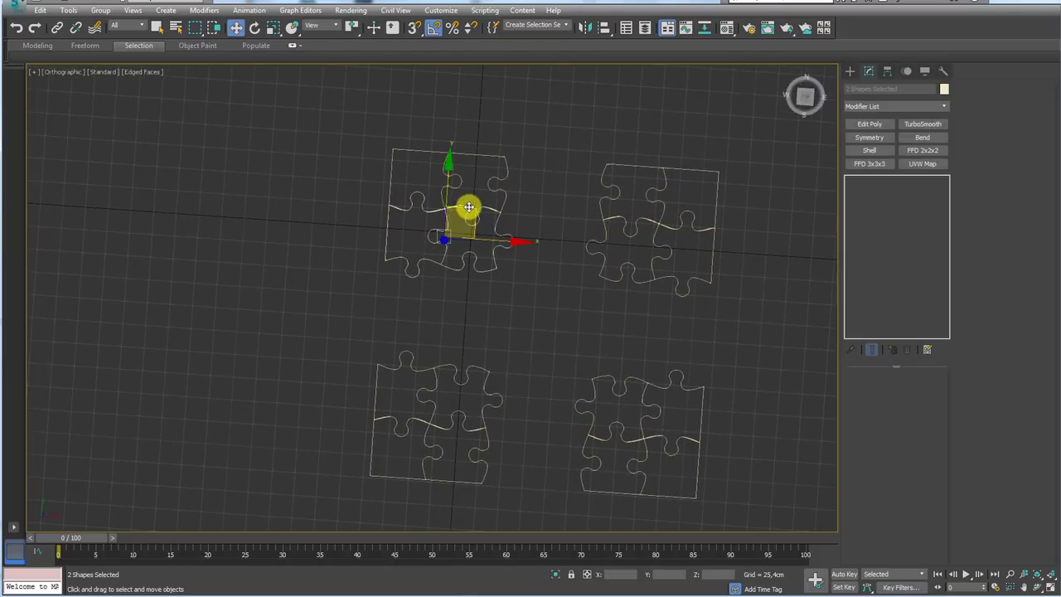
shift+drag(469, 207, 585, 79)
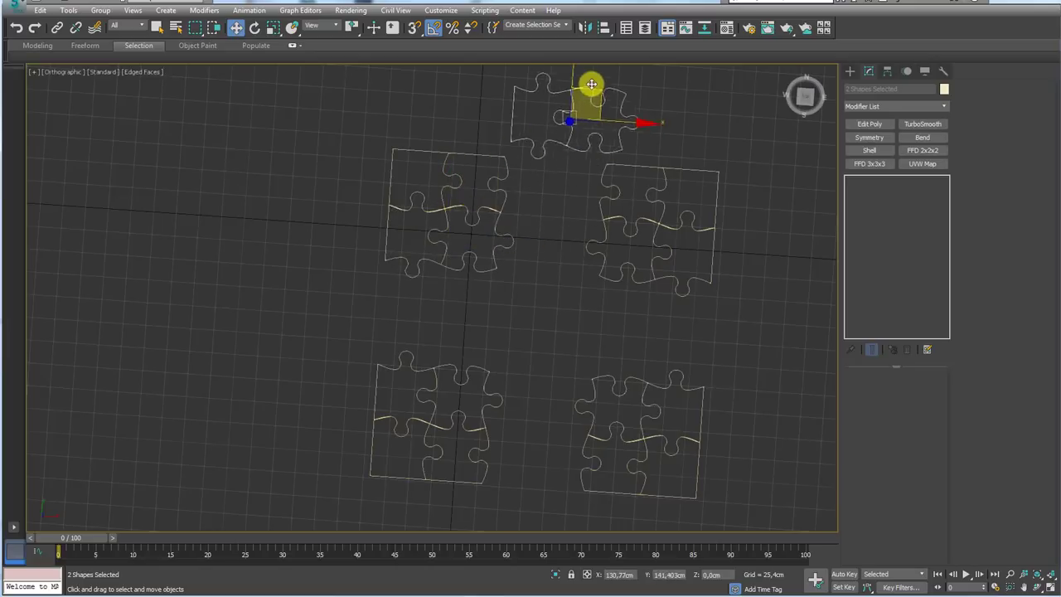
click(534, 348)
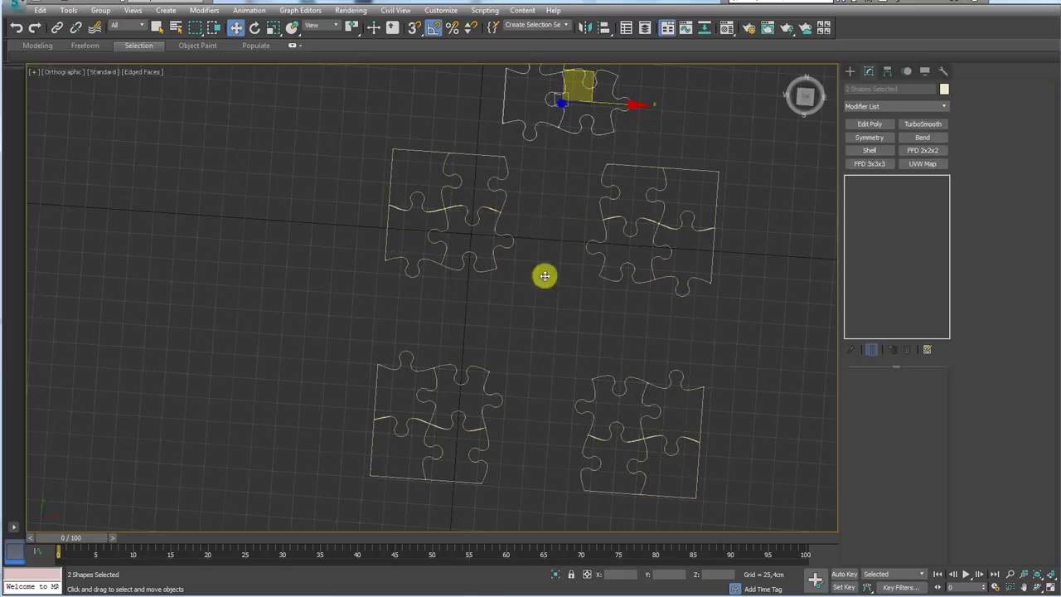
middle_drag(556, 207, 539, 315)
- Rotate the cloned pair -90° on Z with Angle Snap on, then return to Select and Move
key(e)
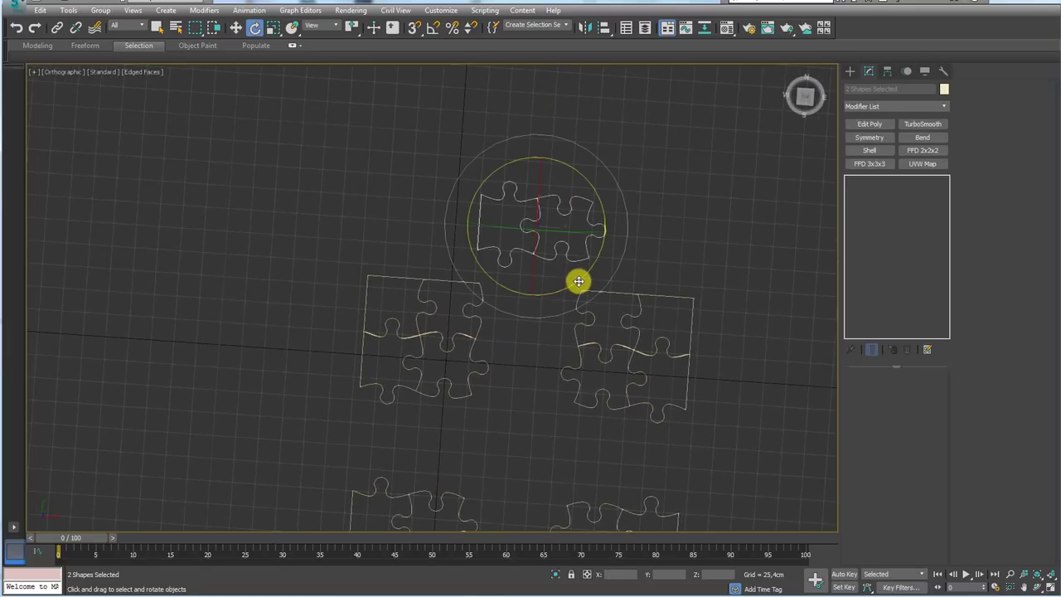
click(433, 27)
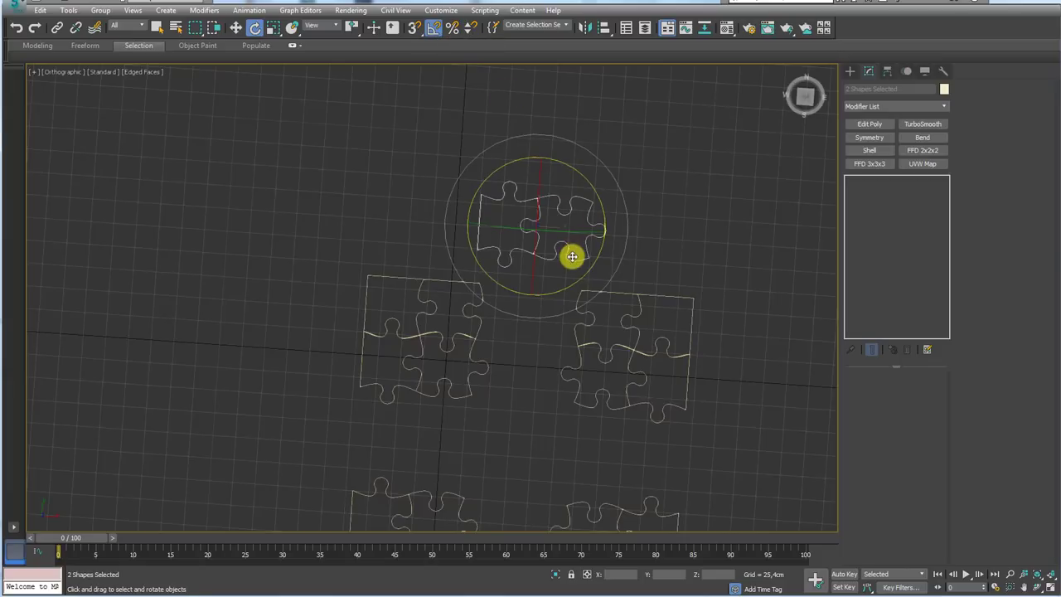
drag(582, 273, 541, 309)
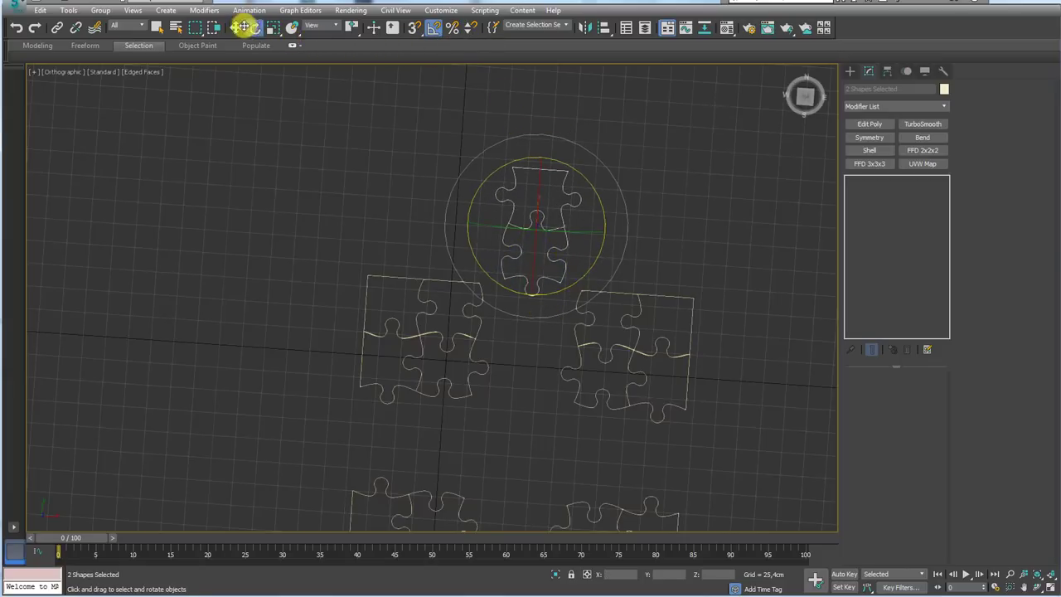
click(238, 28)
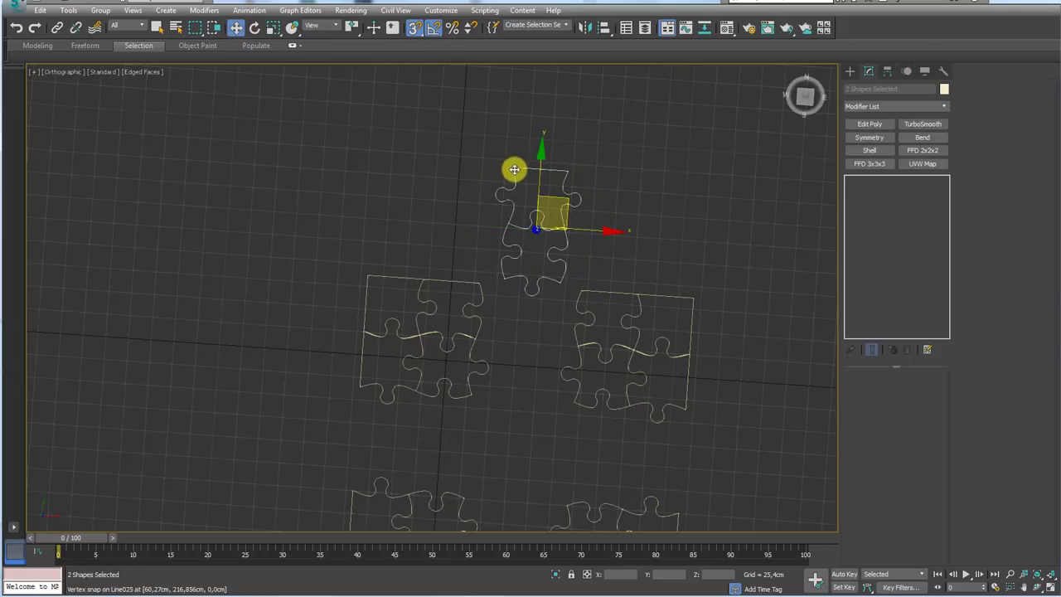
- With vertex snap, fit the rotated clones into the gap and slide the right-column pieces against the left ones
click(414, 27)
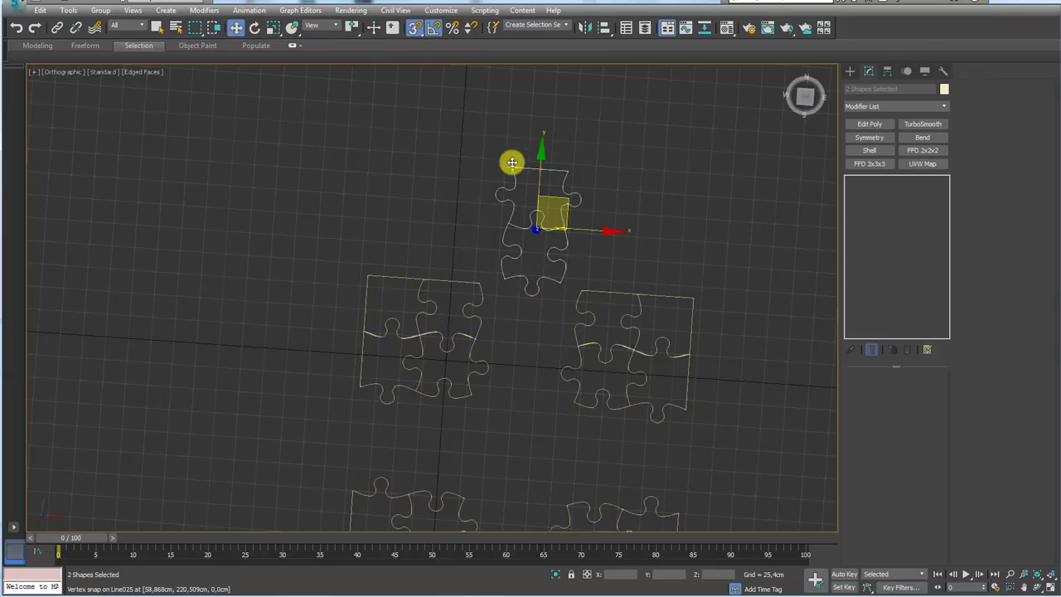
drag(512, 166, 481, 279)
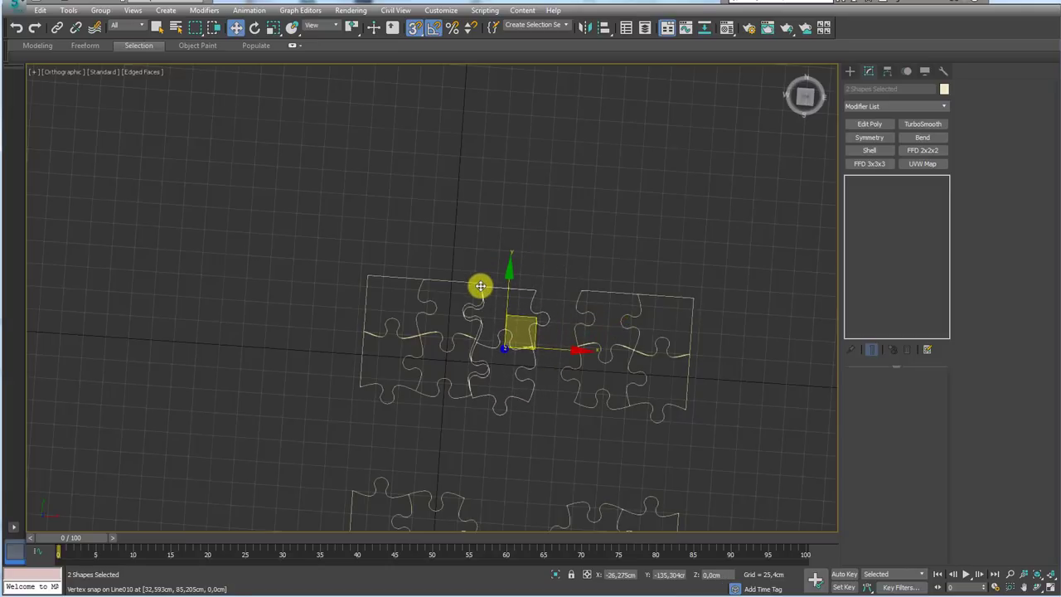
middle_drag(516, 252, 451, 73)
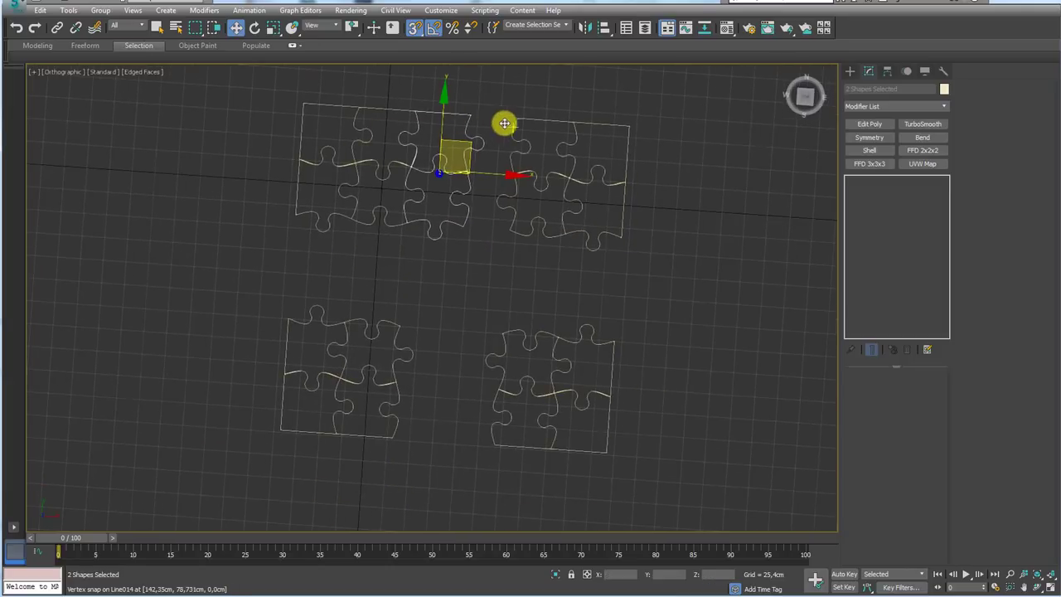
drag(618, 448, 653, 477)
scroll(522, 165, up, 3)
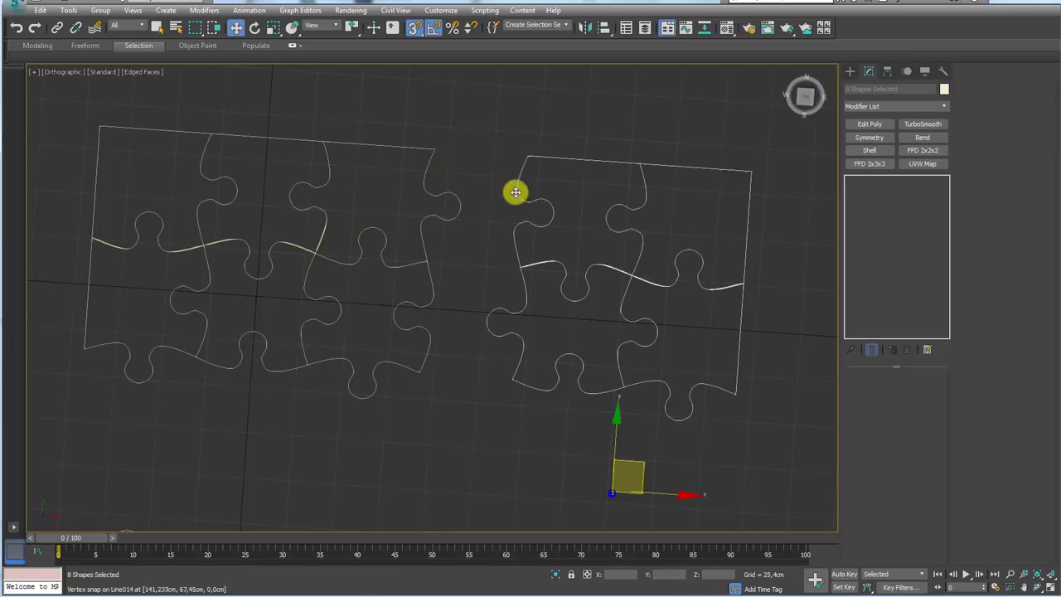
drag(528, 157, 432, 151)
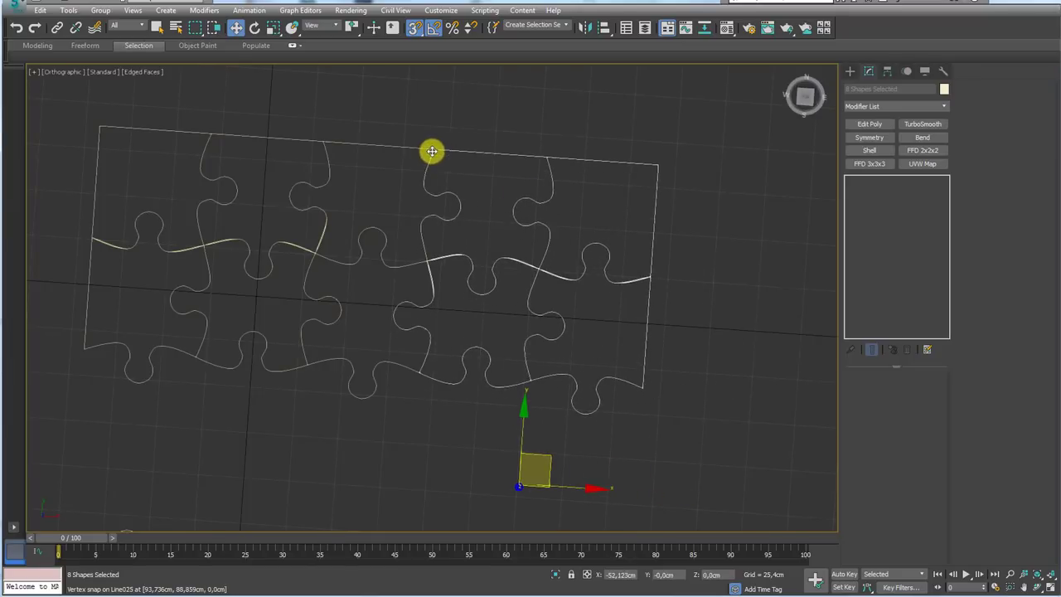
scroll(436, 148, down, 5)
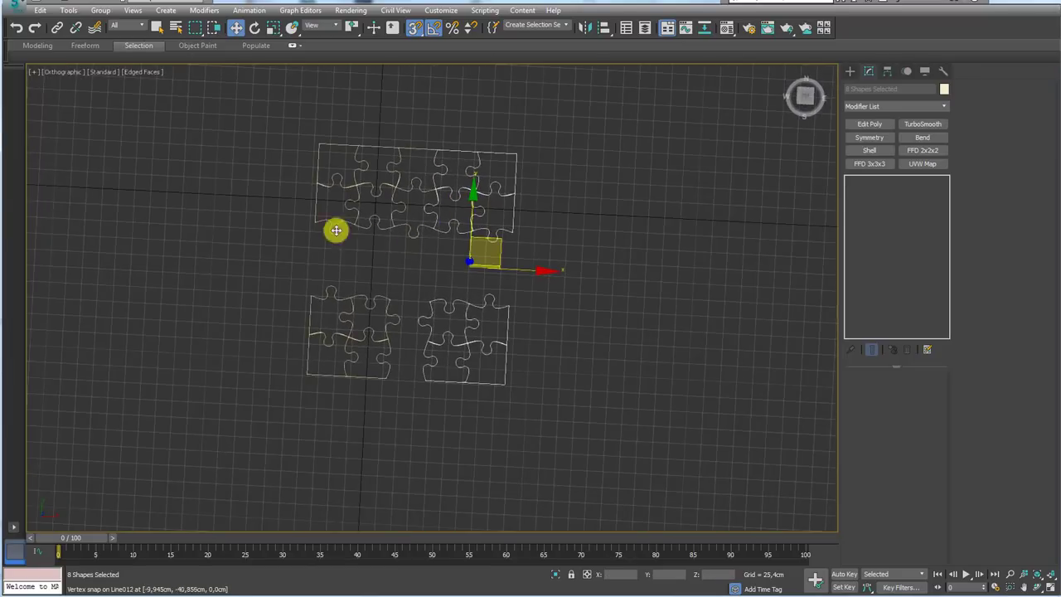
- Clone two more pieces, rotate them about -95°, and vertex-snap them beside the right group
drag(260, 110, 559, 241)
mouse_move(569, 237)
alt+middle_down()
mouse_move(422, 256)
mouse_move(324, 235)
mouse_move(507, 226)
alt+middle_up()
key(shift+z)
scroll(464, 190, up, 3)
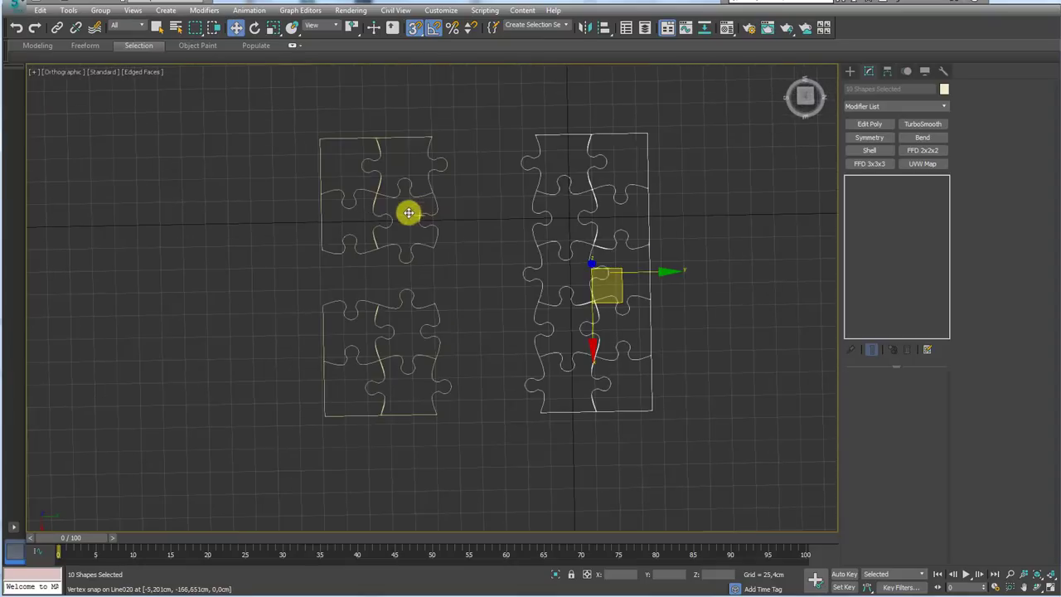
mouse_move(377, 256)
mouse_down()
mouse_move(453, 274)
mouse_move(497, 107)
mouse_up()
click(530, 347)
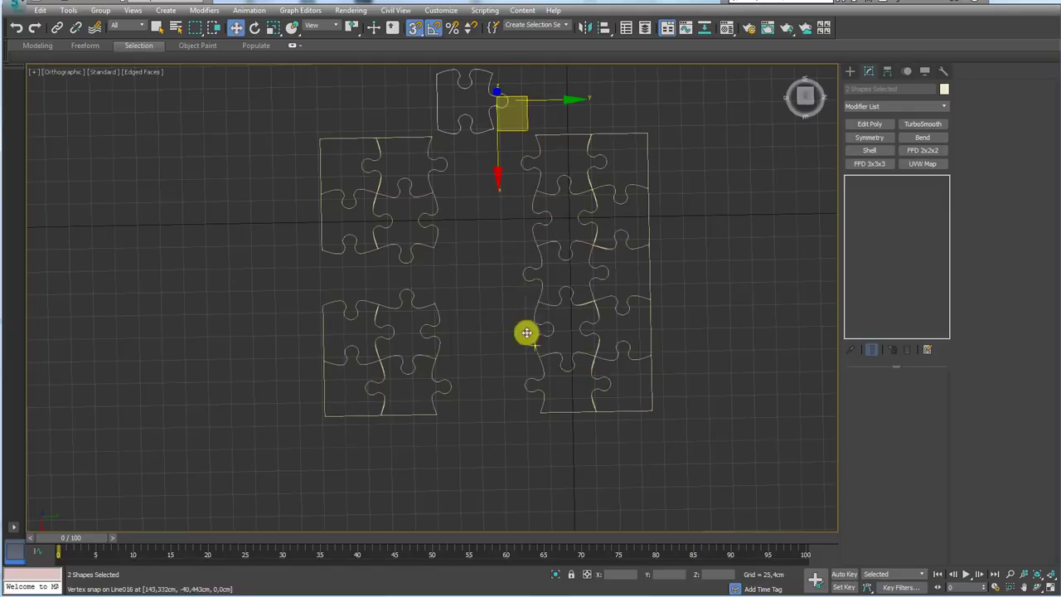
key(e)
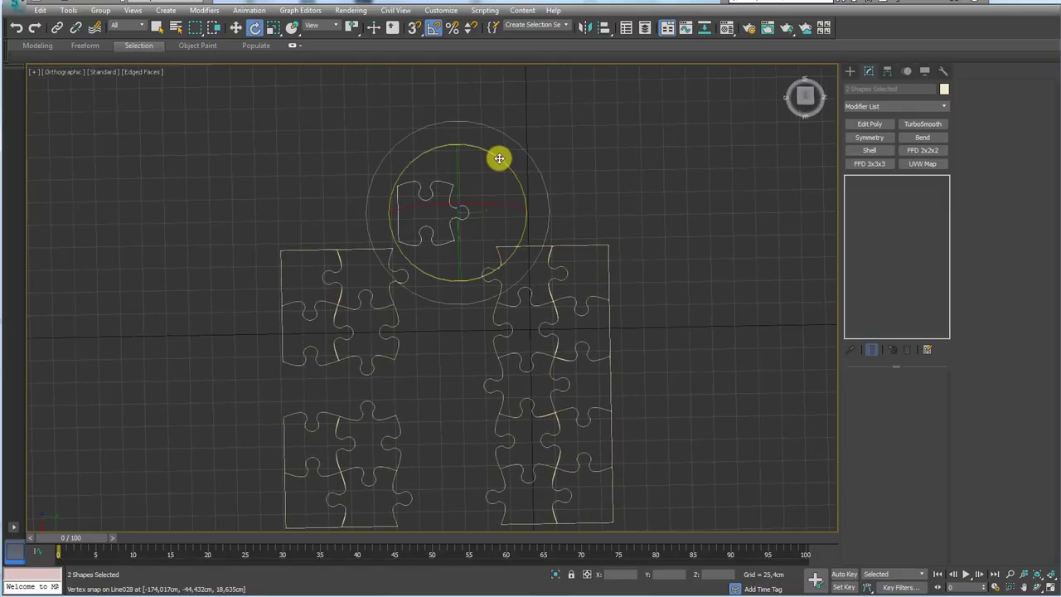
mouse_move(499, 158)
mouse_down()
mouse_move(531, 219)
mouse_move(511, 187)
mouse_up()
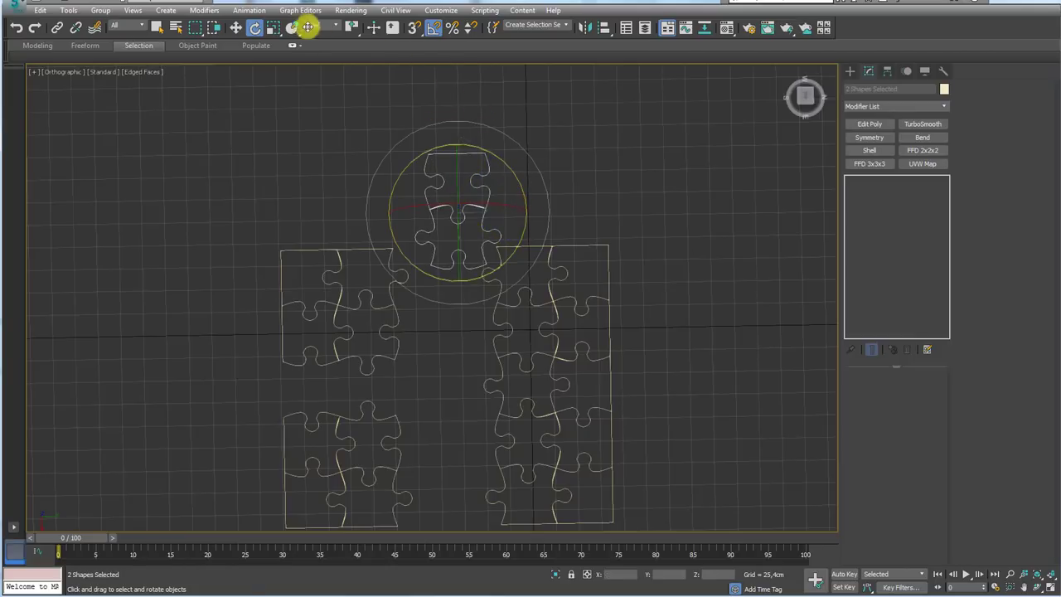
click(233, 29)
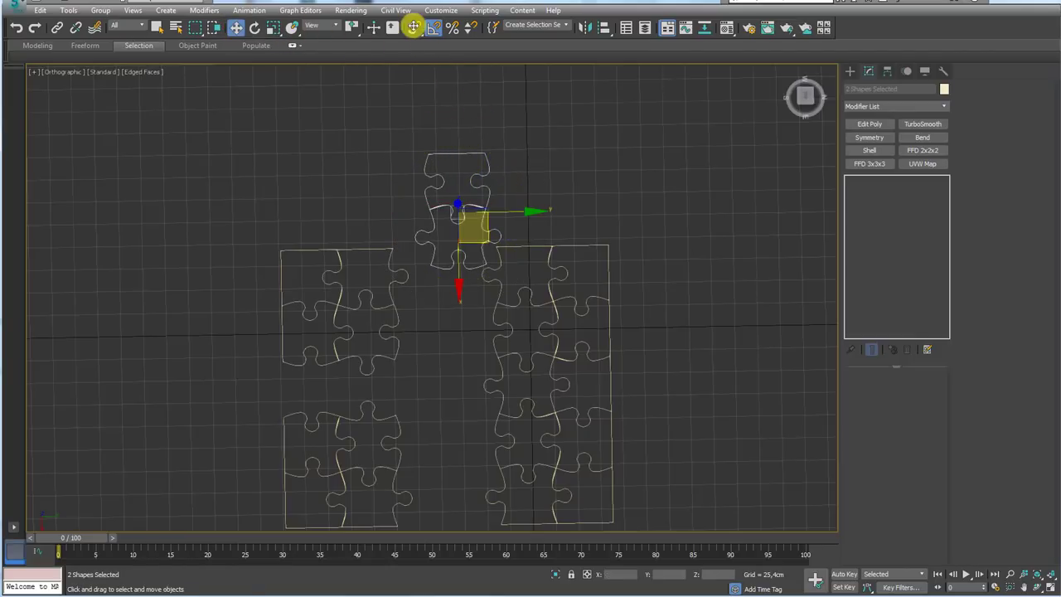
click(412, 28)
drag(485, 162, 485, 247)
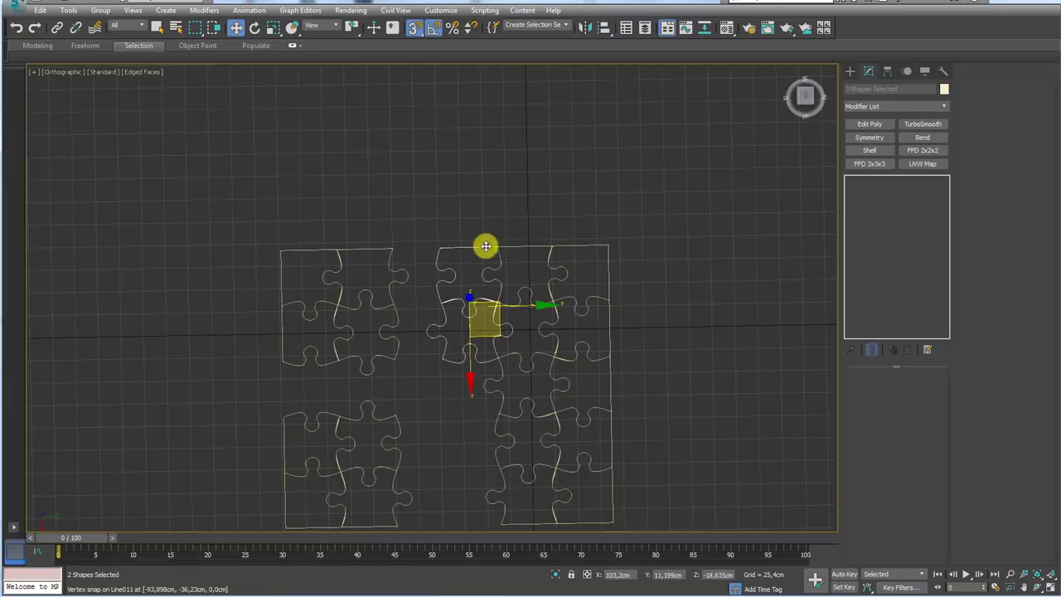
- Shift the left group of pieces right into the puzzle and add two more pieces to the selection
scroll(488, 249, down, 3)
middle_drag(467, 244, 429, 146)
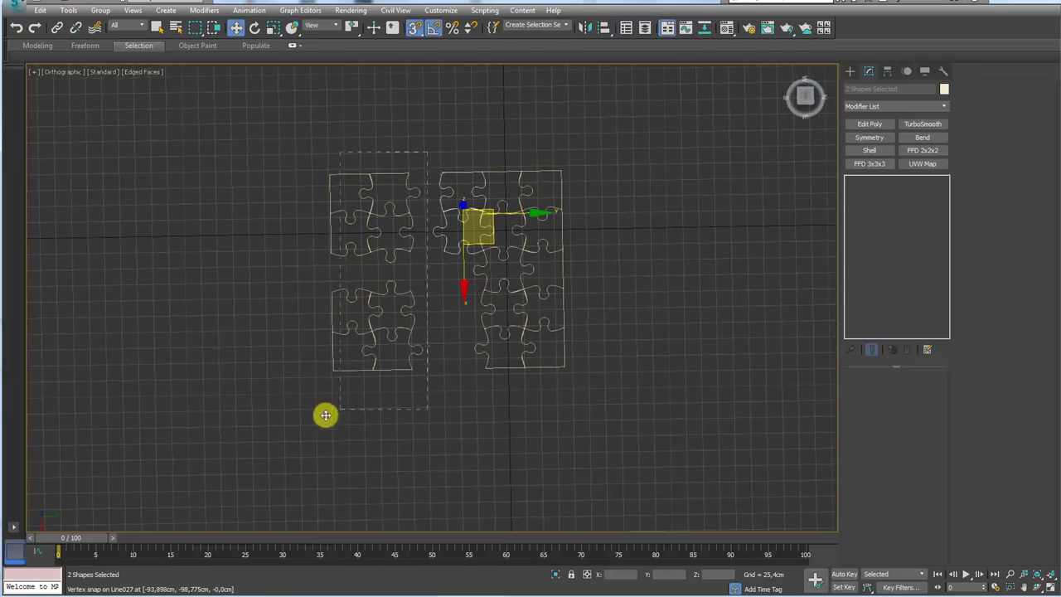
drag(326, 415, 326, 414)
scroll(485, 177, up, 2)
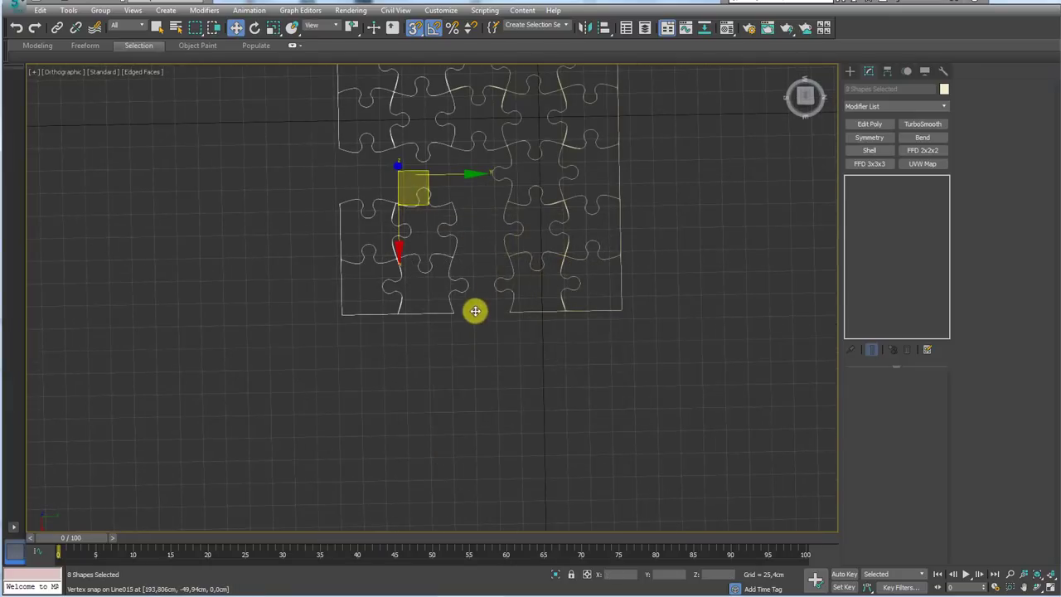
mouse_move(474, 311)
mouse_down()
mouse_move(473, 182)
mouse_move(332, 176)
mouse_up()
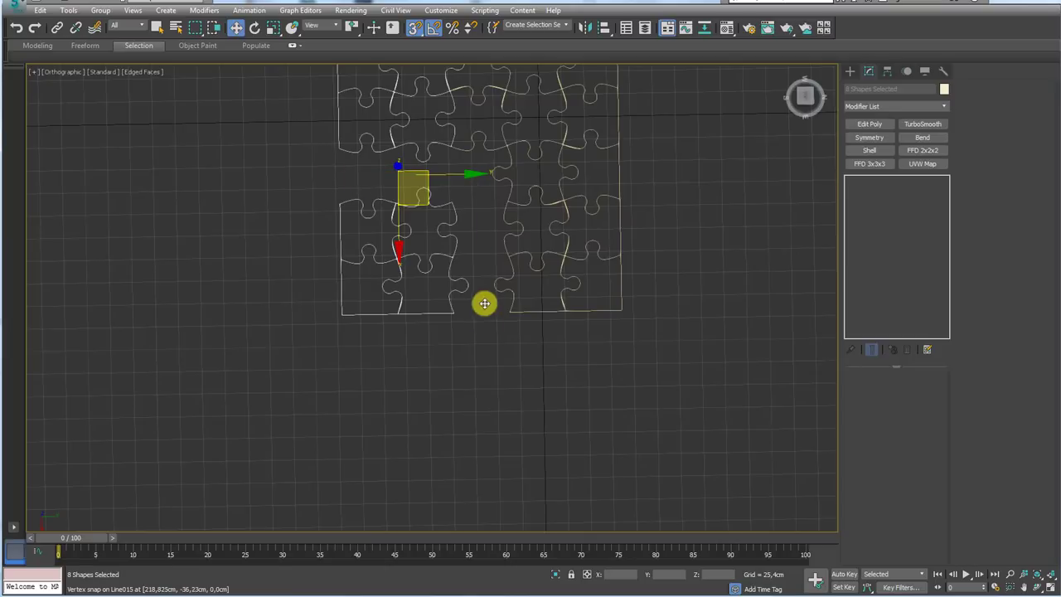
scroll(469, 301, up, 2)
scroll(646, 340, down, 3)
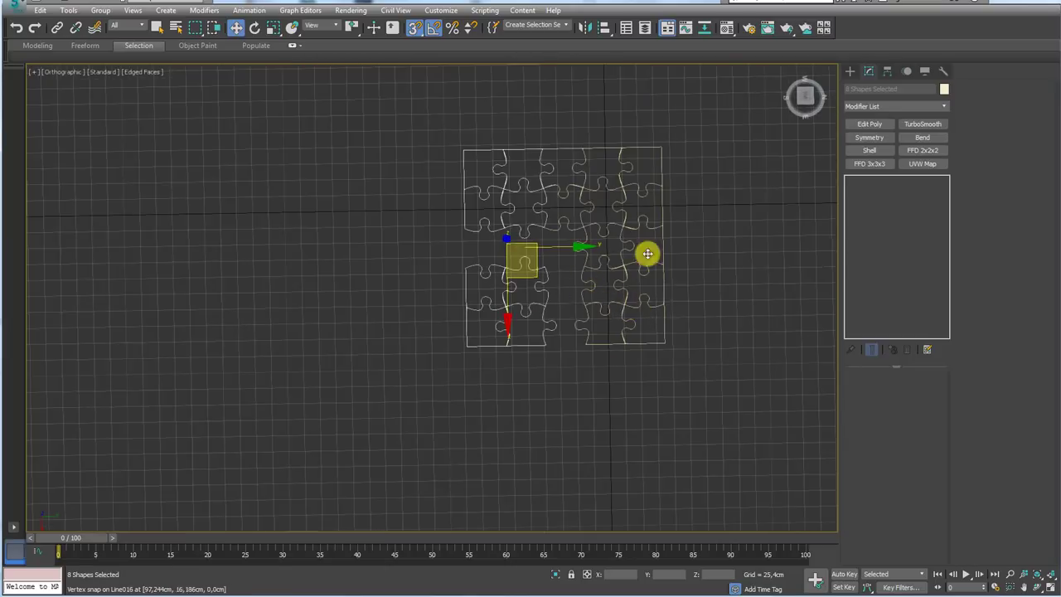
drag(572, 247, 689, 247)
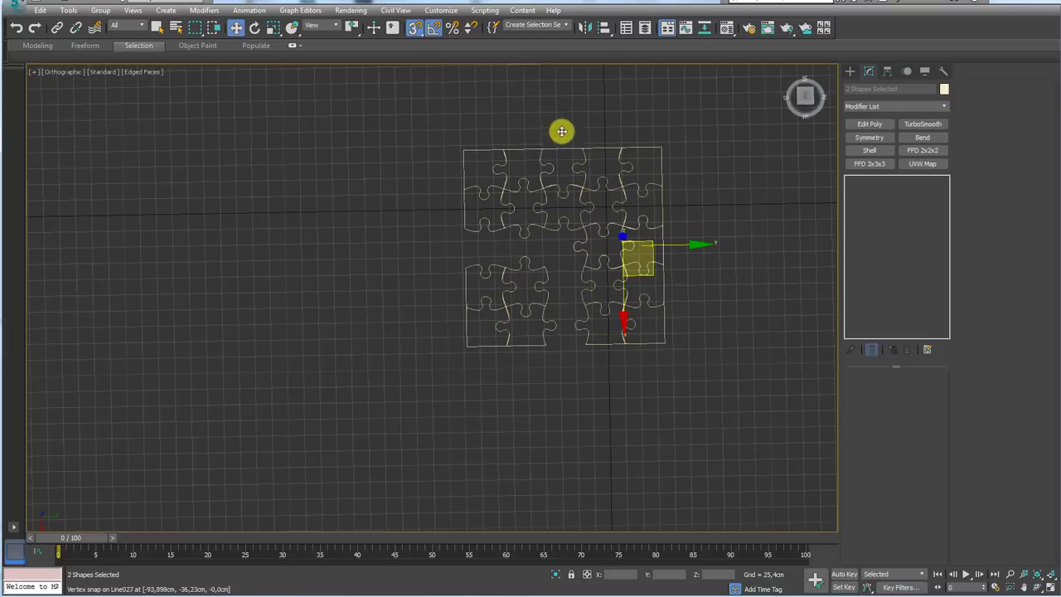
ctrl+click(567, 243)
middle_drag(585, 256, 481, 277)
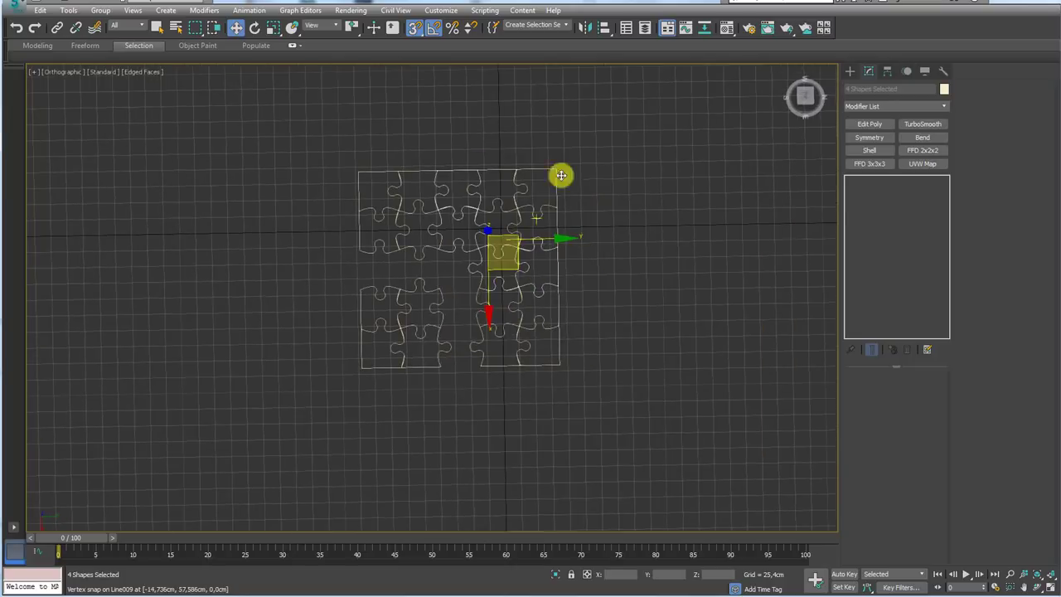
- Mirror-copy the four selected pieces across XY and vertex-snap the copy into the remaining gap
click(584, 25)
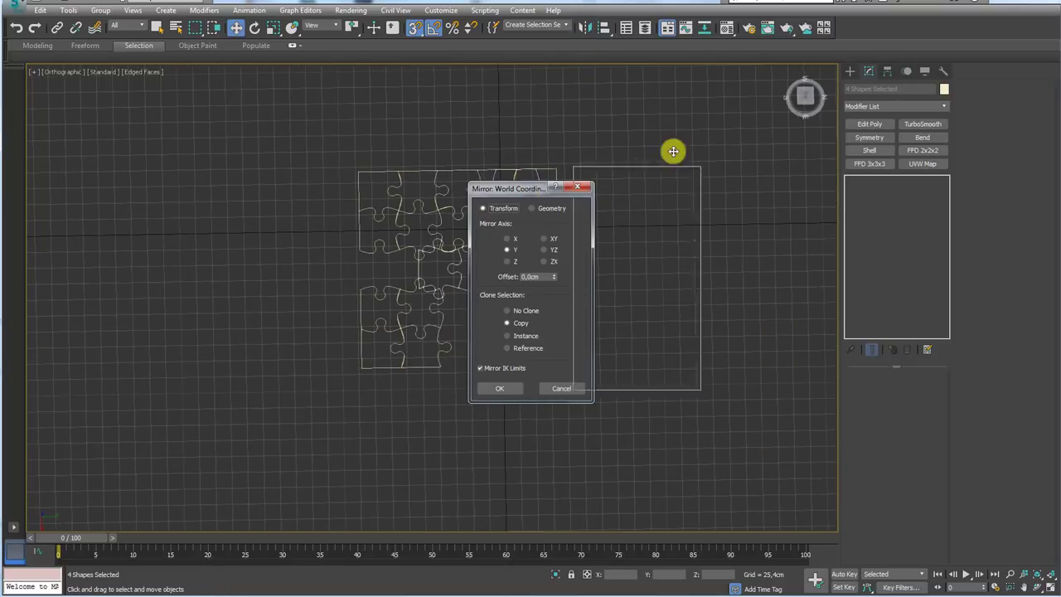
drag(530, 188, 689, 128)
click(702, 176)
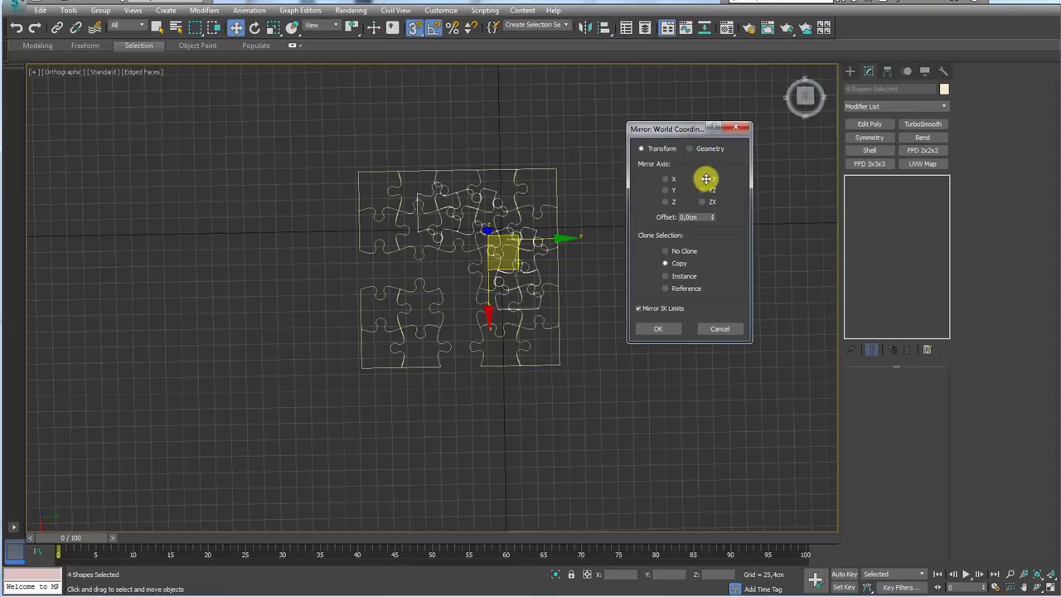
click(663, 329)
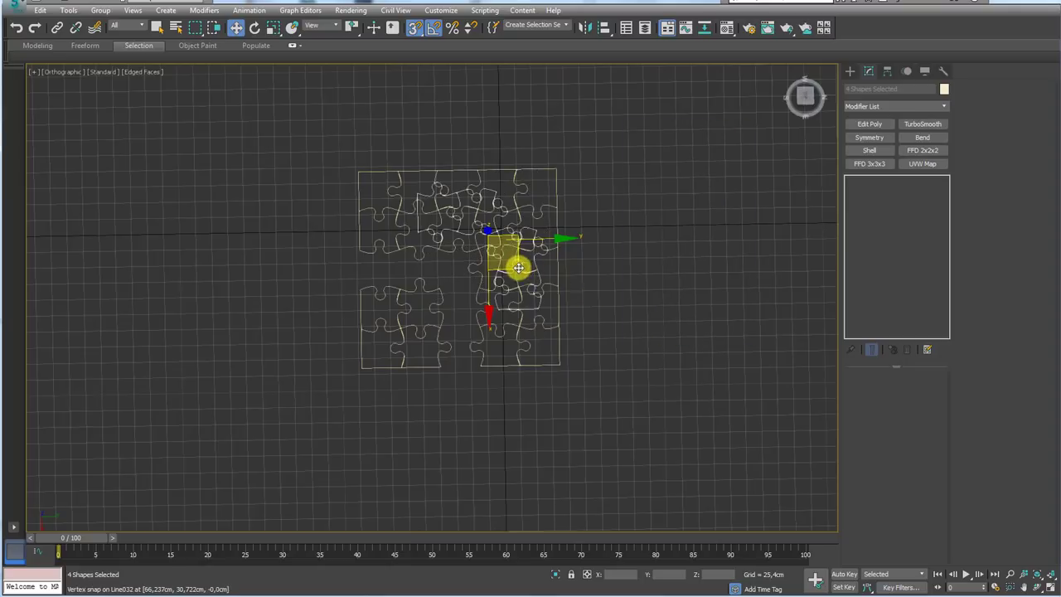
mouse_move(516, 266)
mouse_down()
mouse_move(403, 325)
mouse_move(372, 418)
mouse_move(499, 367)
mouse_move(519, 348)
mouse_up()
scroll(373, 410, up, 2)
scroll(522, 345, down, 1)
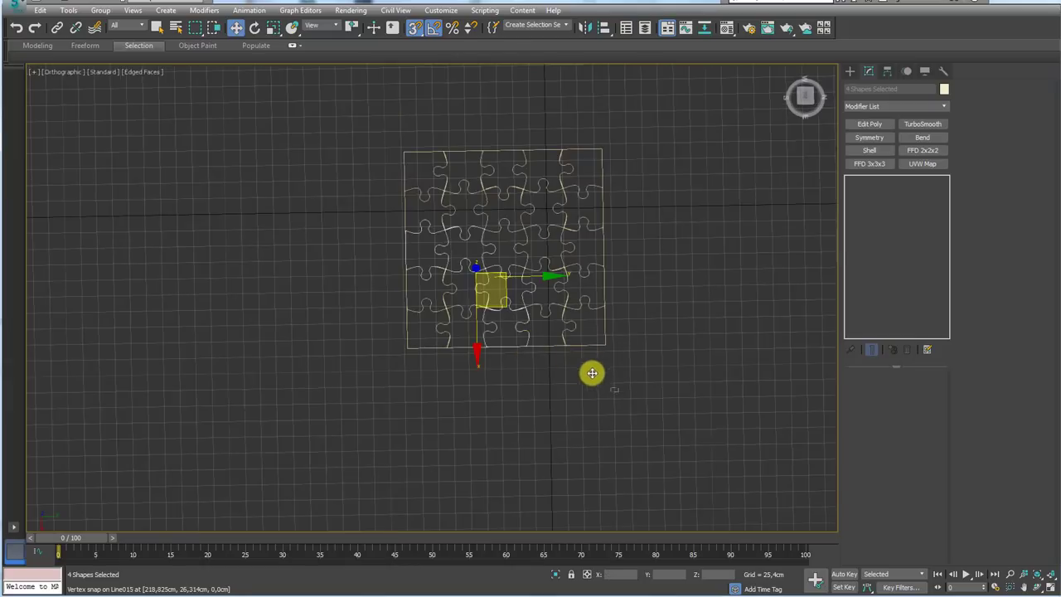
- Select the entire assembled puzzle outline
drag(592, 372, 433, 178)
scroll(542, 274, up, 2)
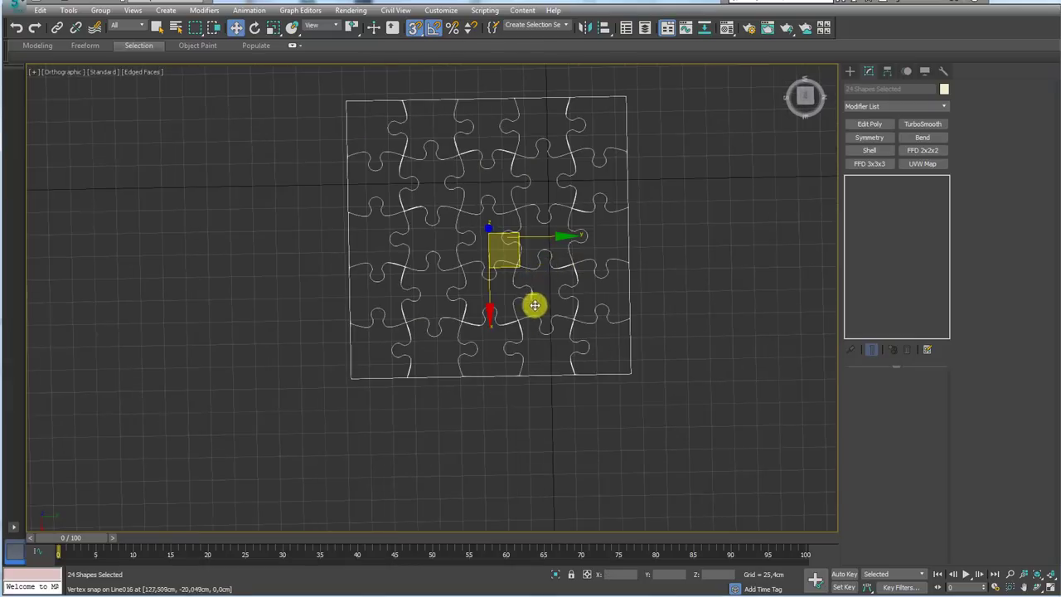
mouse_move(534, 305)
alt+middle_down()
mouse_move(648, 265)
mouse_move(663, 286)
alt+middle_up()
- Hide everything except the puzzle pieces and switch to a low oblique Perspective view
right_click(673, 298)
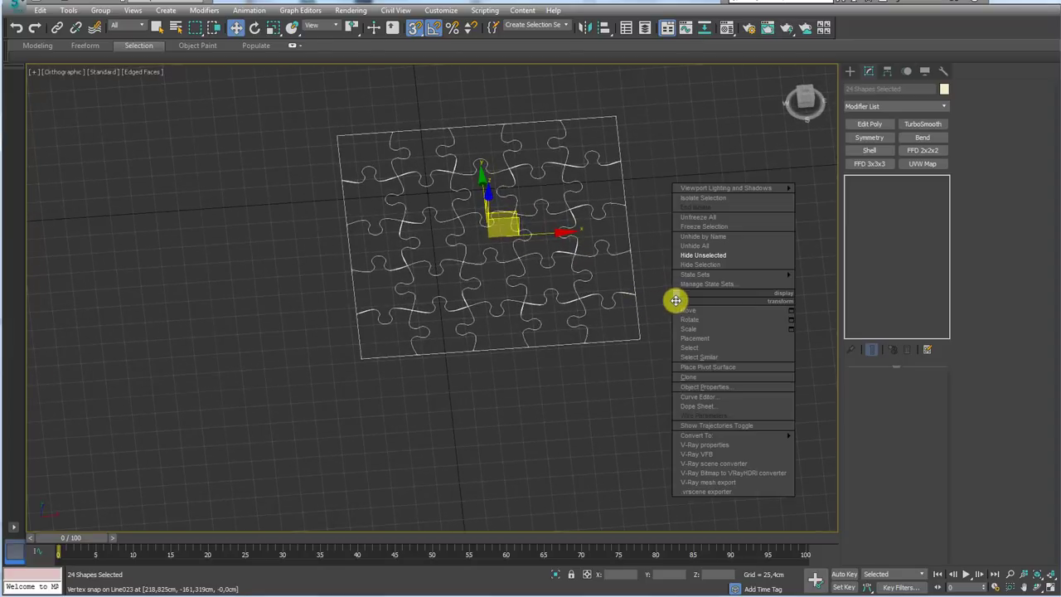
click(713, 251)
mouse_move(705, 251)
alt+middle_down()
mouse_move(665, 305)
mouse_move(667, 362)
mouse_move(741, 241)
mouse_move(478, 310)
mouse_move(502, 353)
alt+middle_up()
key(p)
mouse_move(550, 303)
alt+middle_down()
mouse_move(490, 304)
mouse_move(604, 353)
mouse_move(577, 317)
mouse_move(450, 307)
alt+middle_up()
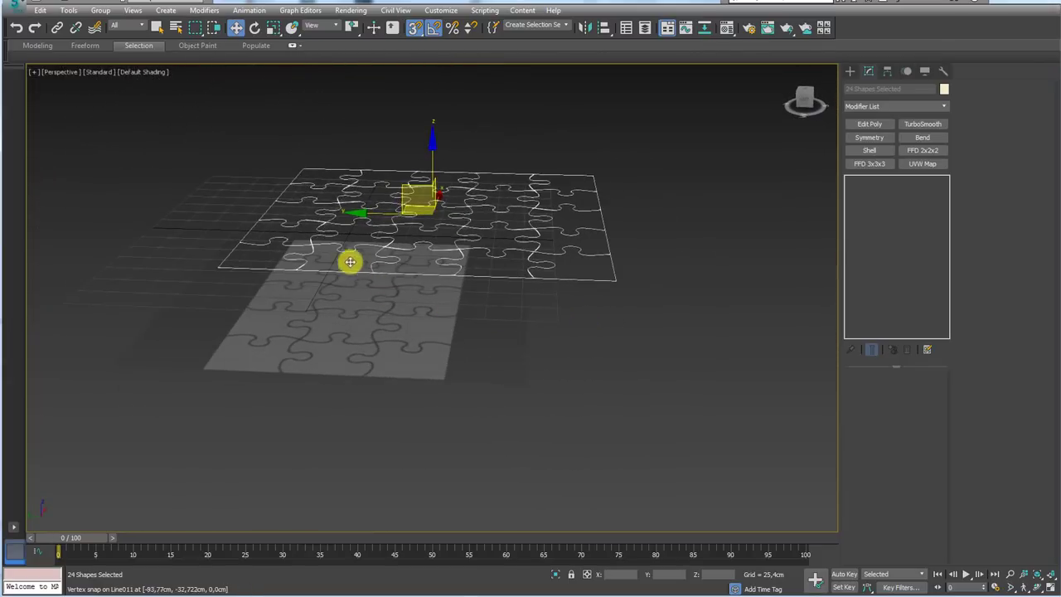
alt+middle_drag(330, 198, 341, 200)
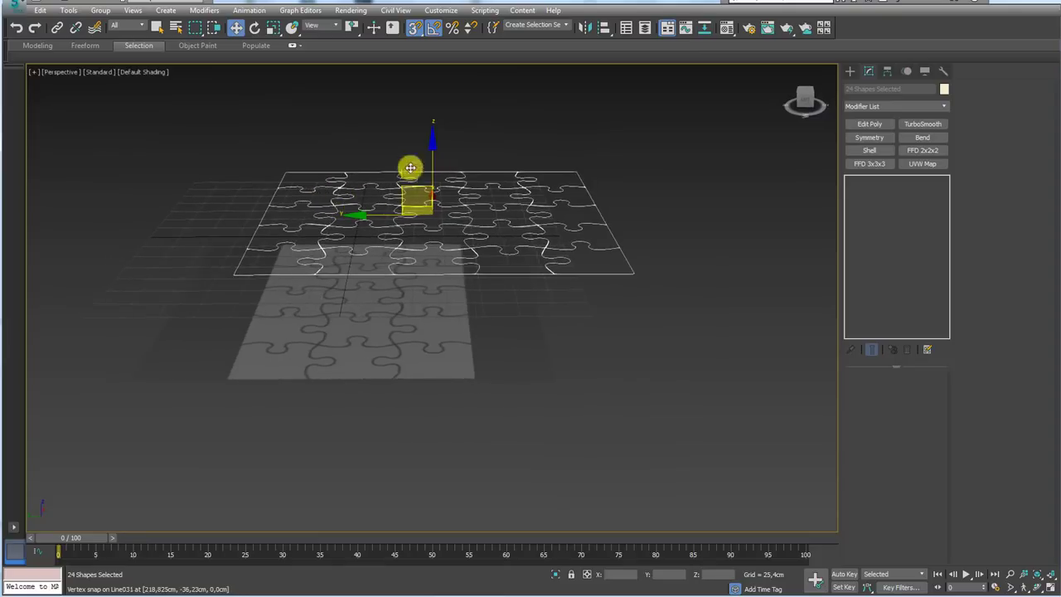
alt+middle_drag(546, 290, 498, 154)
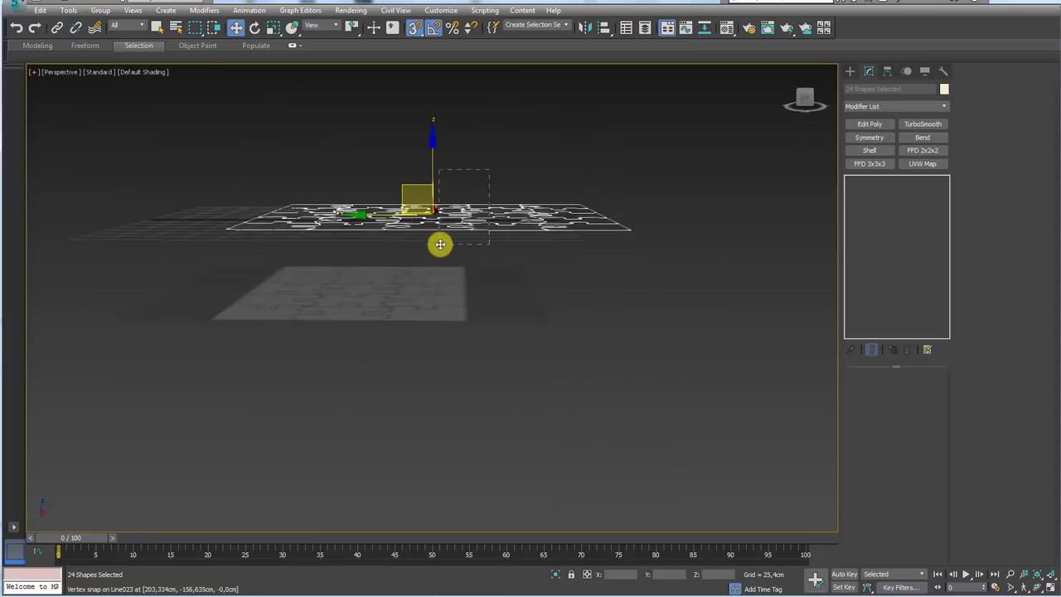
- In Top view, move five selected pieces over the puzzle plane, then return to a low Perspective angle
drag(489, 168, 440, 243)
click(649, 246)
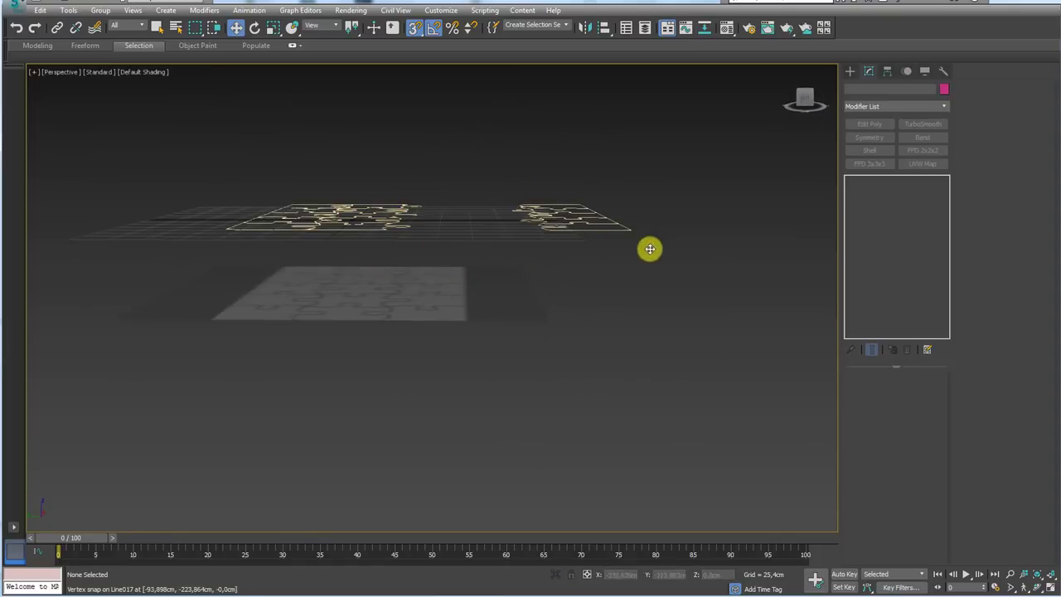
drag(649, 246, 515, 172)
mouse_move(552, 185)
alt+middle_down()
mouse_move(566, 328)
mouse_move(383, 326)
mouse_move(407, 372)
mouse_move(367, 305)
mouse_move(392, 295)
mouse_move(407, 324)
alt+middle_up()
key(t)
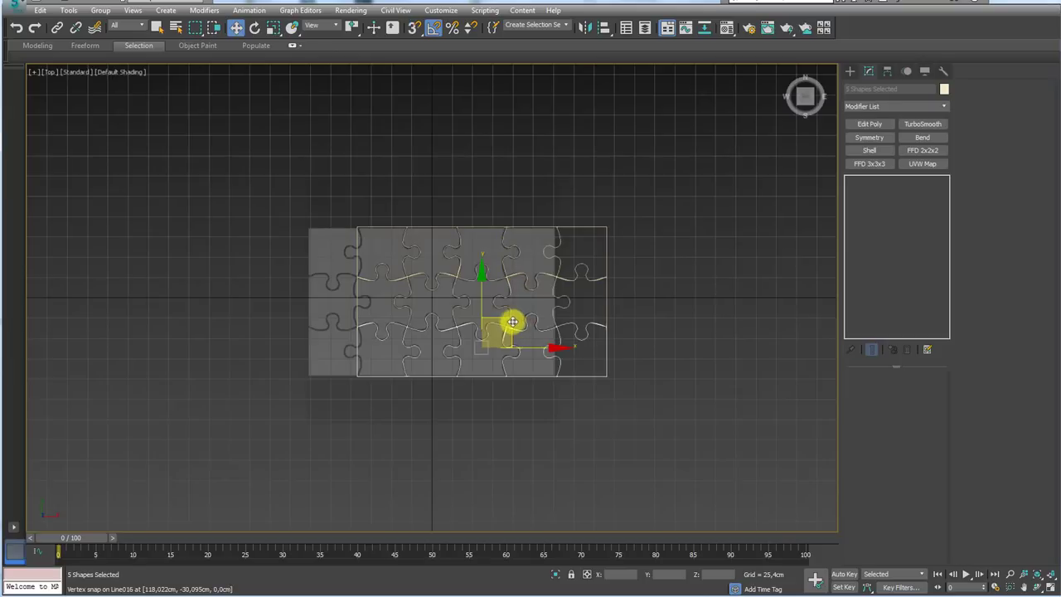
mouse_move(520, 318)
mouse_down()
mouse_move(438, 307)
mouse_move(504, 274)
mouse_move(449, 266)
mouse_move(460, 274)
mouse_up()
scroll(401, 327, up, 2)
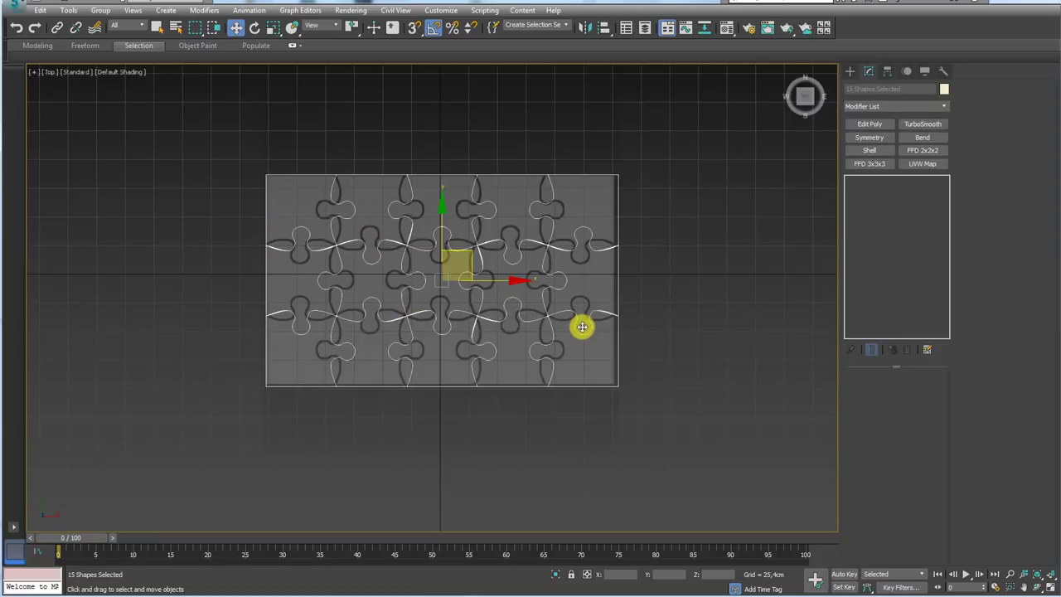
key(p)
mouse_move(556, 348)
alt+middle_down()
mouse_move(541, 277)
mouse_move(594, 292)
mouse_move(572, 287)
mouse_move(571, 351)
alt+middle_up()
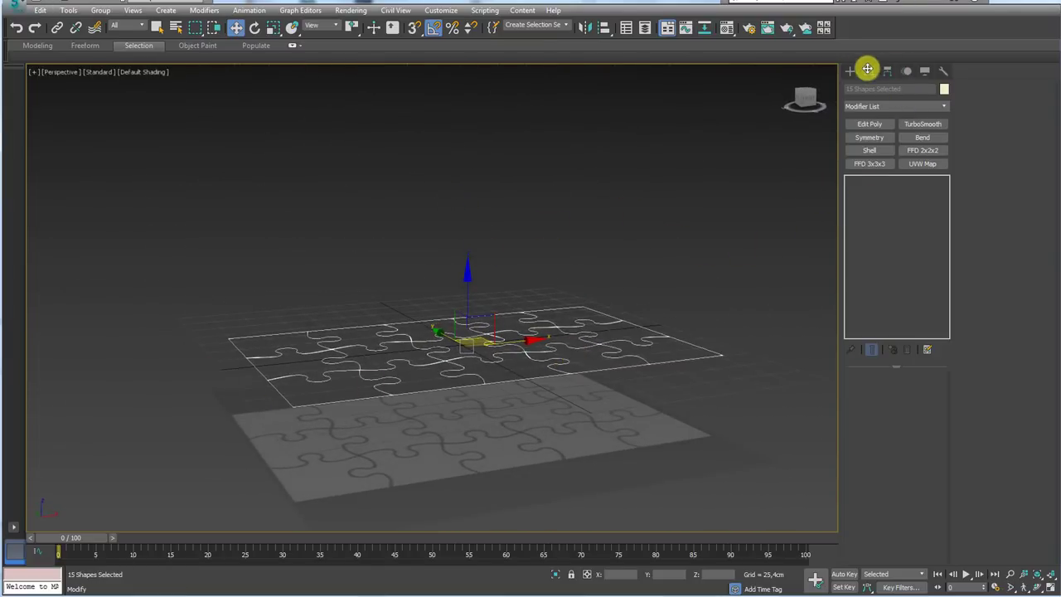
- Apply Bevel to the outlines: Level 1 height 1,0cm outline -0,5cm; Level 2 0,5cm, -0,5cm
click(942, 104)
drag(942, 124, 942, 151)
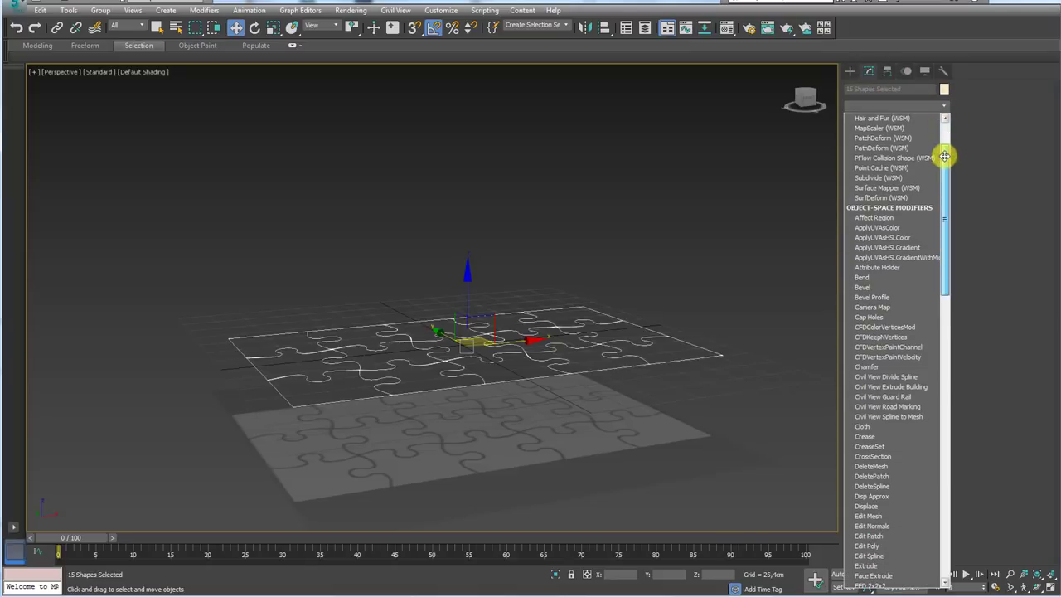
click(869, 287)
mouse_move(685, 334)
alt+middle_down()
mouse_move(594, 382)
mouse_move(645, 406)
mouse_move(677, 343)
alt+middle_up()
scroll(450, 359, up, 5)
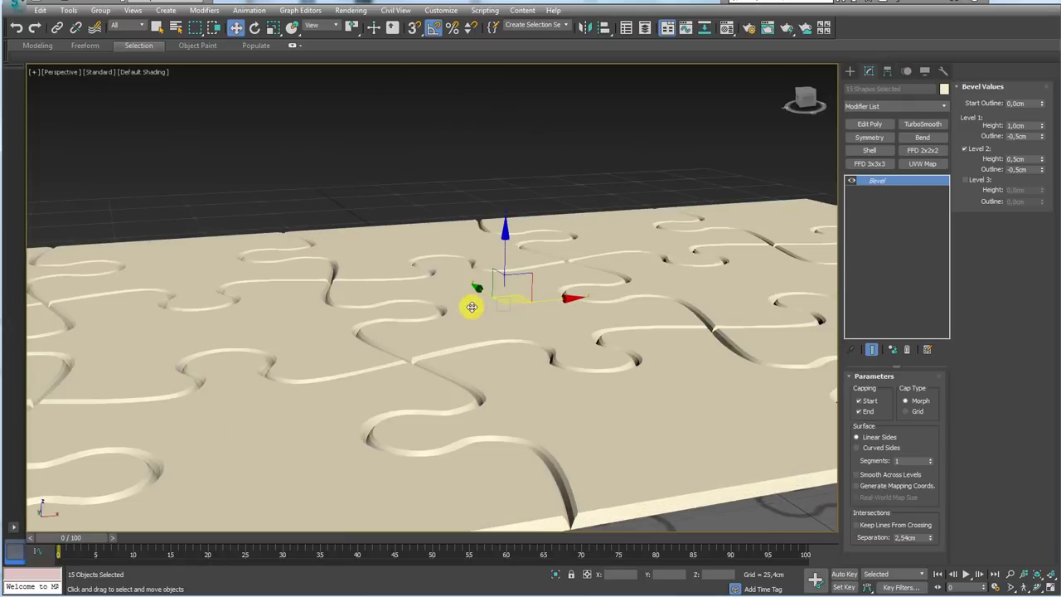
scroll(474, 316, down, 5)
alt+middle_drag(627, 307, 601, 294)
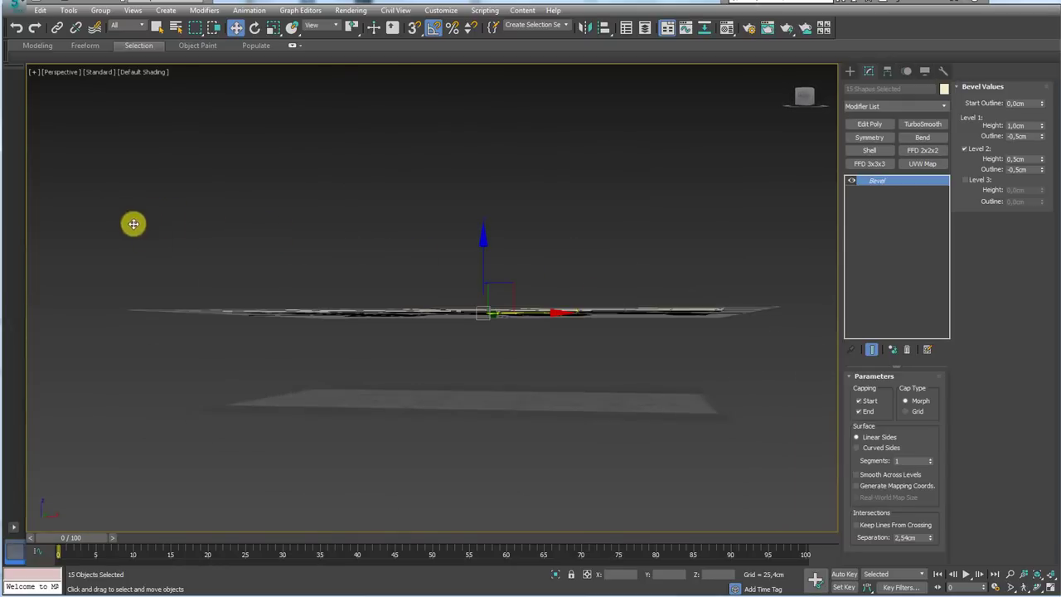
drag(135, 223, 771, 346)
alt+middle_drag(769, 286, 740, 329)
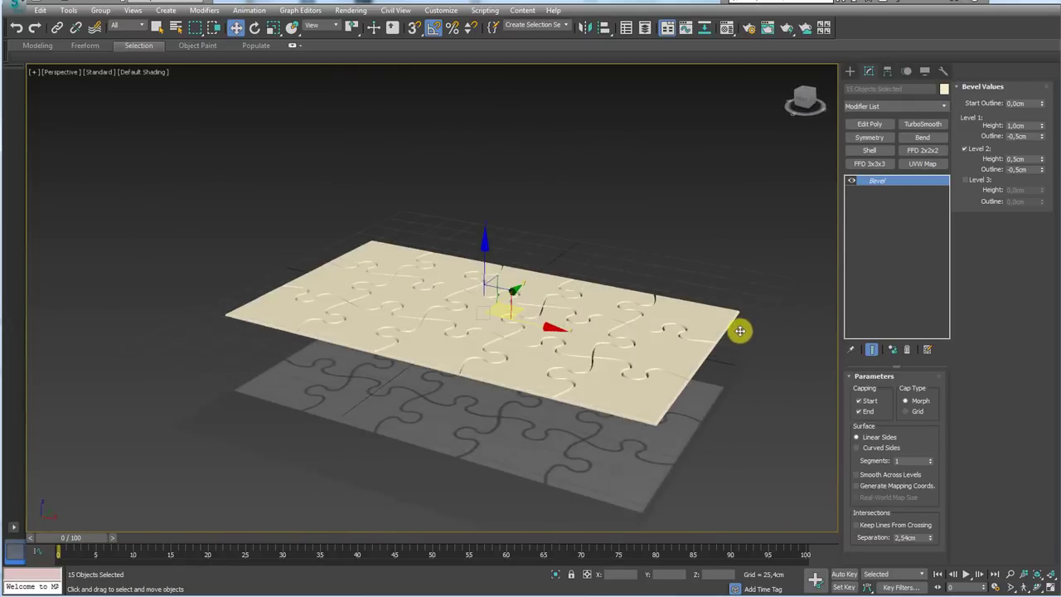
- Open the Material Editor, pick the 02 - Default sample, and switch to the references folder in Explorer
click(727, 27)
mouse_move(635, 173)
middle_down()
mouse_move(663, 199)
mouse_move(705, 211)
middle_up()
click(372, 142)
mouse_move(471, 152)
middle_down()
mouse_move(698, 204)
mouse_move(674, 247)
middle_up()
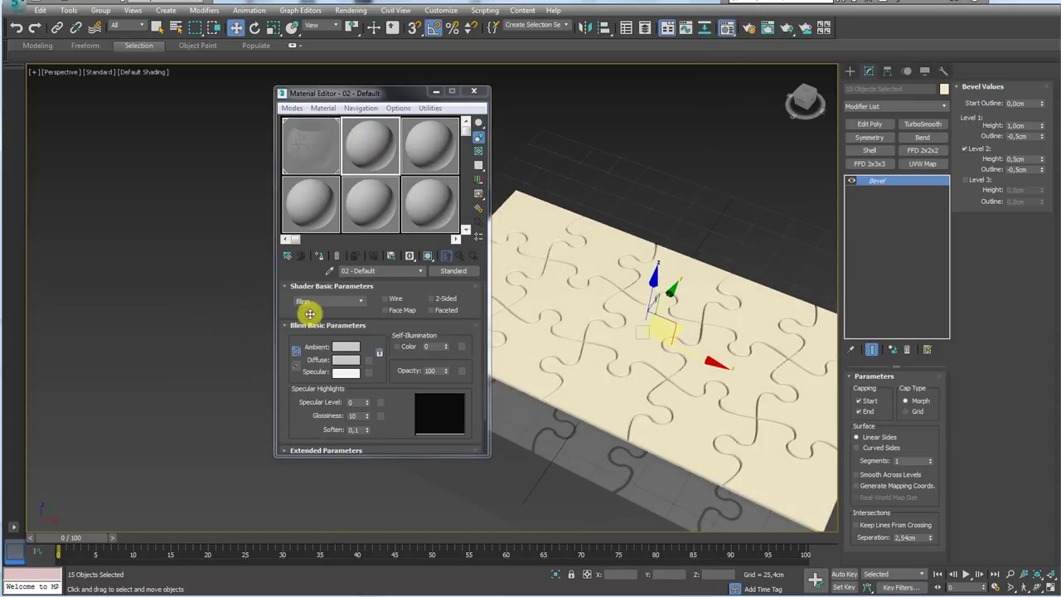
key(alt+Tab)
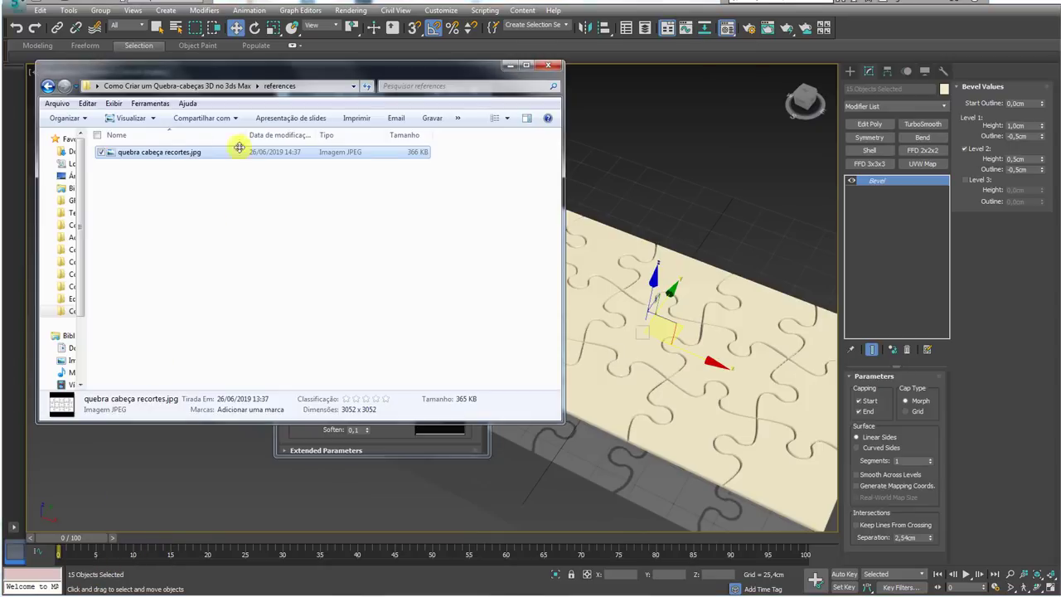
- From the textures folder, drop logo.jpg onto a puzzle piece, then minimize Explorer
click(210, 86)
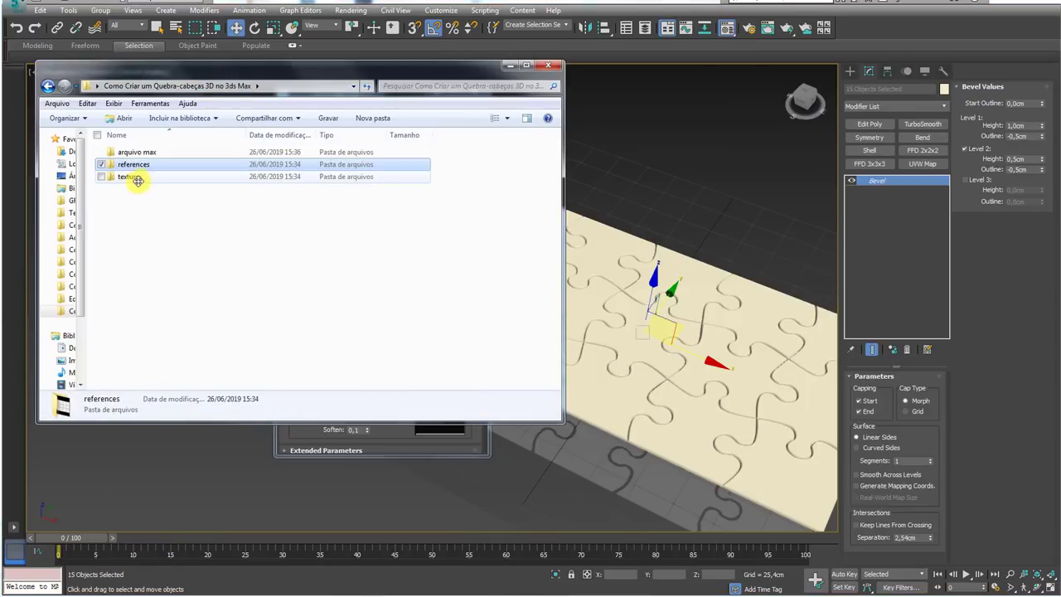
double_click(131, 178)
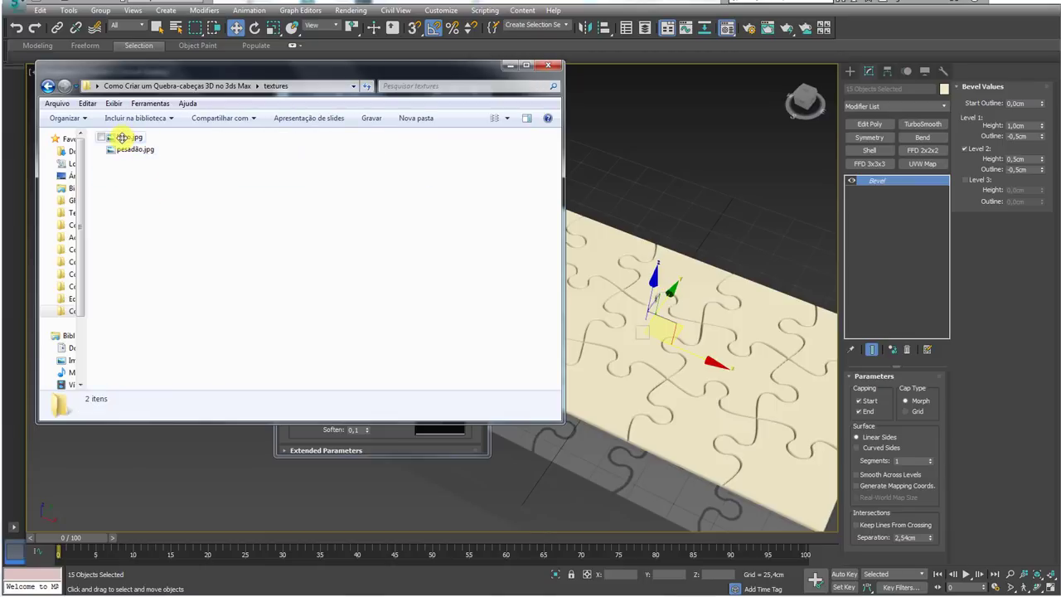
key(alt+Tab)
scroll(638, 240, down, 3)
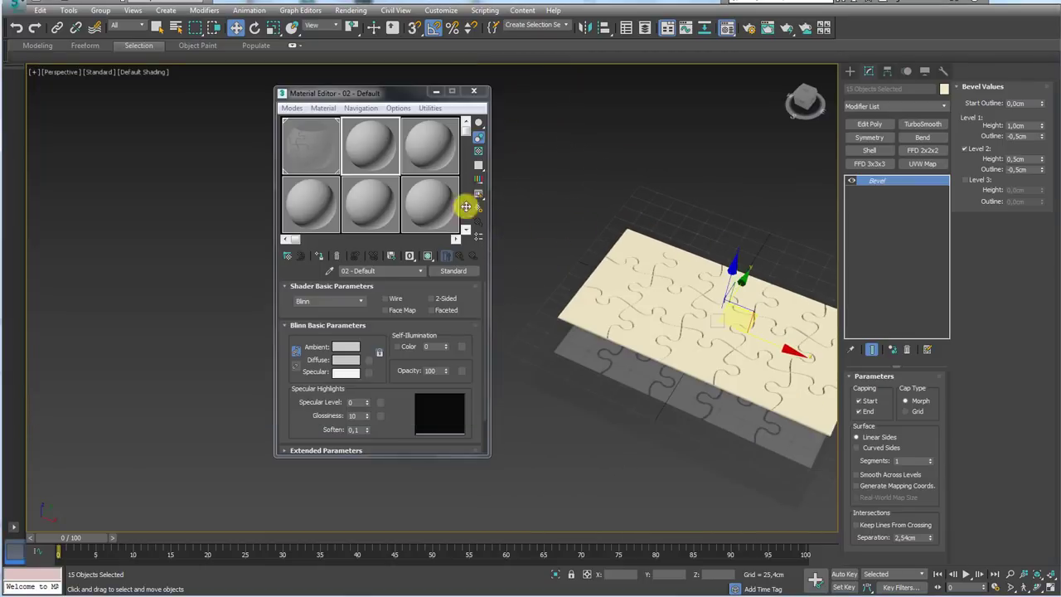
key(alt+Tab)
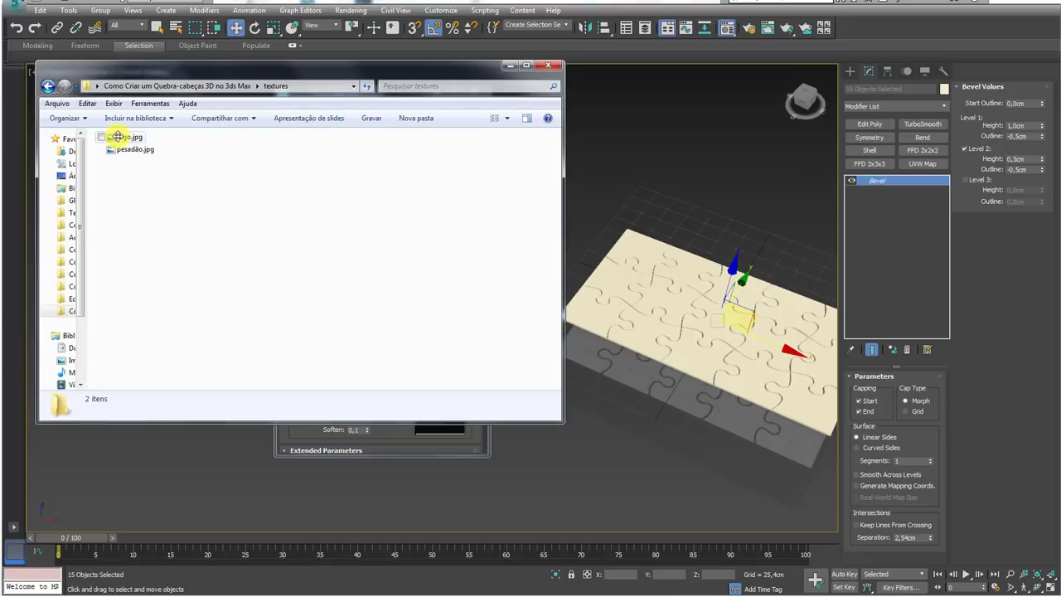
drag(123, 137, 671, 266)
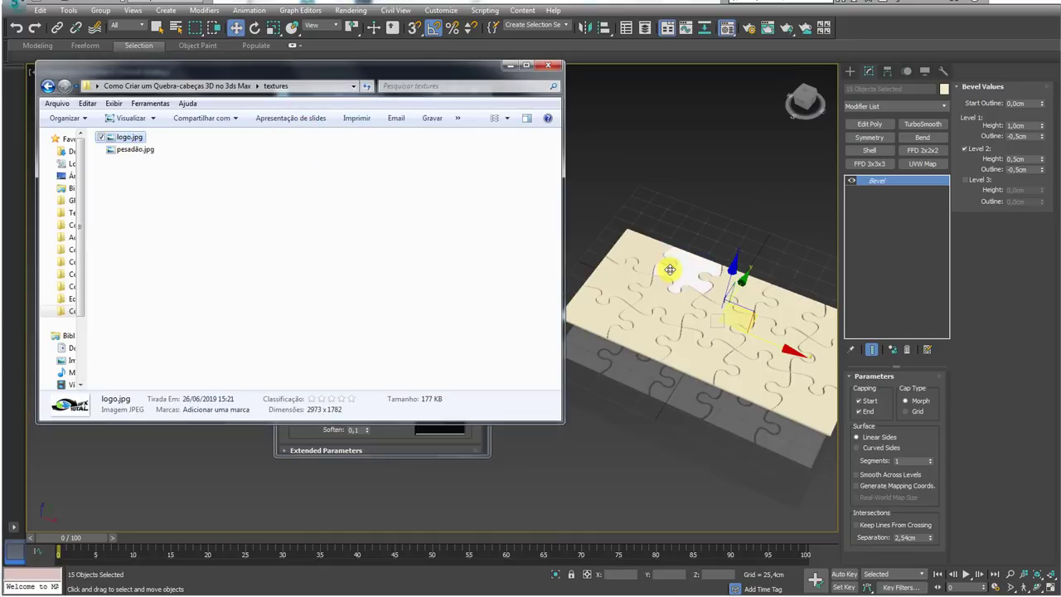
click(508, 64)
- Load Material #1 into a sample slot and assign it to all selected puzzle pieces
click(335, 268)
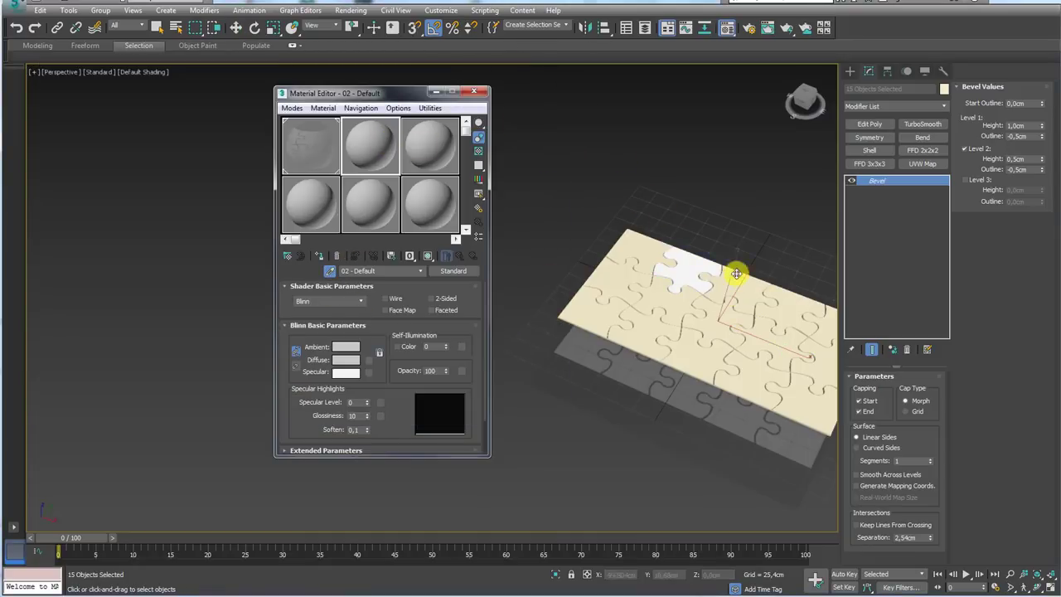
click(691, 265)
mouse_move(691, 265)
alt+middle_down()
mouse_move(720, 259)
mouse_move(620, 238)
alt+middle_up()
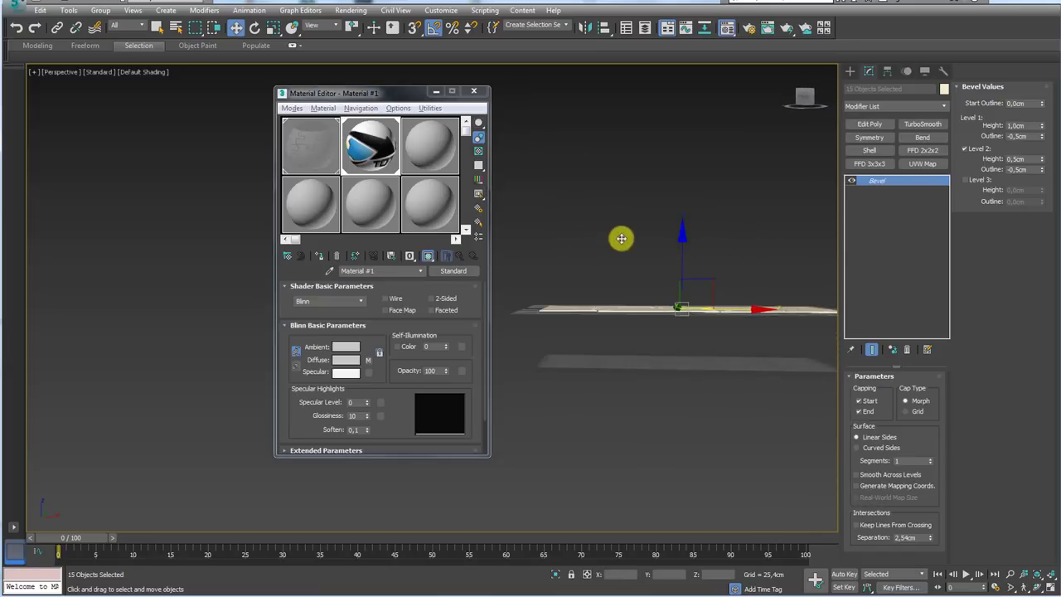
mouse_move(741, 324)
alt+middle_down()
mouse_move(741, 357)
mouse_move(475, 166)
alt+middle_up()
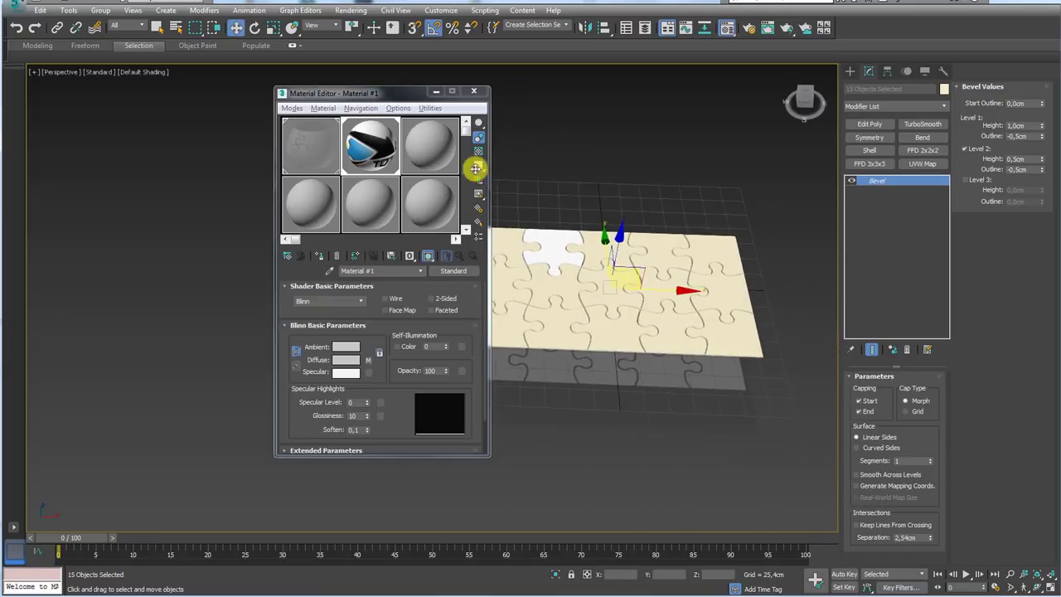
drag(374, 156, 580, 236)
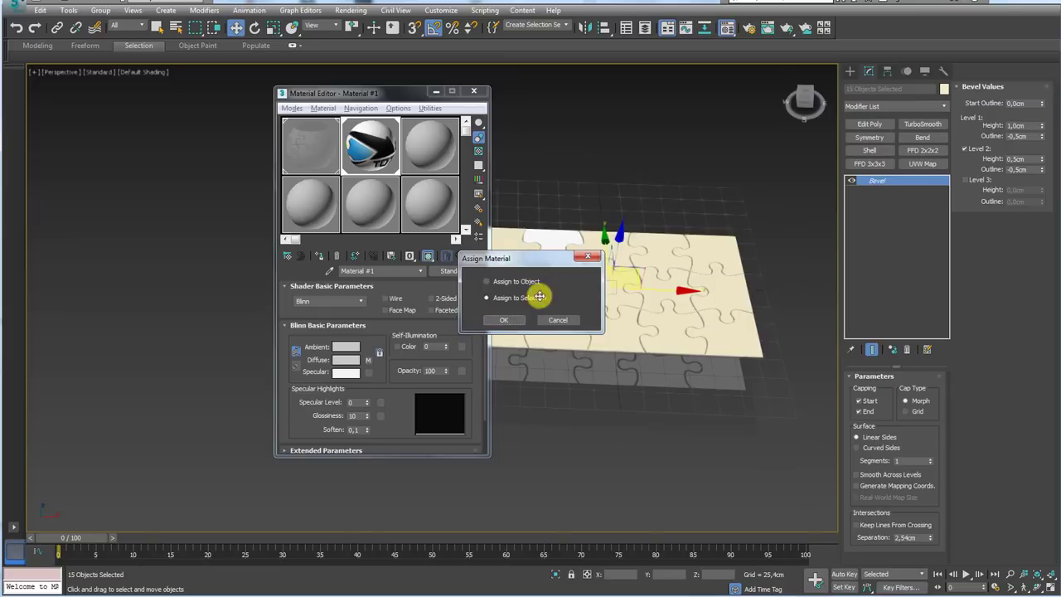
click(520, 318)
- Close the Material Editor and orbit around the now-white puzzle
mouse_move(608, 310)
alt+middle_down()
mouse_move(601, 386)
mouse_move(652, 255)
alt+middle_up()
alt+middle_drag(743, 289, 556, 238)
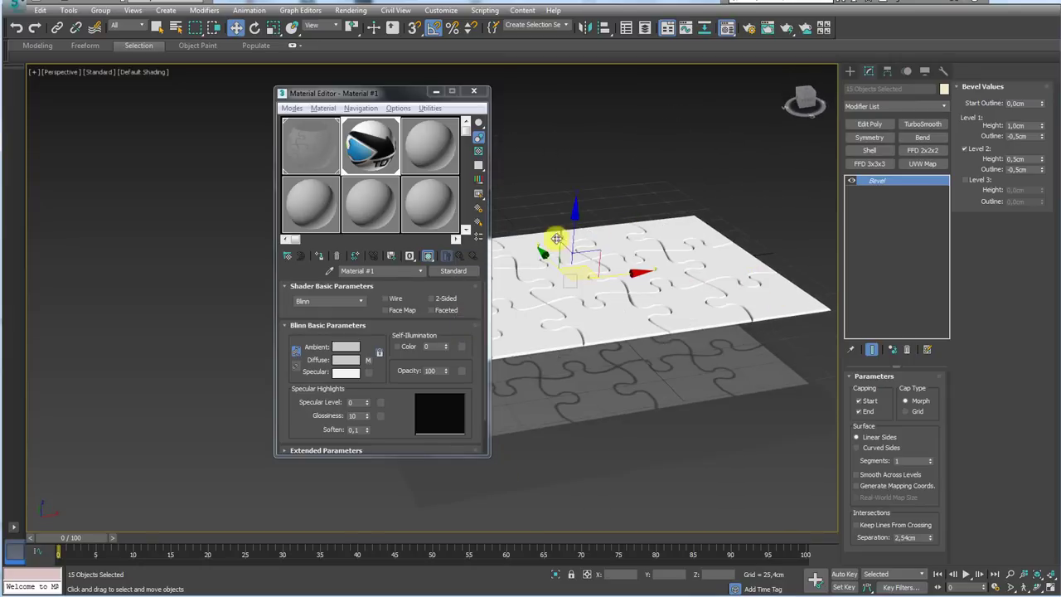
click(473, 90)
mouse_move(476, 91)
alt+middle_down()
mouse_move(687, 246)
mouse_move(545, 379)
mouse_move(565, 243)
mouse_move(632, 291)
alt+middle_up()
mouse_move(259, 361)
mouse_down()
mouse_move(279, 197)
mouse_move(677, 208)
mouse_move(364, 355)
mouse_move(298, 358)
mouse_up()
alt+middle_drag(599, 361, 663, 309)
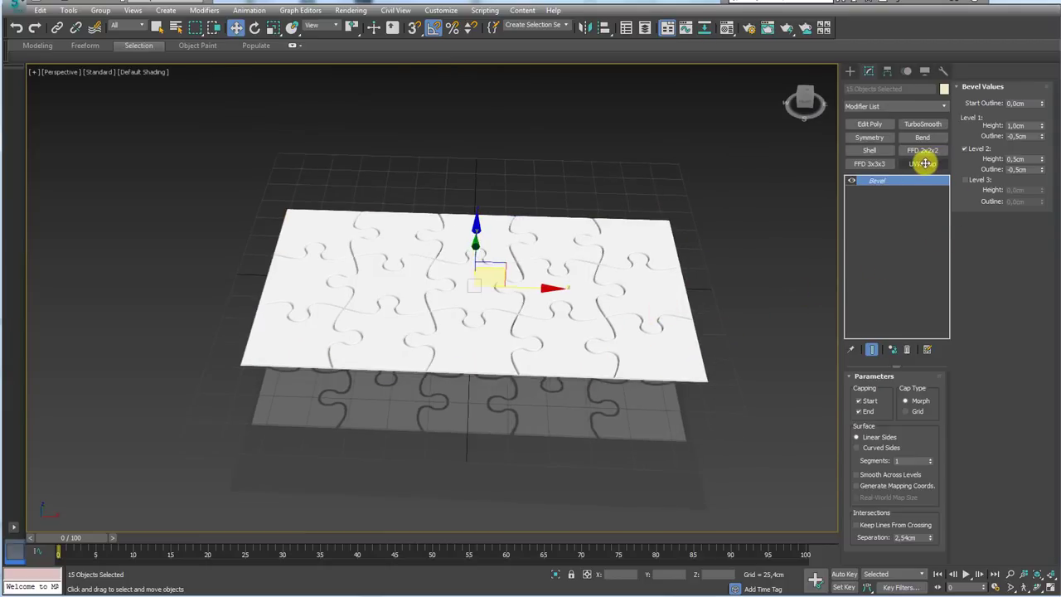
- Add a planar UVW Map and move its gizmo to centre the GFX TOTAL logo across the puzzle
click(924, 164)
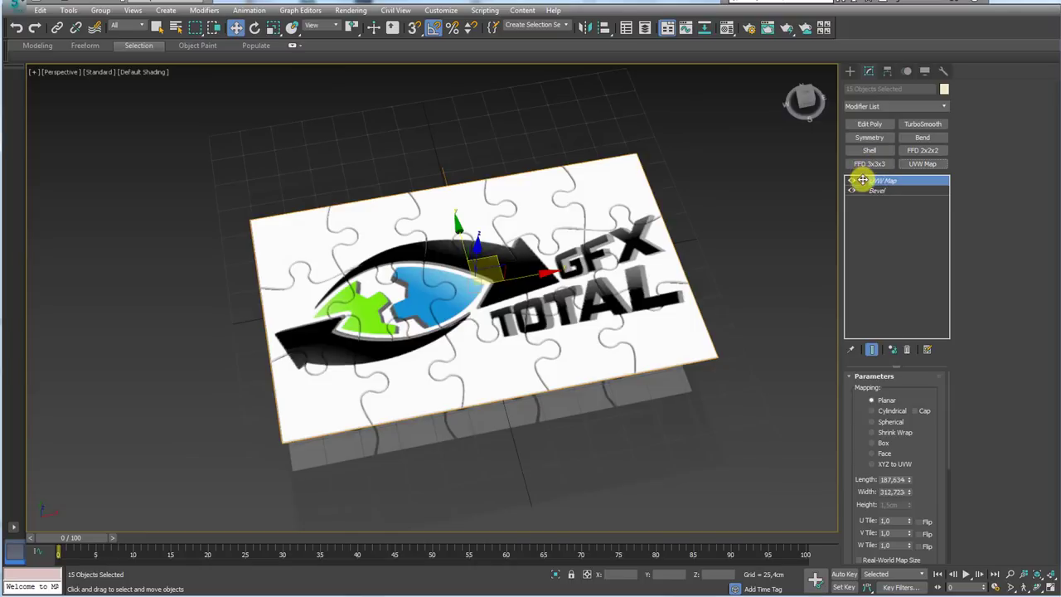
click(881, 190)
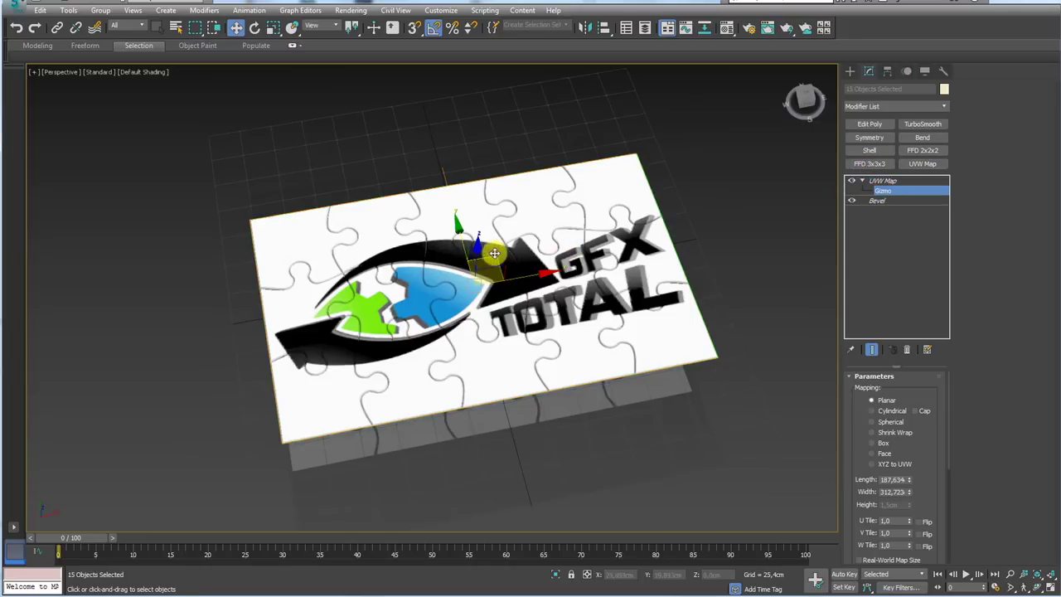
mouse_move(494, 253)
mouse_down()
mouse_move(476, 237)
mouse_move(722, 185)
mouse_move(456, 114)
mouse_move(376, 420)
mouse_move(675, 421)
mouse_move(672, 161)
mouse_move(293, 52)
mouse_move(359, 182)
mouse_move(445, 256)
mouse_up()
mouse_move(517, 291)
alt+middle_down()
mouse_move(513, 351)
mouse_move(502, 348)
mouse_move(511, 294)
alt+middle_up()
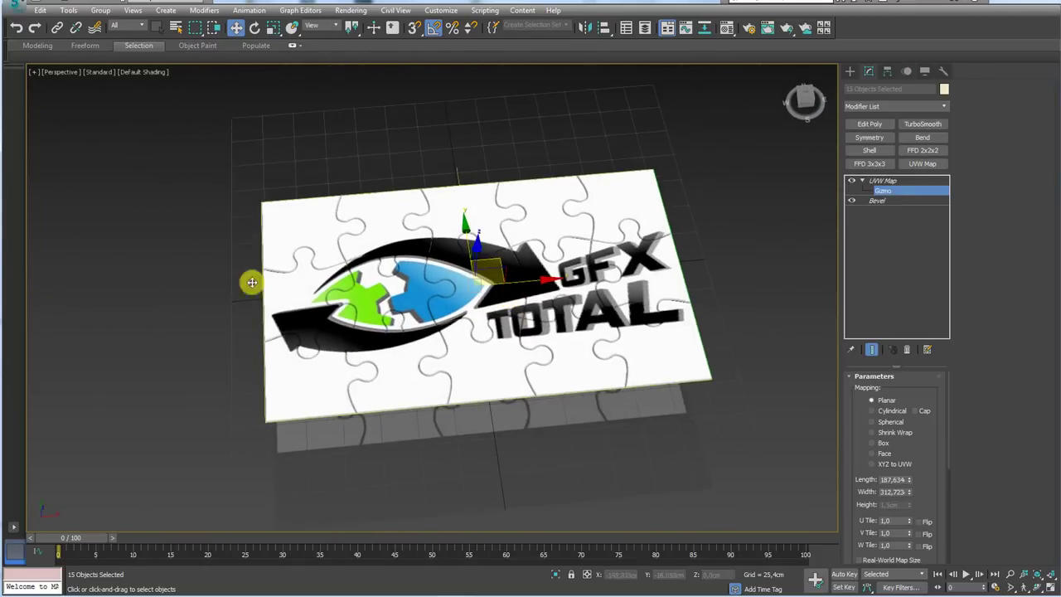
alt+middle_drag(742, 213, 565, 282)
click(885, 181)
- Convert the selected puzzle pieces to Editable Poly and toggle Affect Pivot Only on and off
right_click(541, 272)
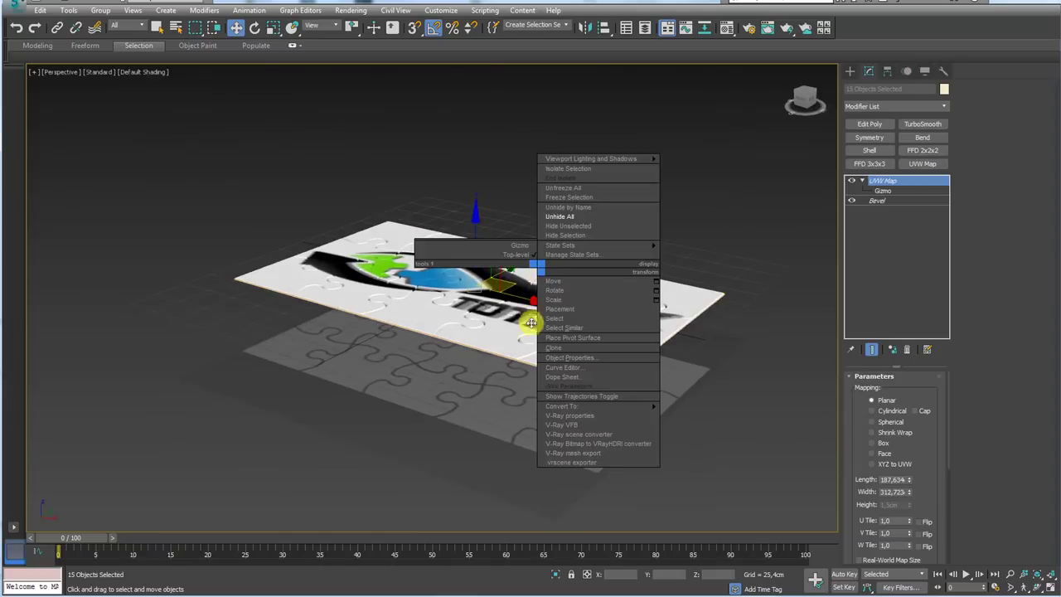
mouse_move(562, 406)
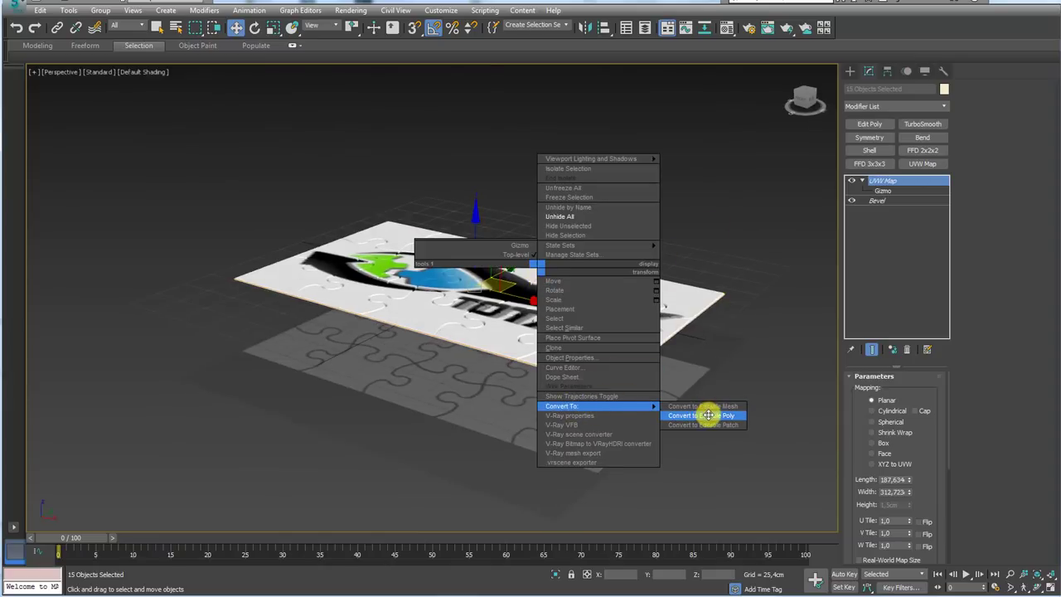
click(708, 415)
mouse_move(686, 301)
alt+middle_down()
mouse_move(732, 310)
mouse_move(735, 265)
mouse_move(727, 271)
alt+middle_up()
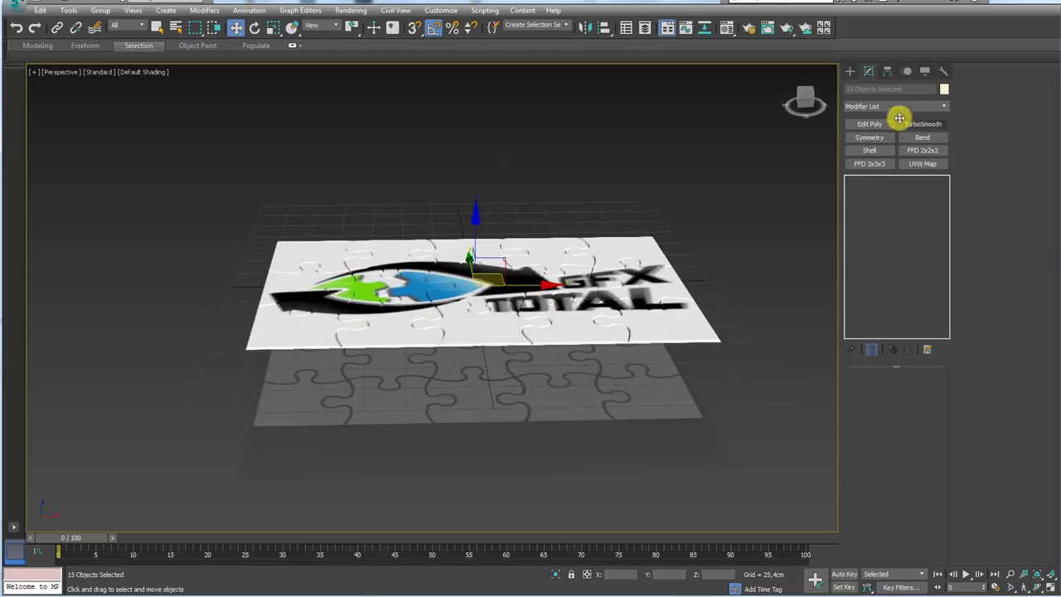
click(886, 71)
click(873, 150)
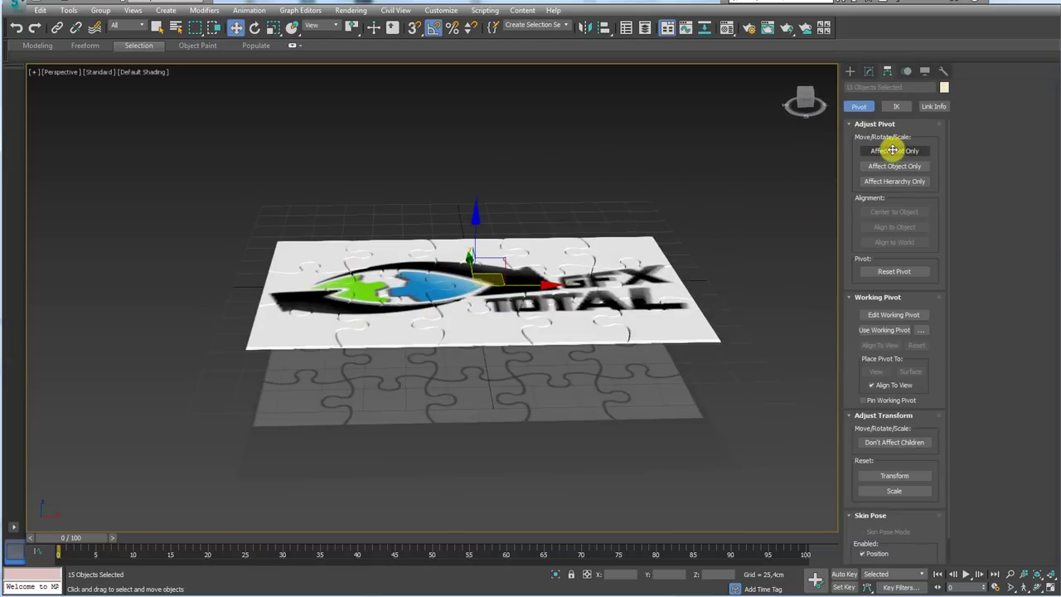
mouse_move(684, 257)
alt+middle_down()
mouse_move(685, 369)
mouse_move(691, 295)
alt+middle_up()
click(920, 151)
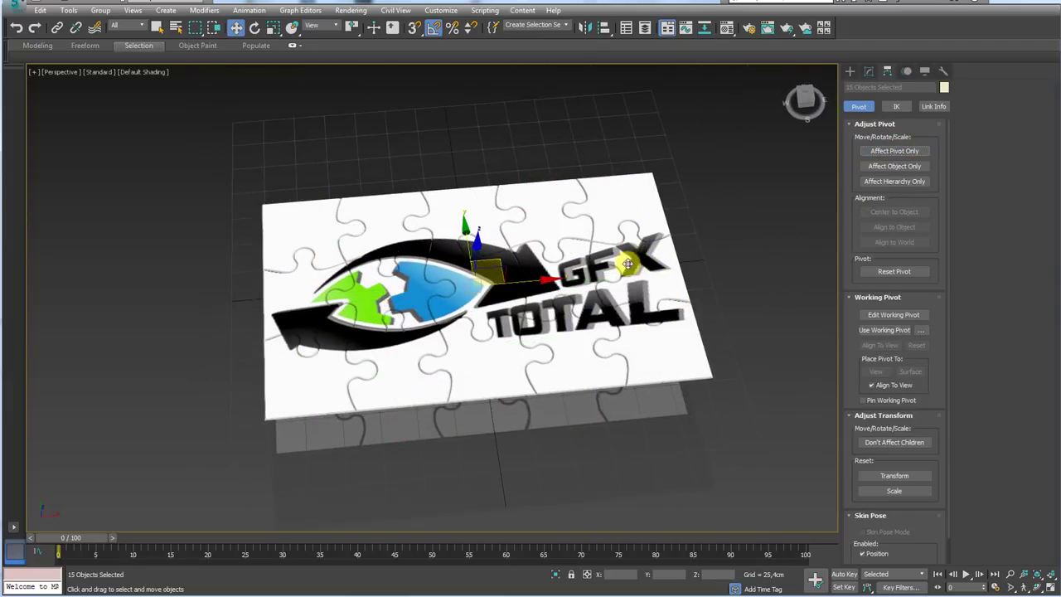
alt+middle_drag(627, 264, 547, 285)
- Lower Plane001 well below the puzzle, then select all 15 pieces with Ctrl+A
click(547, 286)
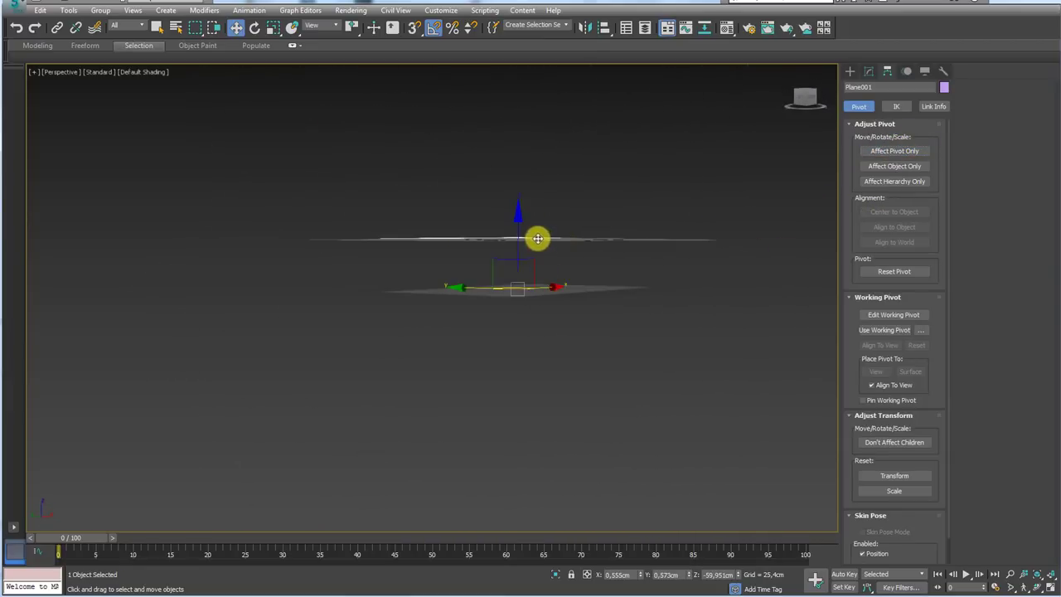
drag(518, 235, 726, 277)
key(ctrl+a)
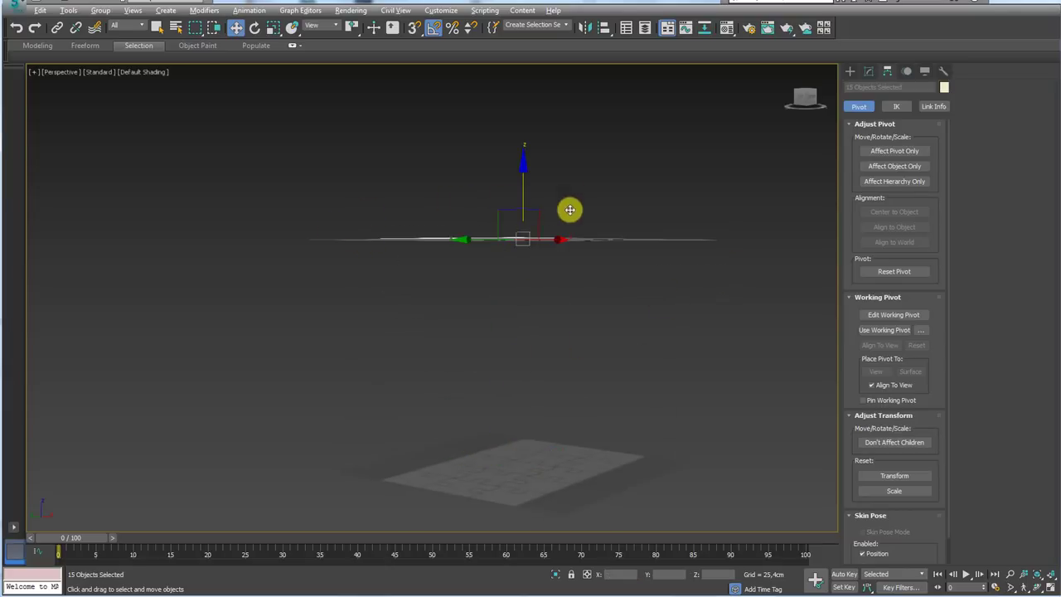
alt+middle_drag(568, 210, 514, 350)
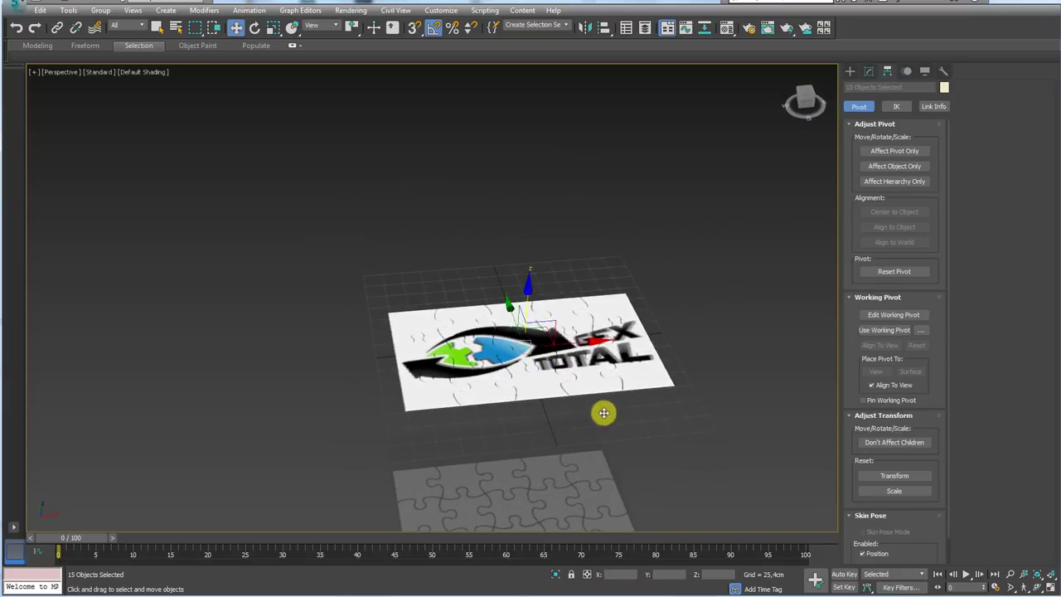
alt+middle_drag(603, 413, 569, 413)
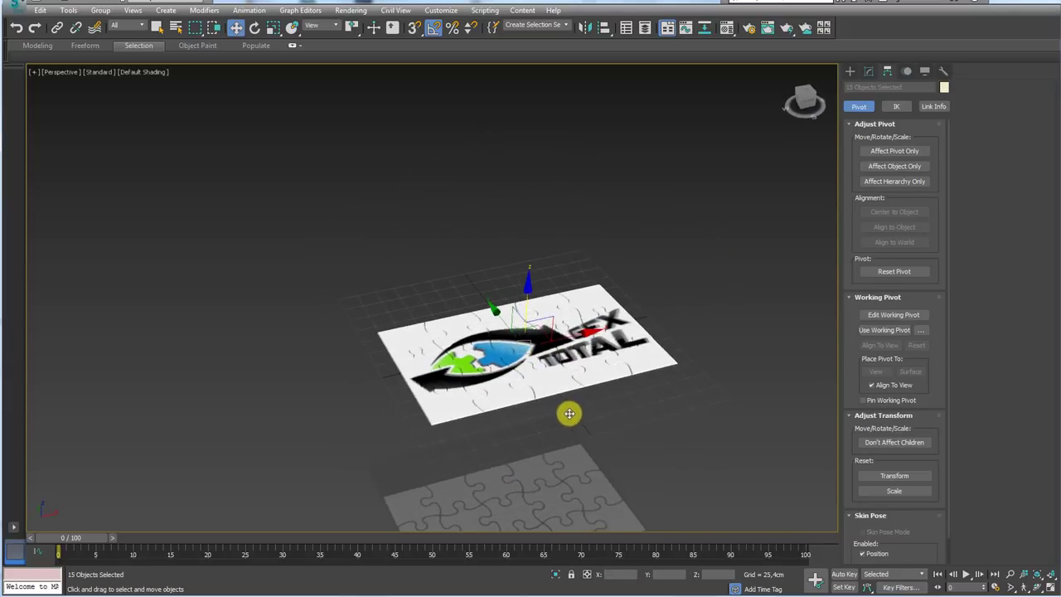
- With Auto Key on, raise the pieces high at frame 0 and lower them near the grid at frame 20
click(845, 571)
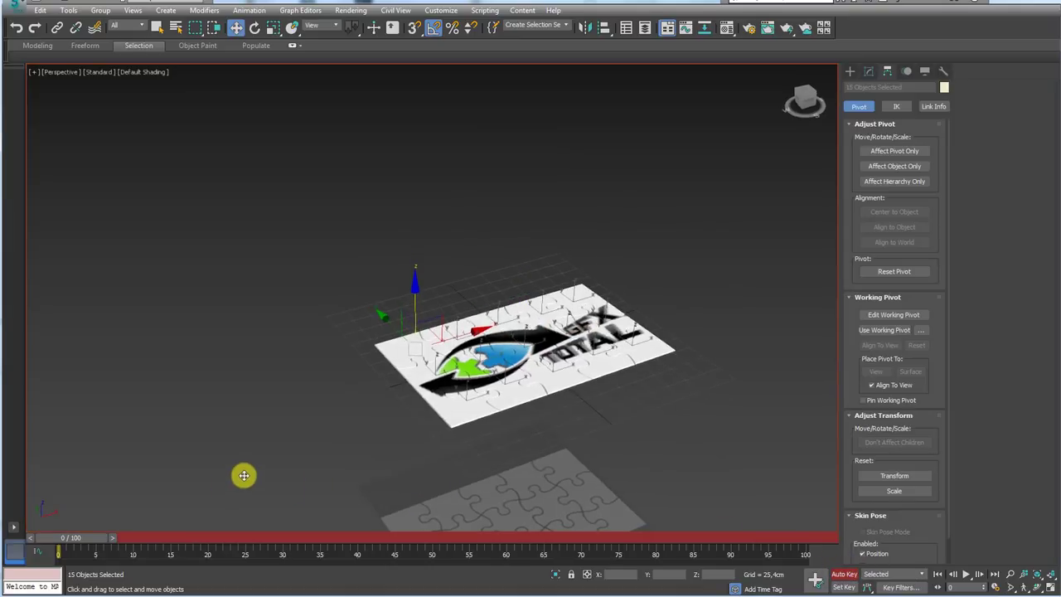
alt+middle_drag(421, 375, 389, 414)
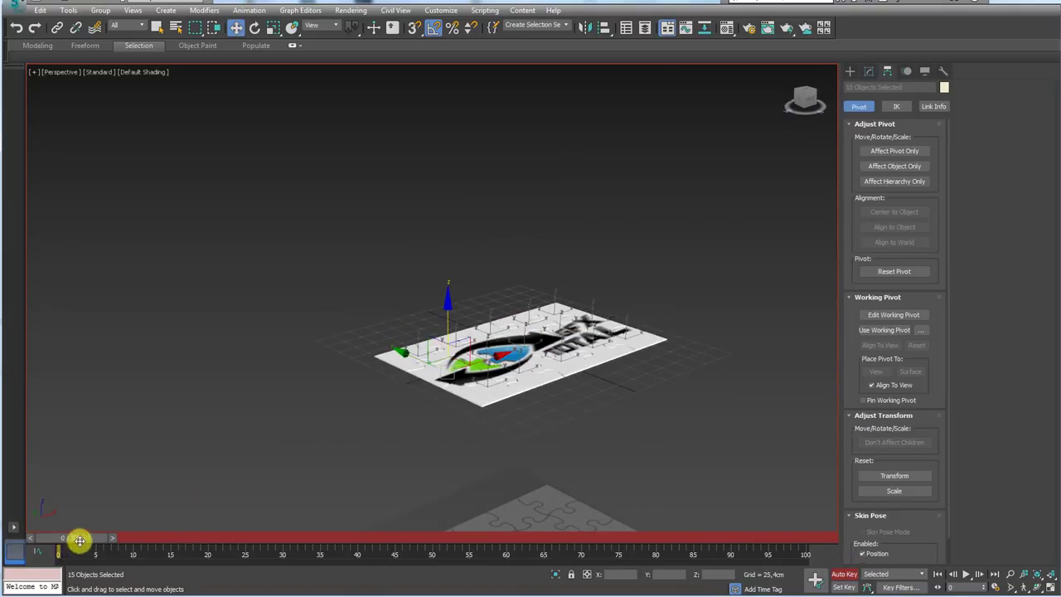
drag(79, 541, 33, 540)
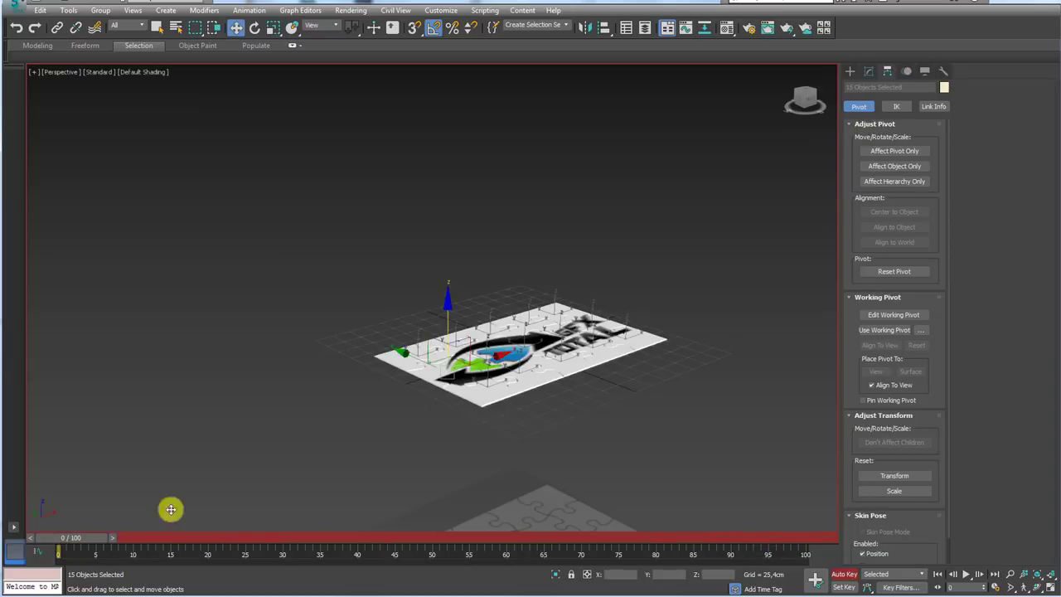
drag(491, 310, 515, 217)
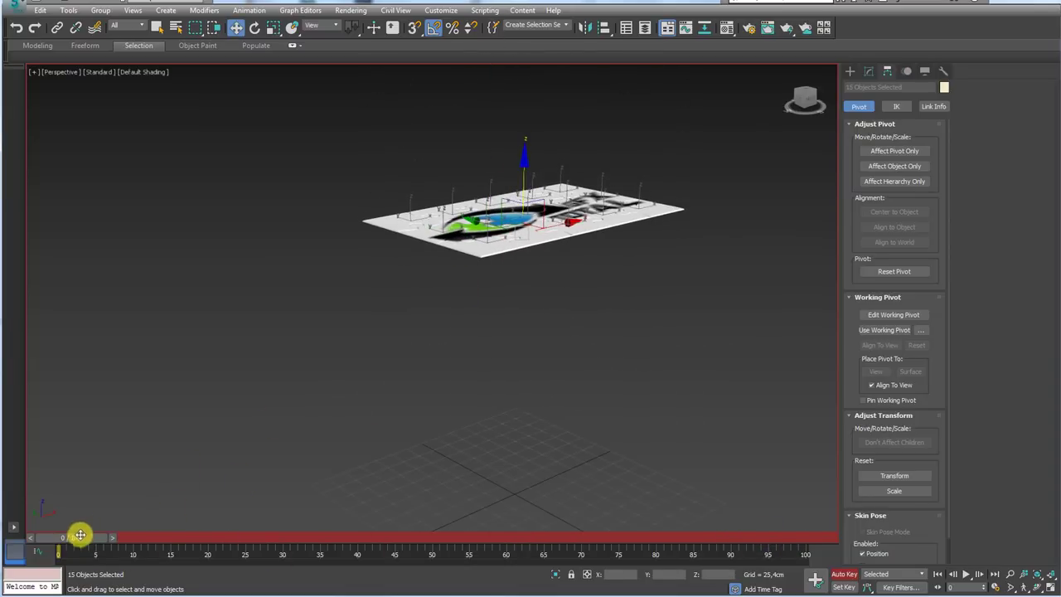
mouse_move(80, 534)
mouse_down()
mouse_move(390, 538)
mouse_move(111, 525)
mouse_move(222, 532)
mouse_up()
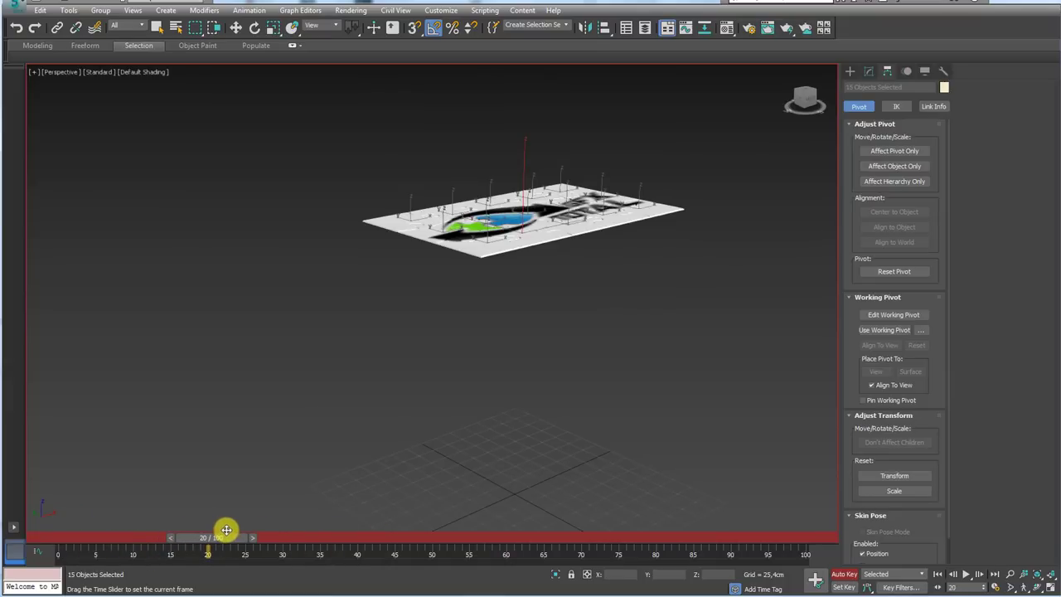
key(w)
drag(524, 177, 519, 476)
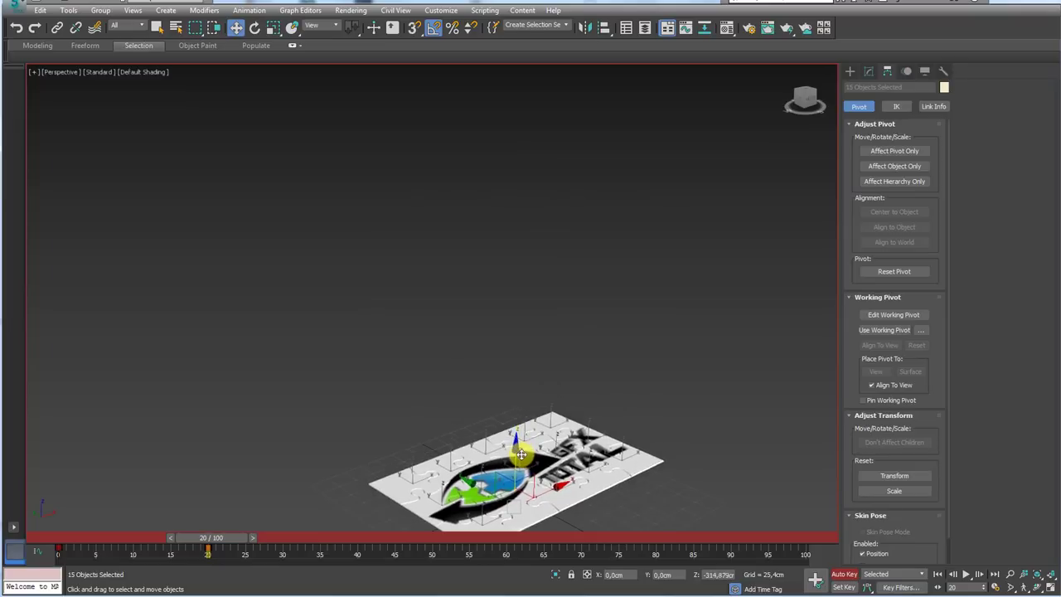
- Play back the frame 0–20 drop to check it, then switch to wireframe with F3
mouse_move(520, 475)
alt+middle_down()
mouse_move(473, 315)
mouse_move(435, 381)
mouse_move(473, 350)
mouse_move(265, 519)
alt+middle_up()
drag(186, 537, 60, 537)
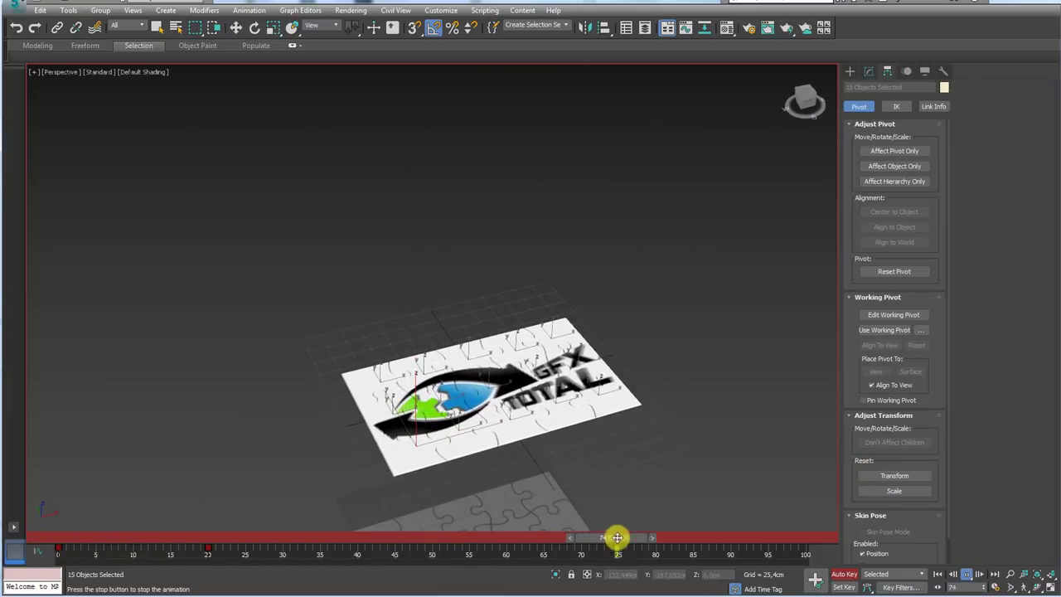
click(947, 568)
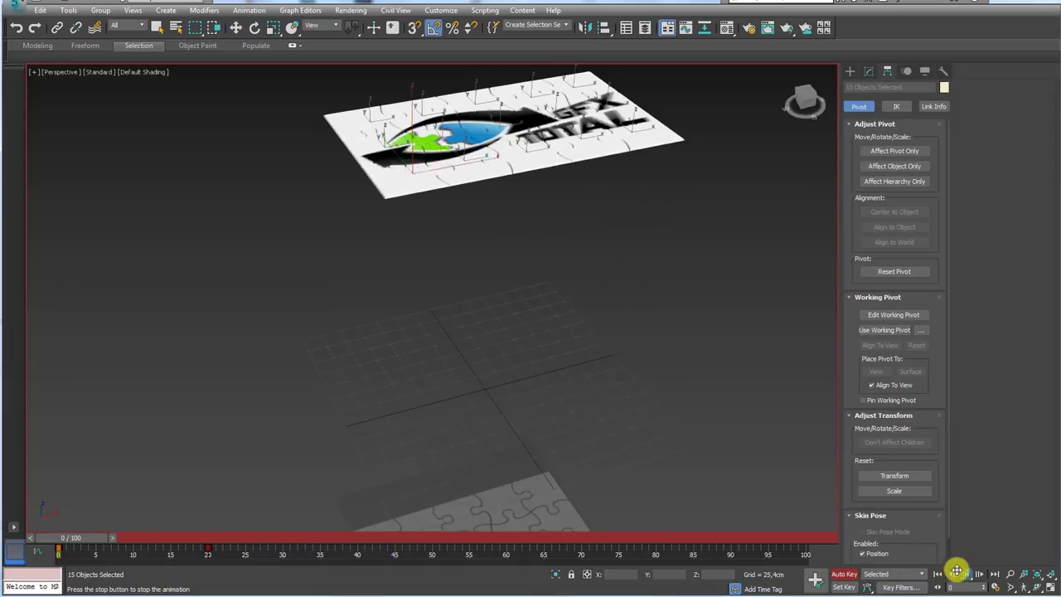
mouse_move(348, 545)
mouse_down()
mouse_move(57, 541)
mouse_move(229, 531)
mouse_up()
key(w)
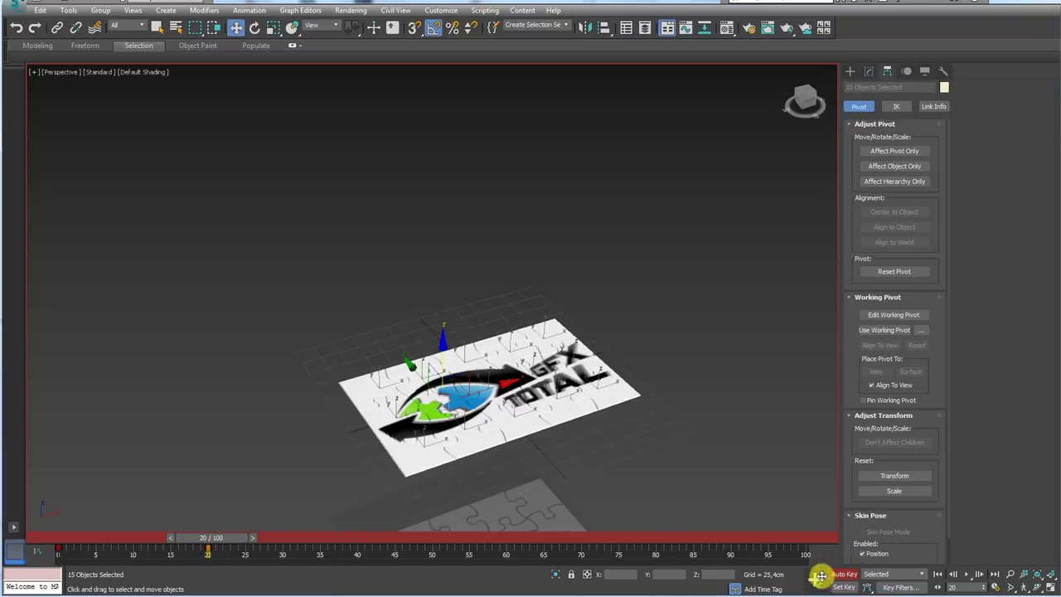
drag(229, 536, 62, 536)
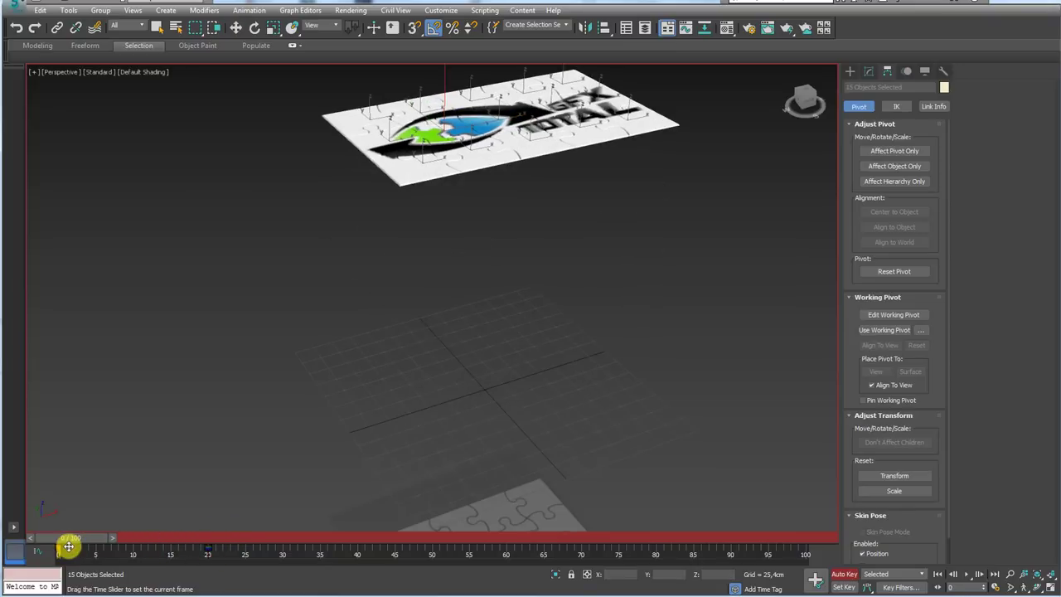
key(F3)
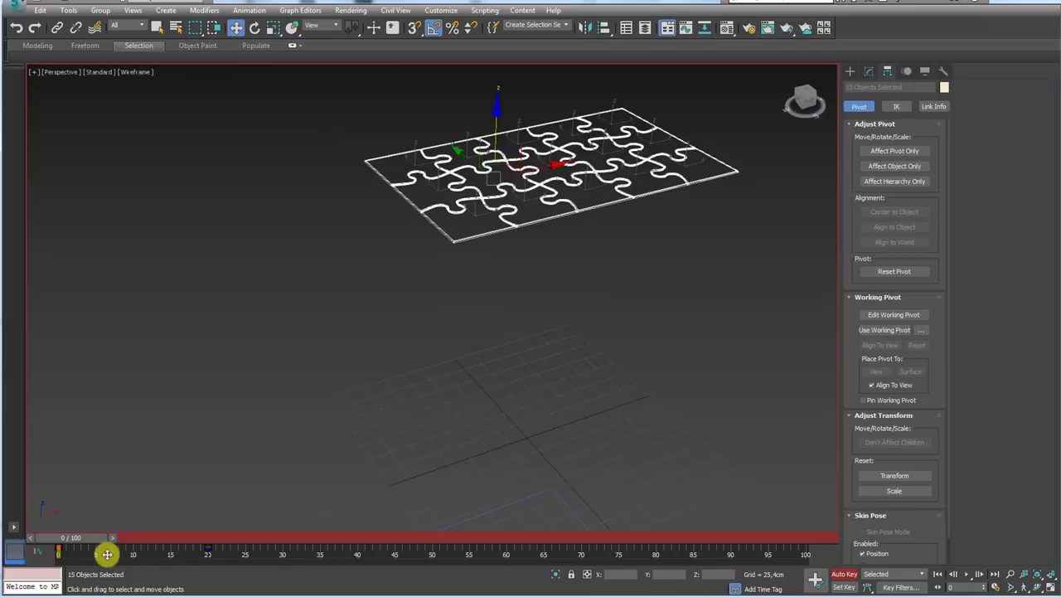
- Select the pieces' descent keys in the track bar and drag them to later frames
drag(273, 551, 4, 584)
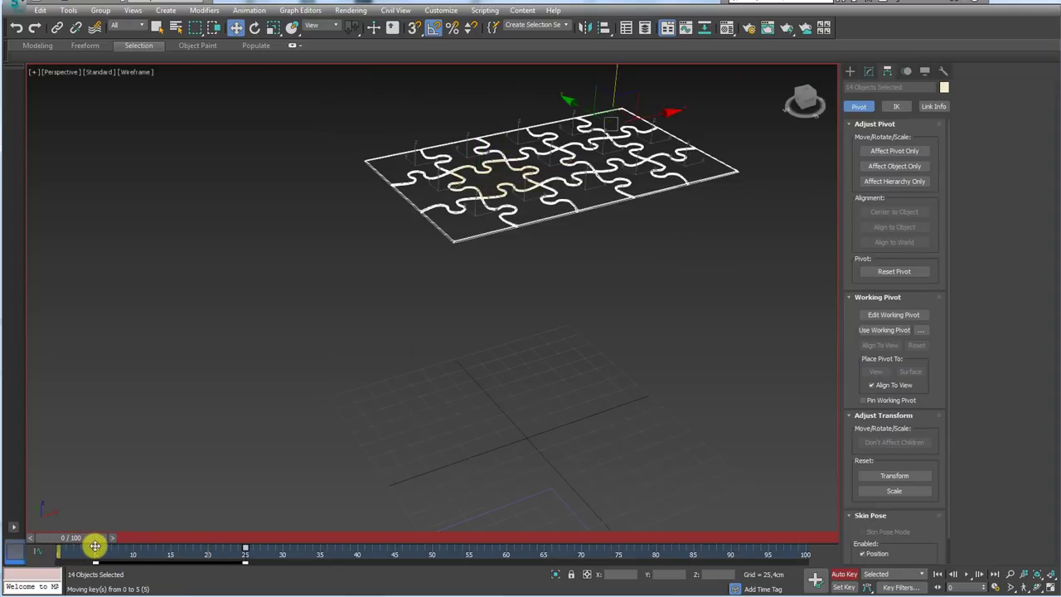
key(q)
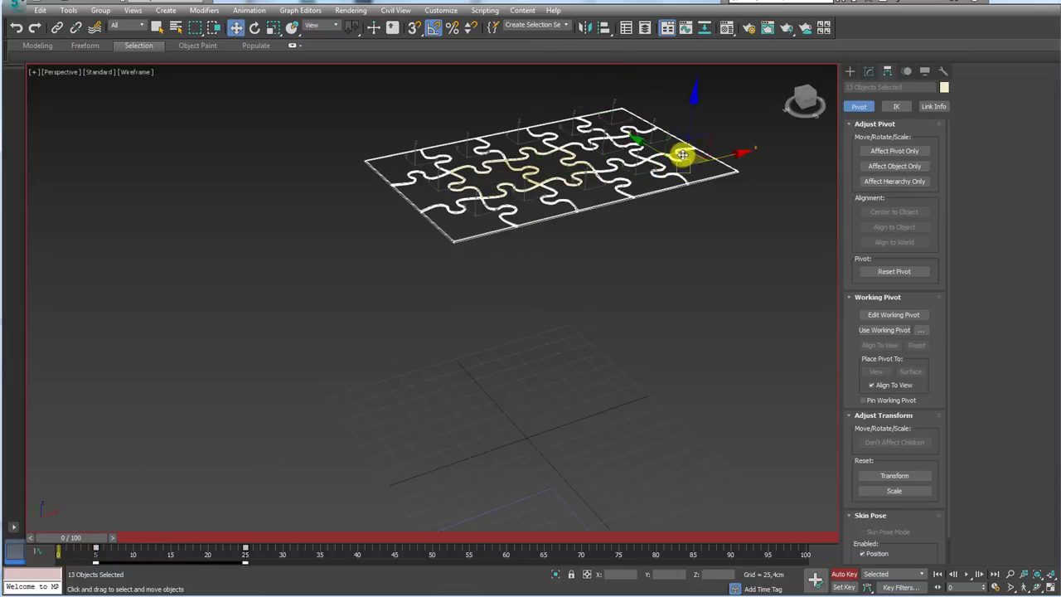
drag(96, 549, 203, 554)
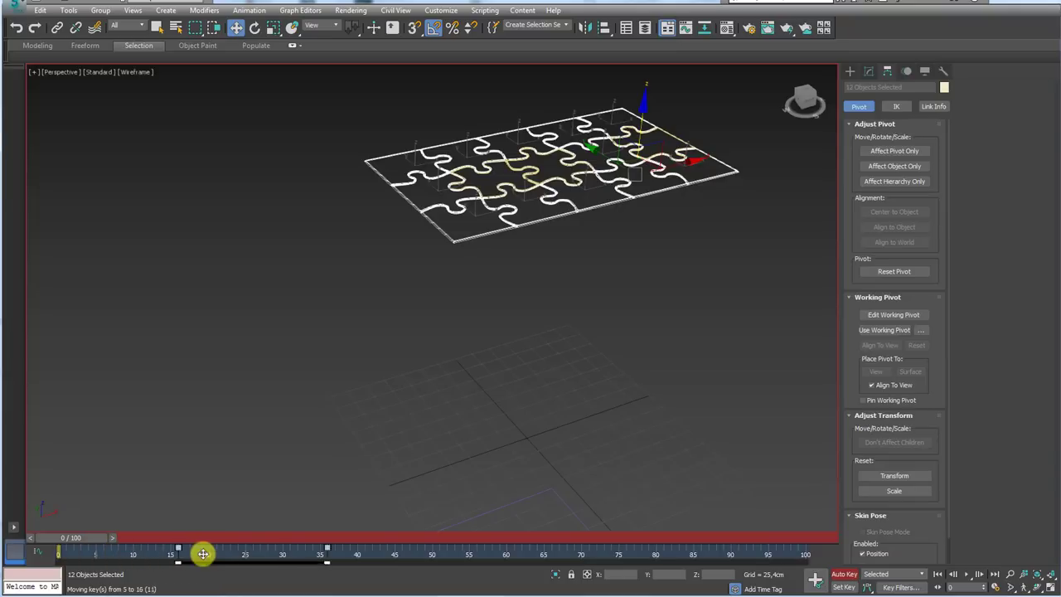
drag(592, 207, 588, 295)
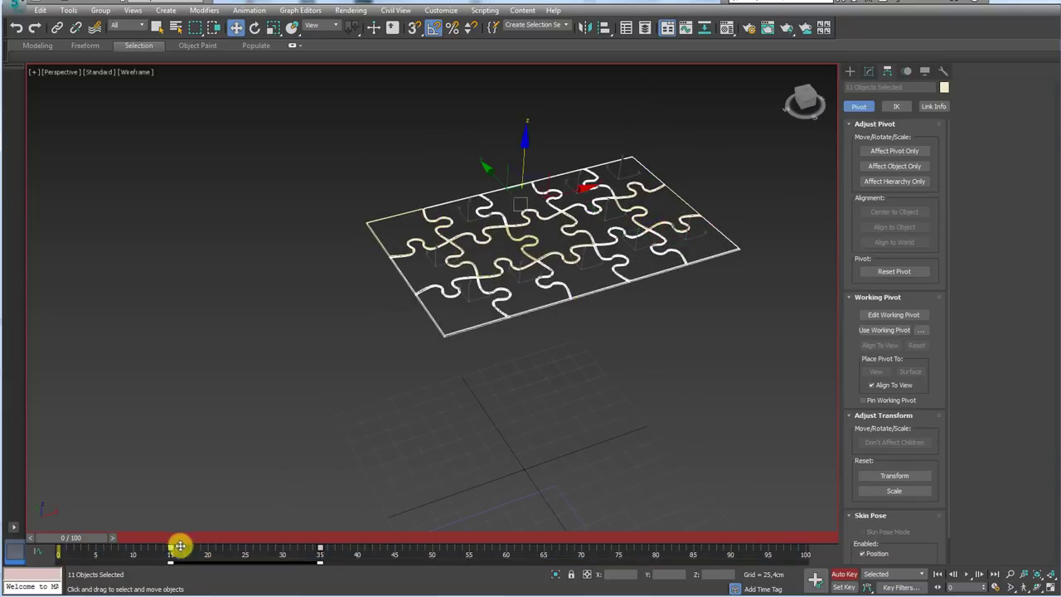
drag(170, 551, 210, 553)
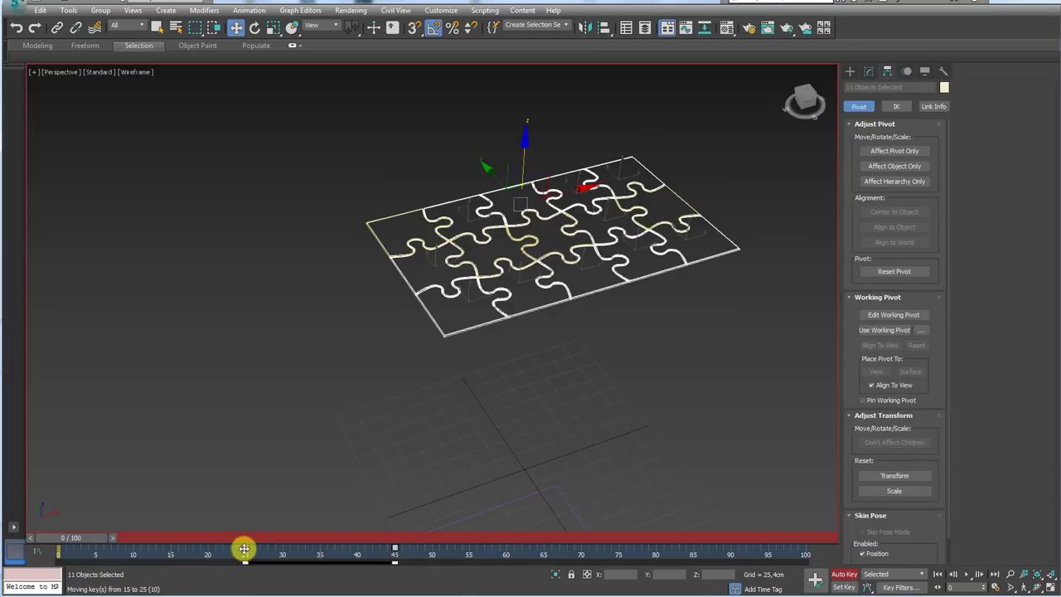
- Deselect pieces one by one and push the remaining keys later, the last piece landing at frames 75–95
alt+click(450, 334)
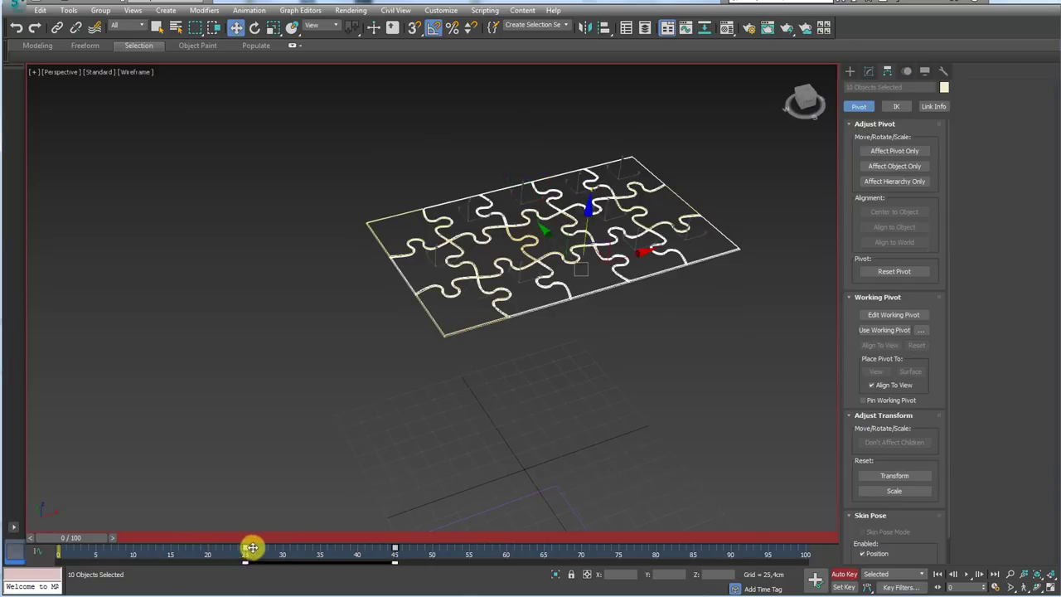
alt+click(453, 359)
drag(251, 550, 428, 551)
alt+click(414, 284)
alt+click(604, 260)
alt+click(456, 228)
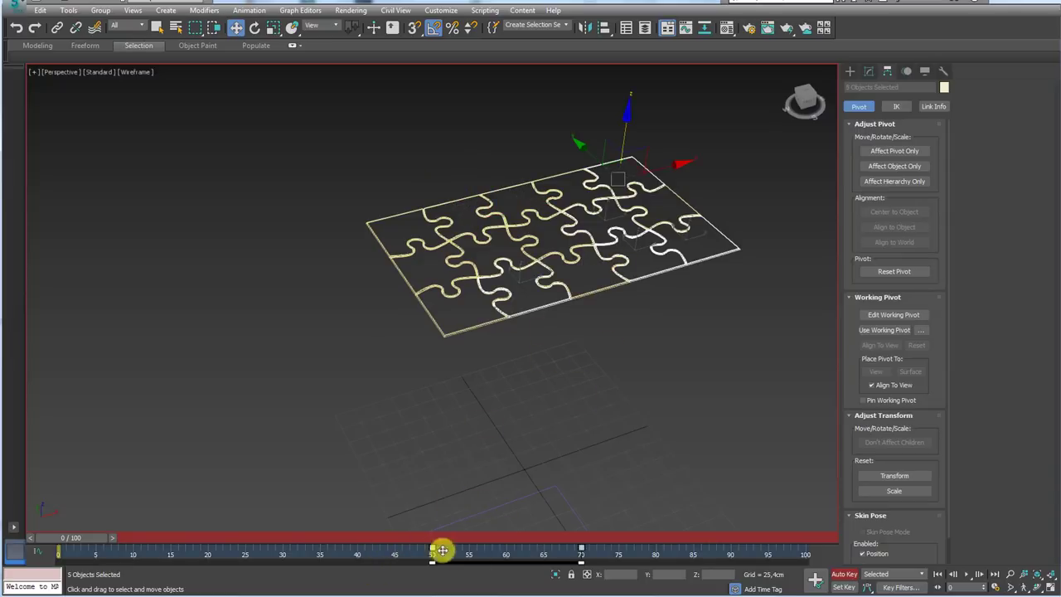
alt+click(710, 189)
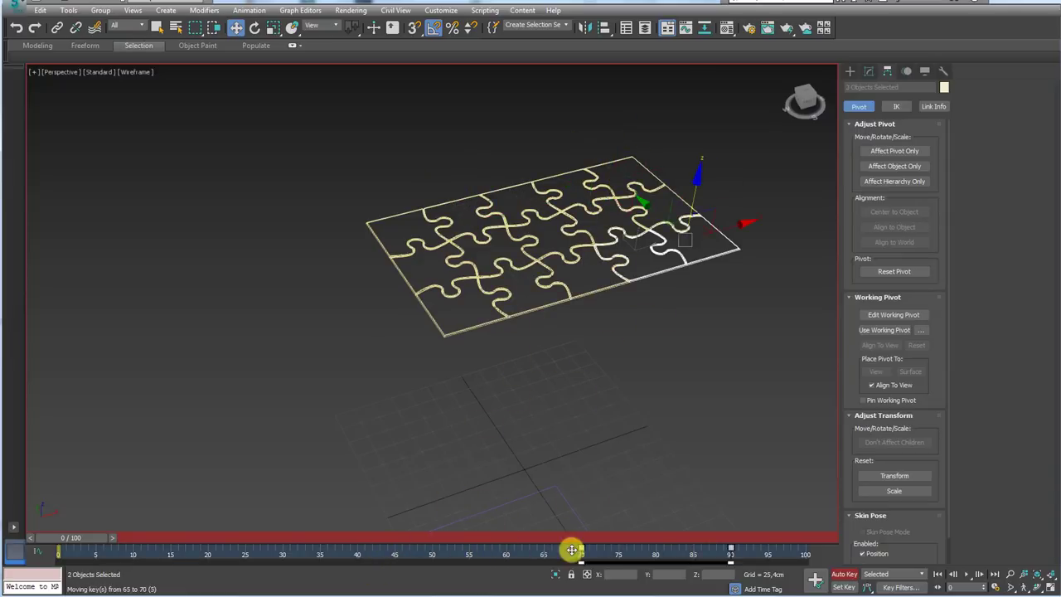
drag(468, 550, 582, 547)
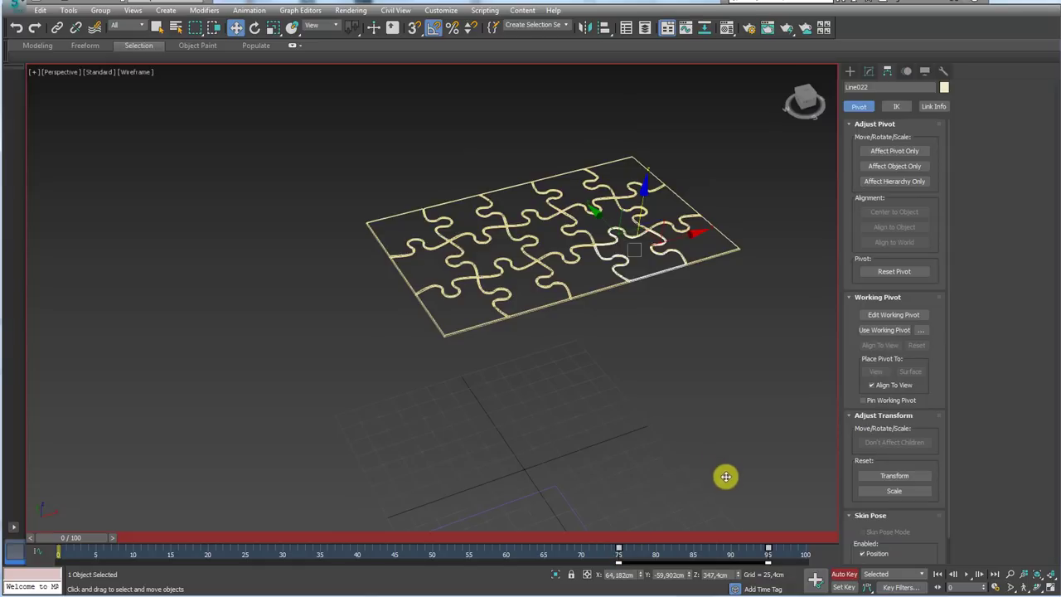
- Scrub to preview the staggered landing, then restore textured shading with F3
alt+middle_drag(725, 476, 688, 479)
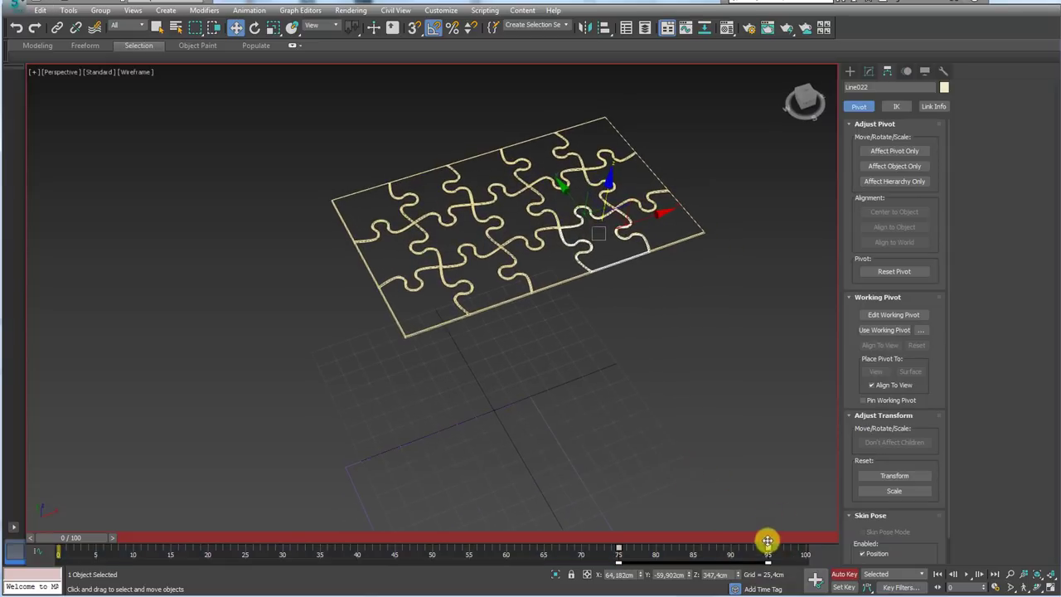
mouse_move(92, 537)
mouse_down()
mouse_move(788, 539)
mouse_move(4, 518)
mouse_up()
mouse_move(645, 277)
alt+middle_down()
mouse_move(594, 295)
mouse_move(630, 283)
alt+middle_up()
mouse_move(90, 537)
mouse_down()
mouse_move(403, 533)
mouse_move(28, 545)
mouse_up()
middle_drag(644, 277, 658, 318)
key(F3)
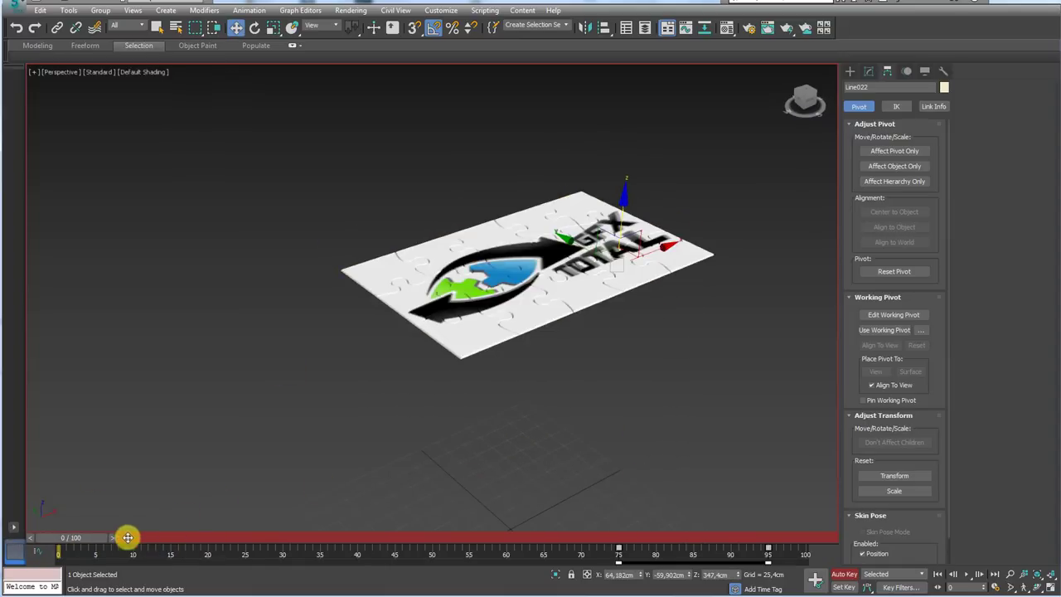
- Add rotation keys near frame 0 to a selected piece and the green-and-blue piece
drag(128, 537, 58, 537)
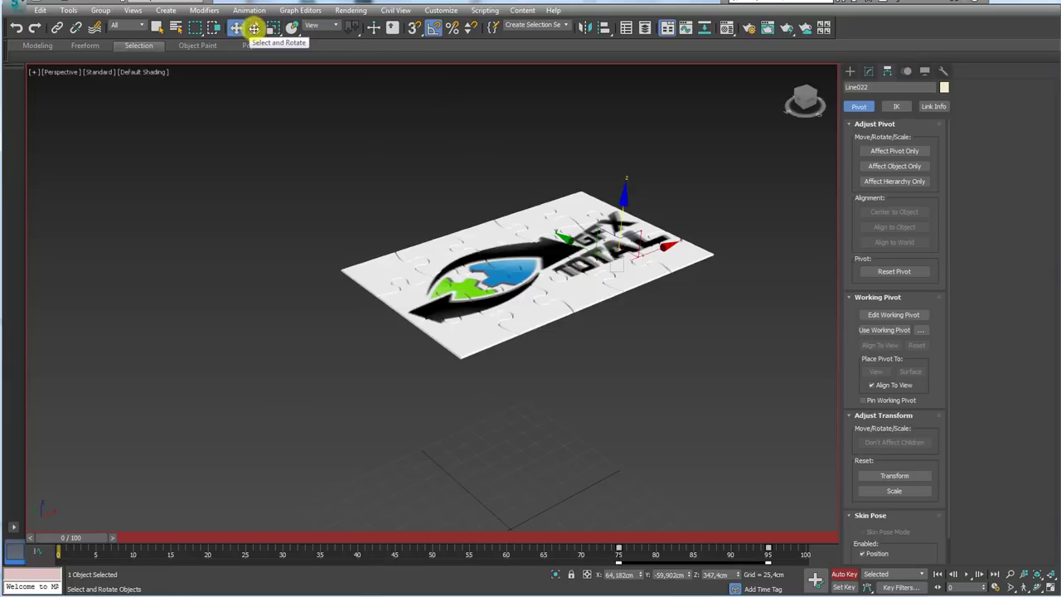
drag(639, 267, 644, 338)
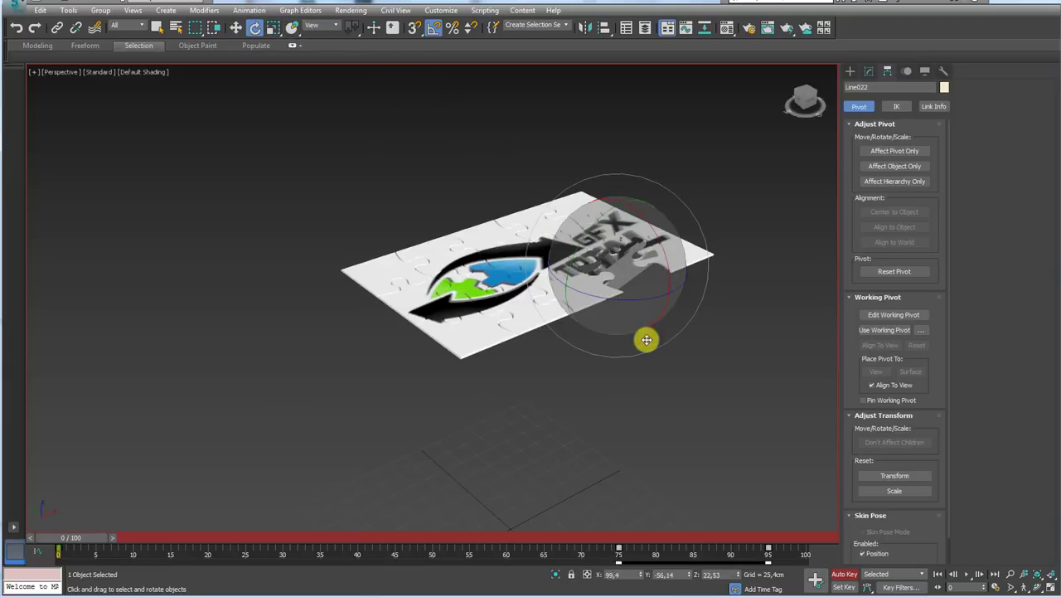
mouse_move(81, 537)
mouse_down()
mouse_move(372, 539)
mouse_move(705, 506)
mouse_move(66, 504)
mouse_up()
mouse_move(93, 538)
mouse_down()
mouse_move(287, 535)
mouse_move(599, 502)
mouse_move(57, 511)
mouse_move(42, 561)
mouse_up()
key(e)
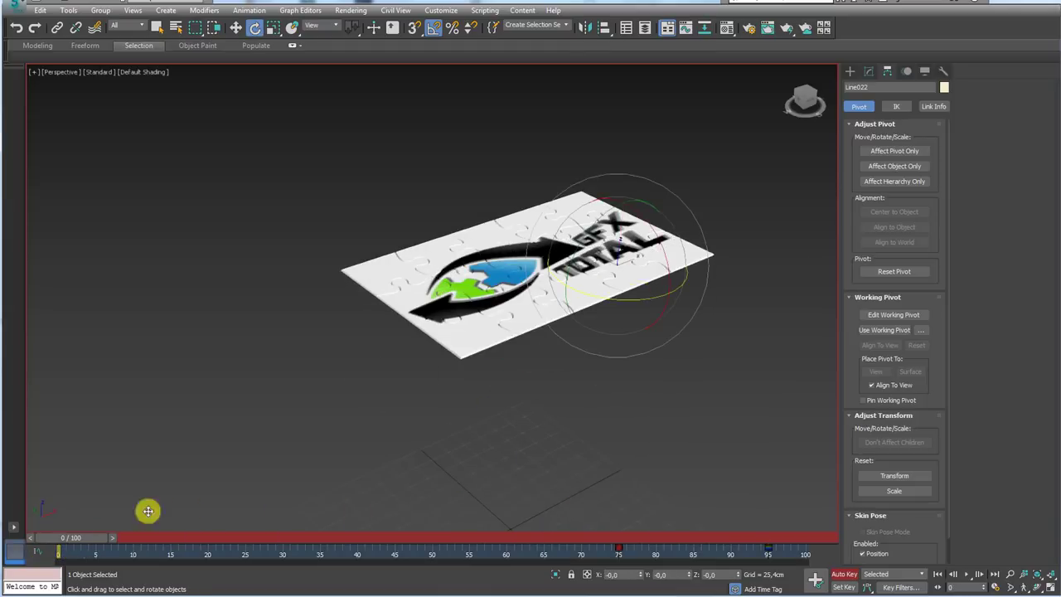
click(476, 281)
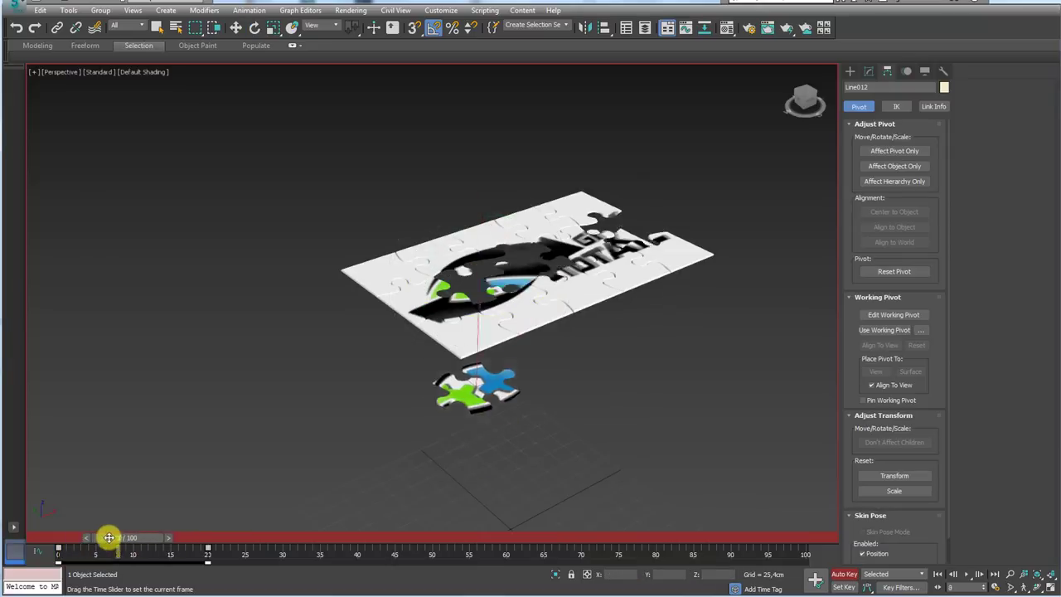
drag(85, 539, 68, 539)
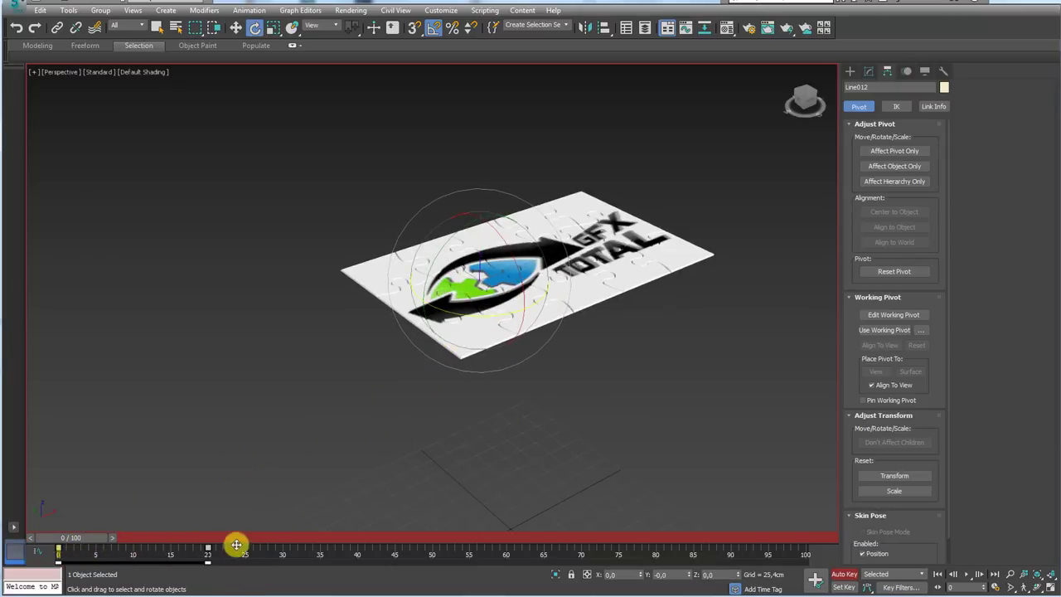
drag(469, 270, 490, 392)
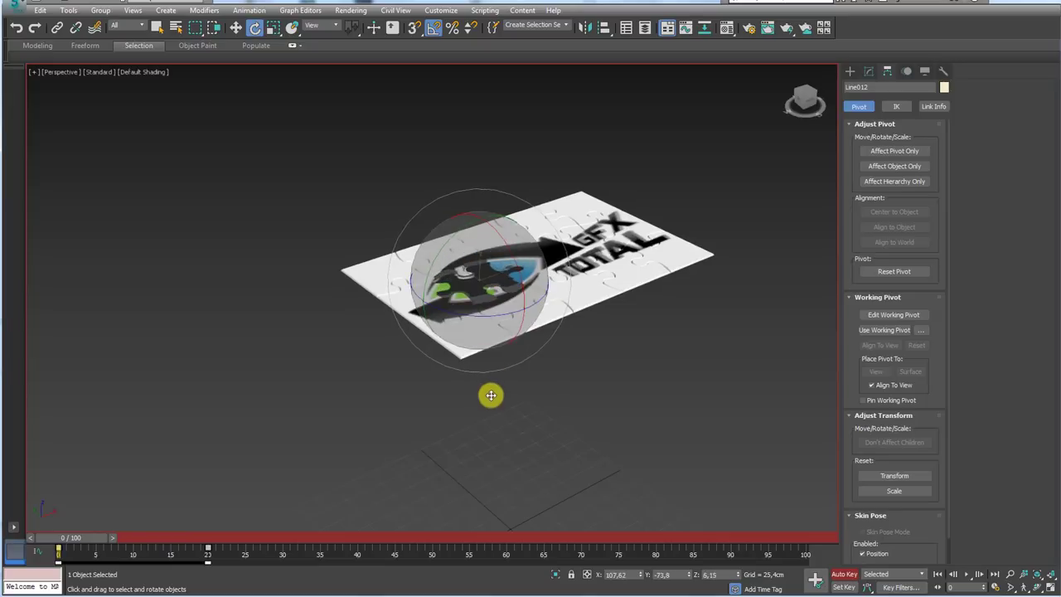
- Move to frame 20, select the white piece with the black X, and return to frame 5
key(q)
click(115, 538)
drag(117, 541, 237, 537)
key(e)
mouse_move(585, 409)
middle_down()
mouse_move(585, 301)
mouse_move(561, 285)
mouse_move(599, 310)
mouse_move(549, 362)
mouse_move(479, 401)
middle_up()
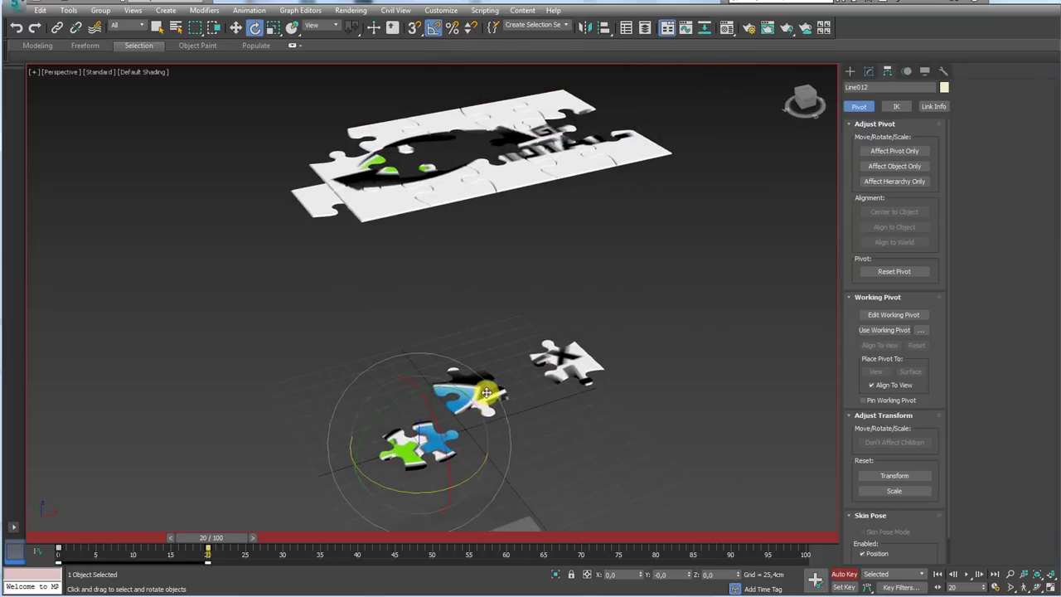
click(682, 364)
click(557, 356)
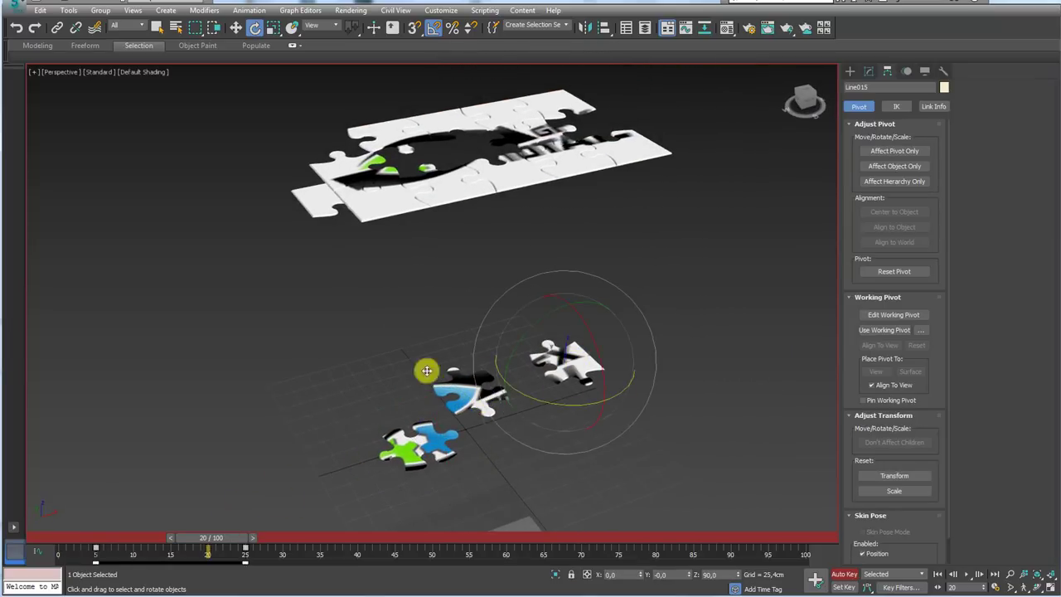
drag(218, 538, 106, 538)
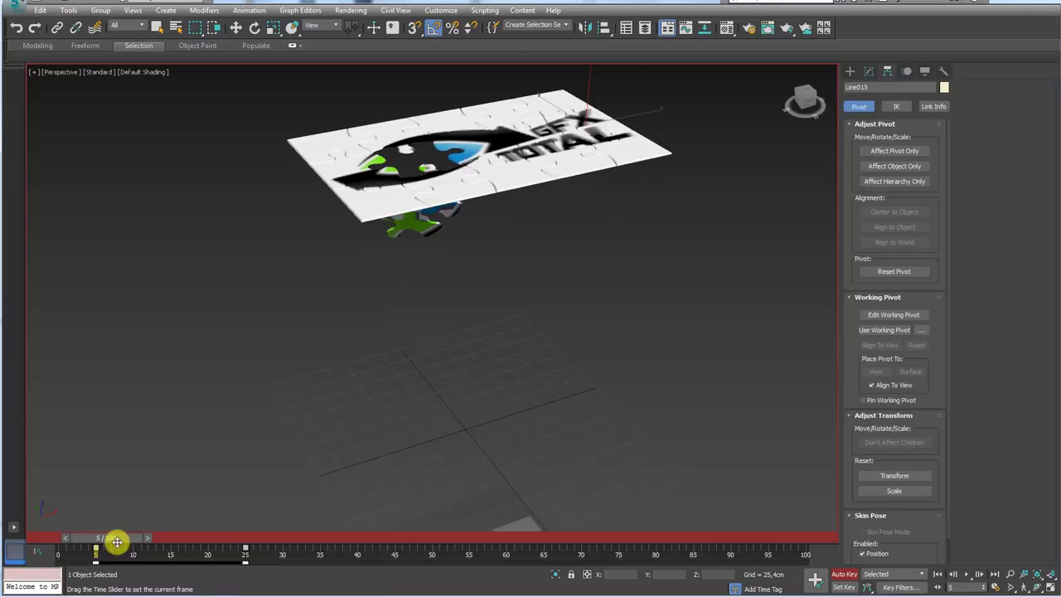
- Rotate the GFX TOTAL piece and the logo-centre piece upright at frame 5
drag(584, 202, 647, 228)
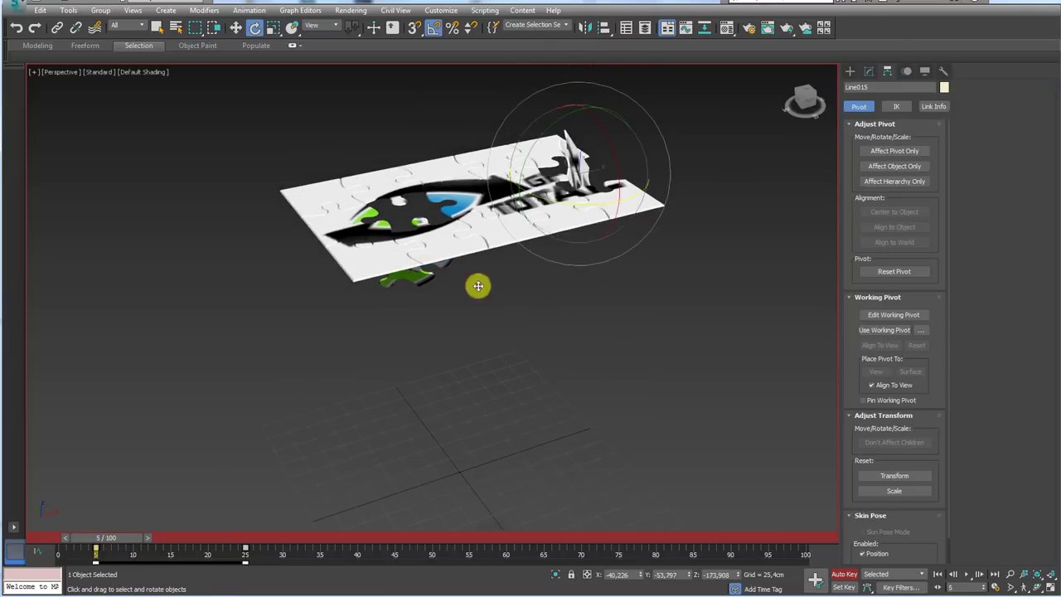
click(478, 224)
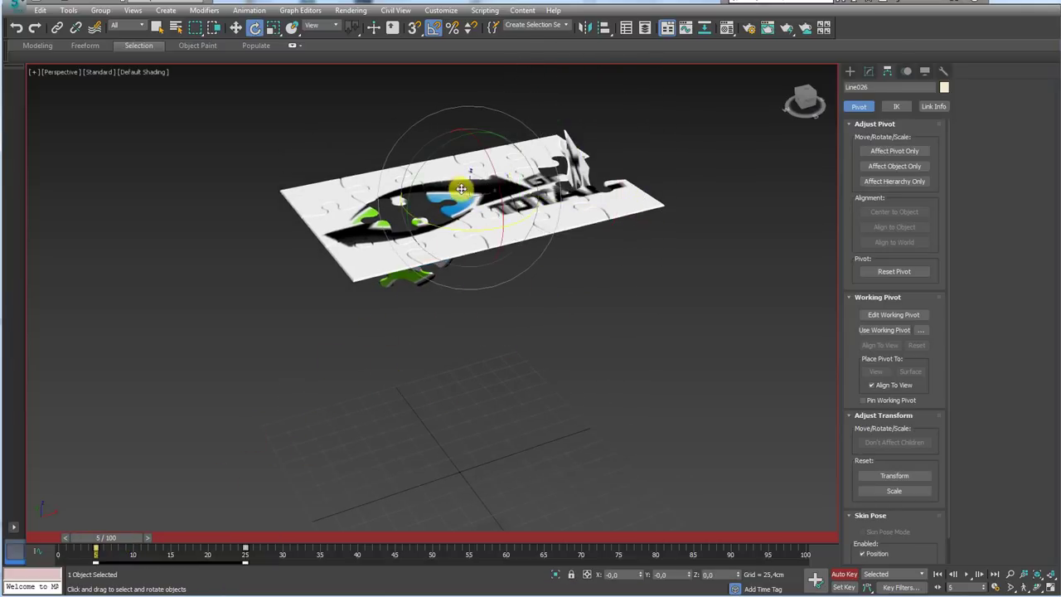
drag(461, 189, 534, 257)
drag(569, 195, 290, 414)
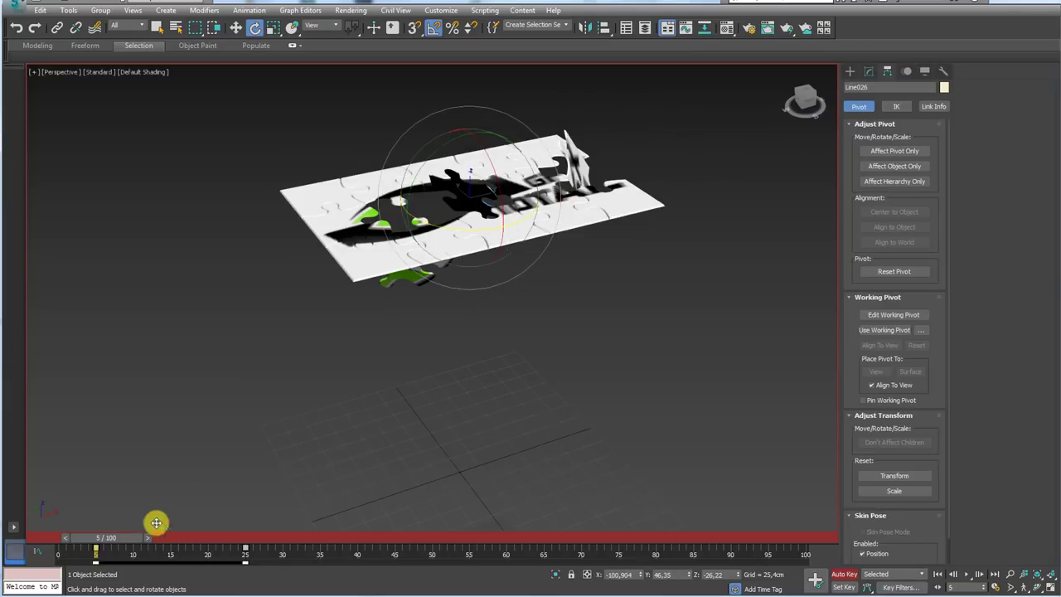
- Select the left and bottom pieces and scrub frames 22–75 to watch the pieces assemble
click(300, 192)
mouse_move(120, 539)
mouse_down()
mouse_move(540, 539)
mouse_move(161, 540)
mouse_up()
click(386, 336)
drag(240, 539, 618, 537)
click(505, 279)
click(362, 476)
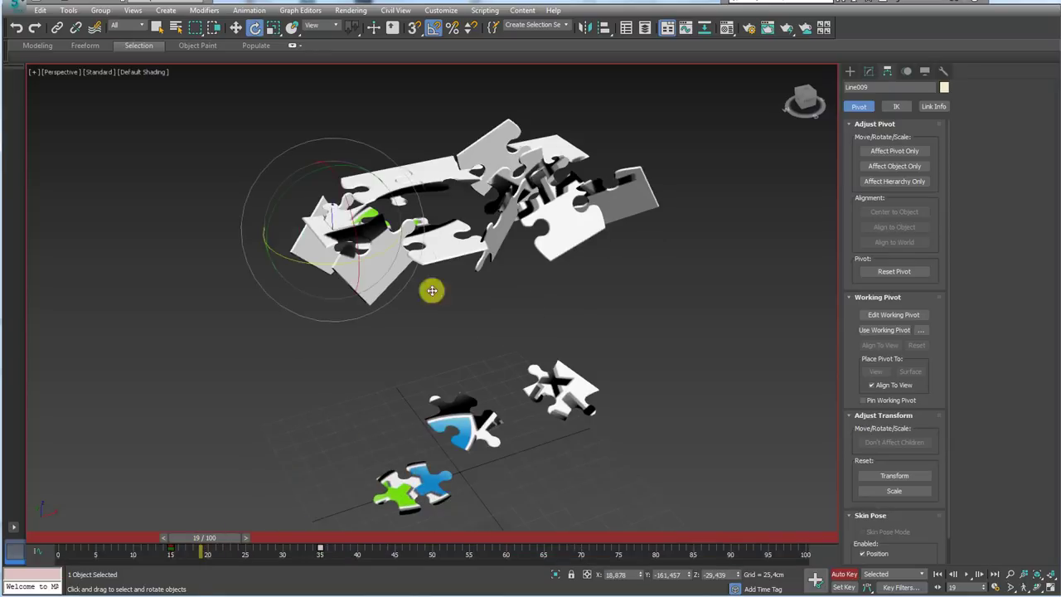
click(431, 539)
click(545, 254)
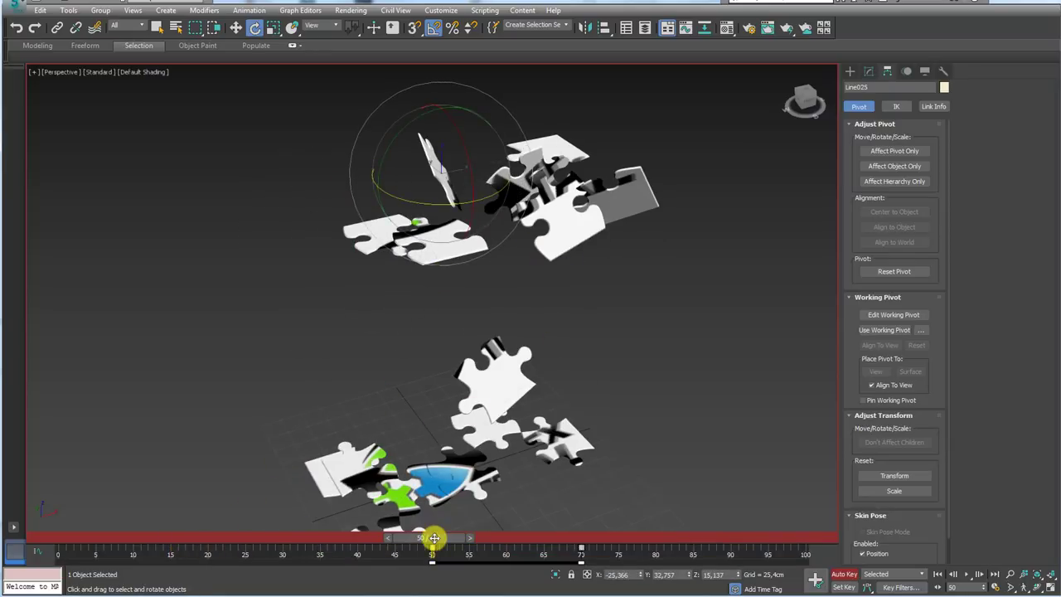
mouse_move(434, 537)
mouse_down()
mouse_move(743, 537)
mouse_move(568, 497)
mouse_move(83, 502)
mouse_move(790, 548)
mouse_move(173, 535)
mouse_move(785, 534)
mouse_up()
key(e)
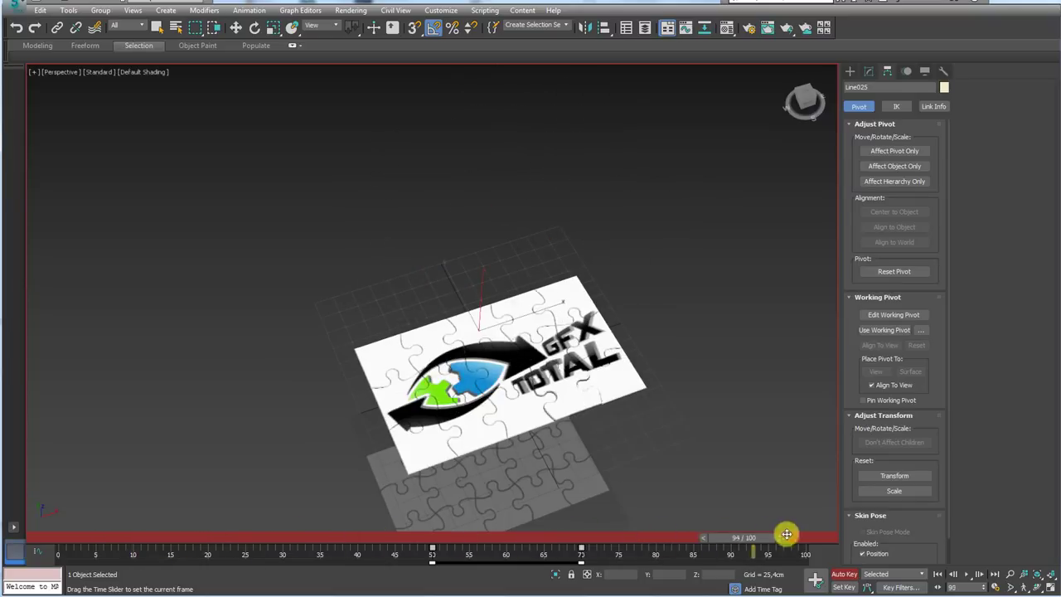
- At frame 0, turn off Auto Key and window-select all 15 pieces to view their staggered keys
drag(718, 535, 52, 535)
key(e)
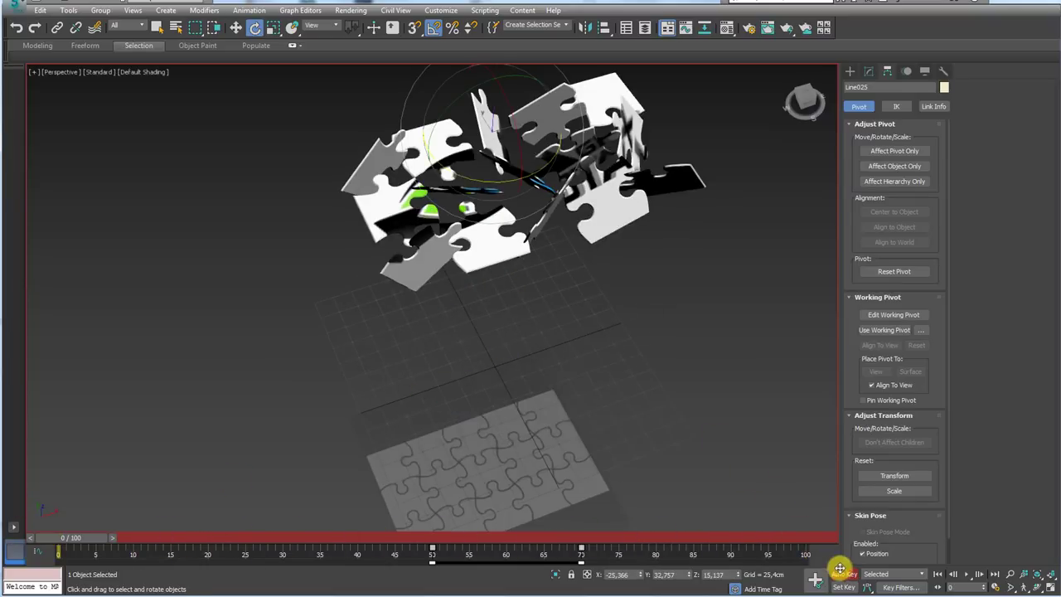
click(840, 571)
mouse_move(600, 248)
alt+middle_down()
mouse_move(578, 221)
mouse_move(558, 280)
mouse_move(251, 247)
alt+middle_up()
drag(768, 380, 767, 380)
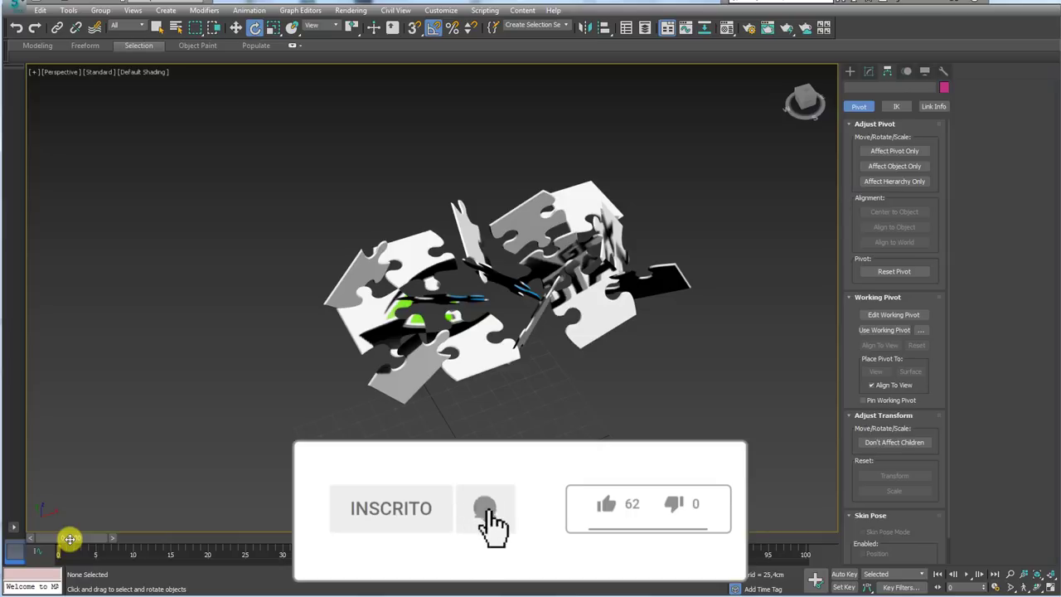
drag(212, 170, 724, 419)
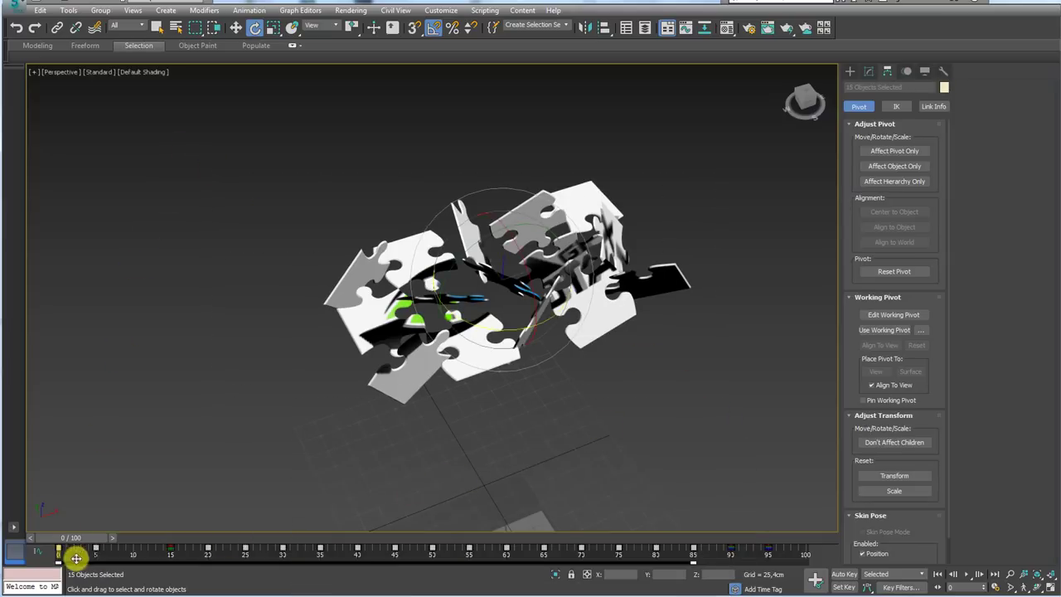
mouse_move(74, 537)
mouse_down()
mouse_move(224, 542)
mouse_move(686, 520)
mouse_move(80, 520)
mouse_up()
- In the Material Editor, replace Material #1's Diffuse bitmap with pesadão.jpg
key(e)
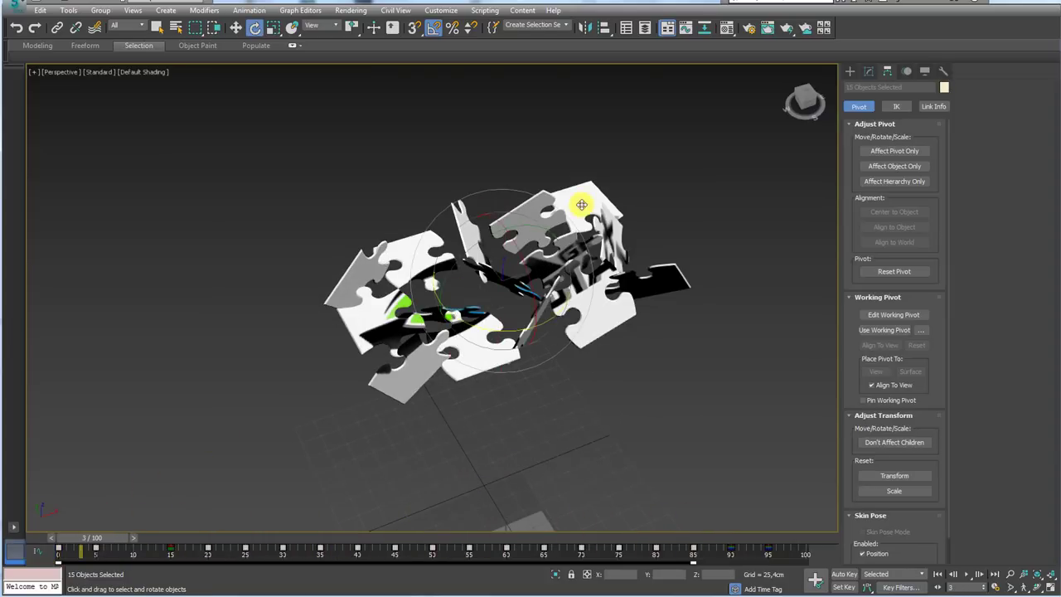
click(726, 29)
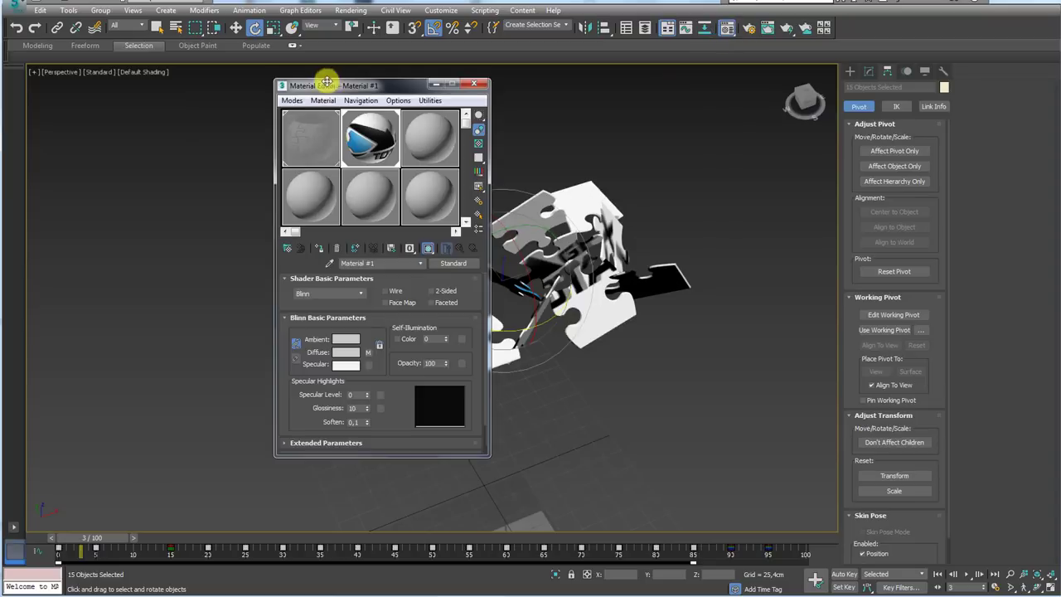
drag(362, 89, 216, 86)
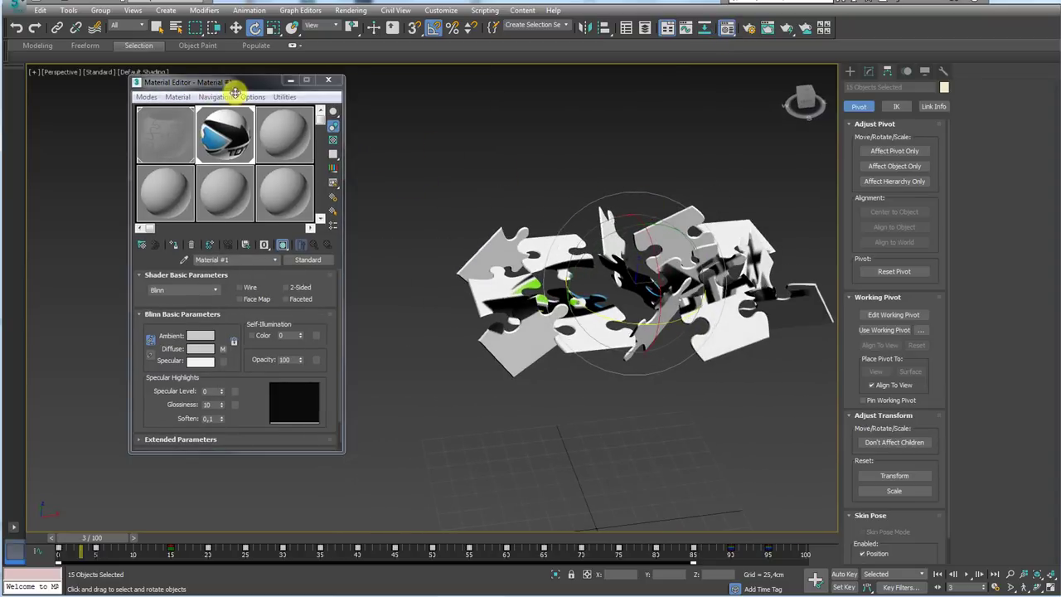
click(233, 141)
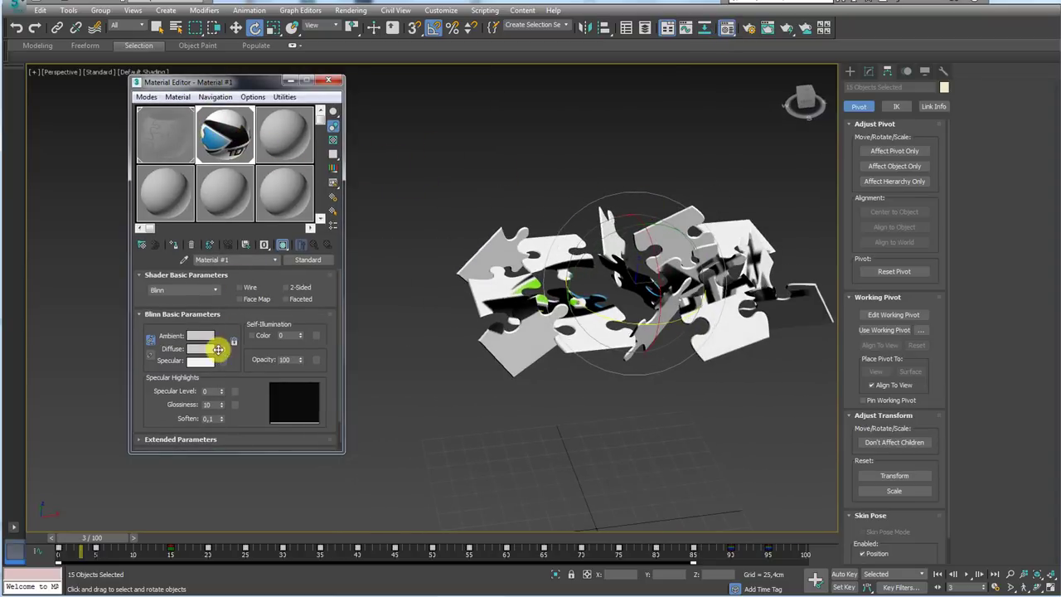
click(221, 348)
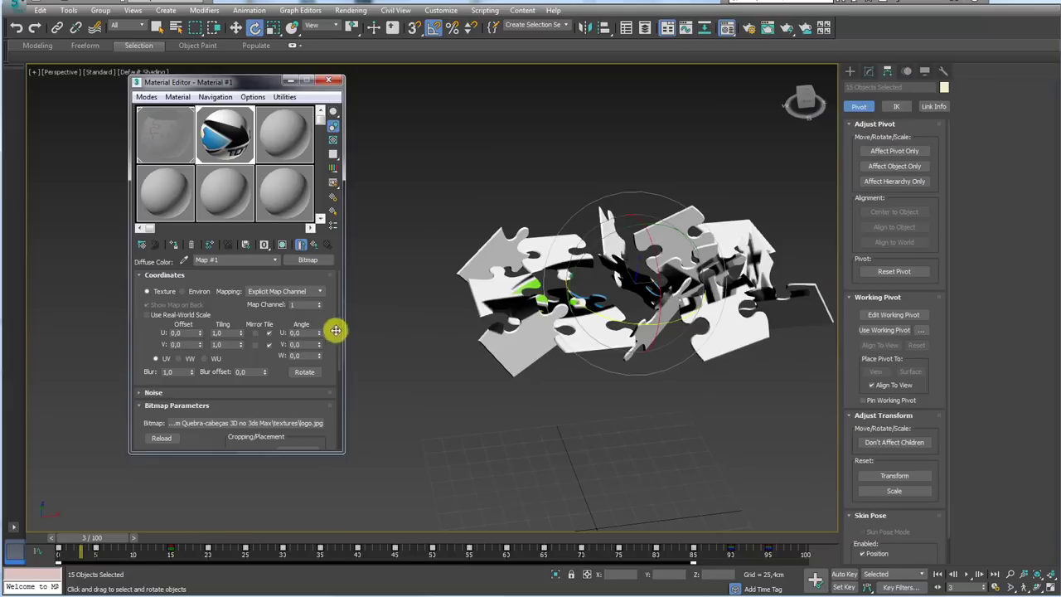
click(280, 422)
double_click(241, 179)
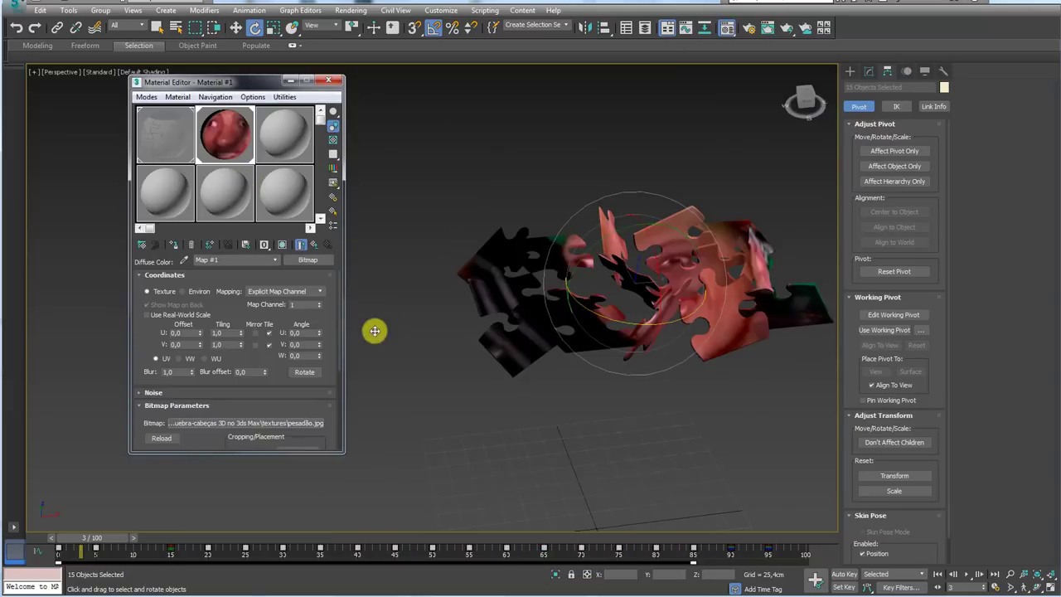
- Play to the final frame to view the face photo, close the Material Editor, and clear the selection
alt+middle_drag(575, 452, 471, 409)
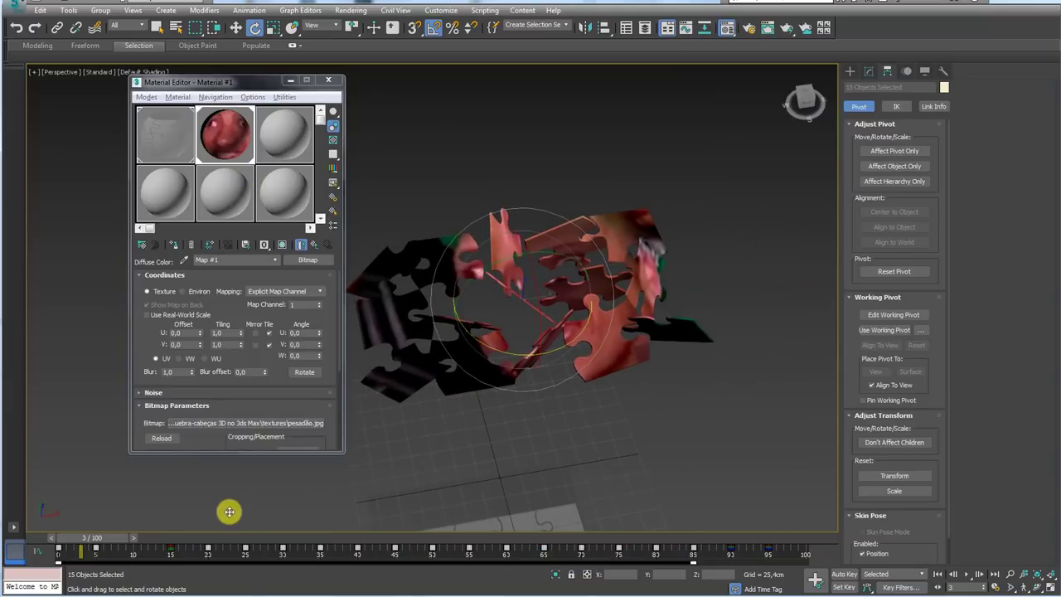
alt+middle_drag(227, 508, 240, 479)
mouse_move(98, 537)
mouse_down()
mouse_move(429, 539)
mouse_move(817, 524)
mouse_move(473, 537)
mouse_move(24, 580)
mouse_move(161, 537)
mouse_move(809, 543)
mouse_move(57, 545)
mouse_move(315, 532)
mouse_move(830, 534)
mouse_up()
key(e)
key(z)
key(e)
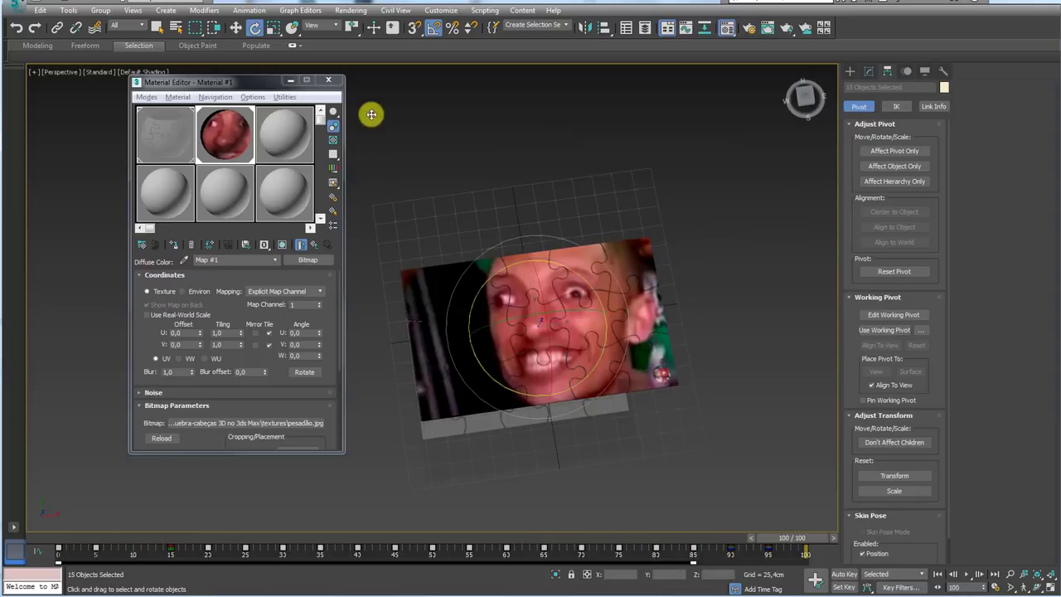
click(337, 80)
alt+middle_drag(604, 280, 552, 246)
scroll(552, 247, up, 3)
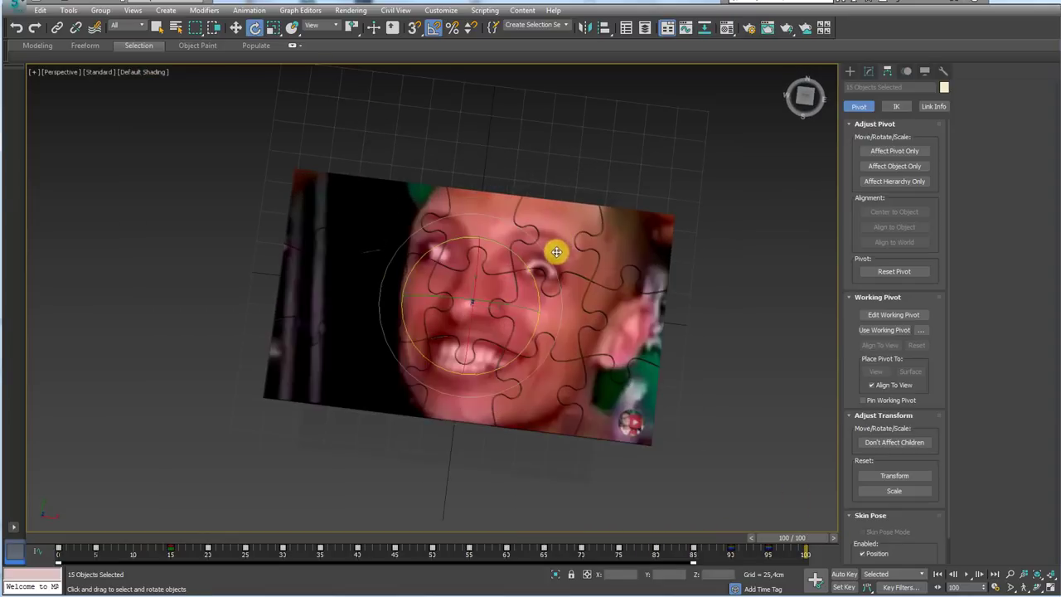
scroll(563, 259, up, 3)
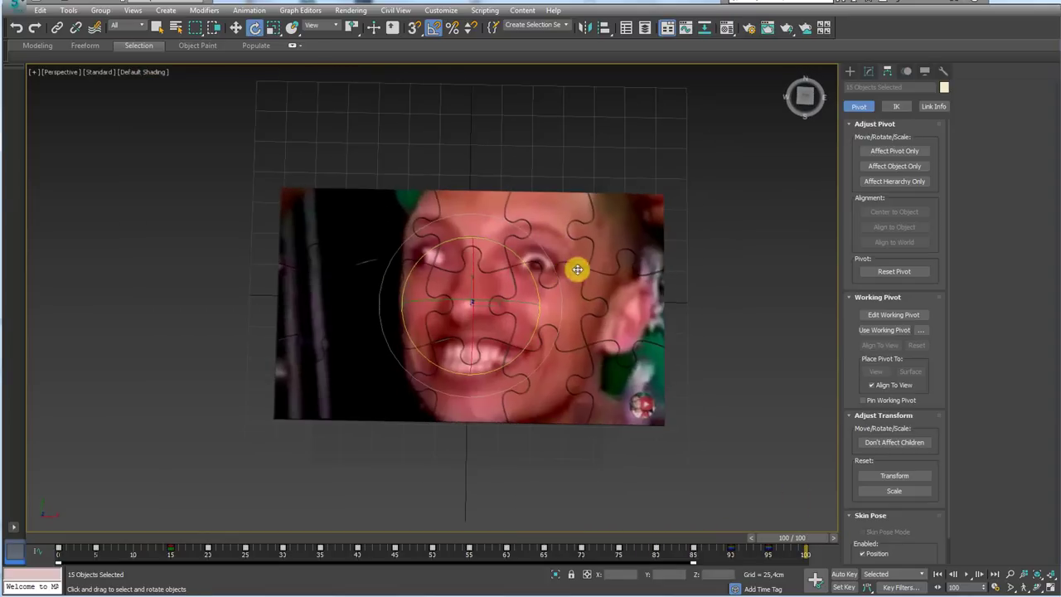
click(784, 206)
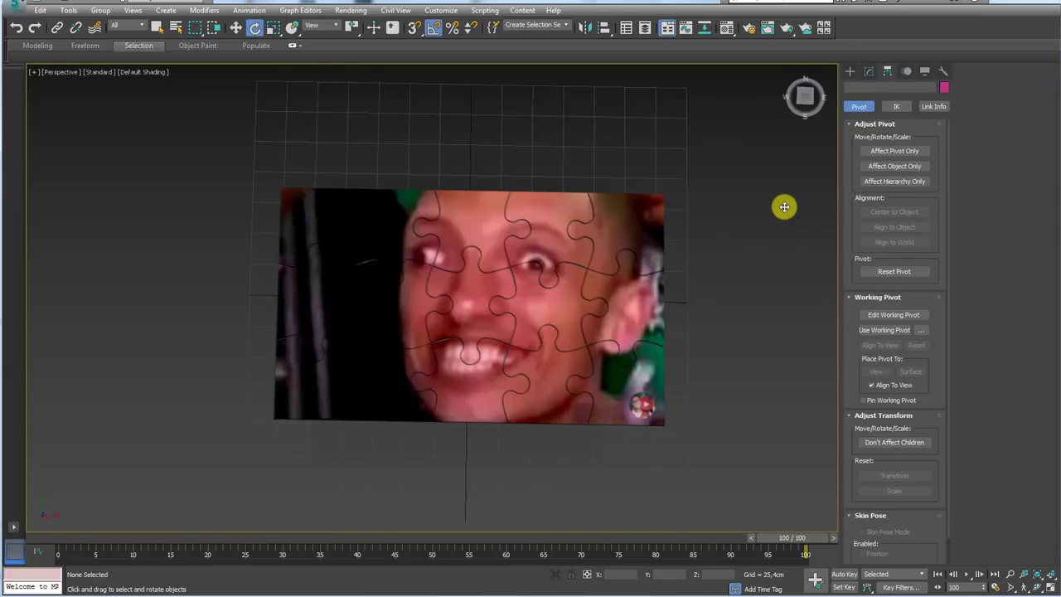